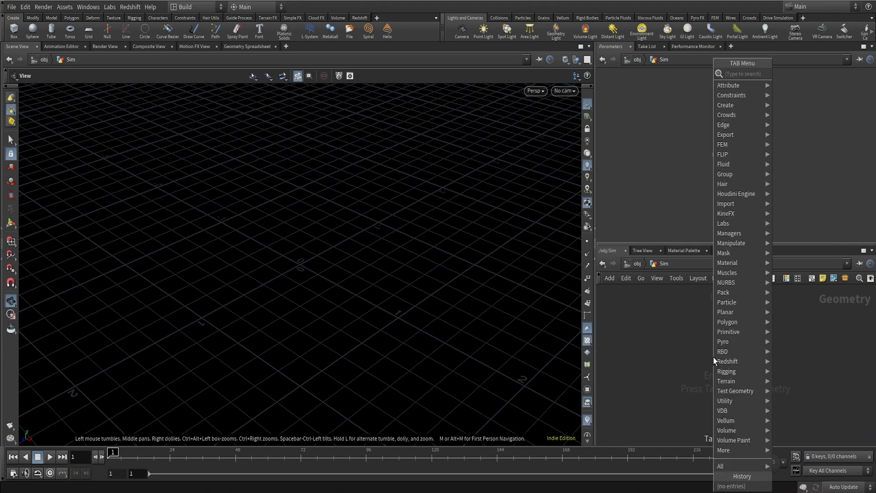
Add a Circle node with primitive type Polygon, 50 divisions and the Open Arc arc type
key(Return)
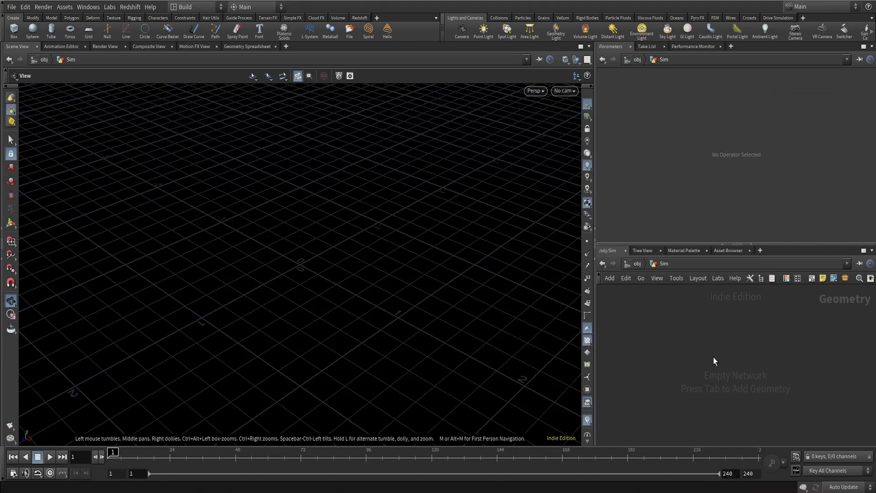
click(713, 357)
drag(346, 227, 369, 269)
drag(740, 180, 869, 177)
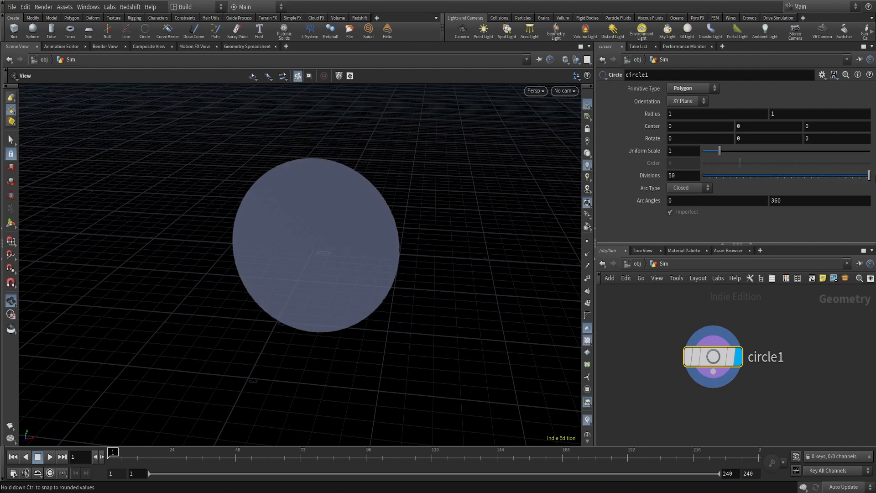
click(684, 191)
click(684, 209)
right_drag(346, 235, 475, 242)
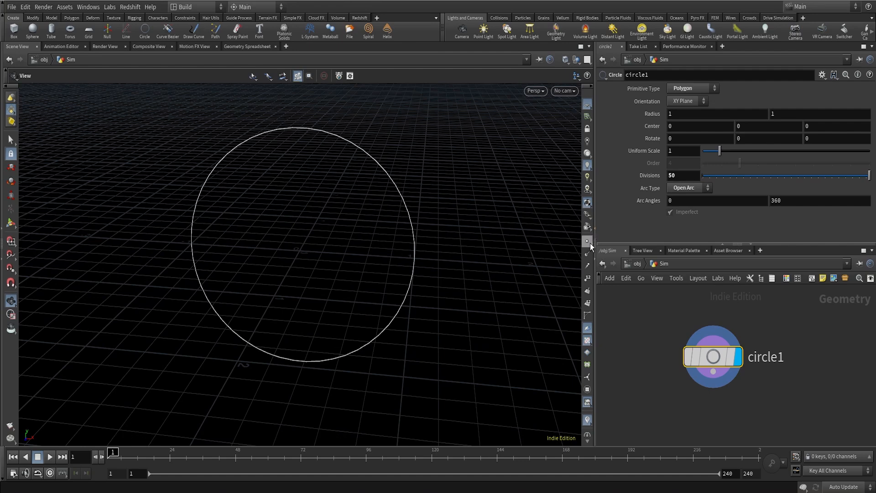
Add a Resample node connected to the output of circle1 and place it below the circle
middle_drag(823, 404, 814, 374)
click(772, 374)
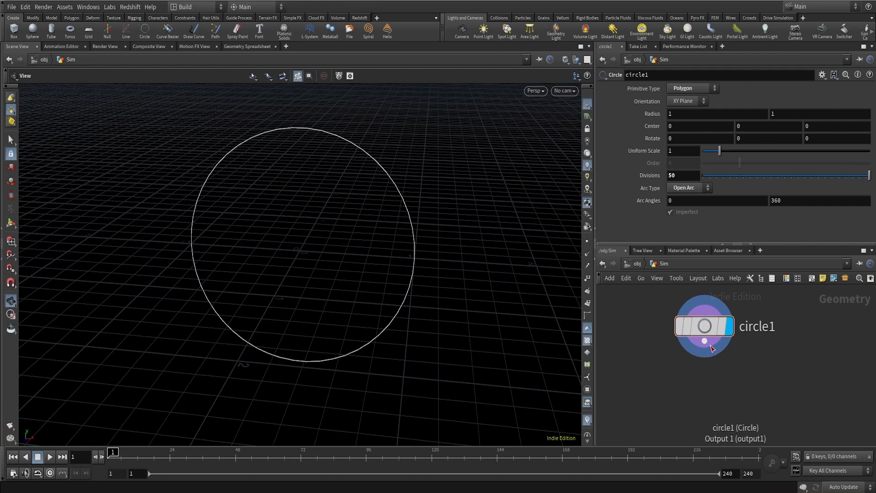
drag(705, 341, 758, 403)
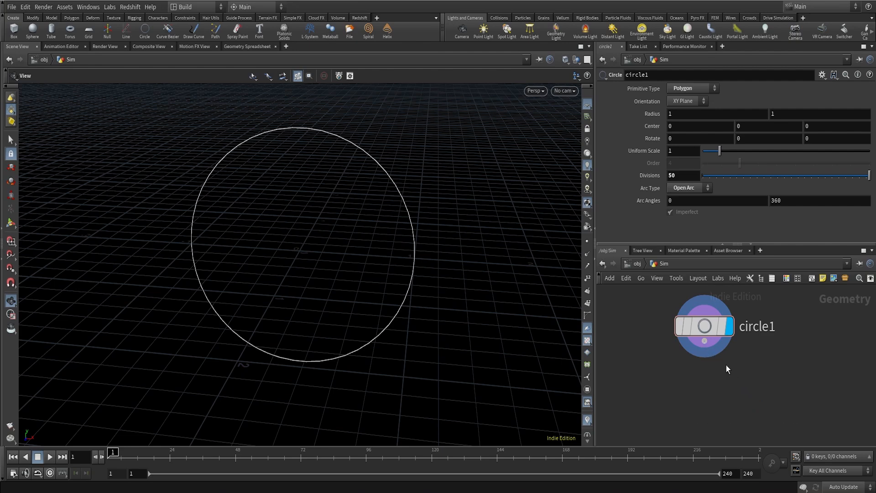
key(Escape)
click(705, 341)
key(Tab)
text(resa)
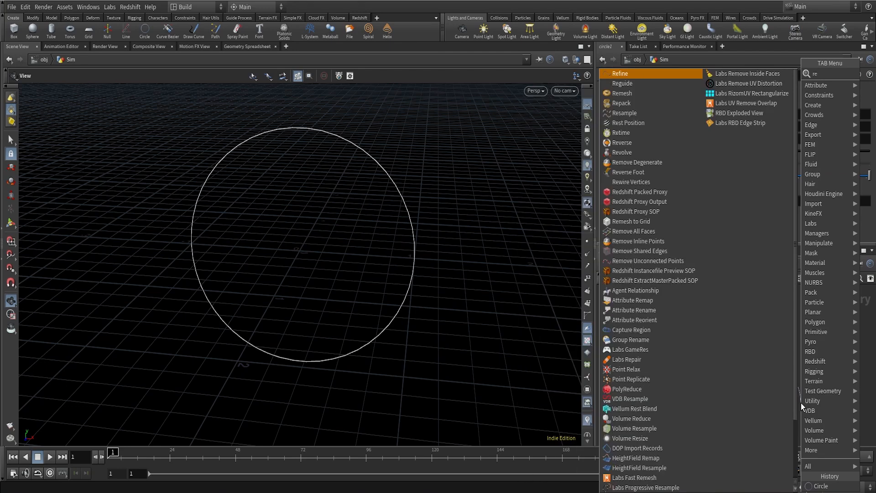
key(Return)
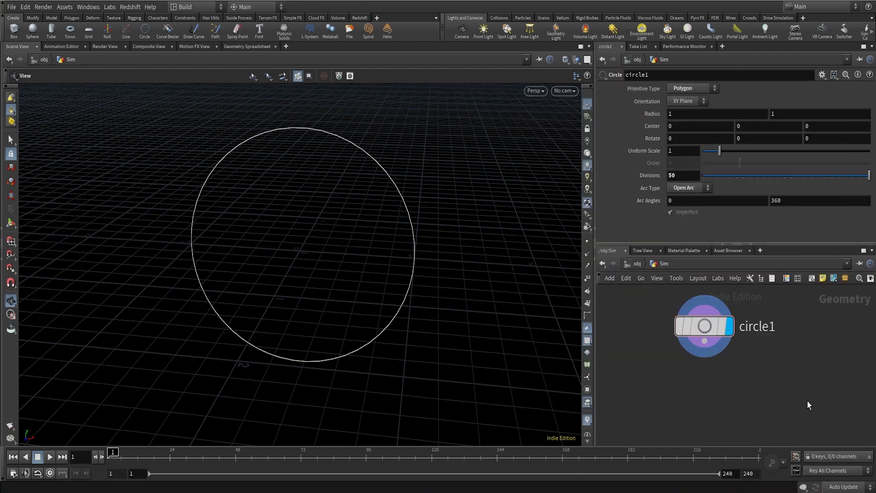
click(806, 401)
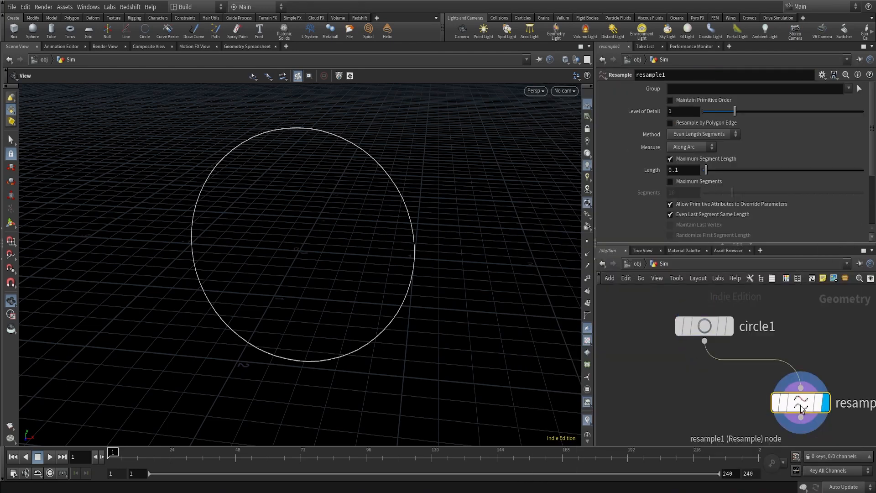
Set the maximum segment length of resample1 to 0.05
double_click(684, 170)
text(0.05)
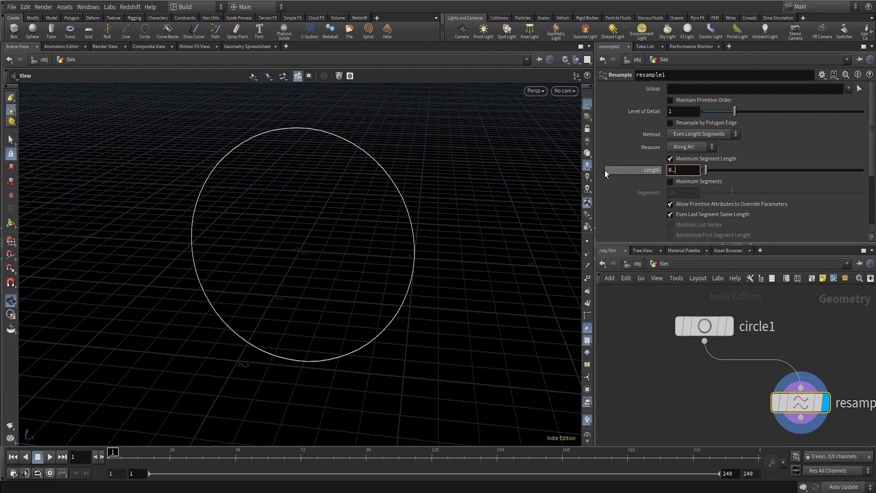
key(Return)
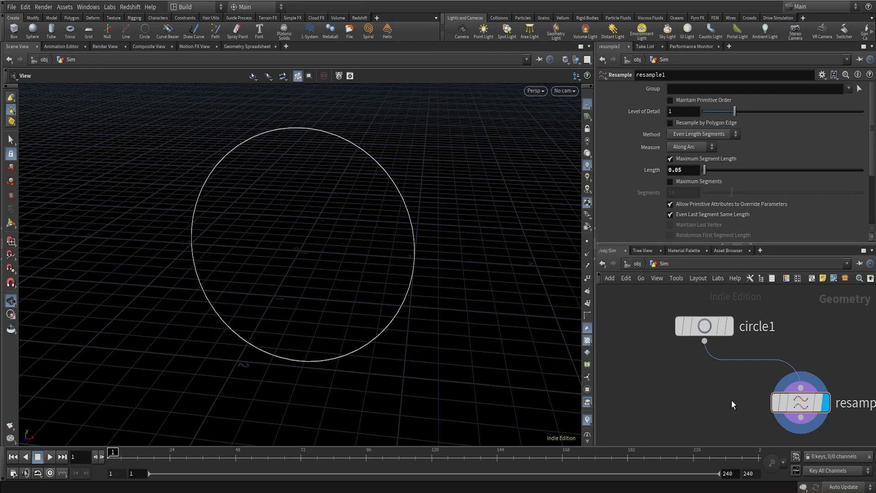
Make resample1 treat polygons as Subdivision Curves and enable its Curve U attribute output, curveu
middle_drag(731, 400, 710, 352)
scroll(727, 234, down, 5)
click(700, 182)
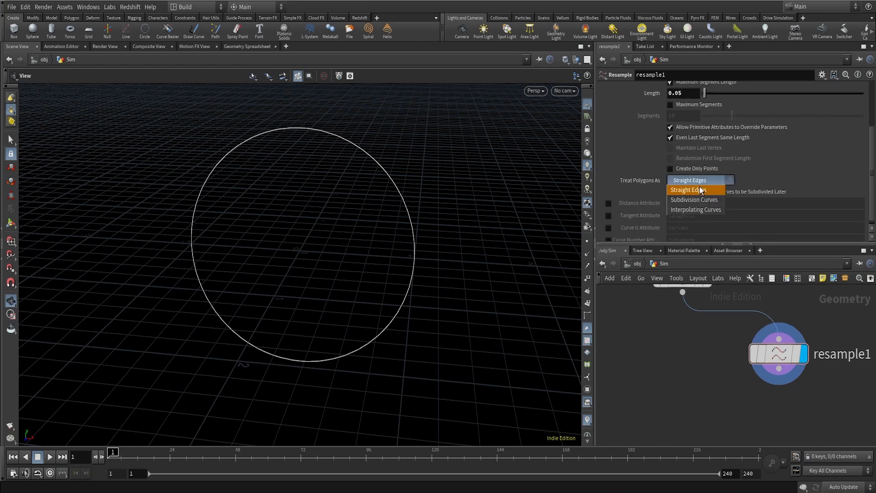
click(695, 199)
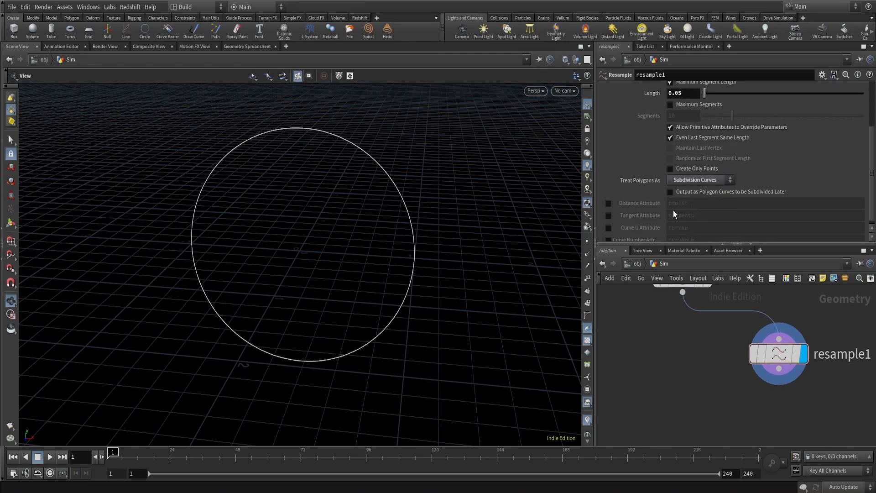
click(609, 228)
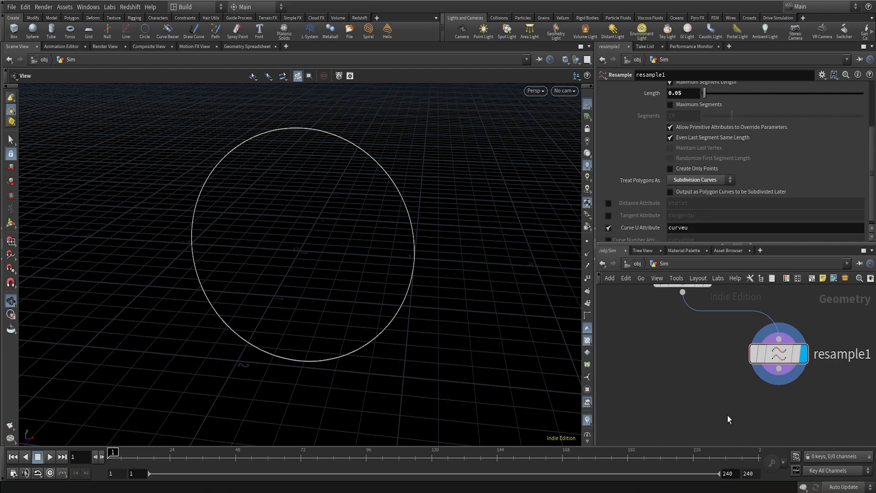
Add a Fuse node connected below resample1 and make it the displayed node
click(783, 378)
key(Tab)
text(f)
key(BackSpace)
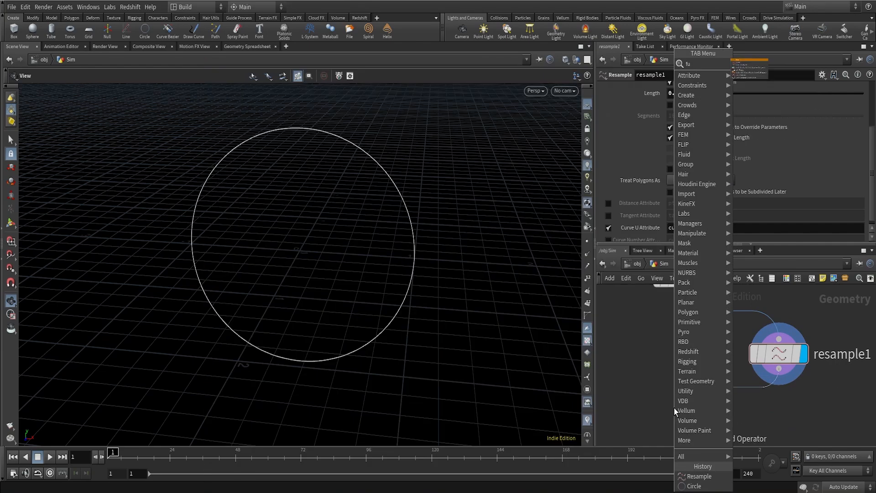
key(Escape)
click(685, 392)
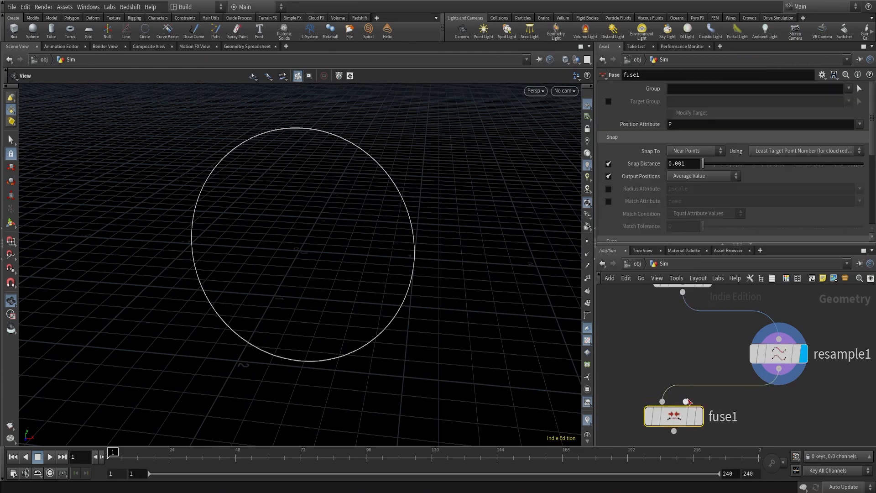
middle_drag(748, 413, 755, 375)
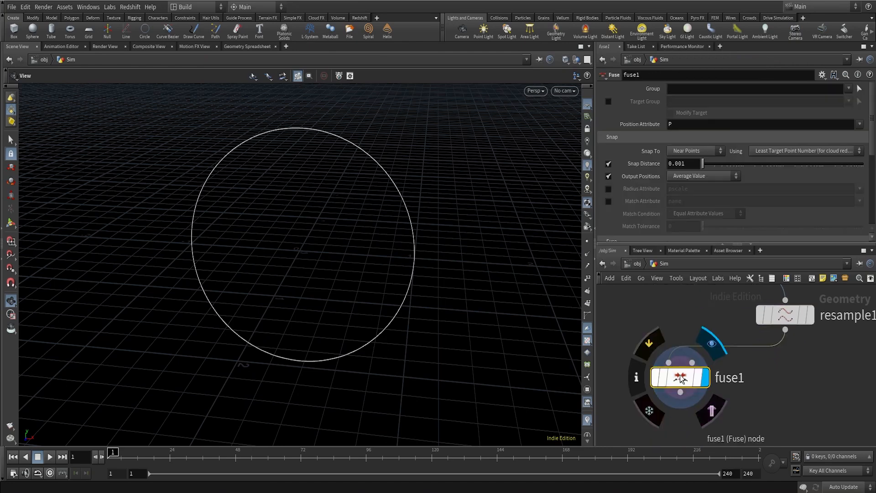
drag(684, 376, 685, 388)
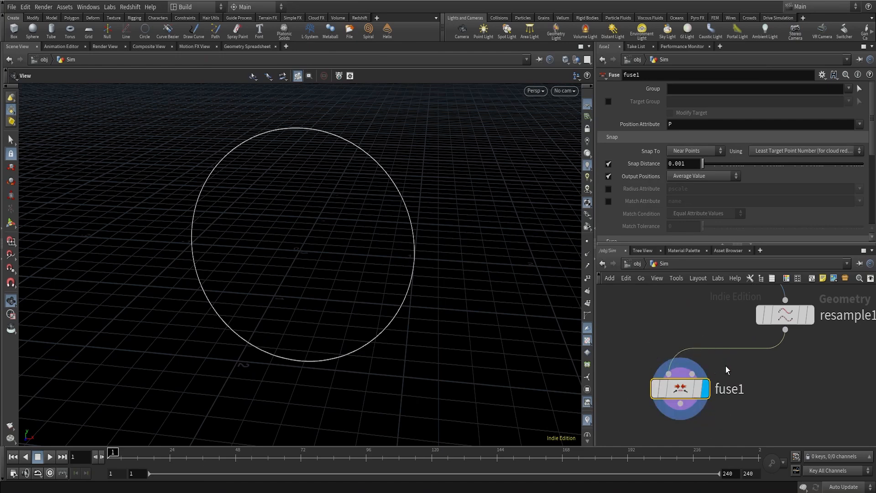
Add an Orientation along Curve node connected to the output of fuse1 and make it the displayed node
scroll(712, 338, down, 1)
middle_drag(798, 382, 782, 354)
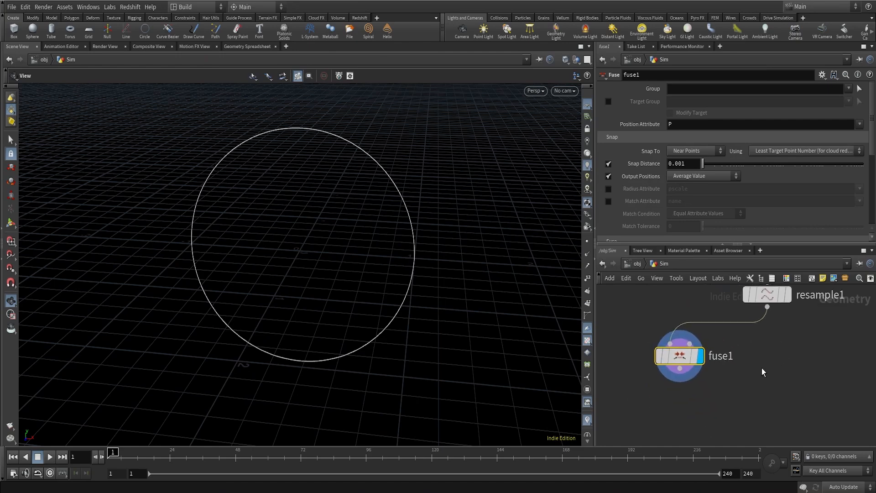
drag(679, 368, 765, 414)
text(ori)
click(748, 65)
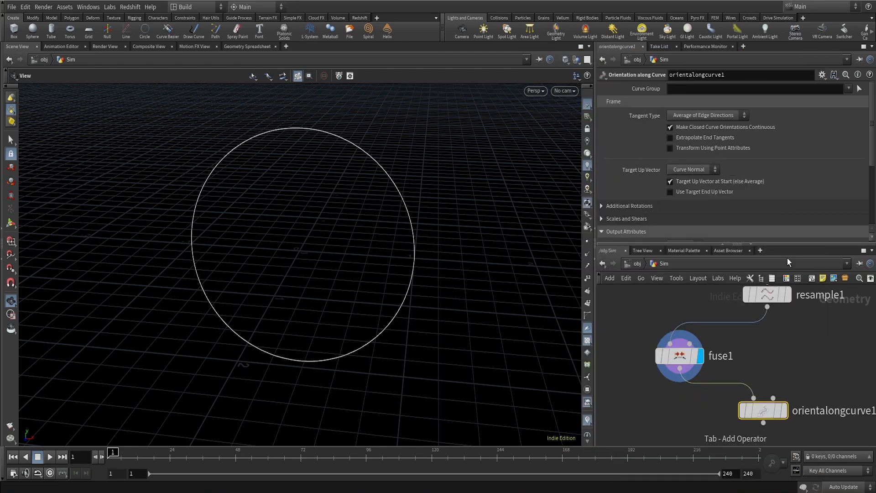
click(783, 412)
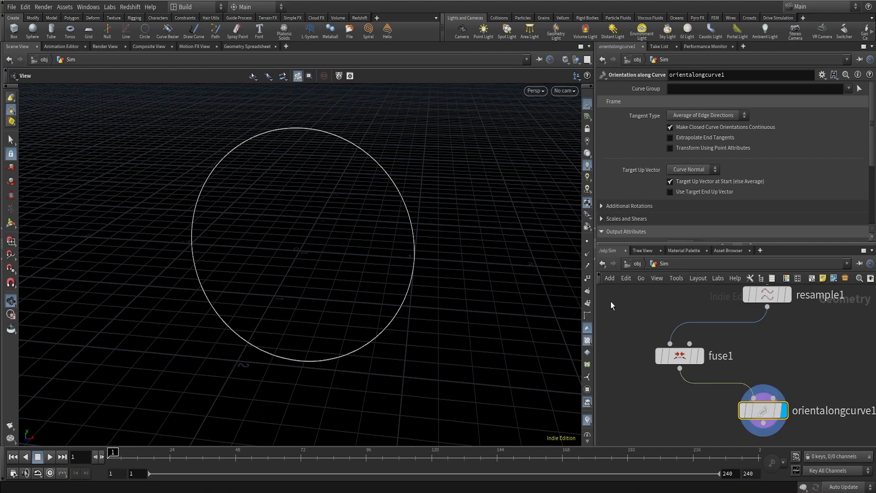
Inspect the circle's point normals up close and review the output attributes of orientalongcurve1, turning the normals display off again
click(588, 254)
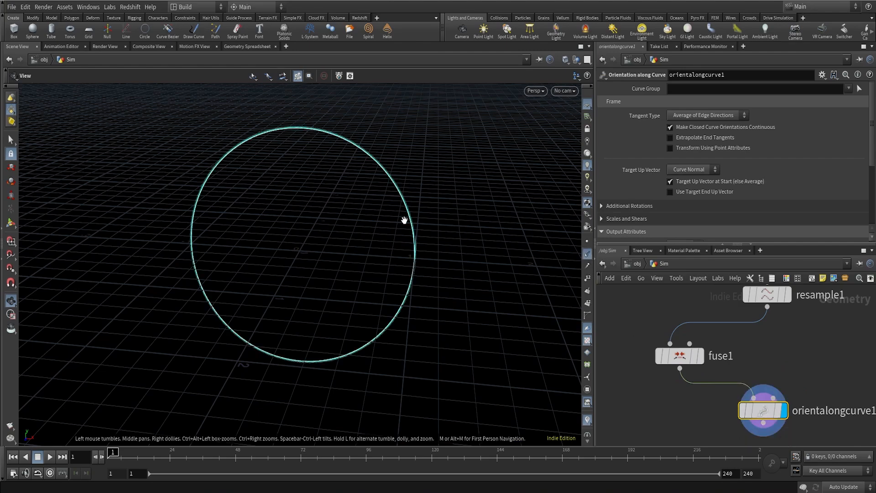
right_drag(415, 218, 613, 27)
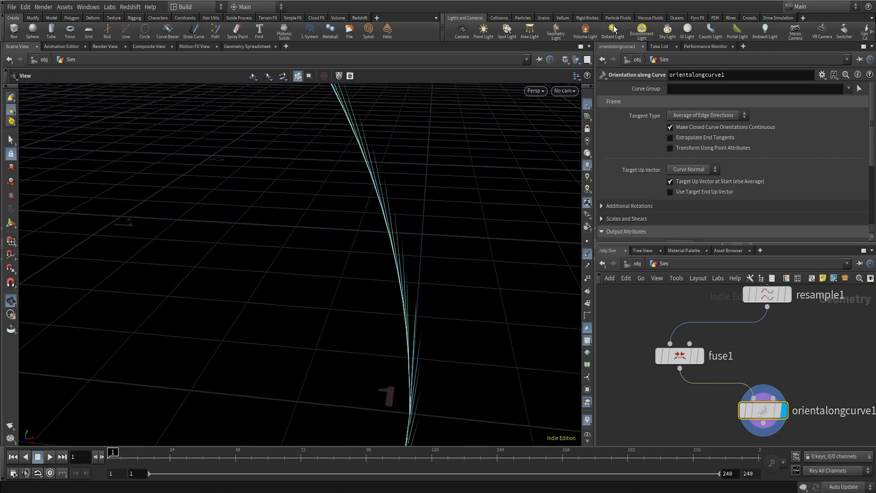
scroll(348, 234, down, 10)
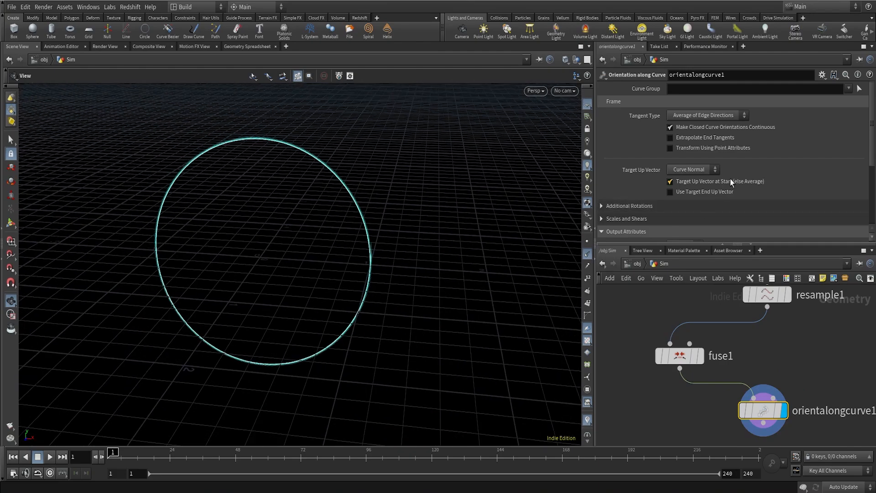
scroll(729, 182, down, 4)
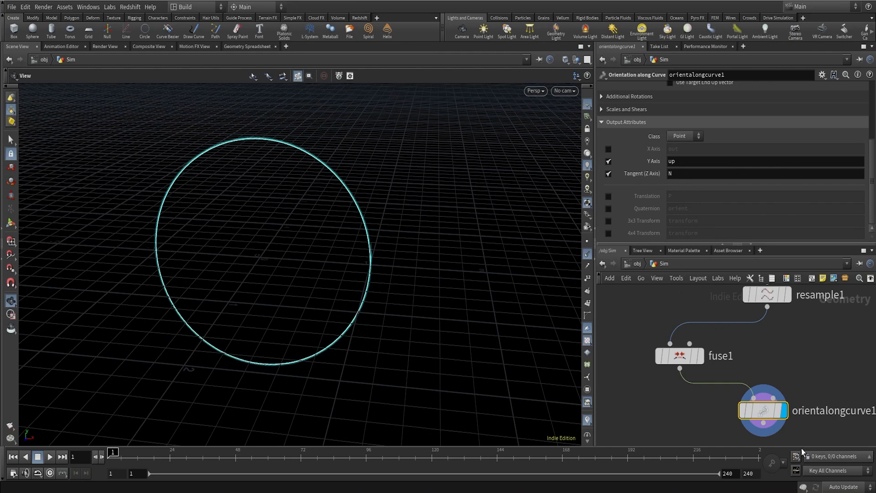
scroll(819, 365, down, 3)
scroll(819, 365, up, 2)
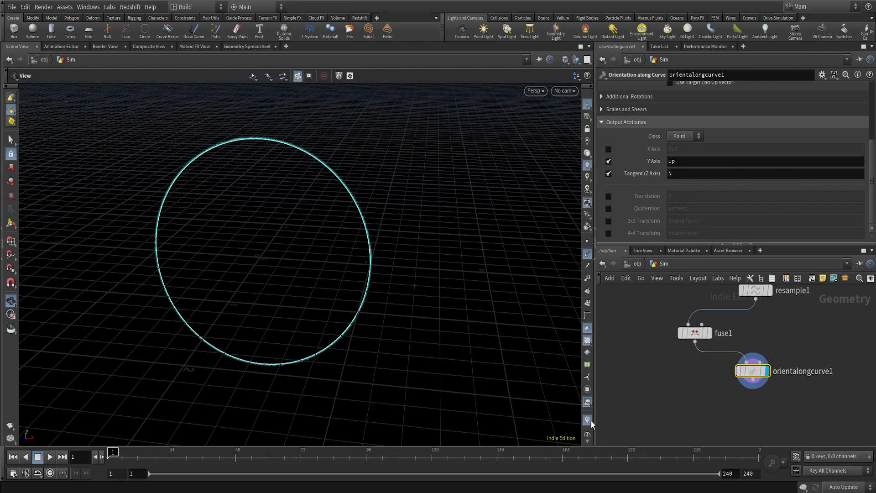
click(587, 256)
Visualize the up vector attribute from the node information of orientalongcurve1 and examine it around the circle
mouse_move(766, 368)
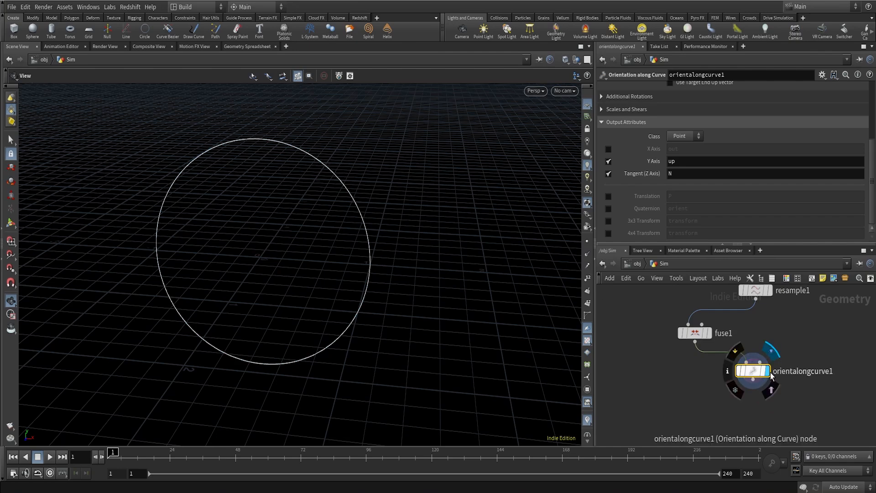
click(728, 372)
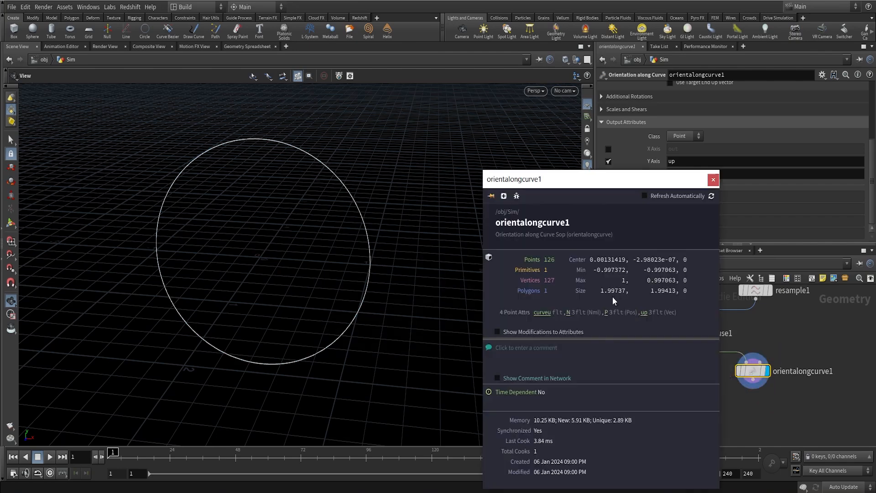
click(645, 313)
click(713, 179)
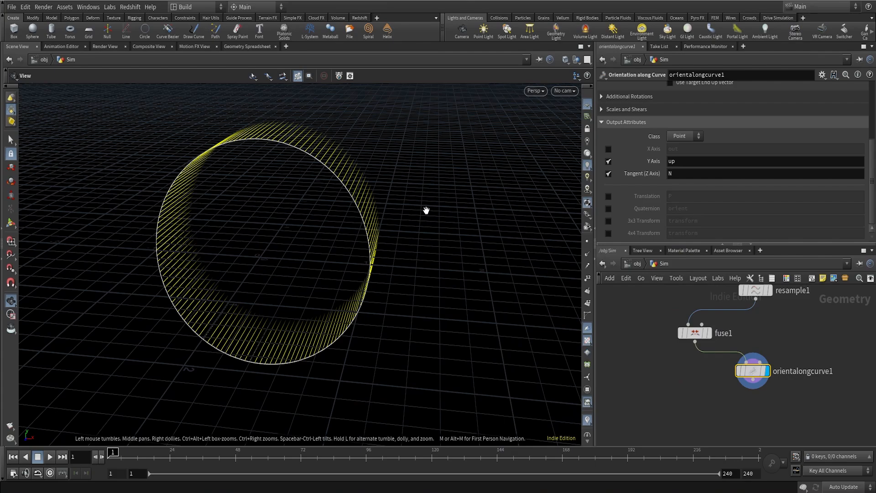
drag(427, 212, 350, 190)
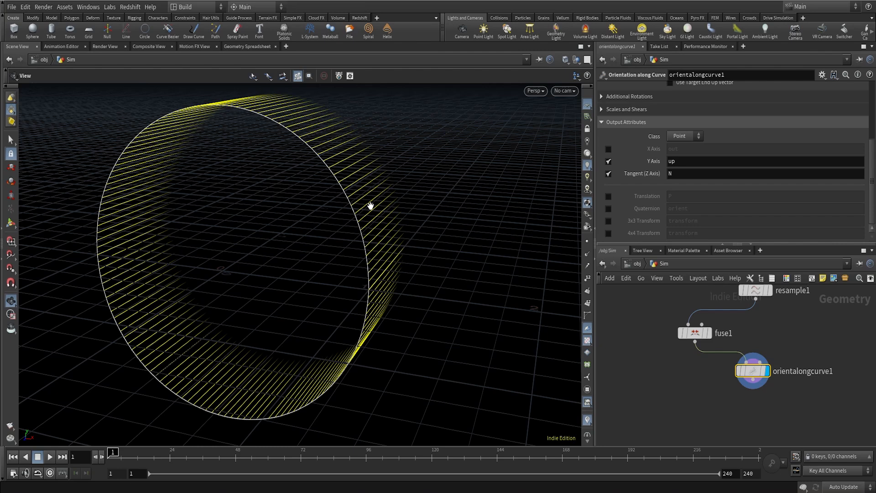
Enable Apply Roll or Twist in the additional rotations of orientalongcurve1 and set Roll to -180
scroll(731, 207, up, 5)
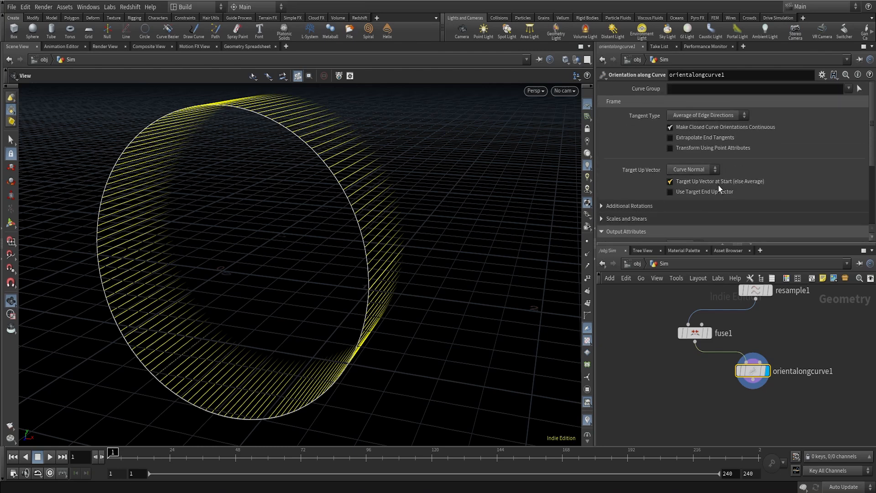
click(635, 205)
scroll(623, 211, down, 1)
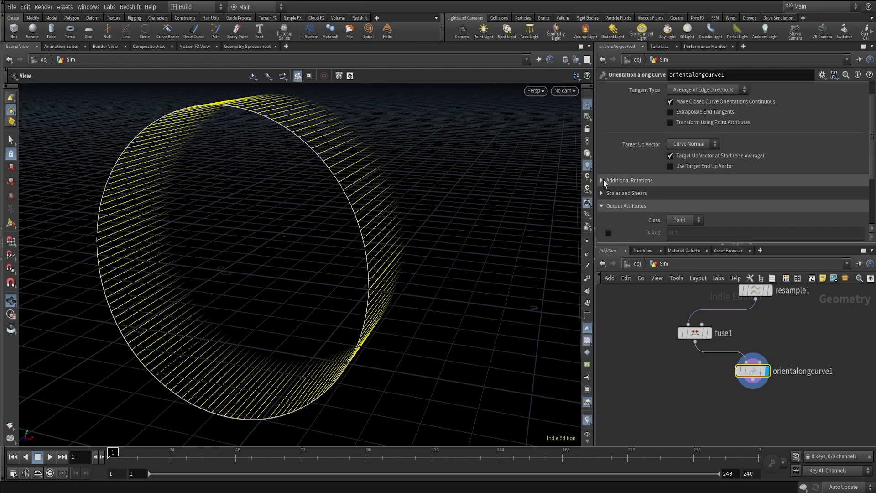
scroll(643, 180, down, 3)
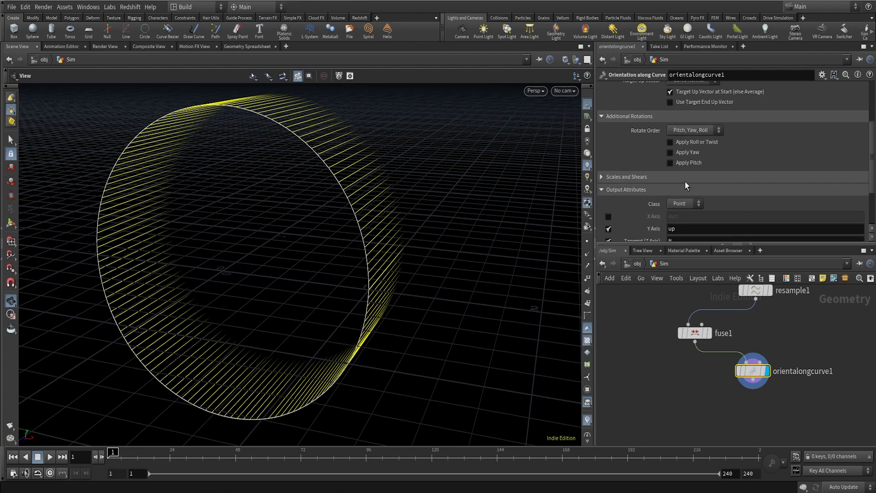
click(670, 142)
drag(782, 153, 679, 152)
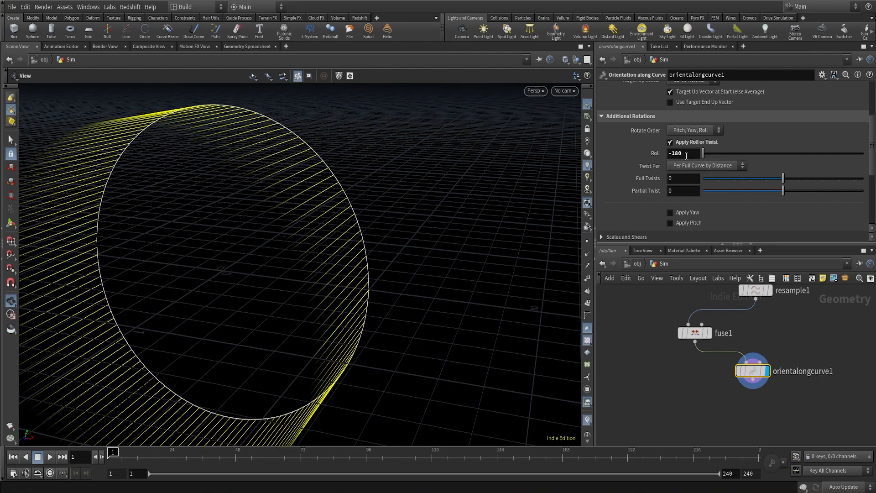
Keyframe orientalongcurve1's Roll at -180 on frame 1 and at 200 on frame 200, returning to frame 1
alt+click(687, 154)
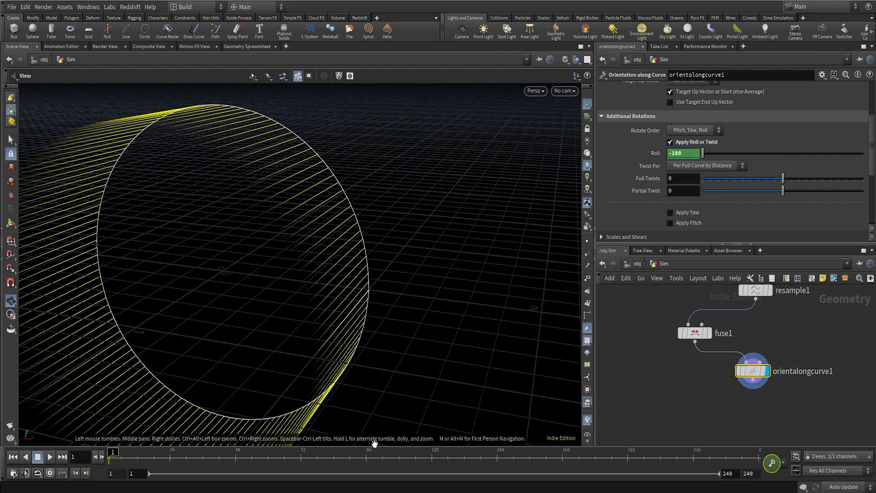
drag(557, 454, 650, 454)
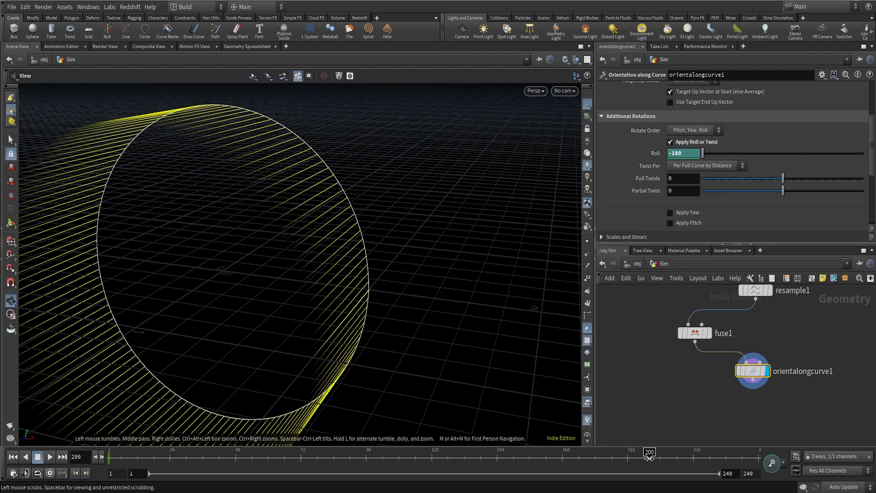
drag(713, 153, 864, 153)
middle_drag(690, 154, 776, 154)
key(ctrl+z)
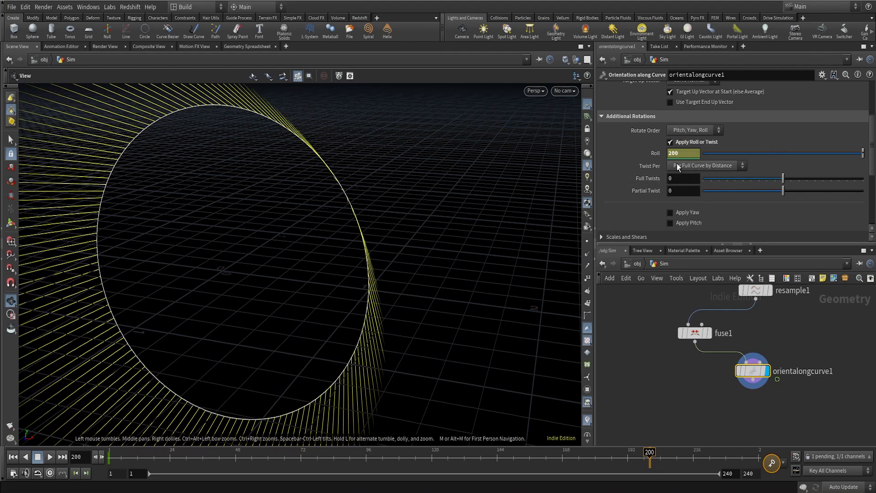
drag(275, 455, 103, 419)
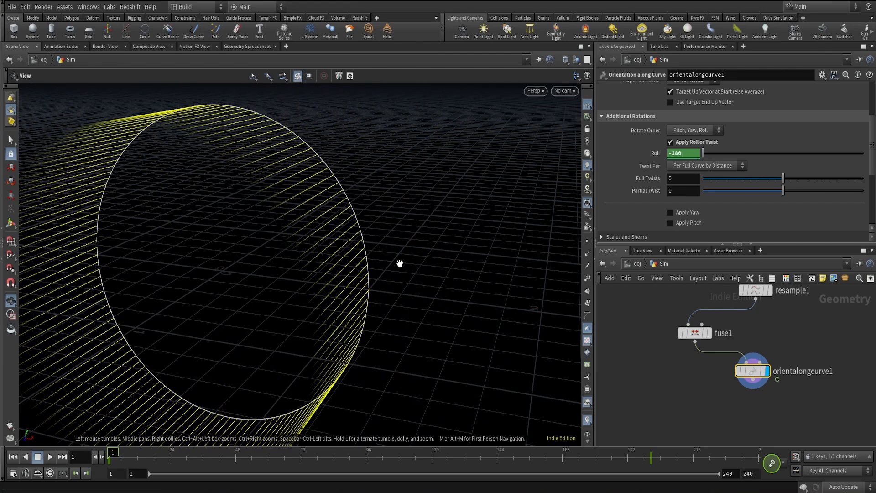
Add a Sweep node to the output of orientalongcurve1, make it the displayed node and tidy the node layout
click(809, 402)
middle_drag(812, 392, 774, 359)
scroll(726, 365, up, 3)
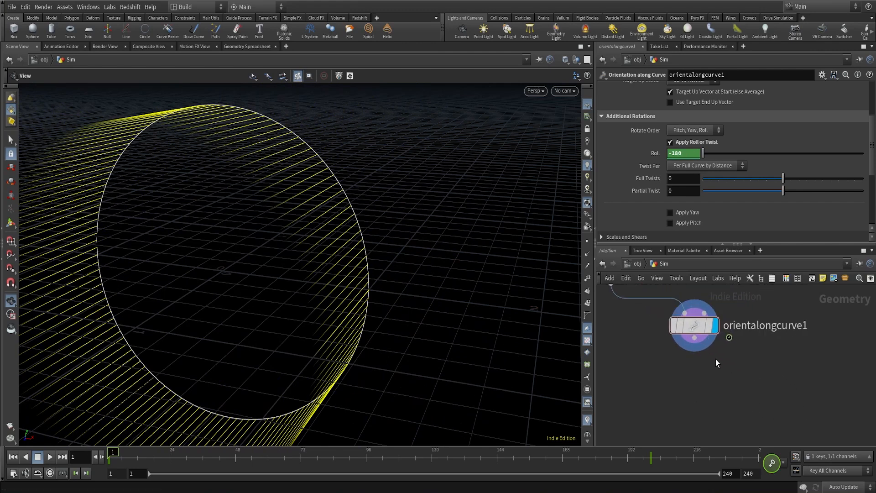
drag(694, 339, 630, 402)
text(swee)
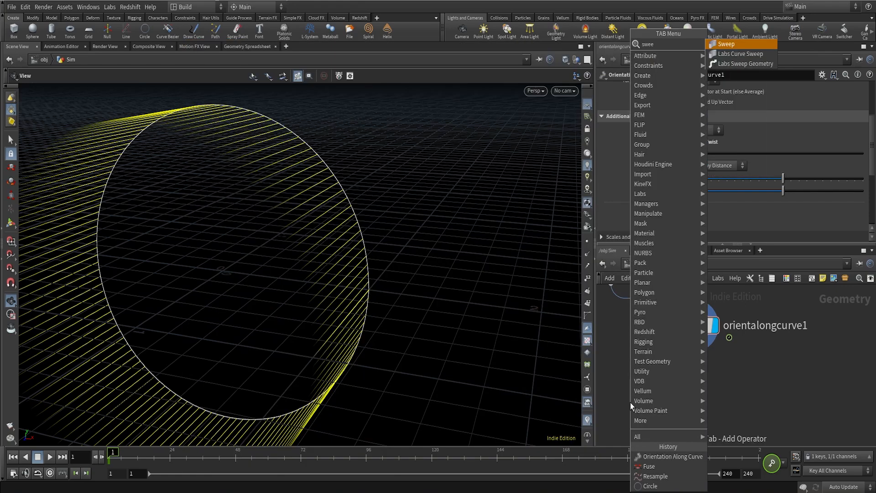
key(Escape)
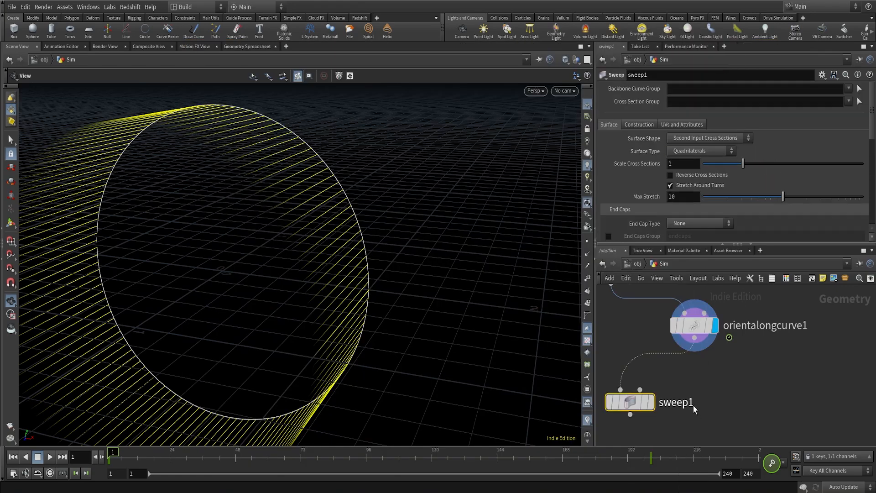
middle_drag(693, 406, 771, 391)
click(730, 386)
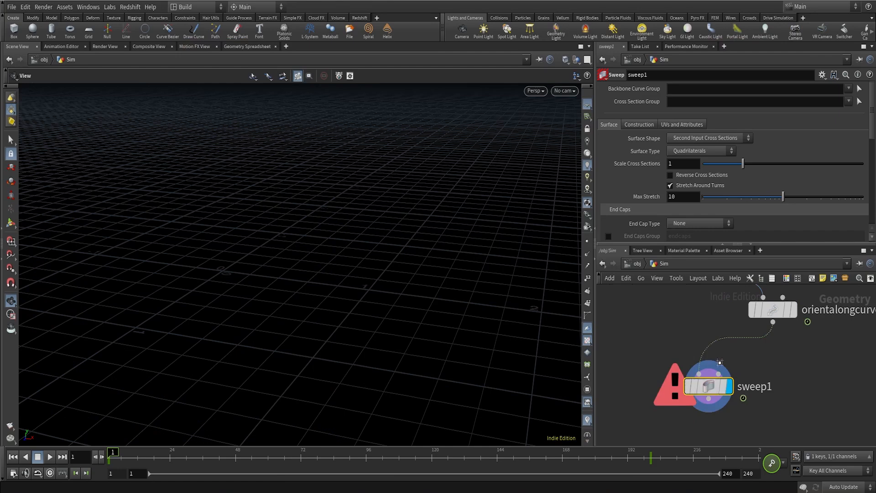
key(l)
Set sweep1's Surface Shape to Round Tube with 24 columns and a radius of 0.25
click(699, 139)
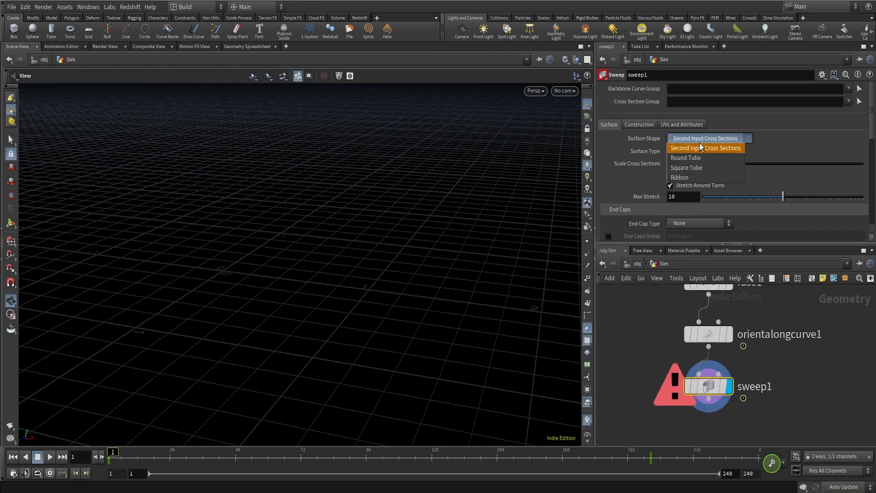
click(697, 157)
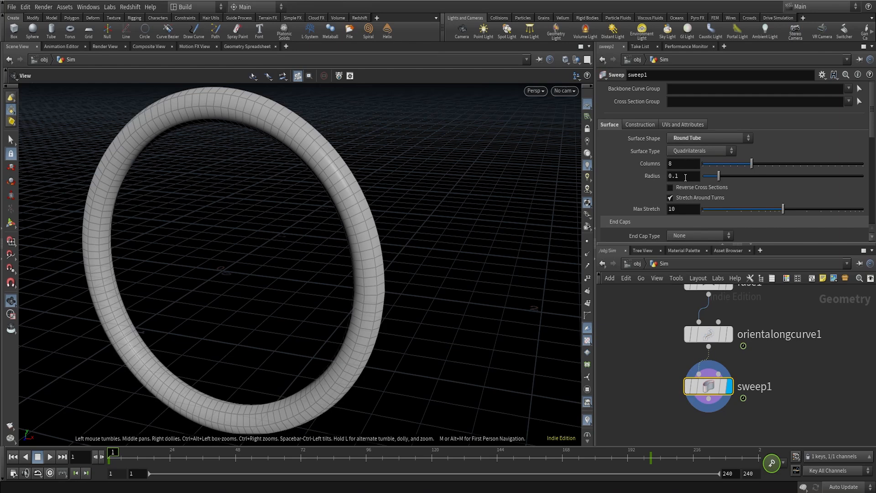
double_click(685, 164)
text(24)
key(Return)
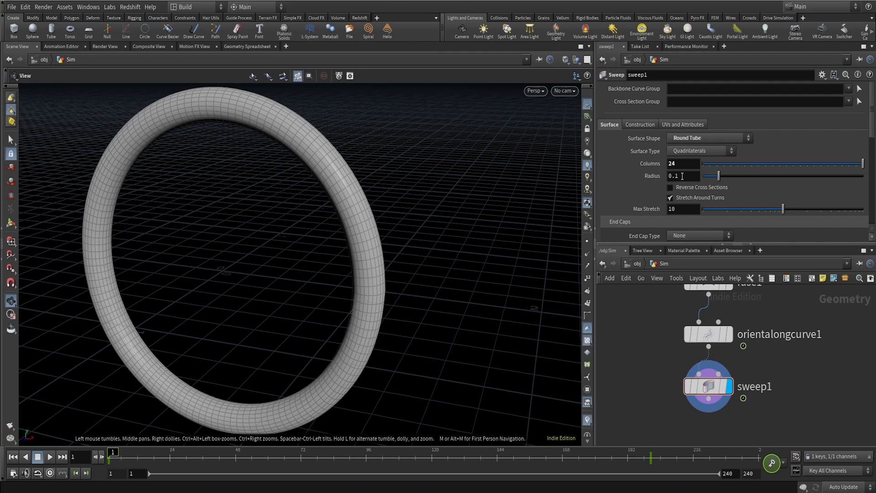
double_click(682, 176)
text(.25)
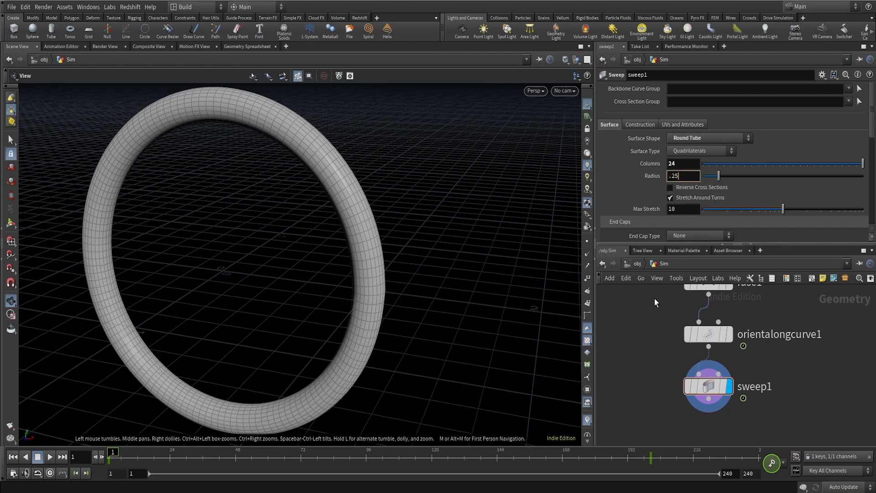
key(Return)
drag(313, 251, 327, 217)
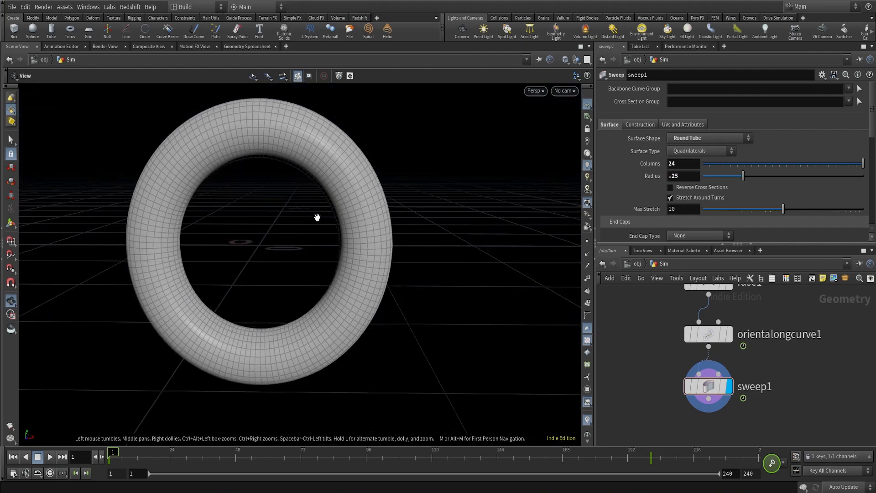
Enable Apply Scale Along Curve on sweep1 and expand its Scale Ramp for editing
scroll(693, 185, down, 5)
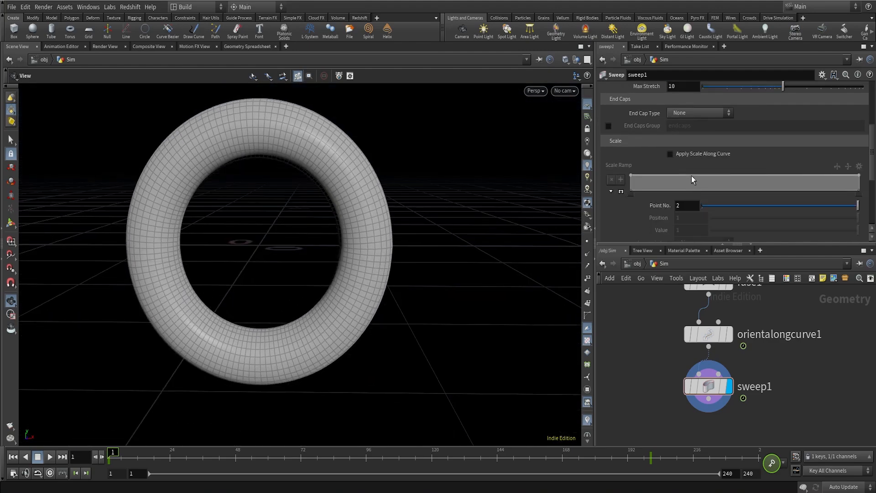
click(671, 154)
click(621, 191)
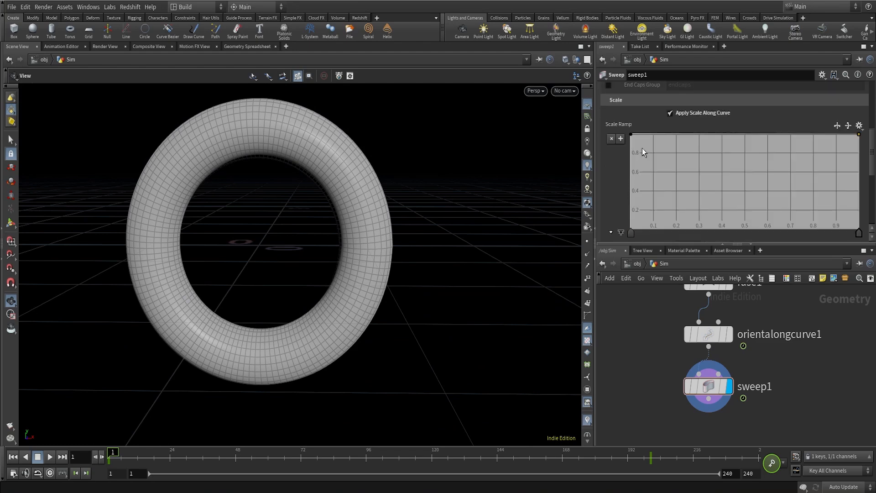
scroll(646, 148, down, 2)
Set the value of the Scale Ramp's first point, at position 0, to 0.4166
click(631, 195)
scroll(690, 222, down, 2)
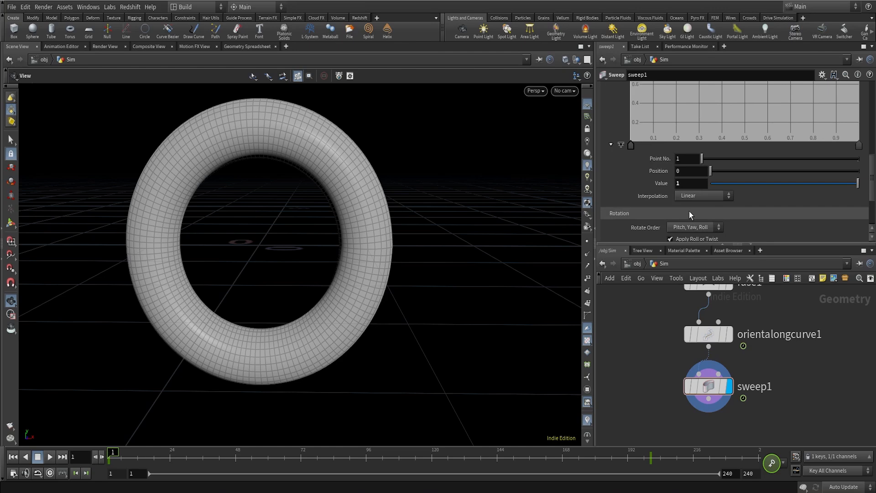
click(693, 182)
text(41)
key(BackSpace)
key(BackSpace)
key(BackSpace)
text(0.4)
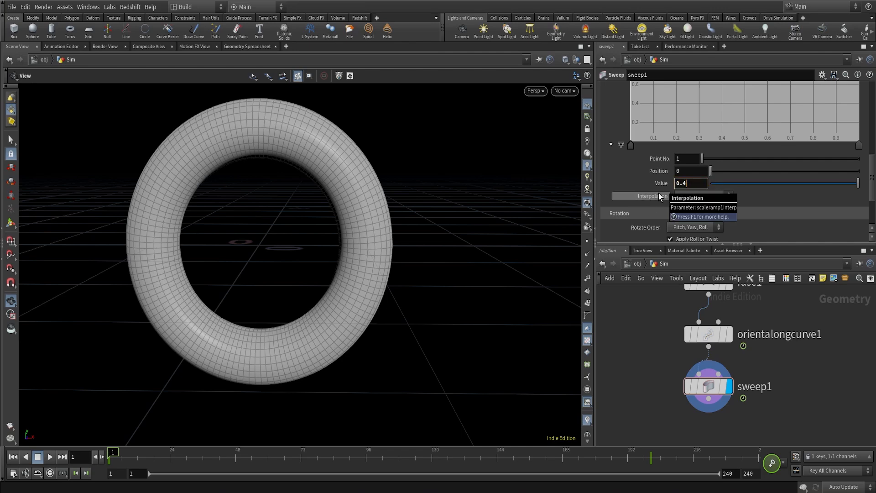
text(166)
key(Return)
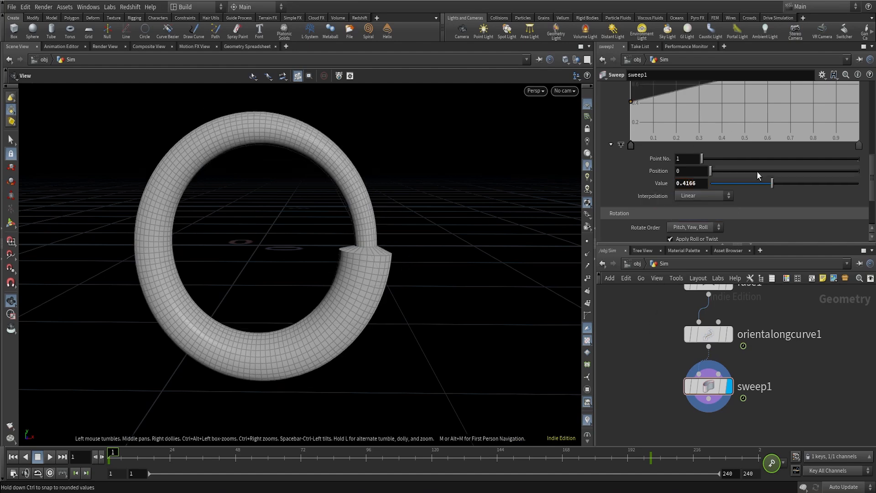
Add a middle point to the Scale Ramp at position 0.5 with a value of 1
scroll(752, 158, up, 3)
click(742, 208)
drag(742, 209, 746, 208)
double_click(704, 207)
text(0.5)
key(Return)
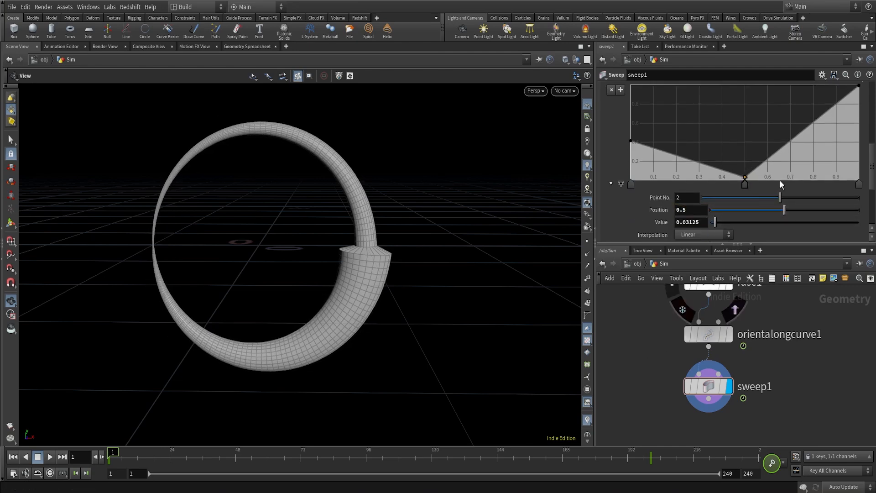
scroll(715, 217, down, 1)
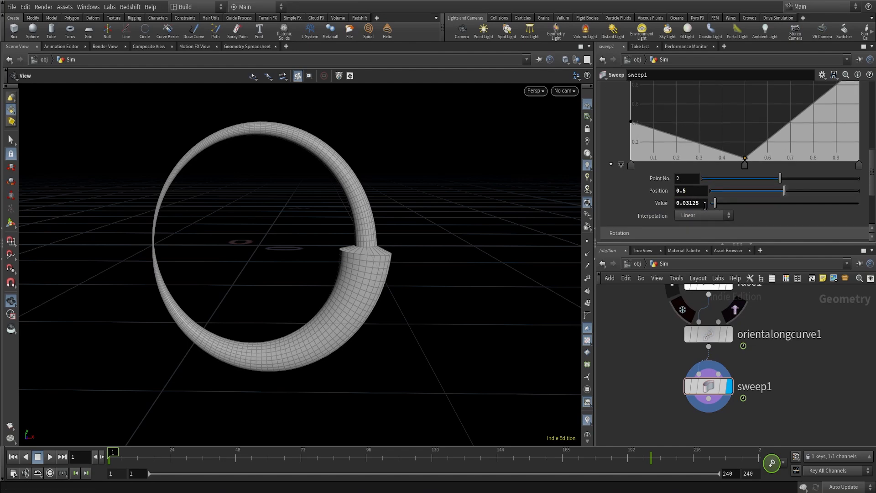
drag(705, 204, 639, 203)
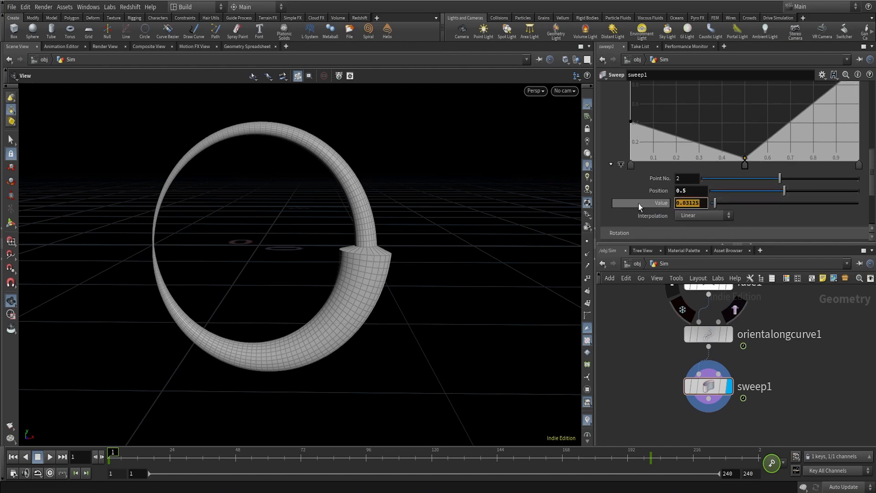
text(1)
key(Return)
scroll(772, 147, up, 3)
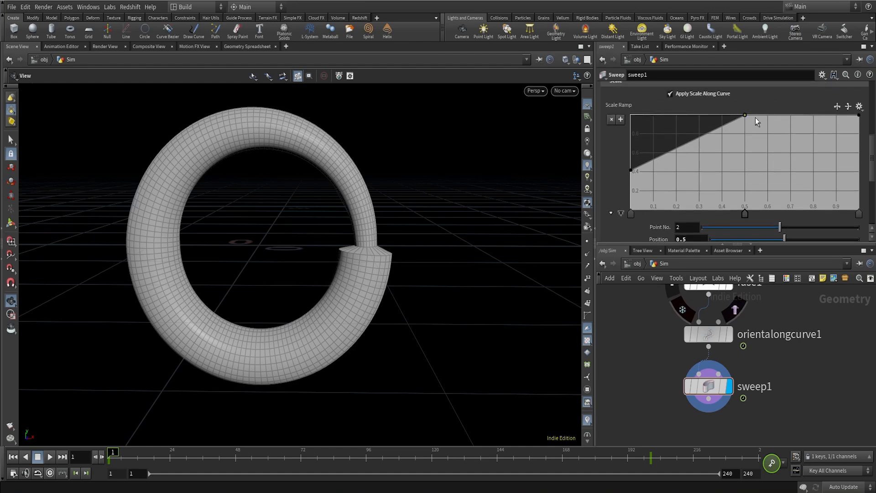
Lower the Scale Ramp's end point and link its value to the first point's value with a relative reference
drag(859, 115, 858, 165)
click(631, 214)
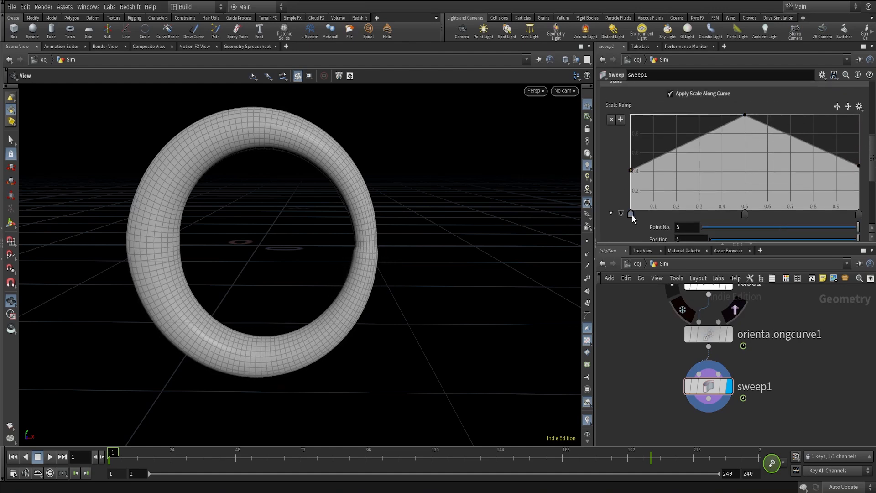
scroll(635, 212, down, 3)
right_click(667, 196)
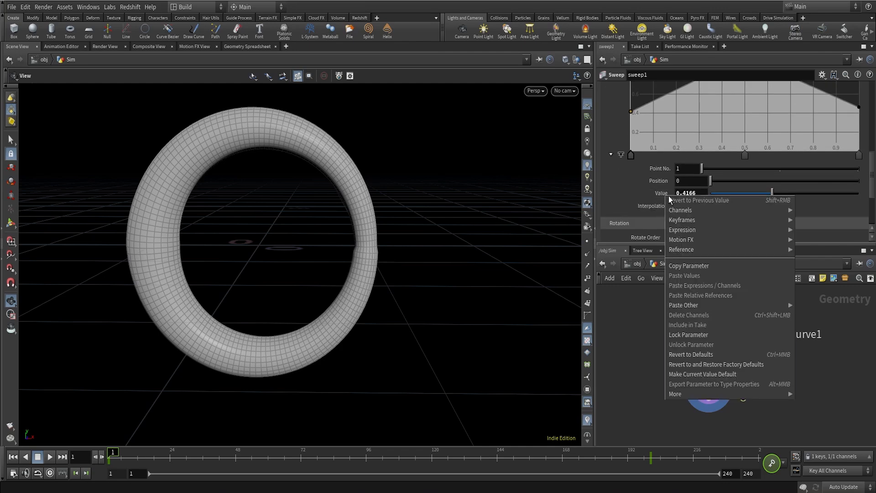
click(688, 265)
click(858, 156)
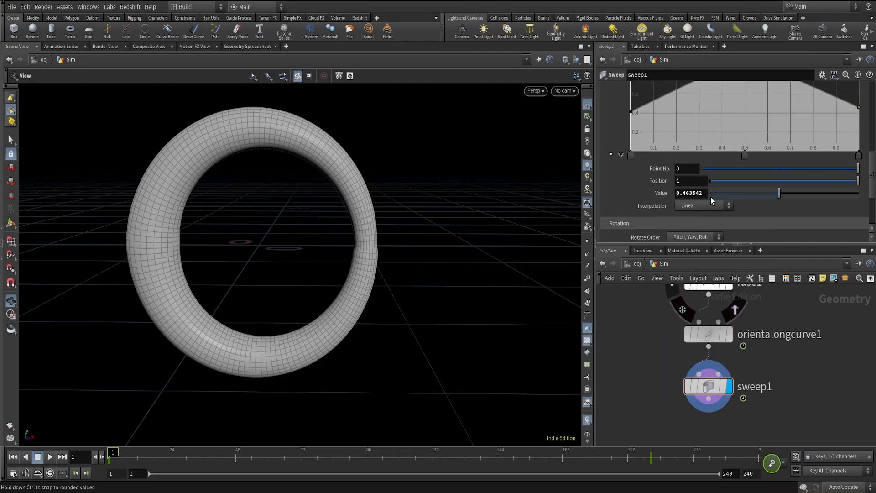
right_click(664, 194)
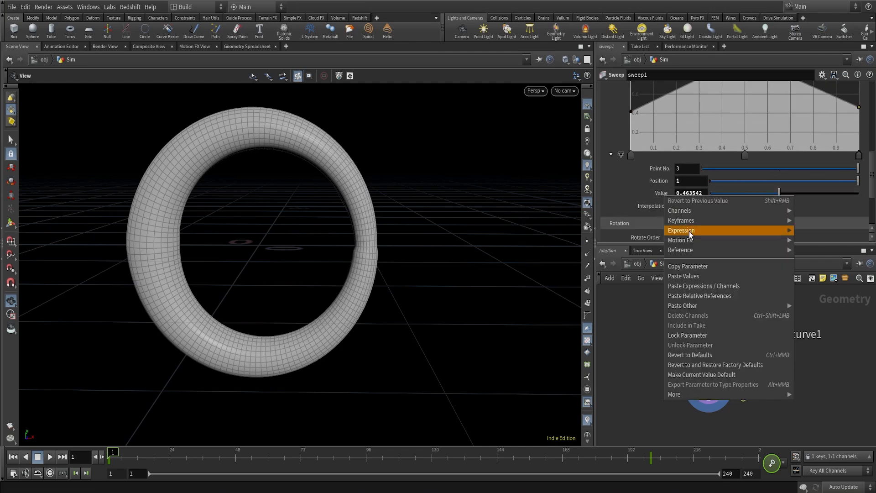
click(693, 296)
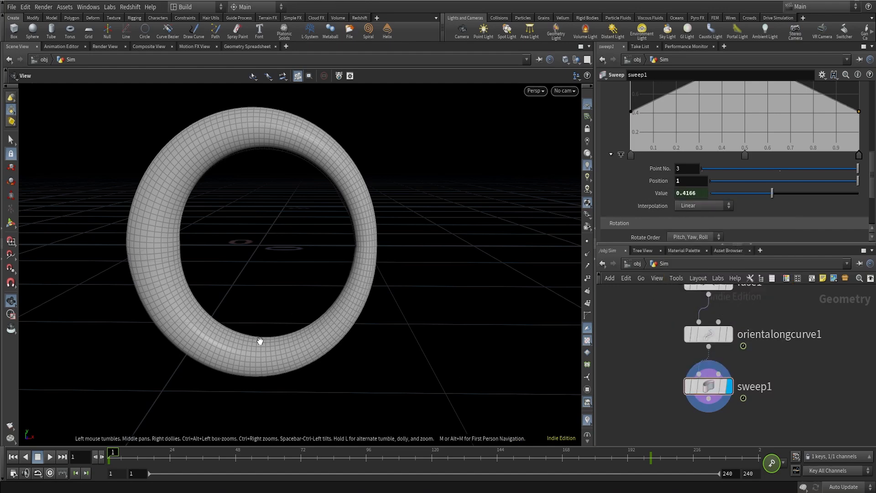
Scrub through the first frames of the timeline to preview the swept tube's roll animation, returning to frame 1
click(137, 454)
drag(141, 448, 108, 434)
scroll(801, 395, down, 2)
middle_drag(801, 395, 765, 308)
scroll(708, 319, up, 2)
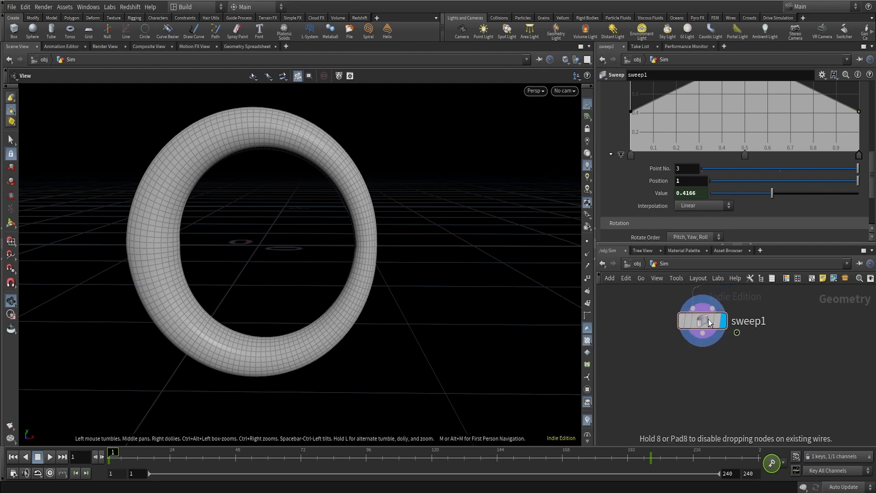
middle_drag(759, 363, 767, 359)
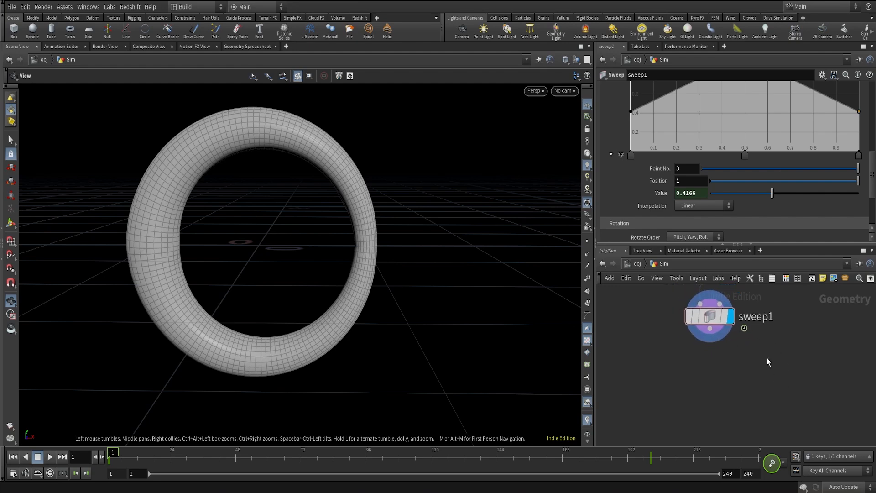
drag(710, 328, 777, 397)
text(avop)
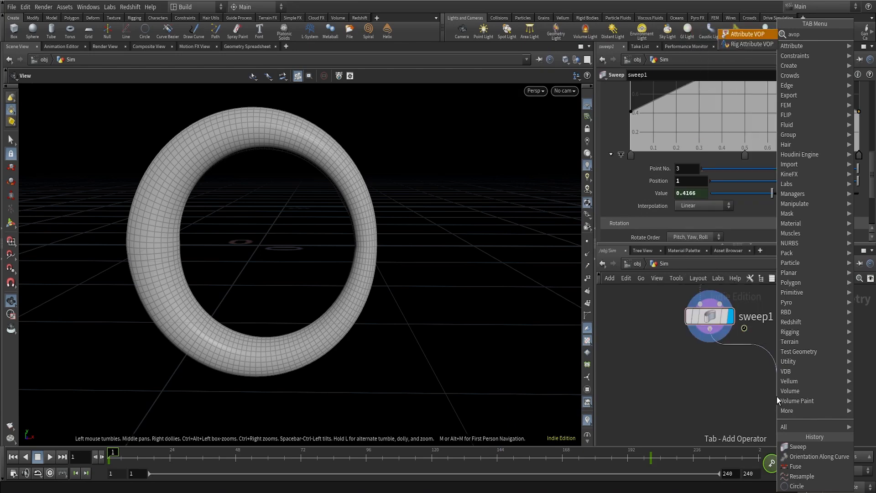
key(Escape)
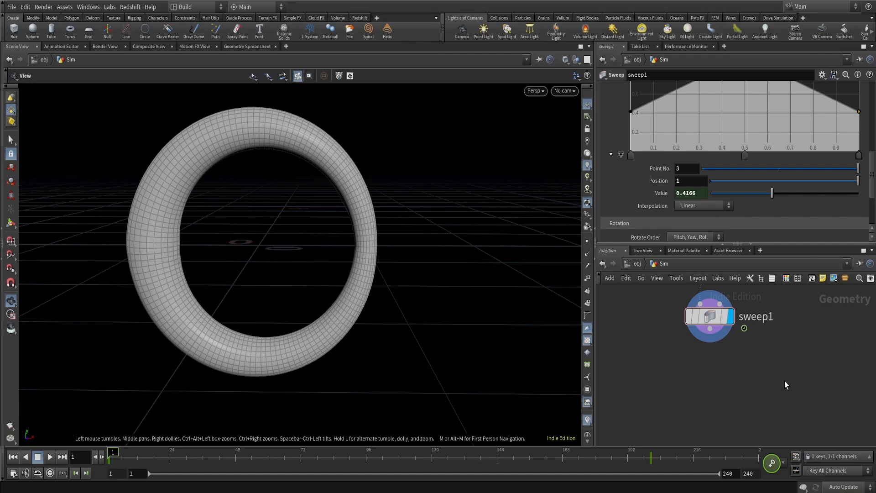
Add a Normal node to the output of sweep1, make it the displayed node and show its normals in the viewport
drag(725, 337, 744, 389)
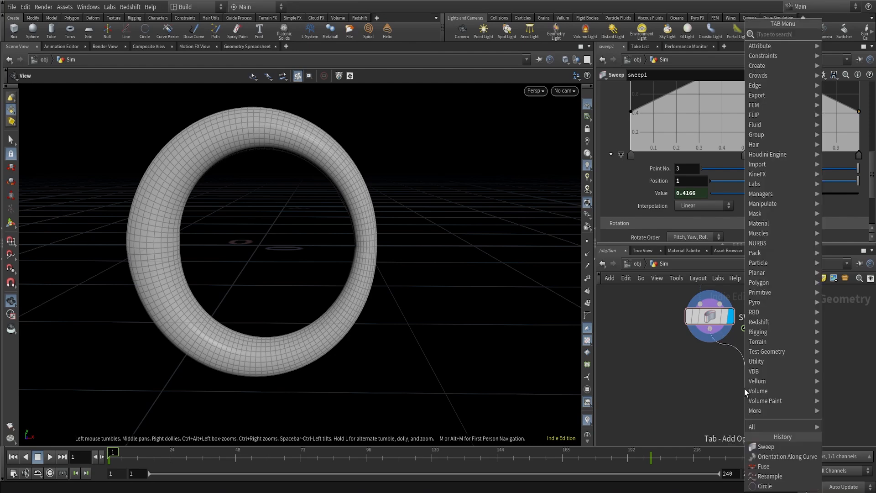
text(norm)
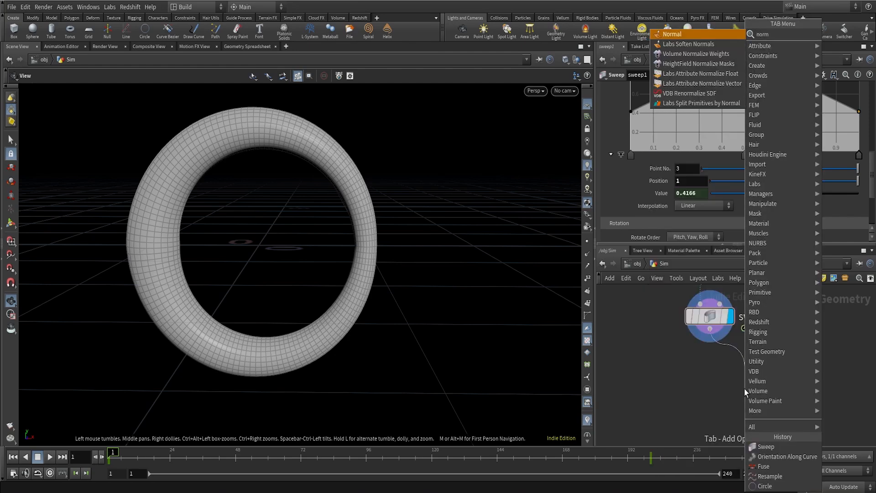
key(Return)
click(767, 389)
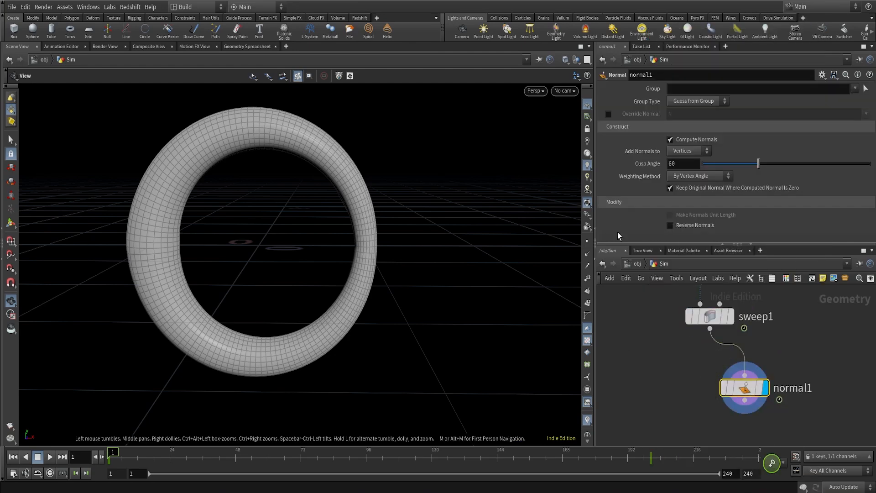
click(588, 254)
middle_drag(755, 410, 755, 347)
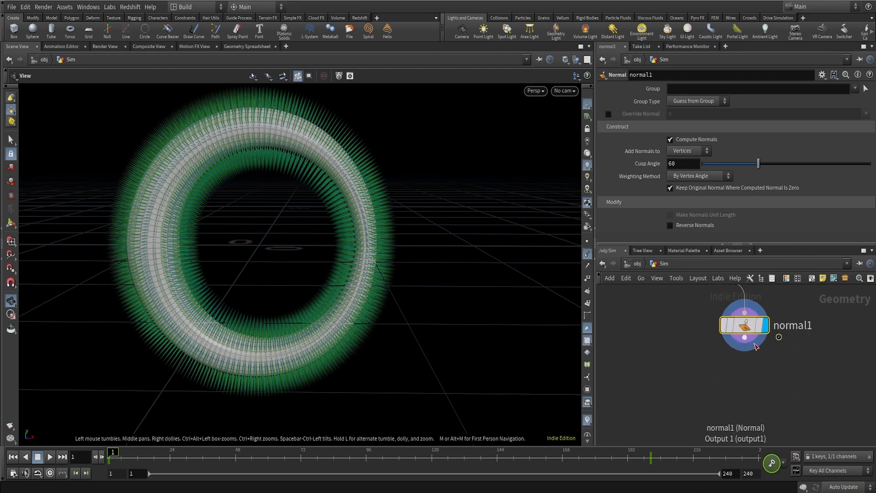
Set normal1 to compute its normals on points and hide the normals display in the viewport
click(587, 254)
click(688, 140)
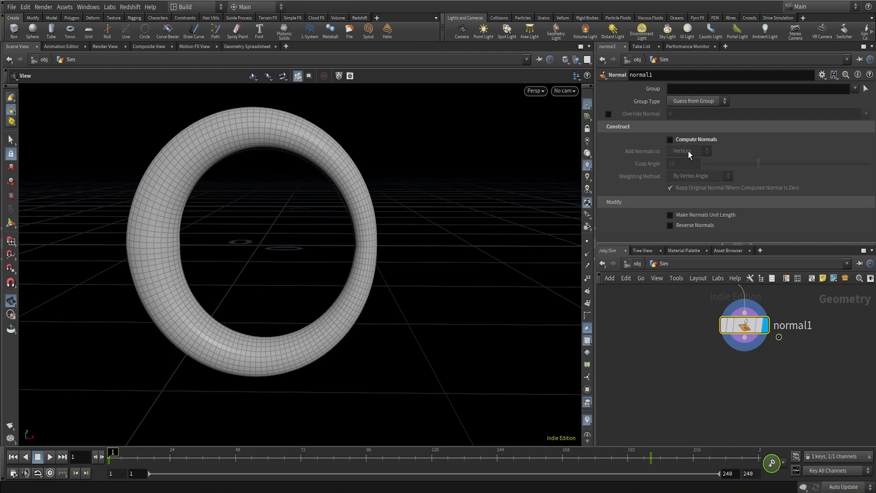
click(670, 139)
click(688, 151)
click(682, 174)
click(587, 255)
click(587, 254)
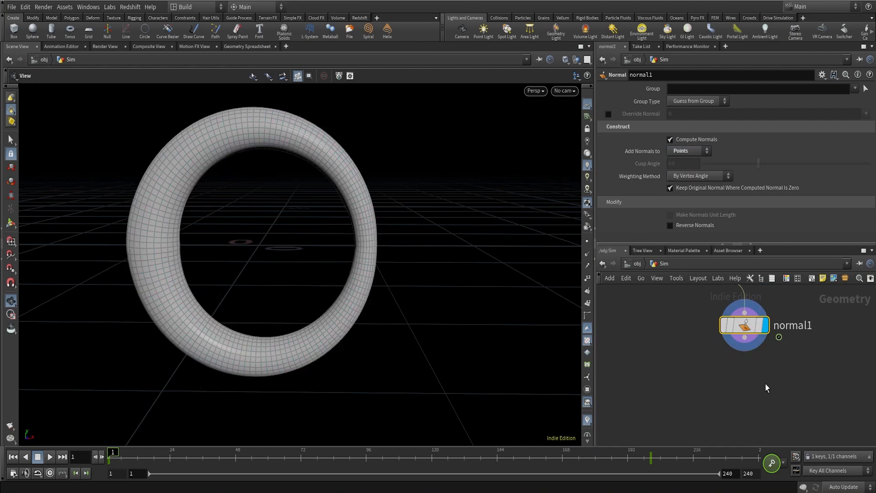
Add a Subdivide node to the output of normal1 and make it the displayed node
drag(744, 337, 721, 374)
text(subdiv)
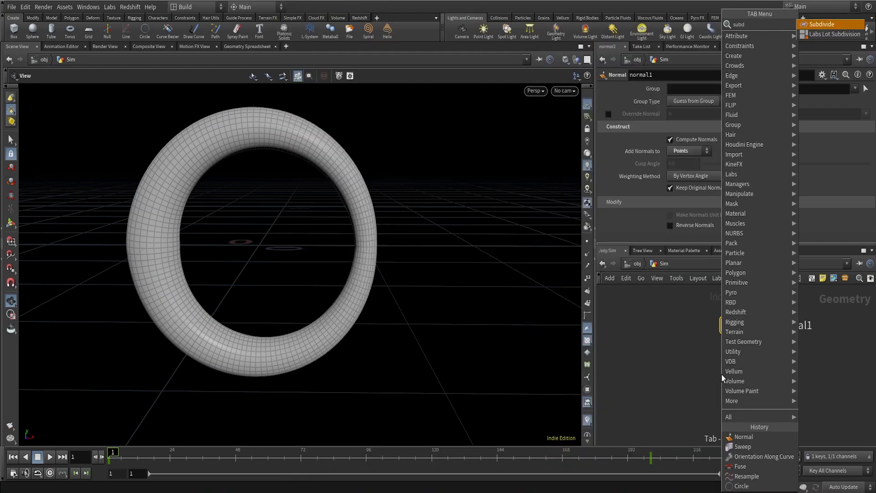
key(Return)
click(735, 382)
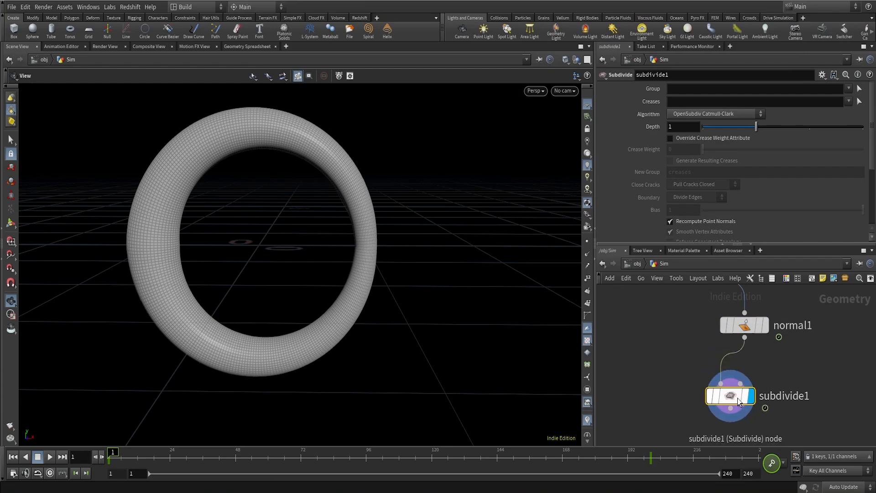
Add a Group node to the output of subdivide1, place it below and make it the displayed node
scroll(760, 388, down, 3)
middle_drag(794, 396, 794, 316)
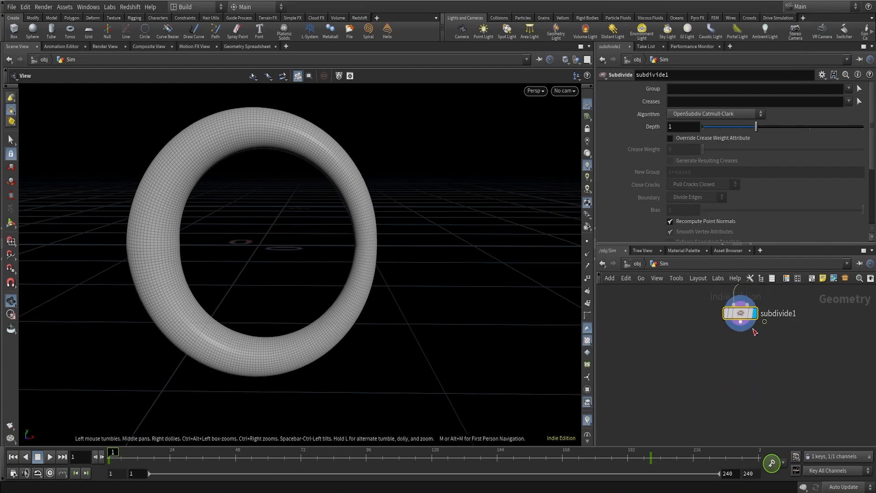
key(Tab)
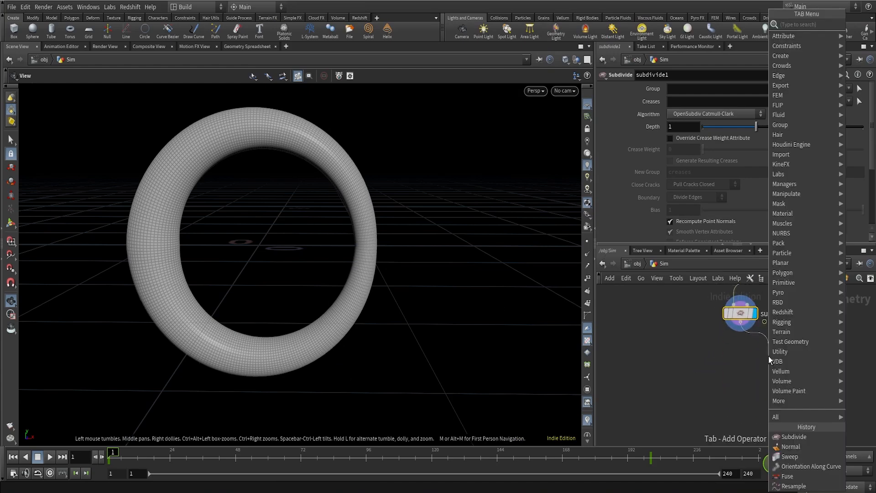
text(group)
key(Return)
click(768, 356)
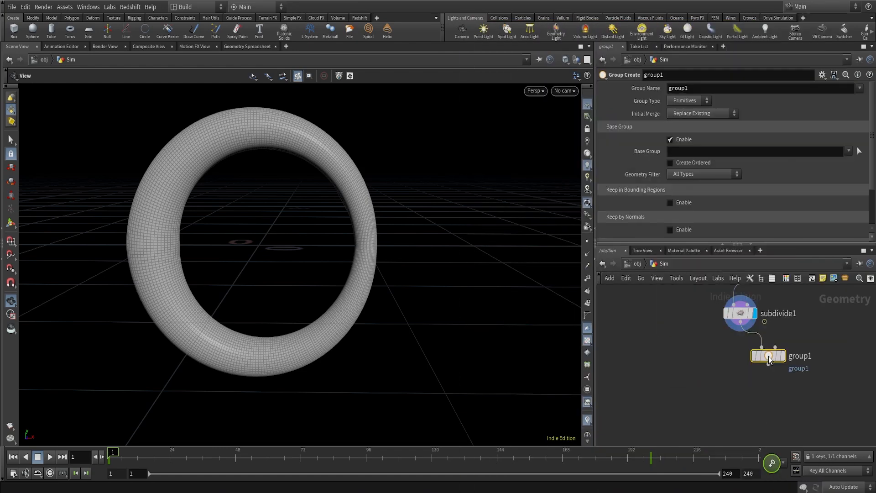
drag(768, 356, 770, 371)
click(783, 371)
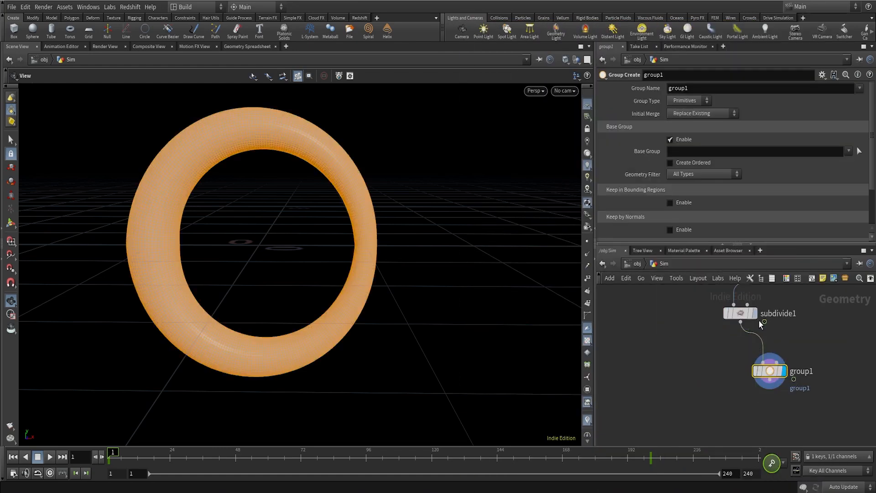
Set the group node's type to Points and name the group Circle_base
click(687, 101)
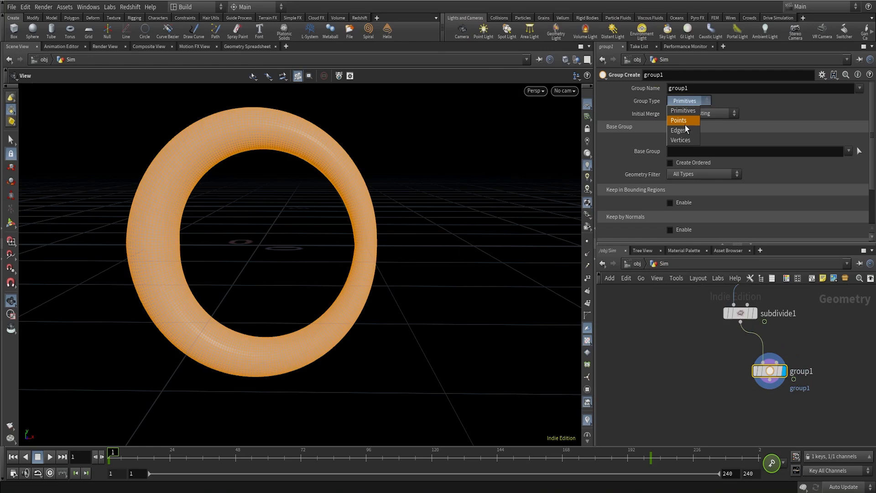
click(684, 122)
double_click(680, 88)
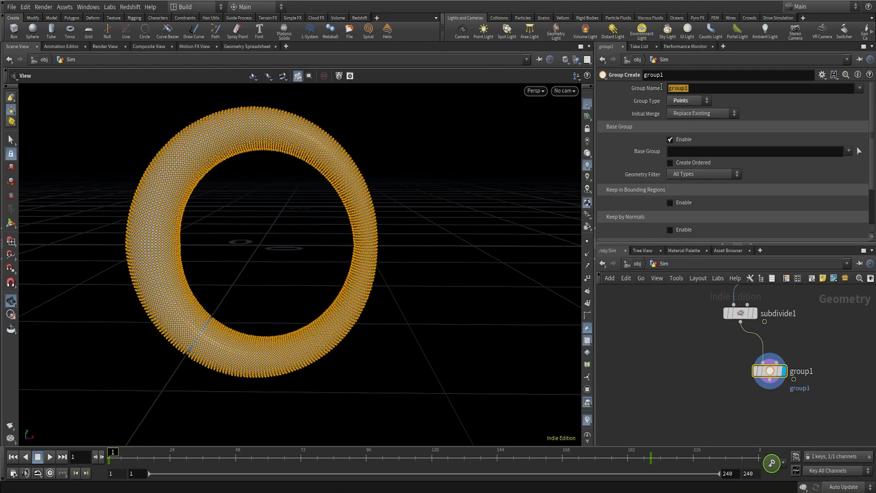
text(Cir)
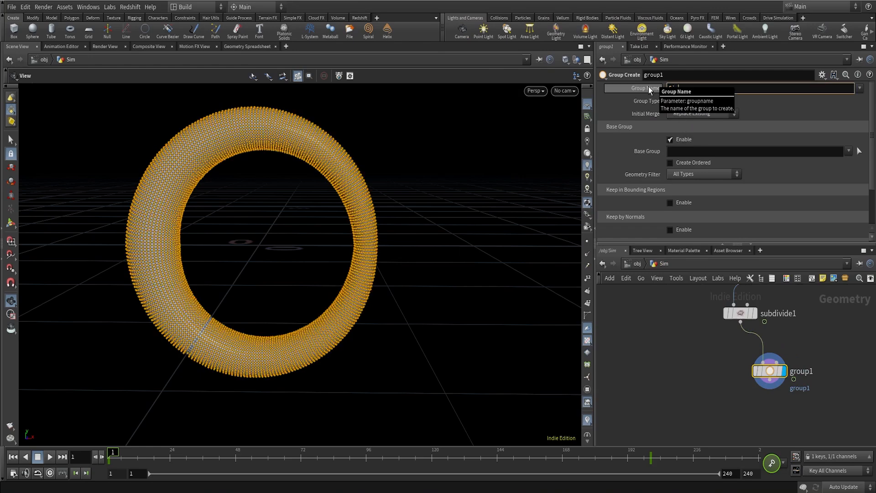
text(cle_base)
click(695, 357)
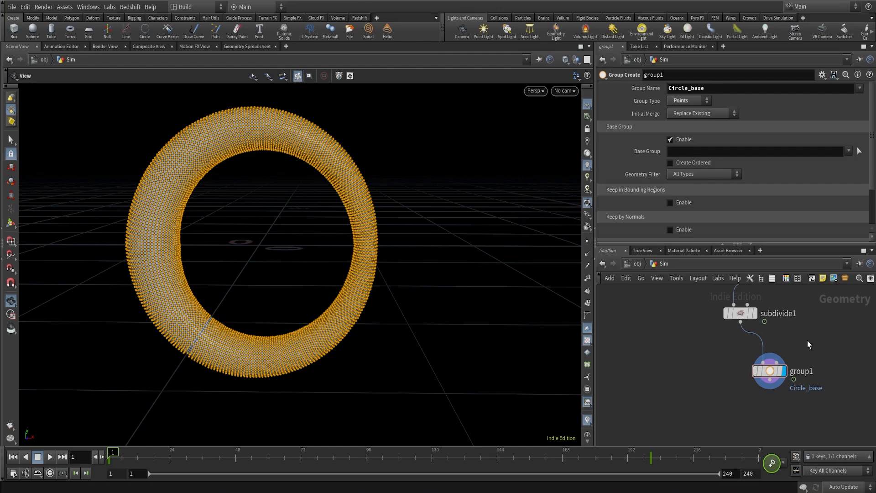
Add a Vellum Configure Balloon setup to the output of group1
scroll(809, 343, down, 3)
middle_drag(830, 382, 775, 348)
scroll(744, 348, up, 4)
drag(717, 334, 681, 381)
text(vellb)
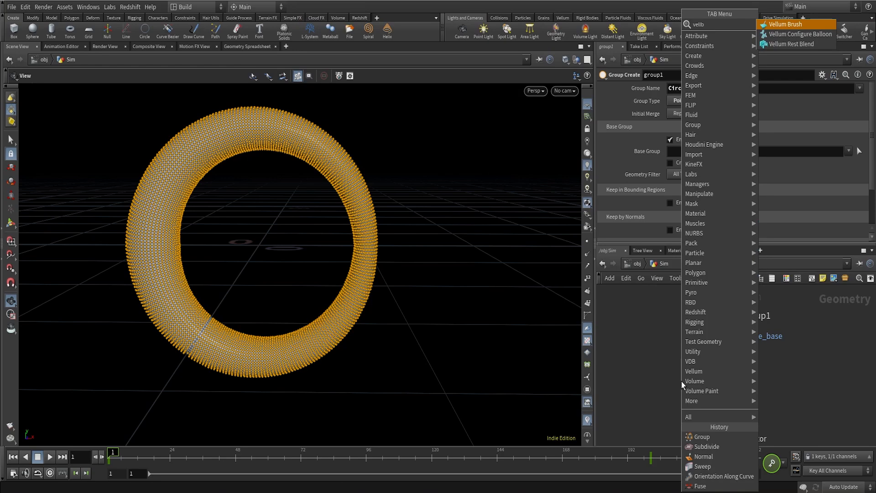
click(822, 34)
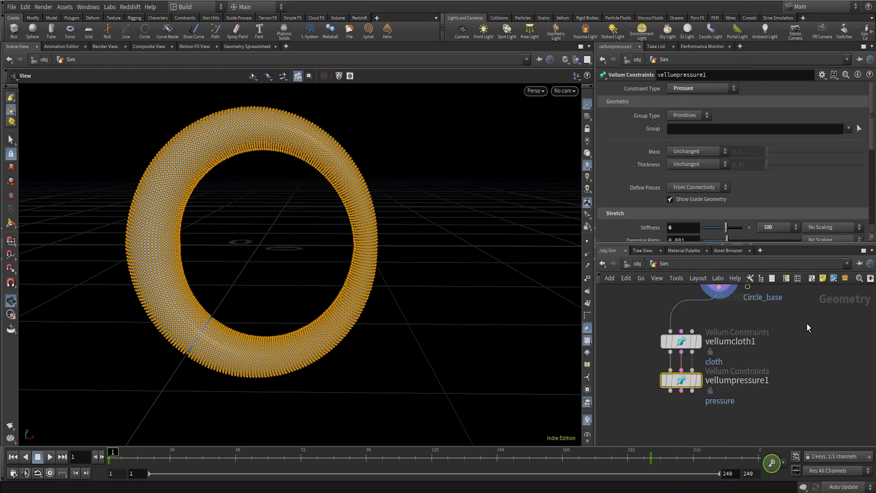
Set vellumcloth1's group type to Points and choose Circle_base as its group
scroll(673, 347, up, 2)
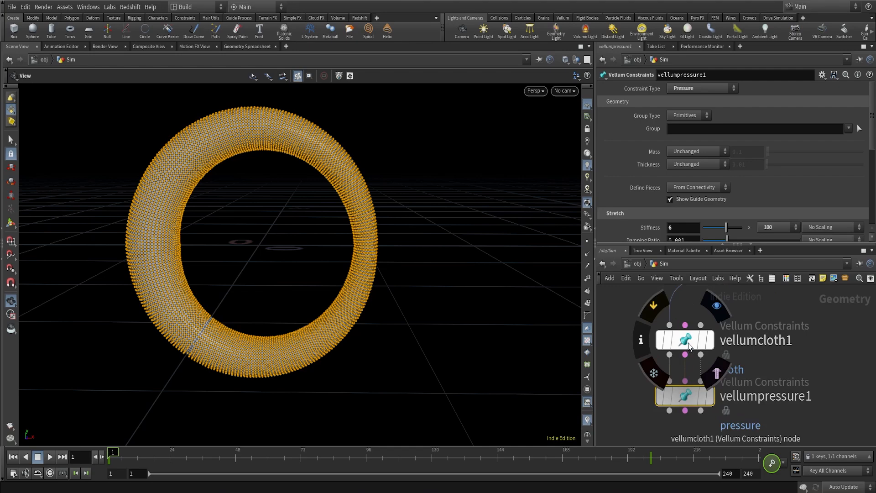
click(688, 343)
click(690, 128)
click(679, 148)
click(849, 141)
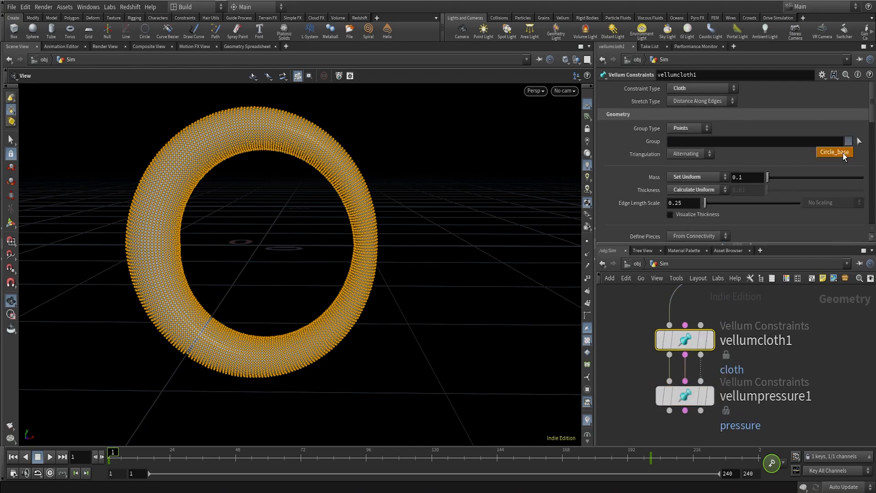
click(842, 152)
Set vellumpressure1's group type to Points, choose Circle_base as its group and make it the displayed node
click(684, 395)
click(689, 117)
click(686, 135)
click(847, 129)
click(848, 129)
click(711, 395)
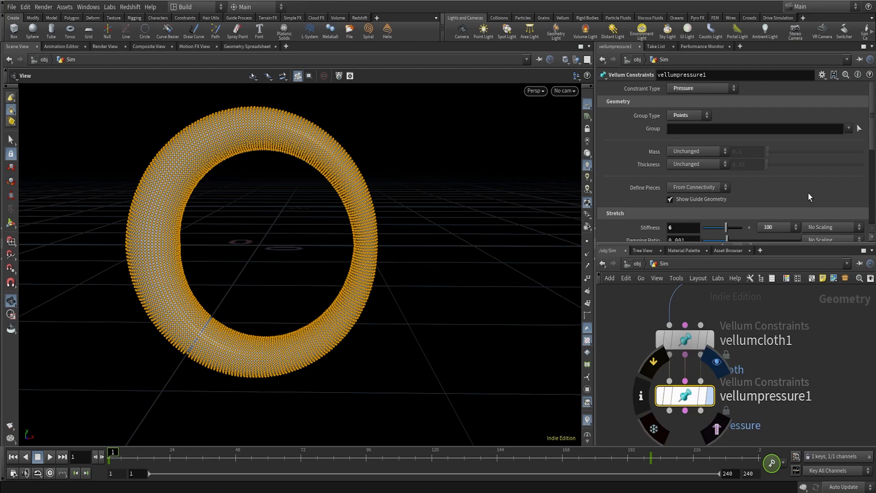
click(848, 128)
click(843, 141)
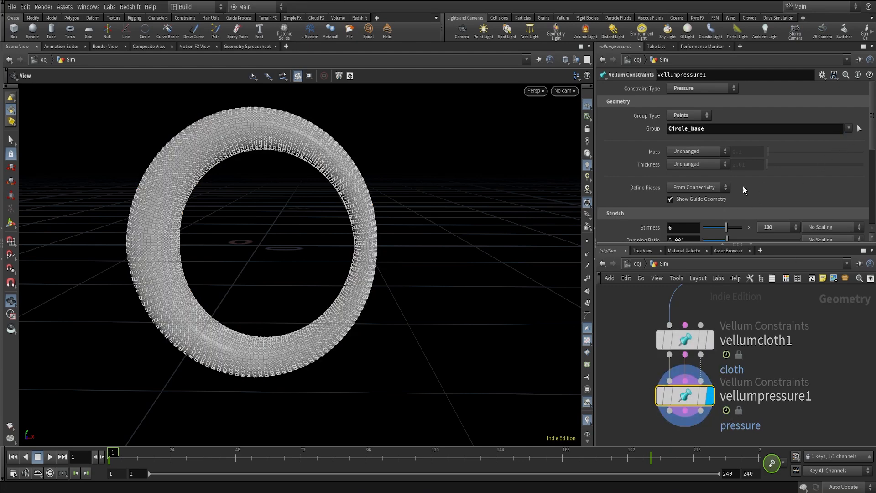
Set the multiplier of vellumcloth1's bend stiffness to 0.001
scroll(774, 276, down, 3)
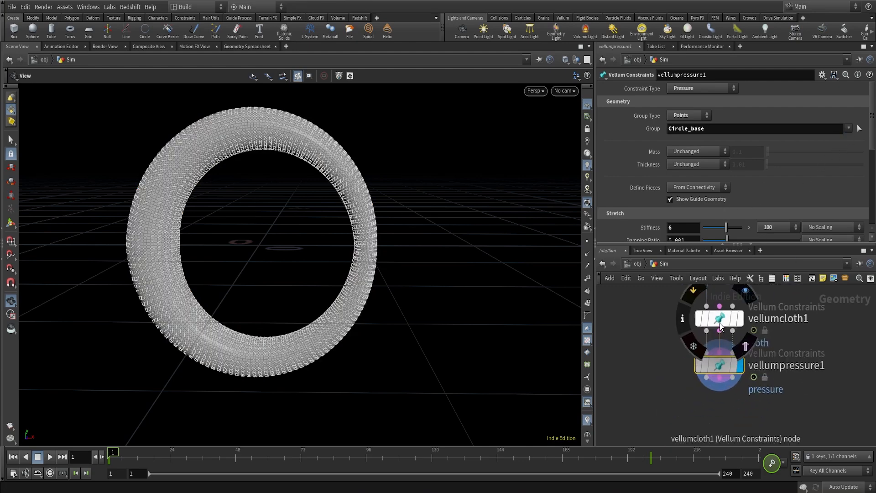
click(720, 322)
scroll(791, 347, down, 1)
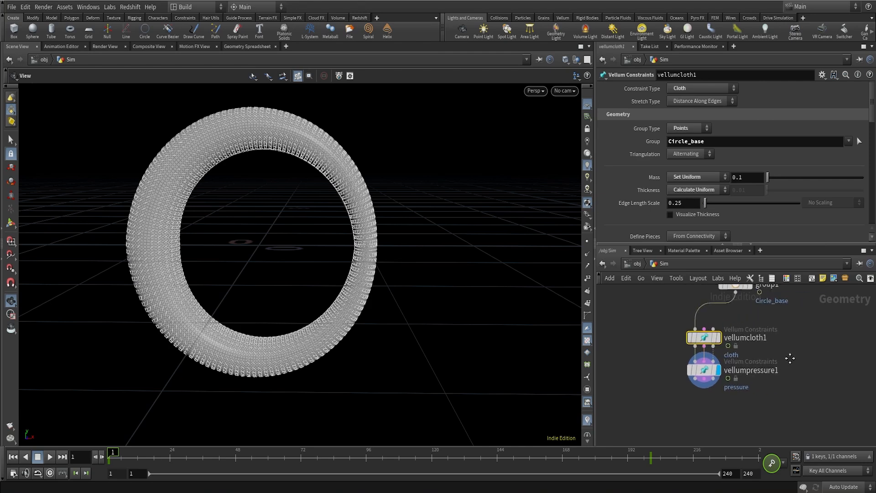
drag(666, 319, 759, 385)
scroll(714, 338, up, 1)
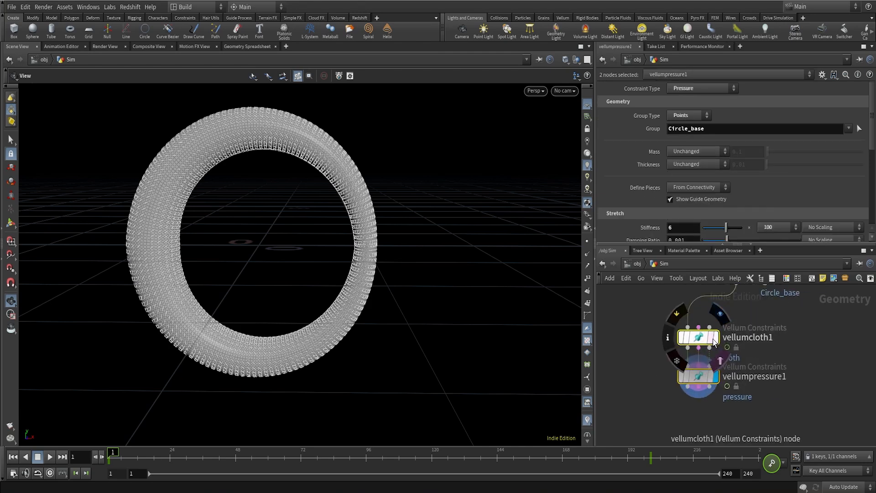
click(699, 336)
scroll(737, 176, down, 3)
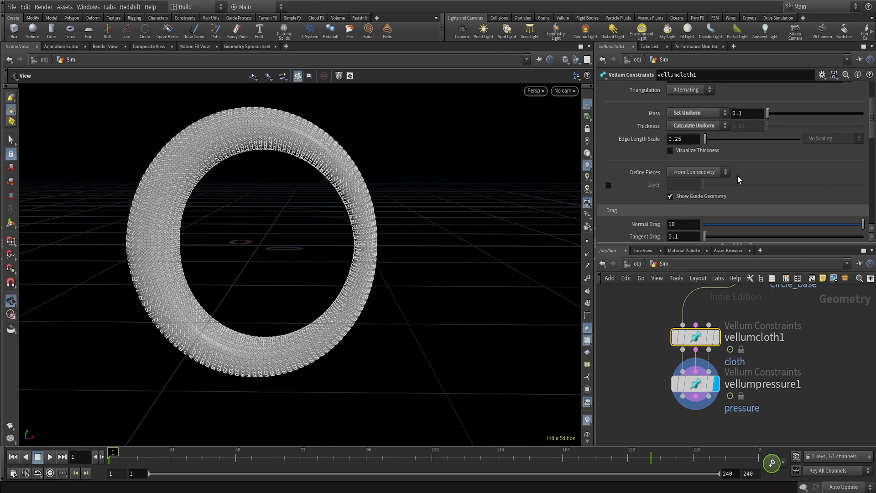
scroll(737, 176, down, 5)
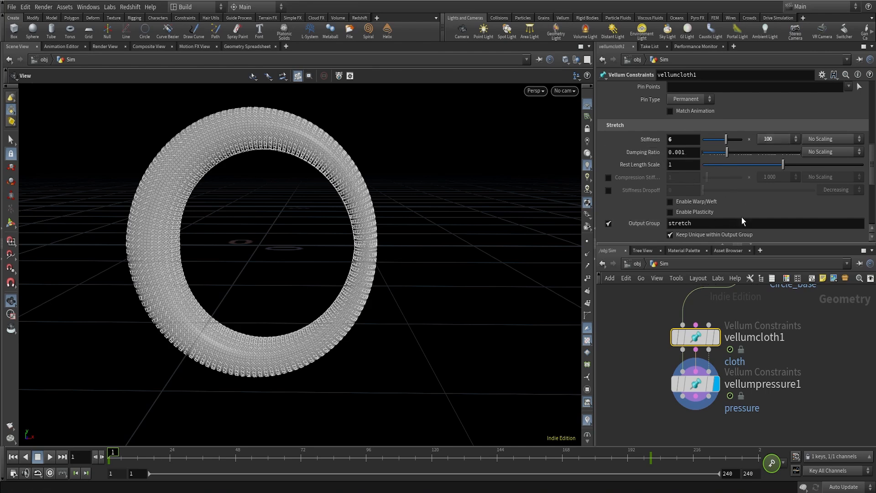
scroll(766, 204, down, 5)
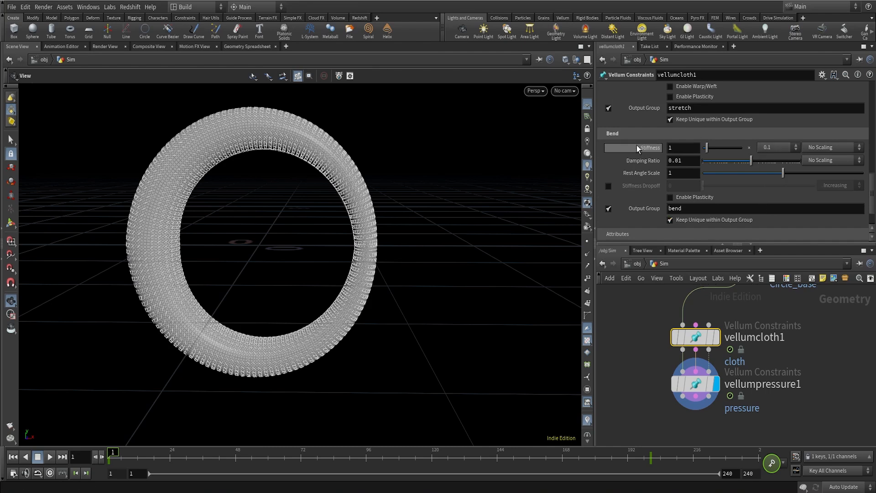
click(781, 148)
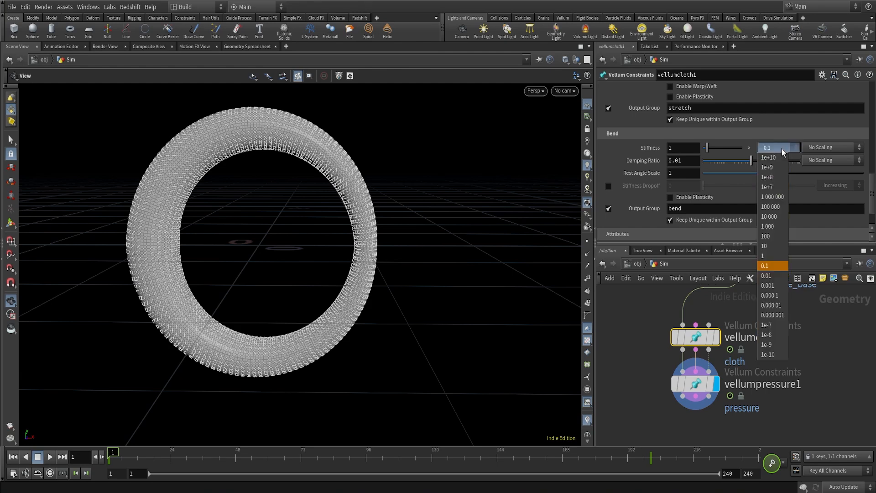
click(773, 285)
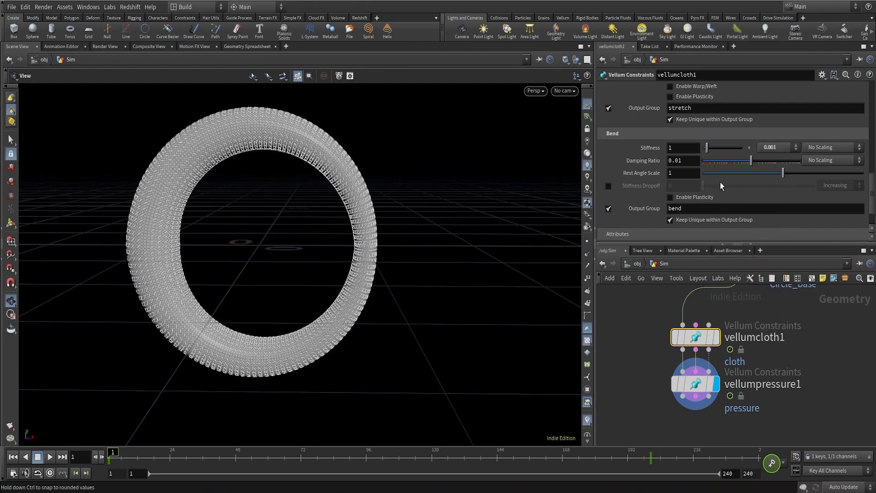
Set vellumpressure1's stretch stiffness multiplier to 1e+10 and its Rest Length Scale to 2
click(695, 383)
scroll(721, 214, up, 5)
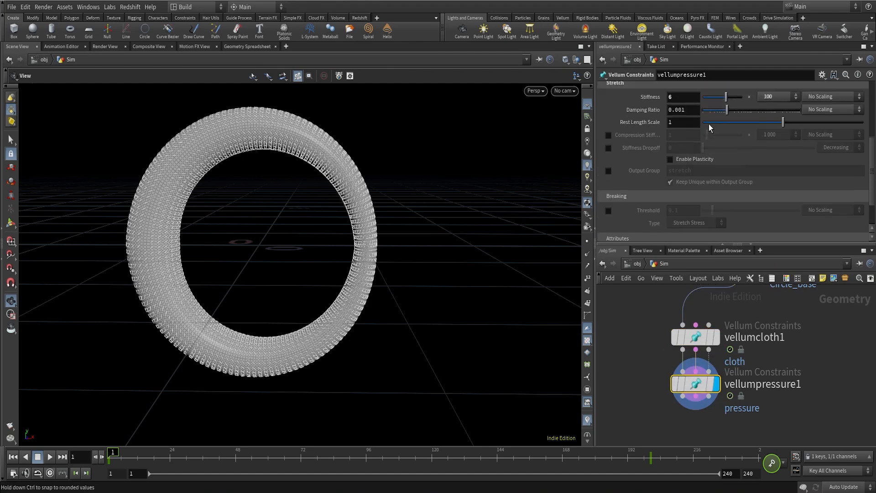
scroll(721, 214, down, 2)
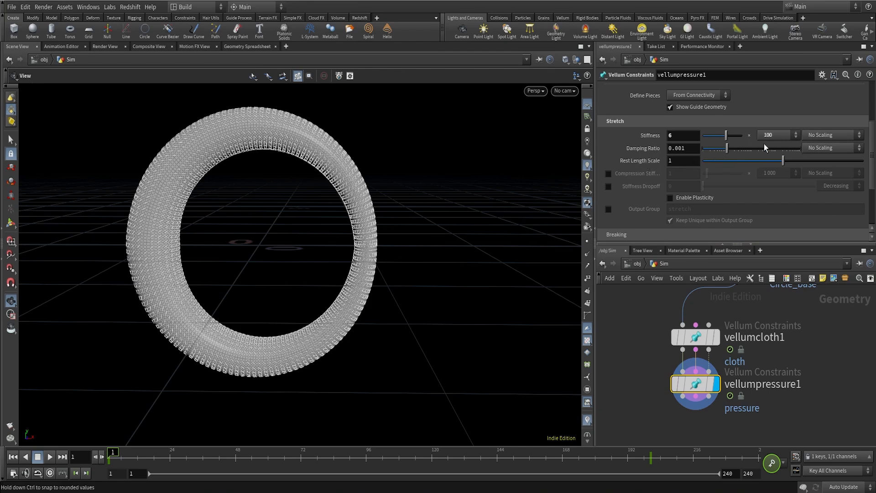
click(775, 135)
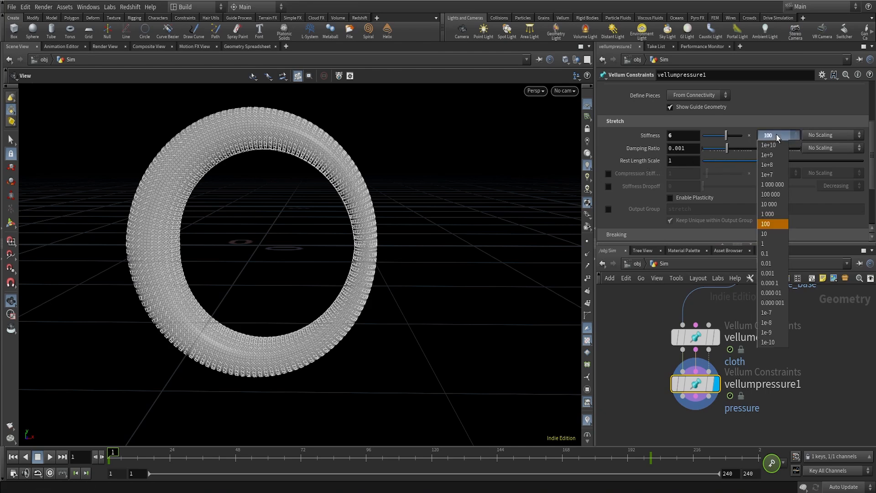
click(773, 144)
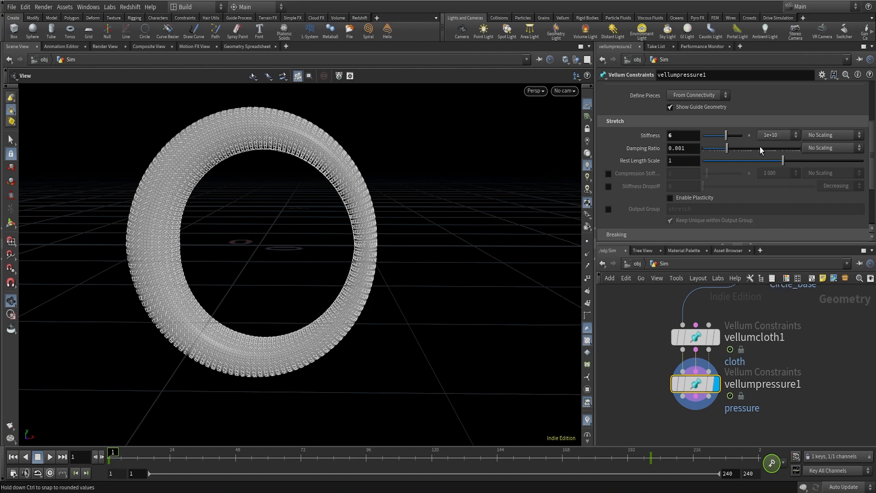
click(683, 161)
text(2)
key(Return)
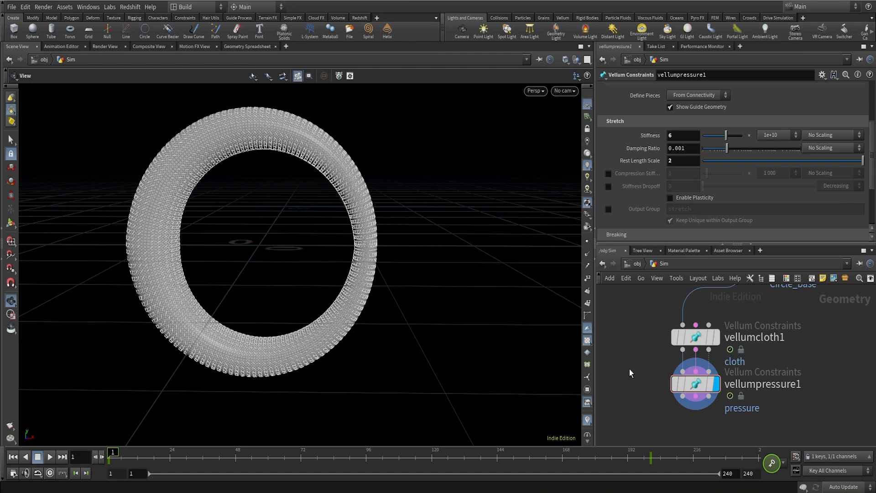
Add a Vellum Solver wired to the outputs of vellumpressure1 and position it below that node
middle_drag(789, 422, 805, 362)
right_click(700, 344)
click(700, 345)
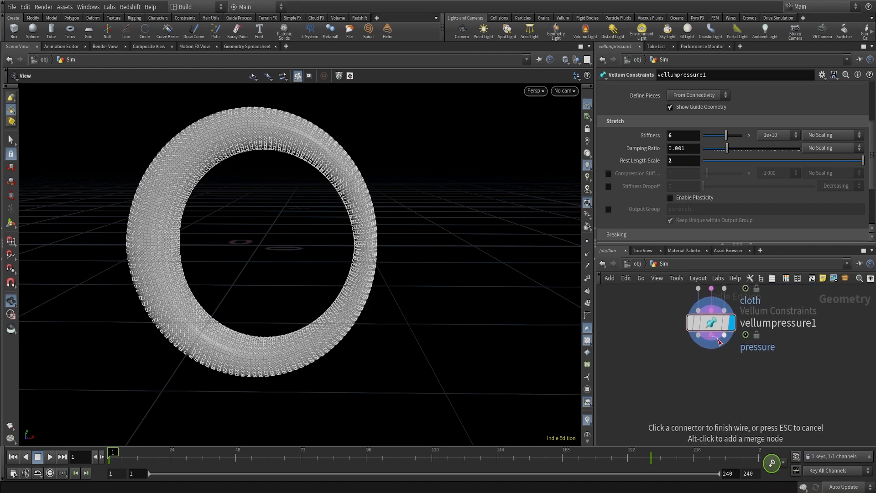
key(Tab)
text(vsol)
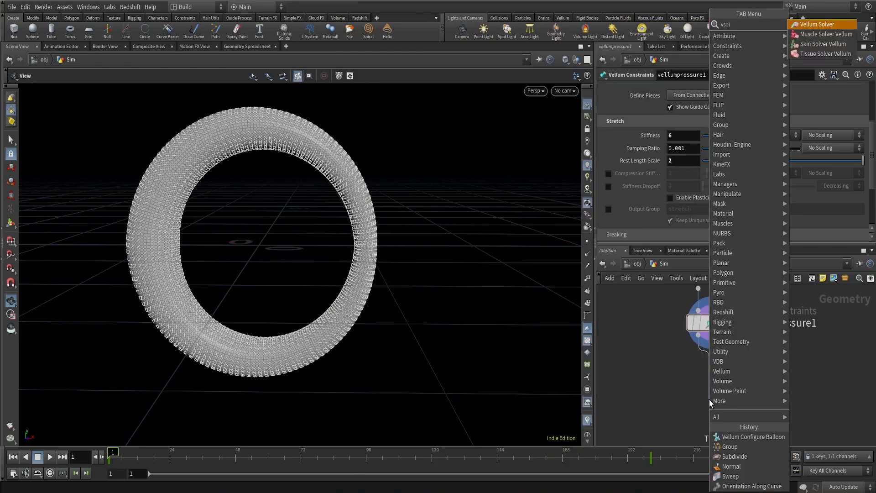
key(Return)
click(708, 399)
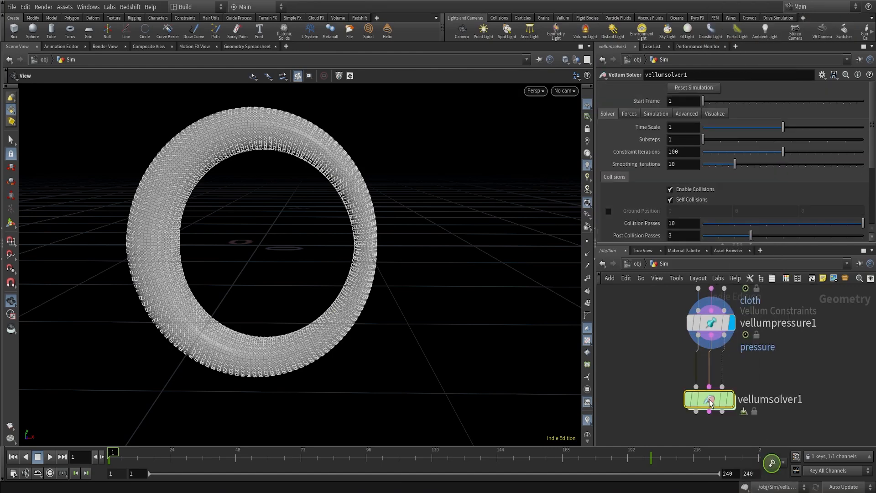
drag(710, 402, 712, 420)
middle_drag(759, 393, 777, 346)
drag(735, 369, 741, 387)
mouse_move(755, 392)
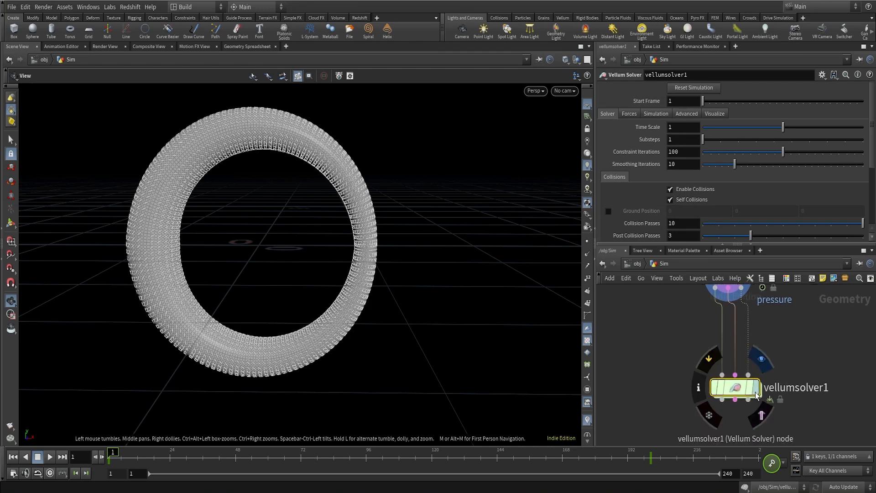
Display vellumsolver1 and insert a Vellum Constraints node into the wires between vellumpressure1 and the solver
click(754, 392)
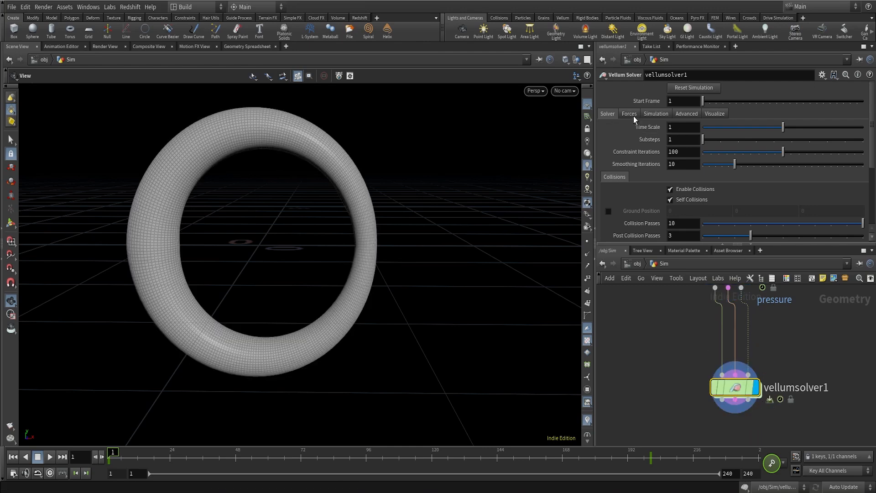
middle_drag(777, 355, 737, 371)
click(738, 346)
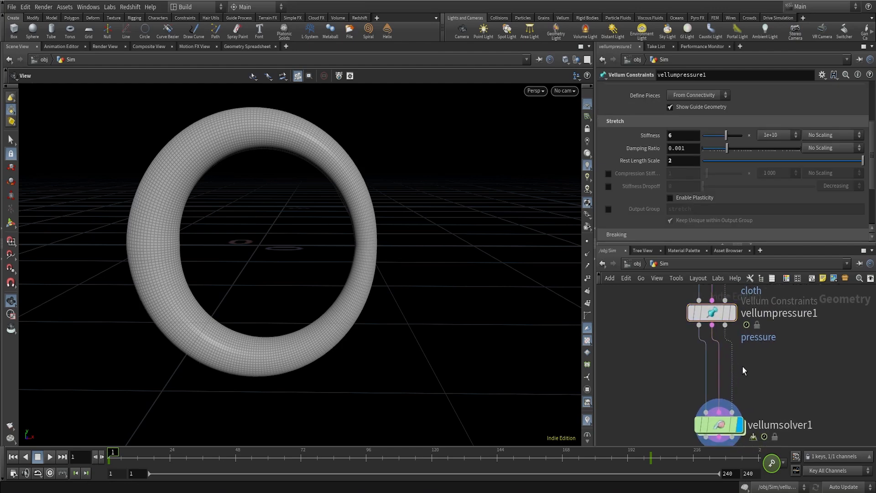
key(Tab)
text(vconstr)
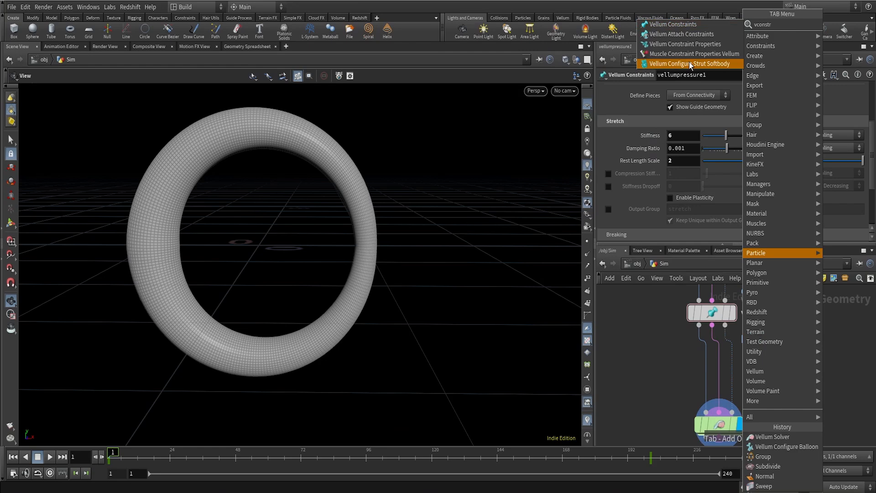
click(678, 25)
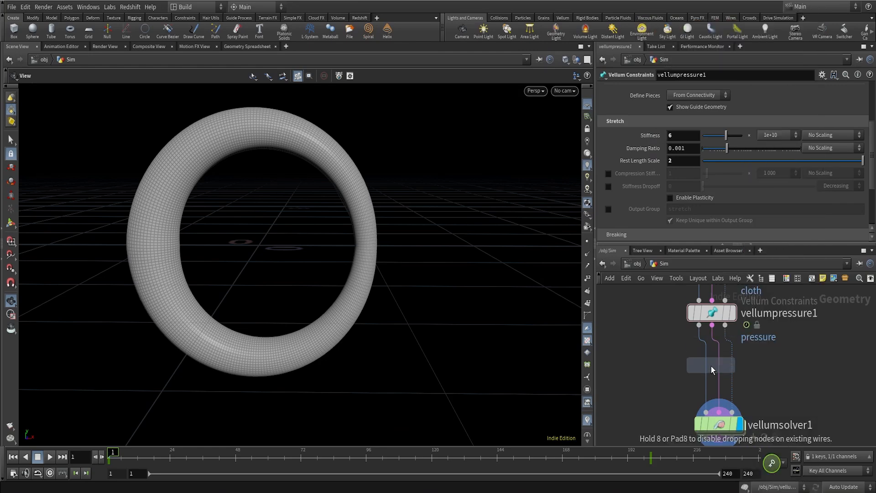
click(719, 373)
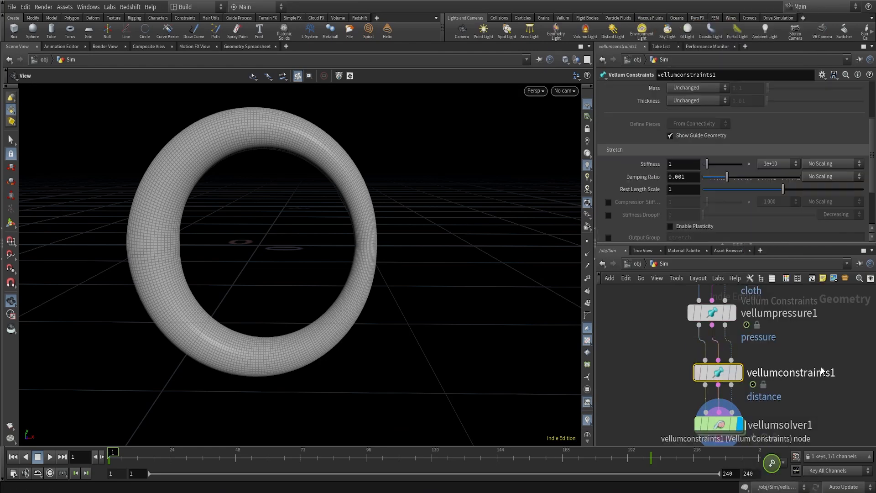
Set vellumconstraints1's constraint type to Pin to Target and its group type to Points
scroll(705, 178, up, 3)
click(707, 89)
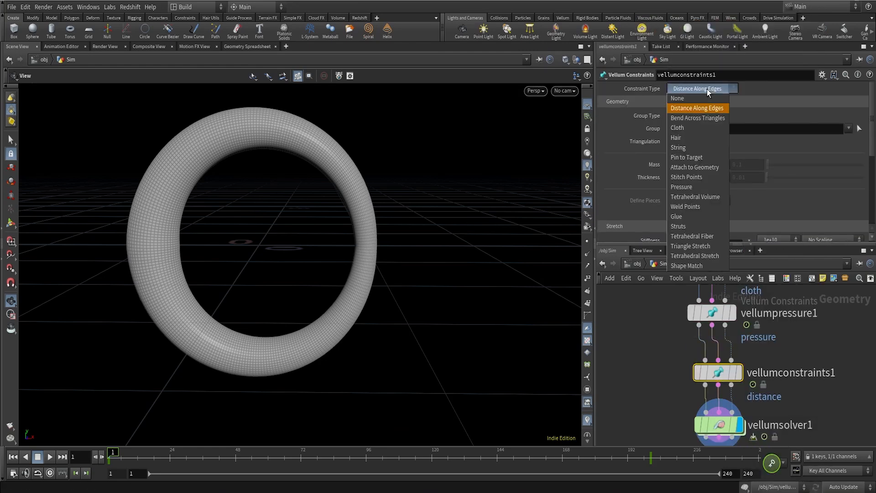
click(694, 158)
click(694, 114)
click(687, 130)
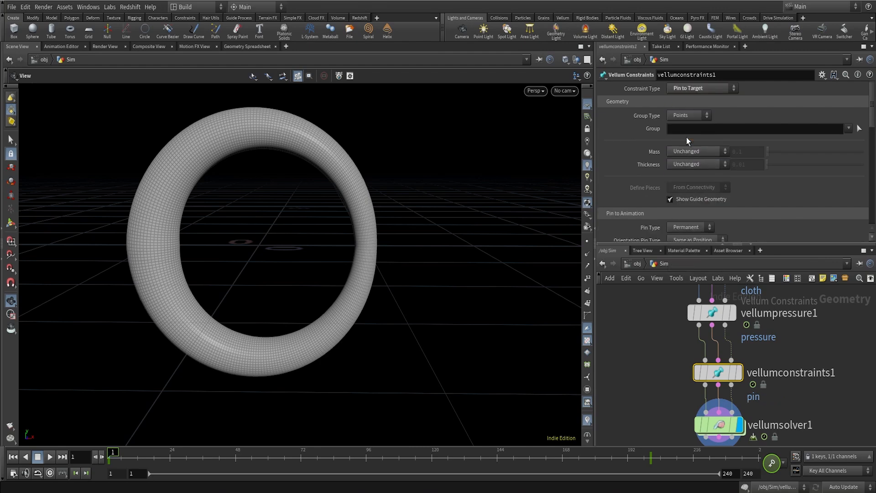
click(841, 139)
Set the pin type of vellumconstraints1 to Soft and review its stretch and bend settings
scroll(724, 191, down, 4)
click(685, 138)
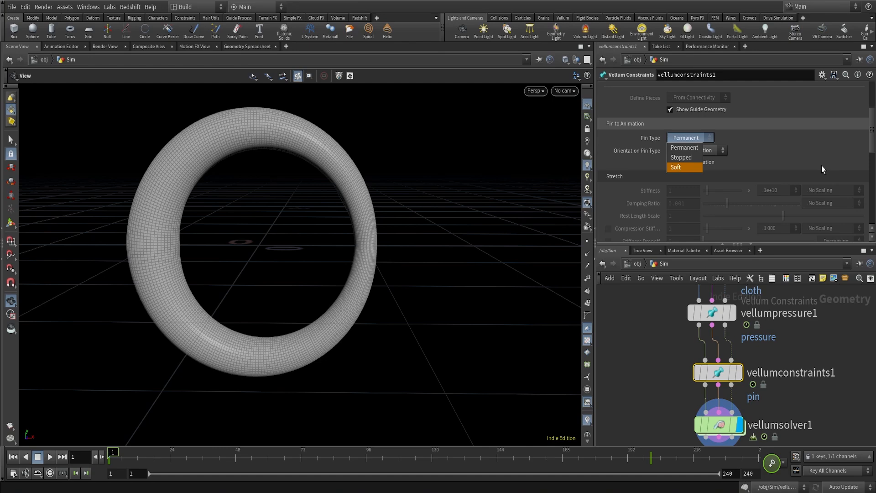
click(674, 167)
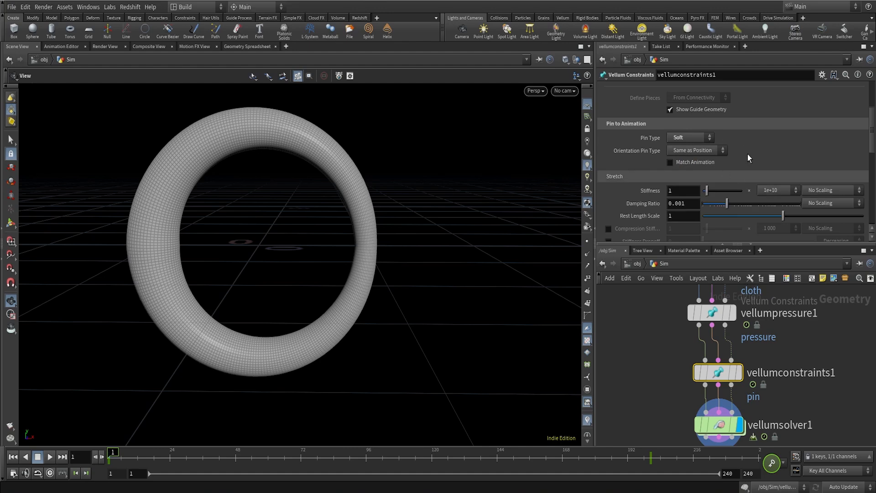
scroll(758, 195, down, 3)
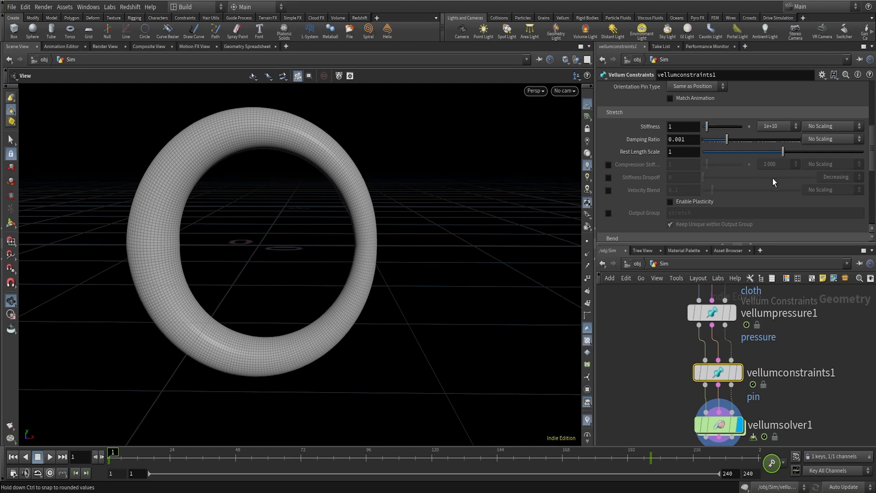
scroll(772, 178, down, 5)
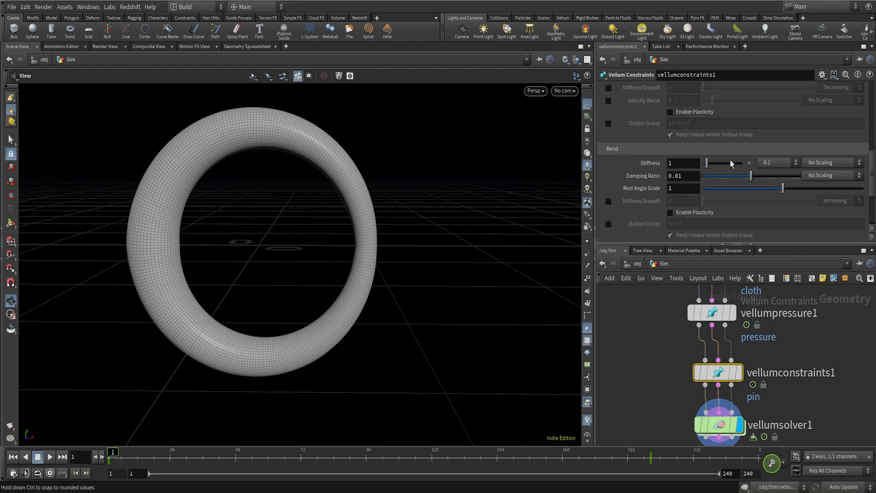
scroll(772, 186, up, 3)
scroll(772, 185, up, 3)
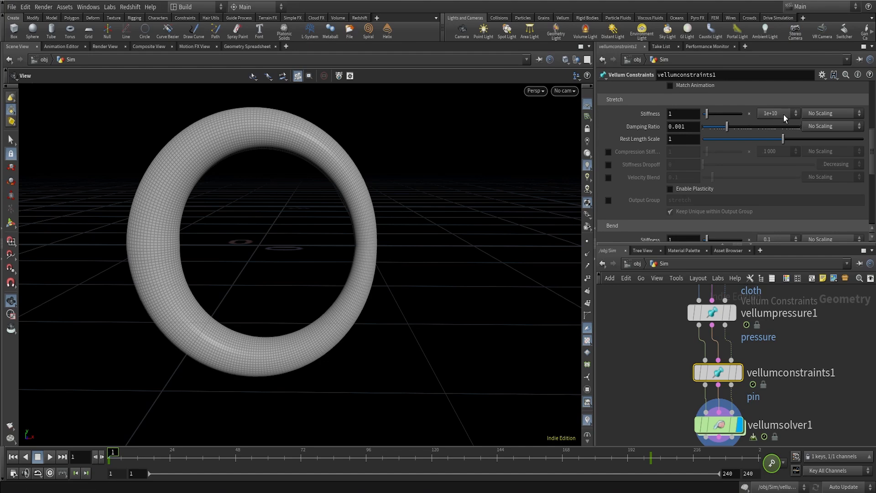
scroll(787, 158, up, 6)
scroll(785, 171, down, 1)
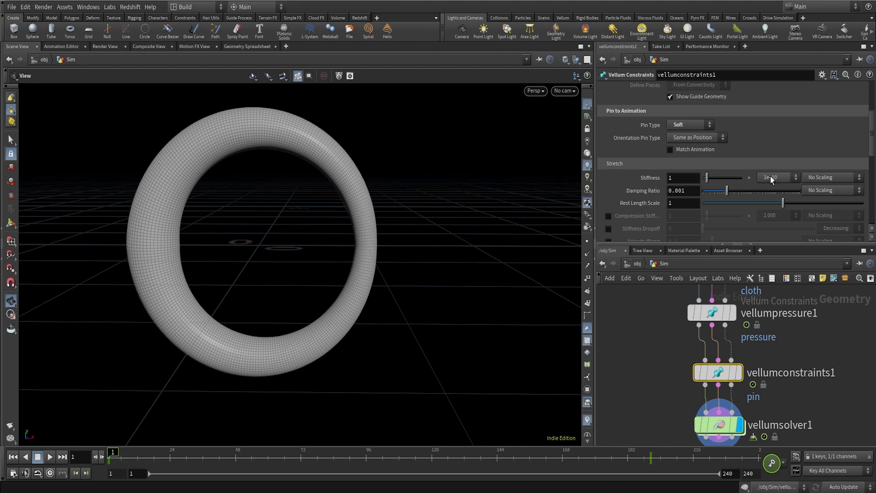
Set the multiplier of vellumconstraints1's stretch stiffness to 10
click(771, 178)
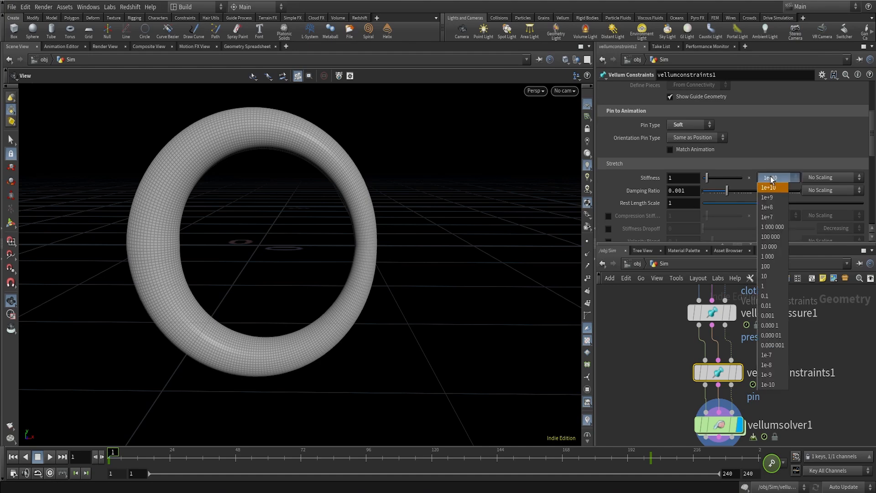
click(765, 285)
scroll(744, 201, down, 5)
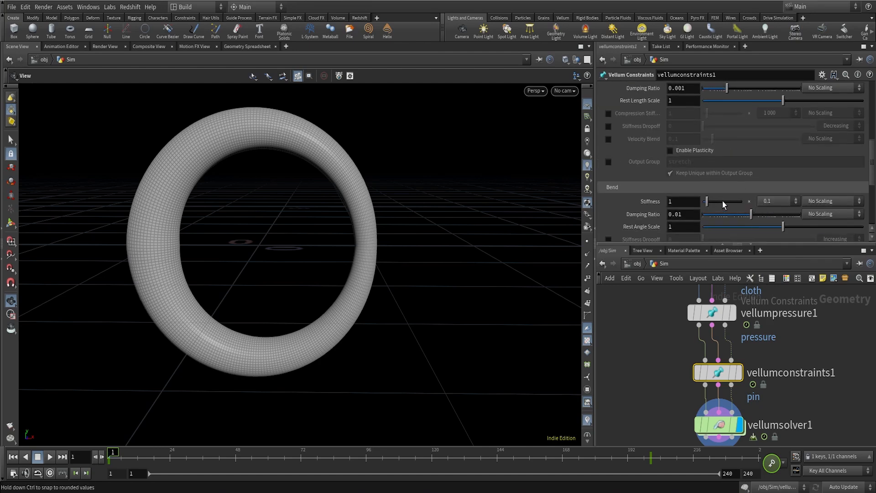
scroll(745, 202, down, 2)
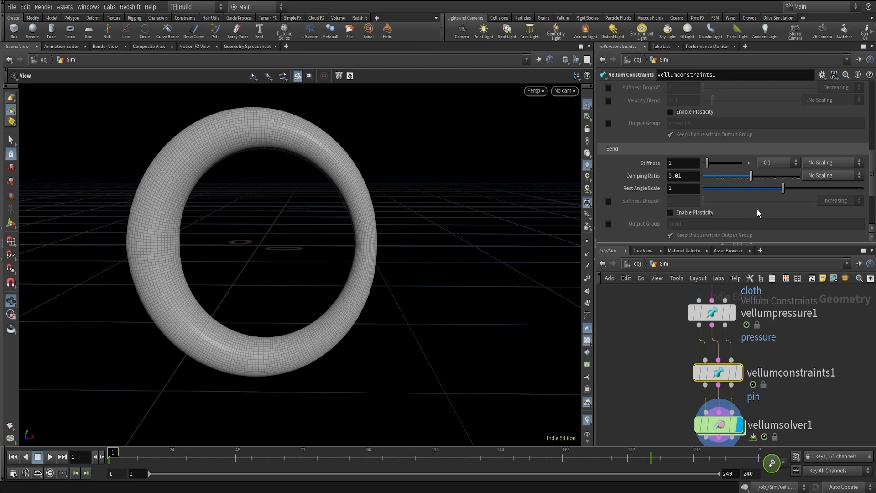
scroll(797, 400, down, 1)
Move vellumsolver1 further below vellumconstraints1 and leave it selected
middle_drag(797, 404, 805, 358)
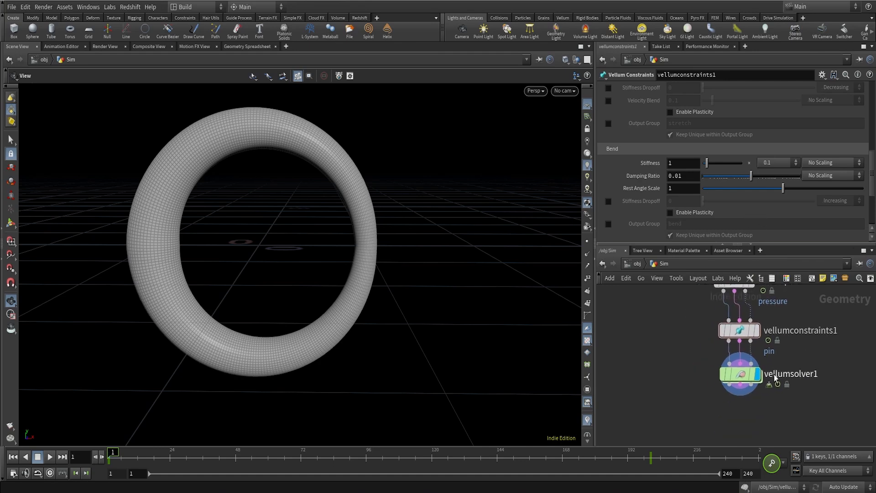
drag(743, 378, 740, 405)
click(740, 407)
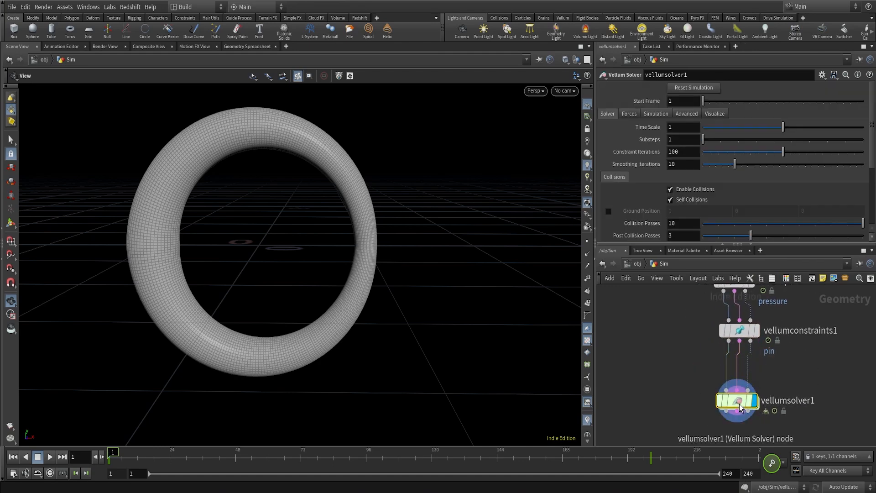
Set the timeline's end frame to 200, play the Vellum simulation and stop it
middle_drag(343, 134, 342, 140)
drag(321, 239, 354, 252)
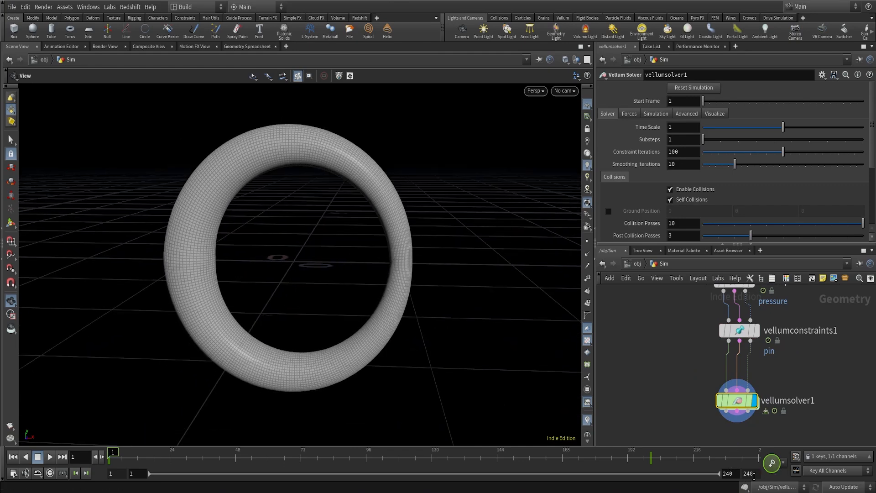
click(748, 473)
text(200)
key(Return)
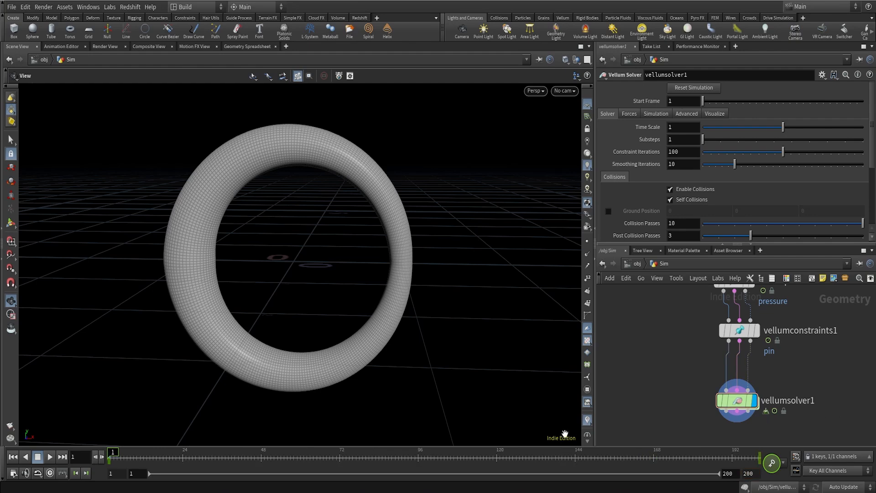
click(50, 456)
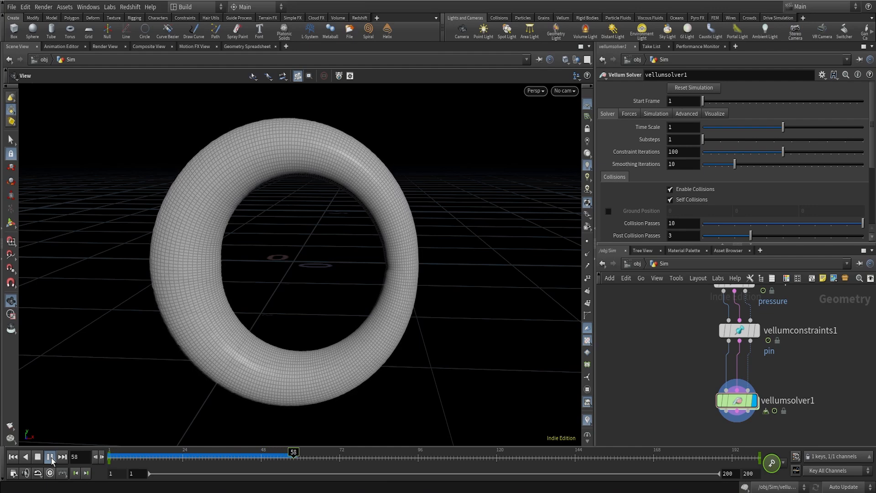
click(51, 458)
Enable Match Animation in the pin settings of vellumconstraints1
scroll(798, 351, up, 2)
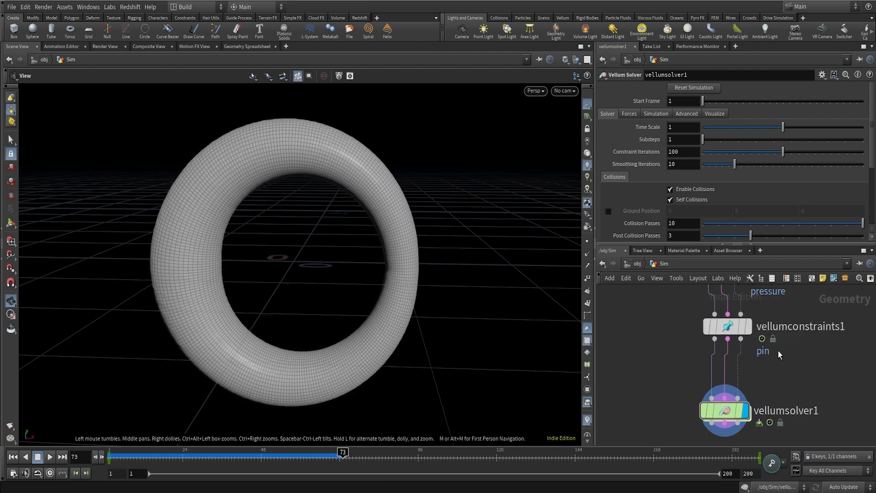
scroll(819, 360, down, 3)
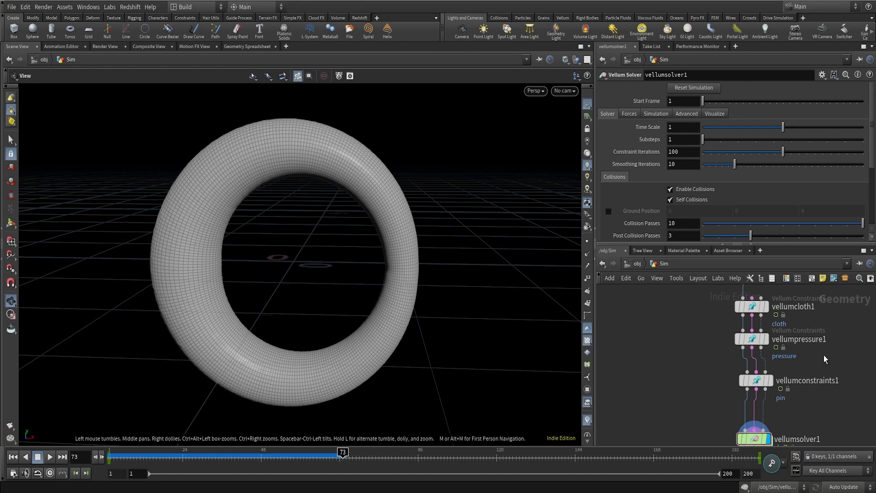
scroll(838, 369, up, 2)
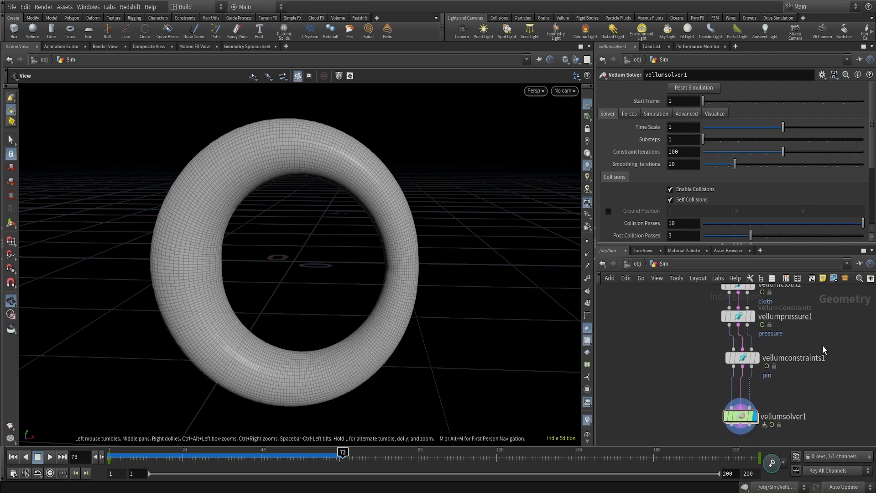
click(744, 359)
scroll(680, 174, down, 5)
scroll(683, 182, up, 3)
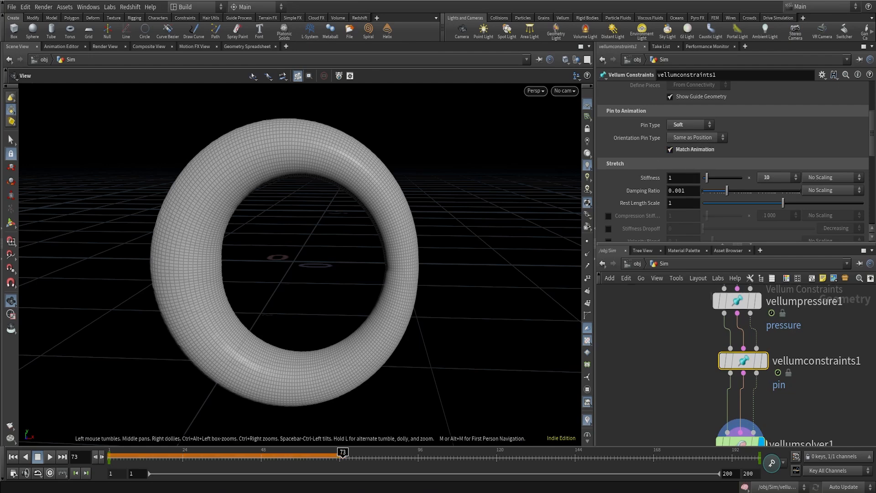
Replay the simulation from the first frame, examine the inflating tube's inner side close up and stop playback
click(17, 459)
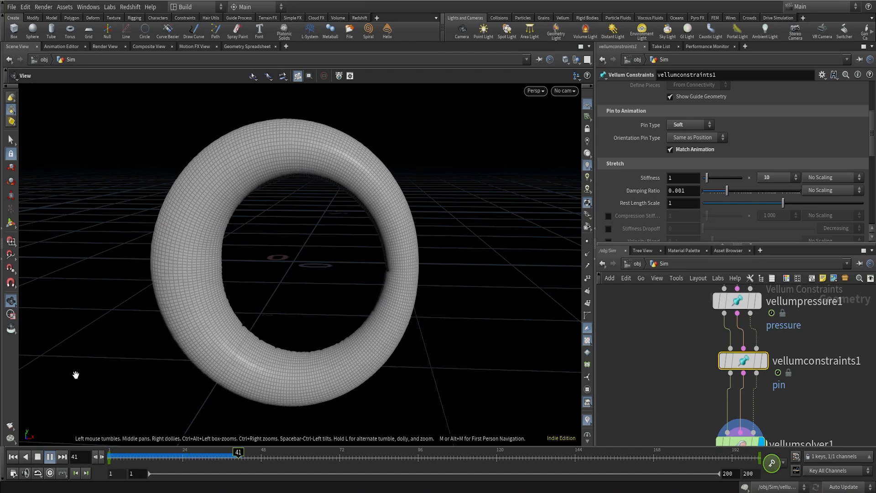
right_drag(416, 176, 607, 103)
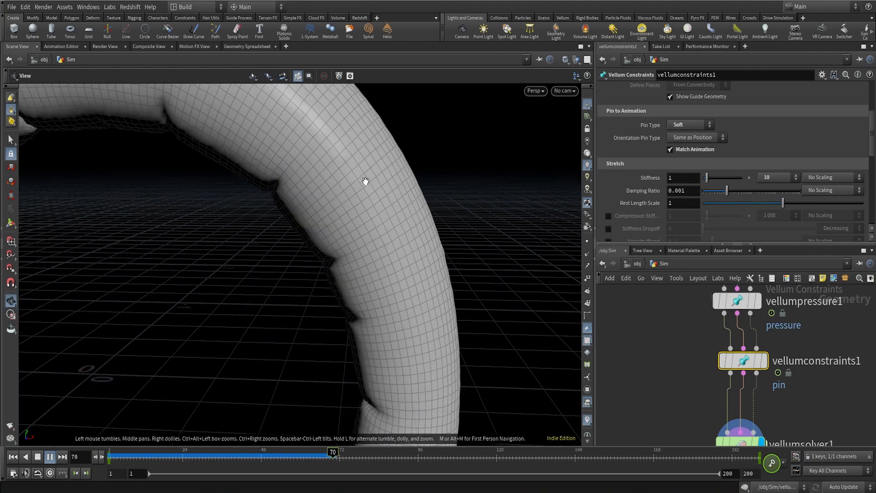
right_drag(366, 222, 266, 379)
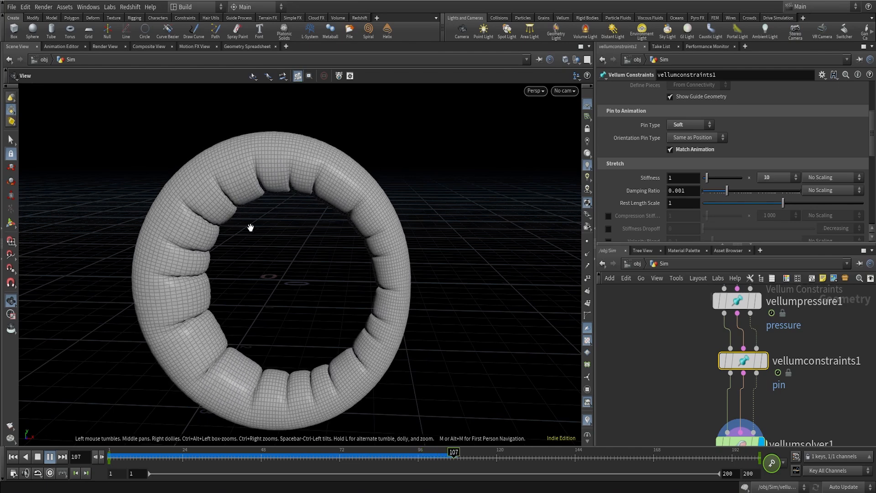
click(49, 456)
drag(401, 294, 393, 274)
Open the forces network inside vellumsolver1
scroll(847, 395, down, 3)
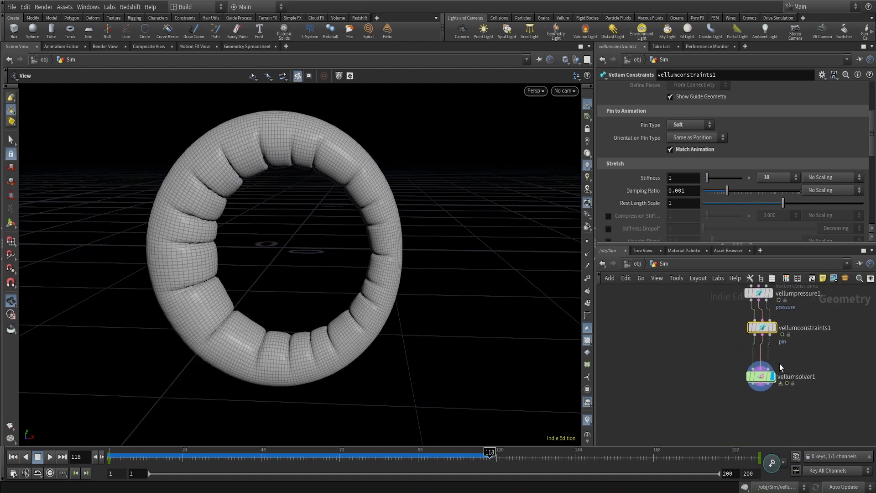
scroll(791, 357, up, 2)
click(760, 377)
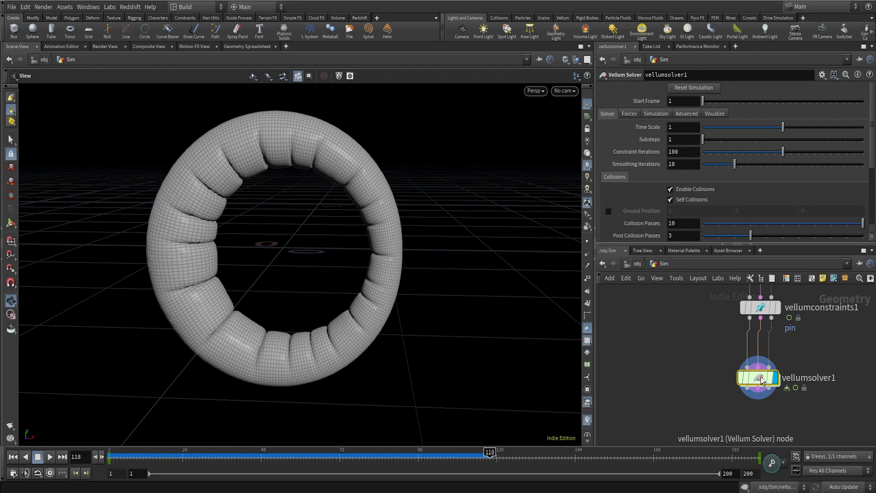
double_click(751, 374)
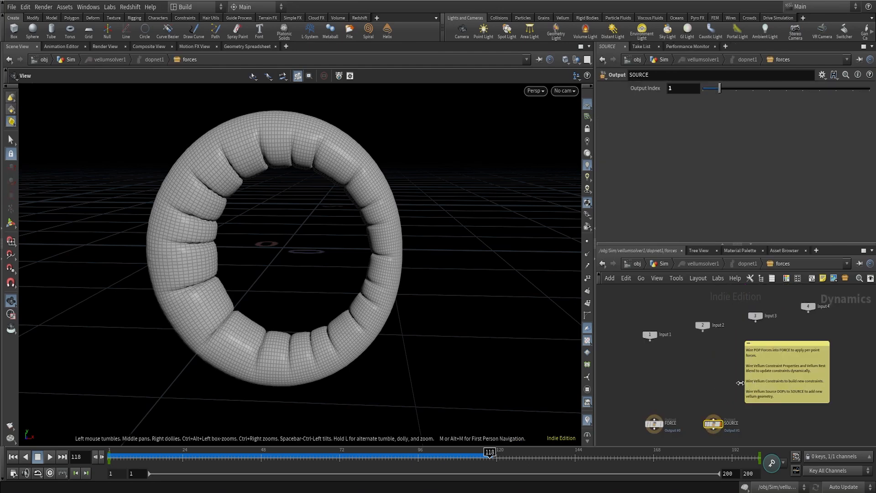
Add a POP Force node above the FORCE output and wire it into that output
key(Tab)
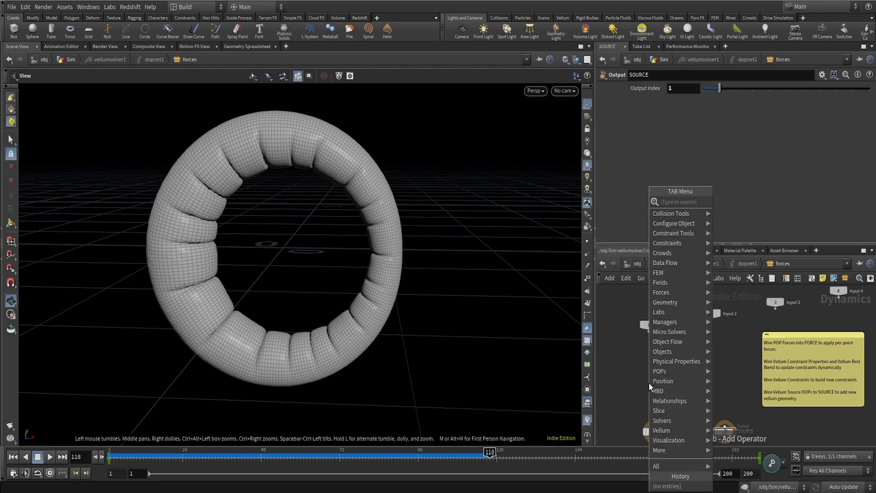
text(popfo)
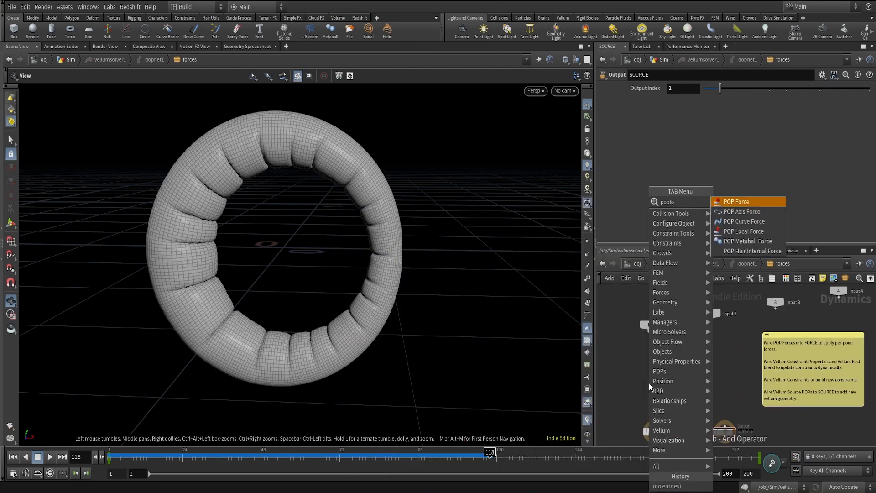
key(Return)
click(648, 383)
click(649, 388)
click(653, 425)
click(665, 388)
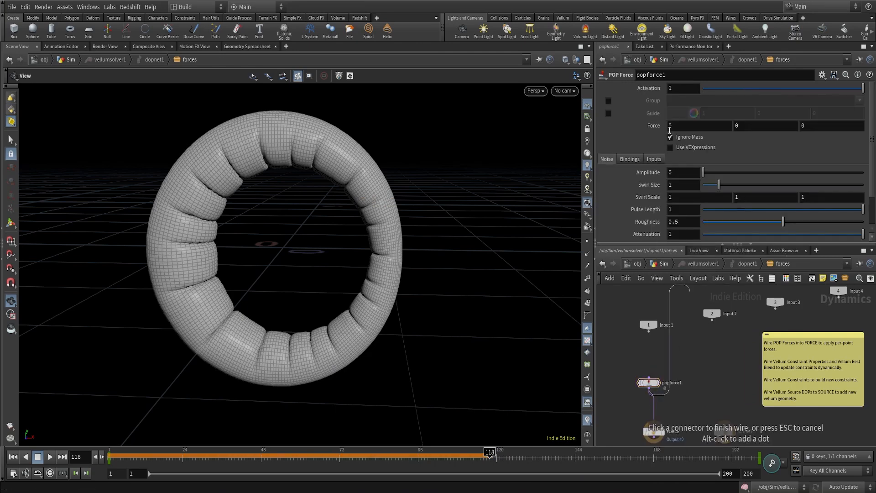
Restrict the POP Force to the Circle_base group and set its noise amplitude to 2.56
click(608, 101)
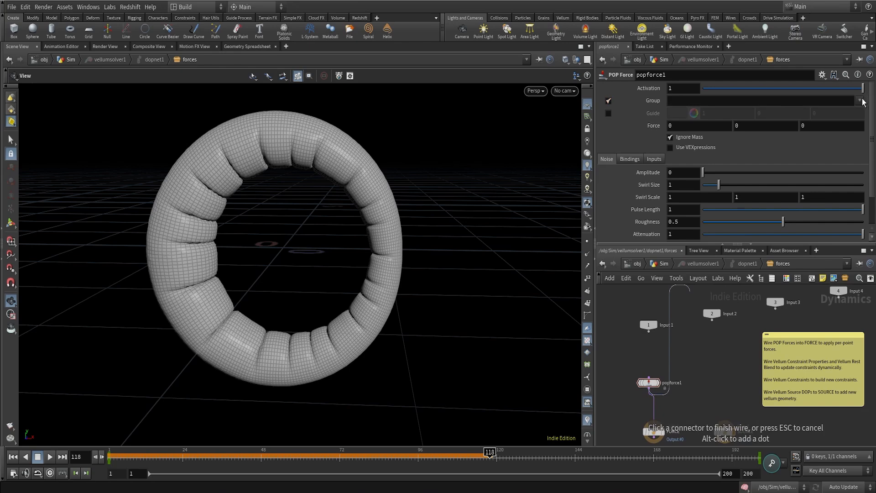
click(859, 100)
click(820, 111)
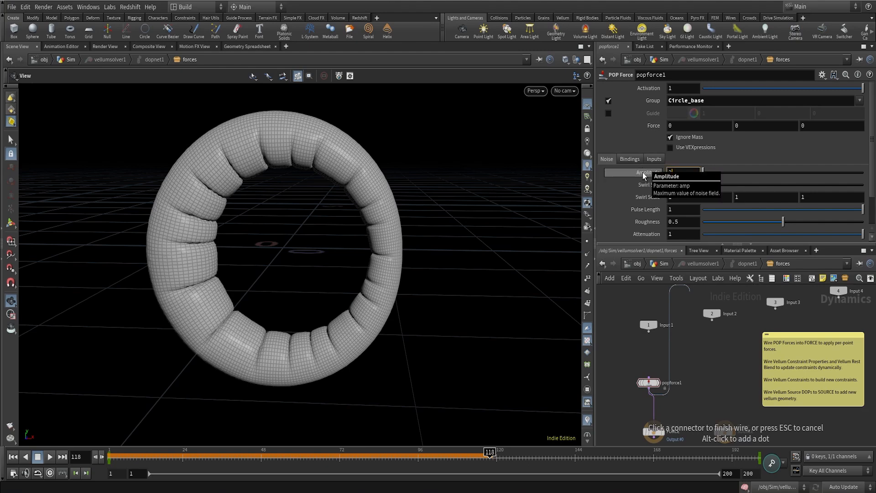
text(2.56)
click(725, 378)
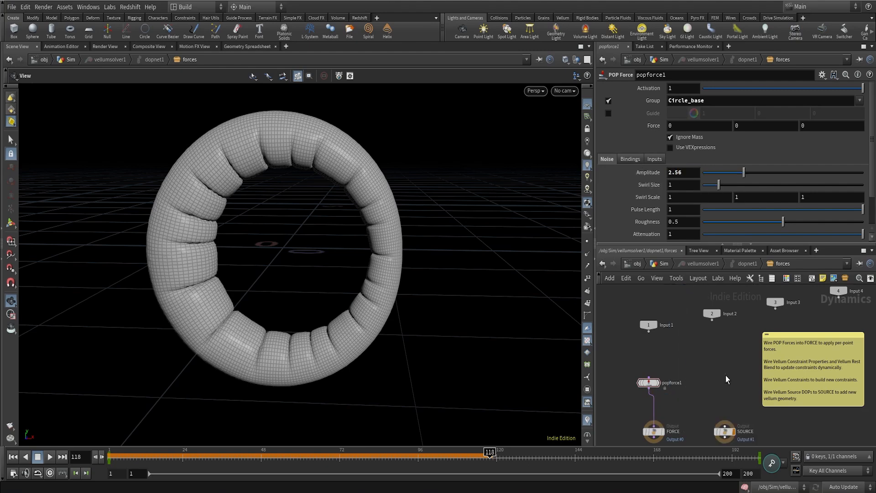
Rewind to the first frame, return to the Sim network and play the simulation with the new force
click(14, 458)
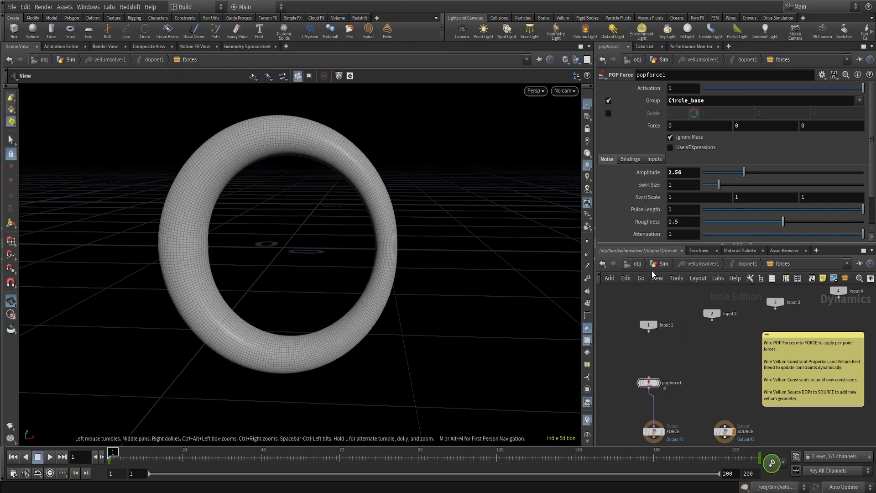
click(663, 264)
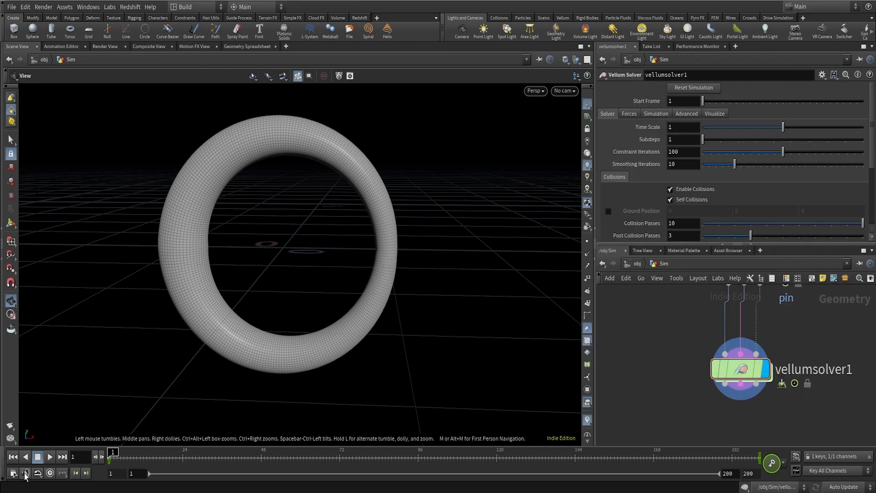
click(50, 457)
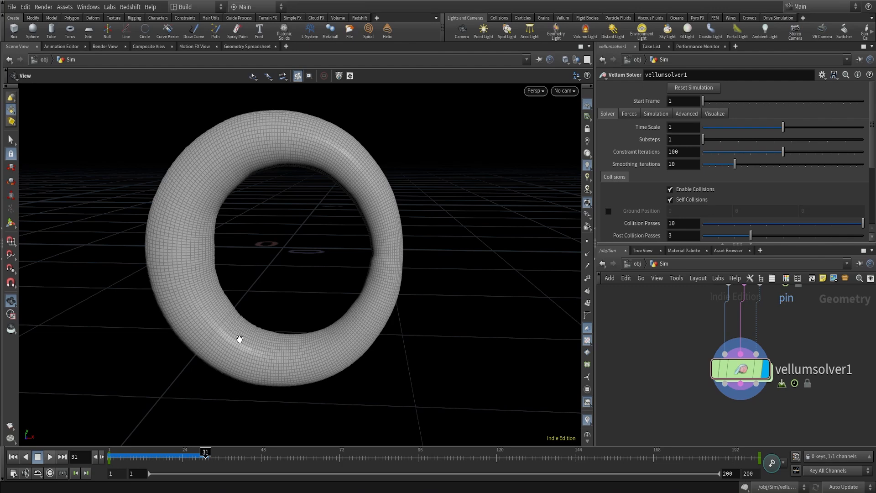
Lay out the normal1, subdivide1 and group1 nodes tidily in the Sim network
scroll(672, 366, down, 8)
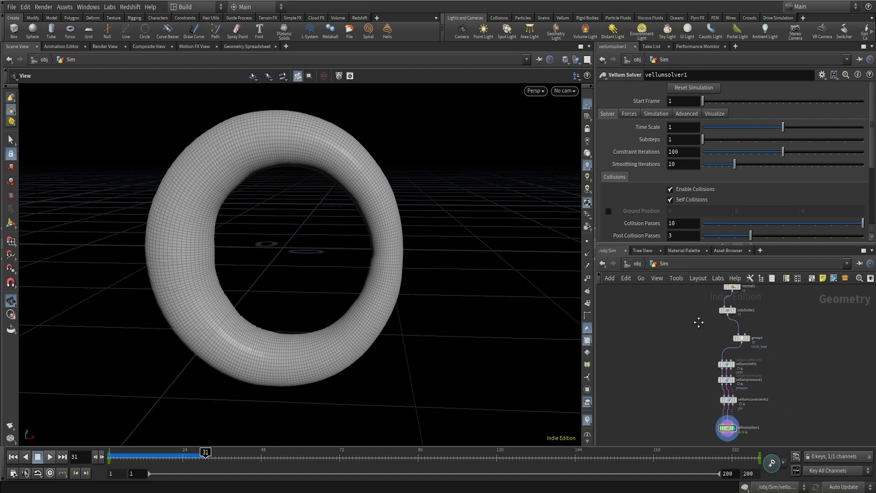
scroll(702, 342, up, 4)
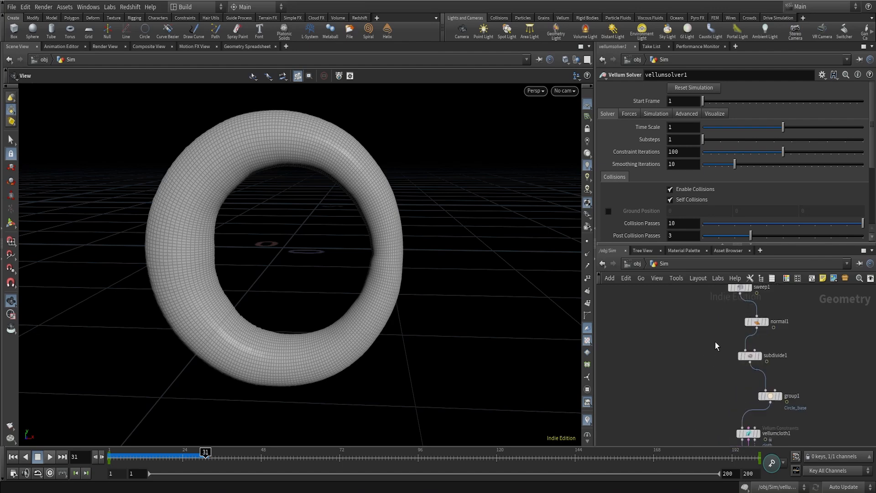
drag(714, 305, 784, 410)
key(l)
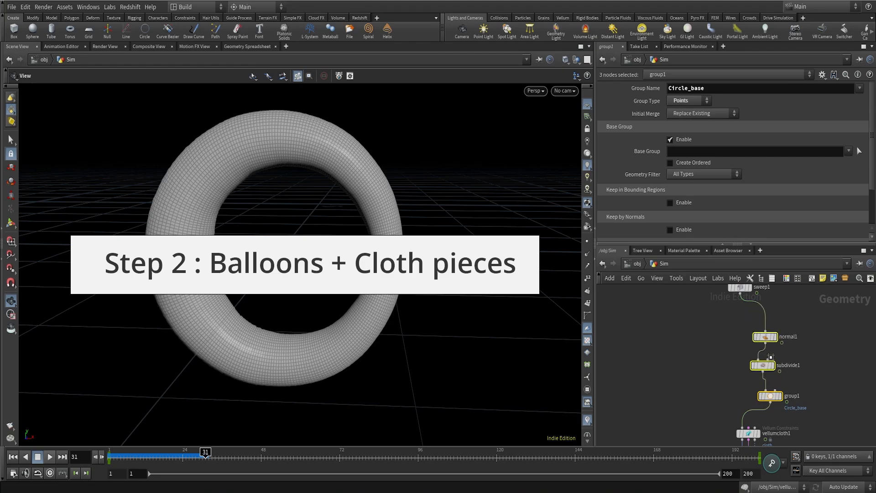
Add a Peak node branching off normal1, set its distance to 0.051 and display it
drag(770, 349, 664, 367)
click(724, 341)
text(peak)
key(Return)
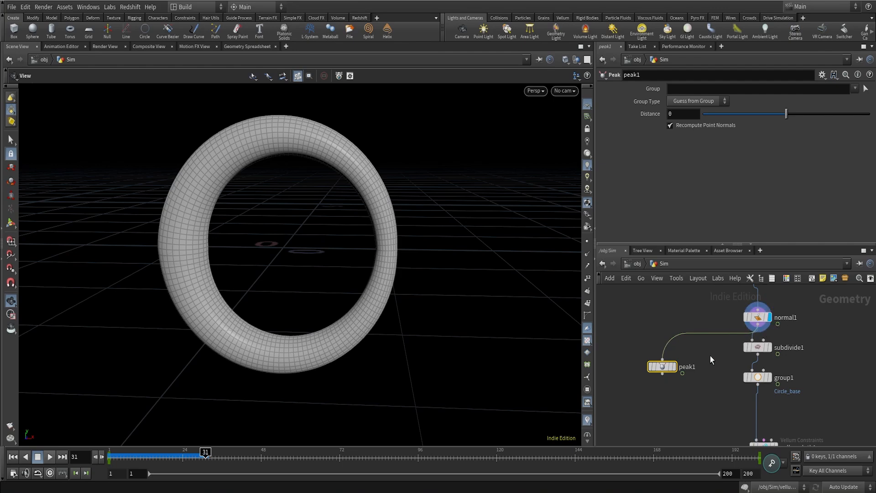
click(662, 369)
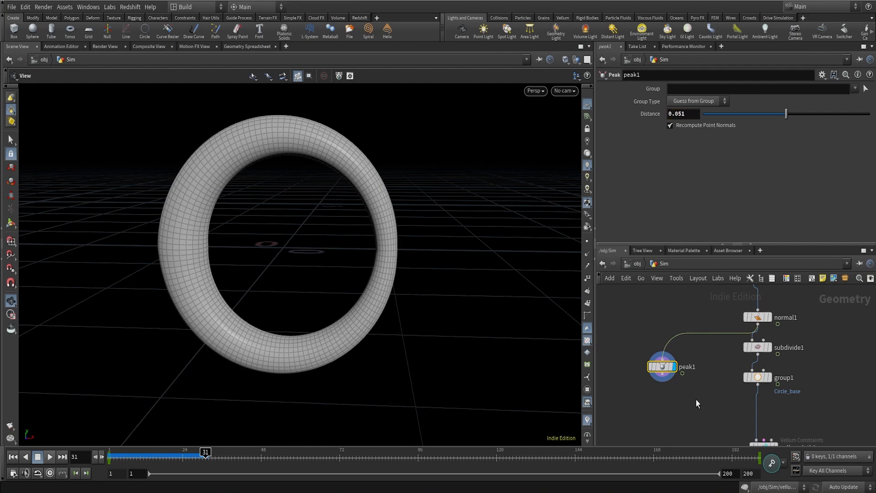
key(Return)
scroll(352, 231, up, 3)
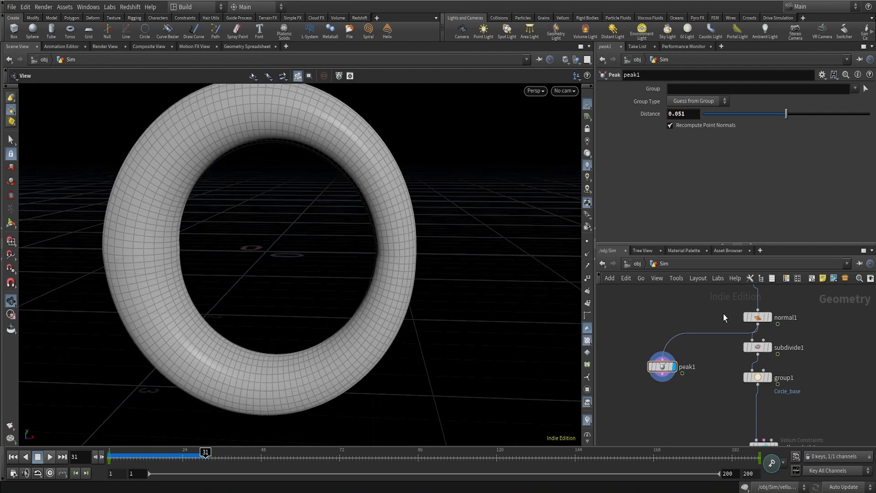
Compare the peaked tube with the normal1 tube close up by templating peak1, and display peak1 again
click(769, 318)
click(673, 366)
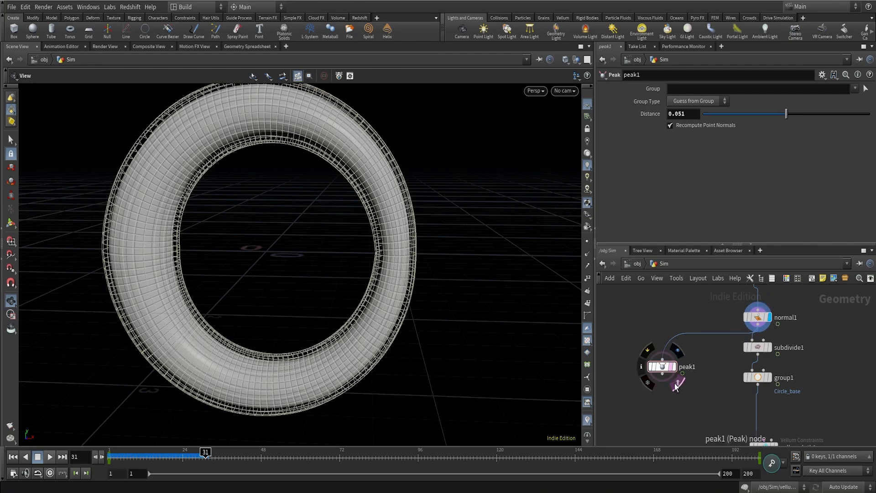
right_drag(410, 241, 503, 136)
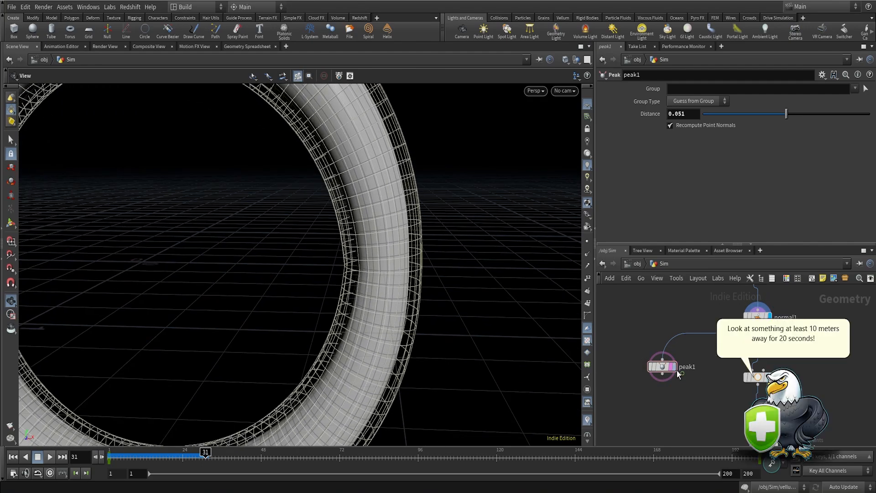
click(790, 433)
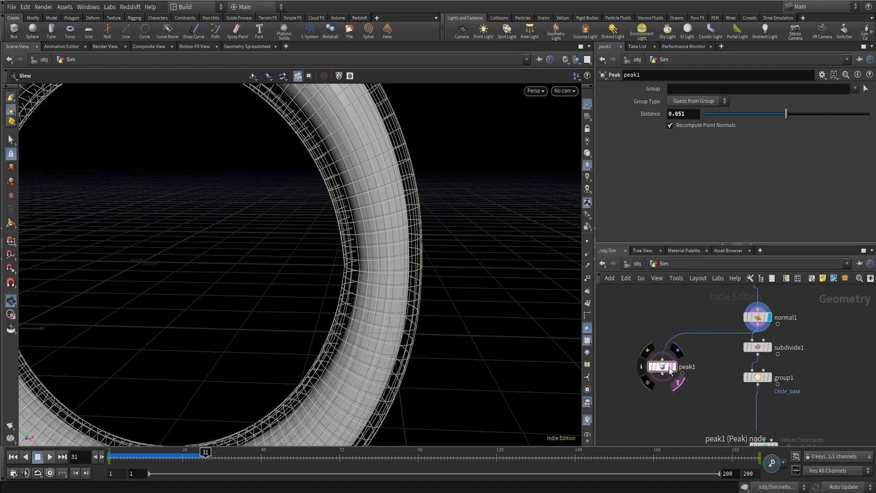
click(672, 366)
click(674, 367)
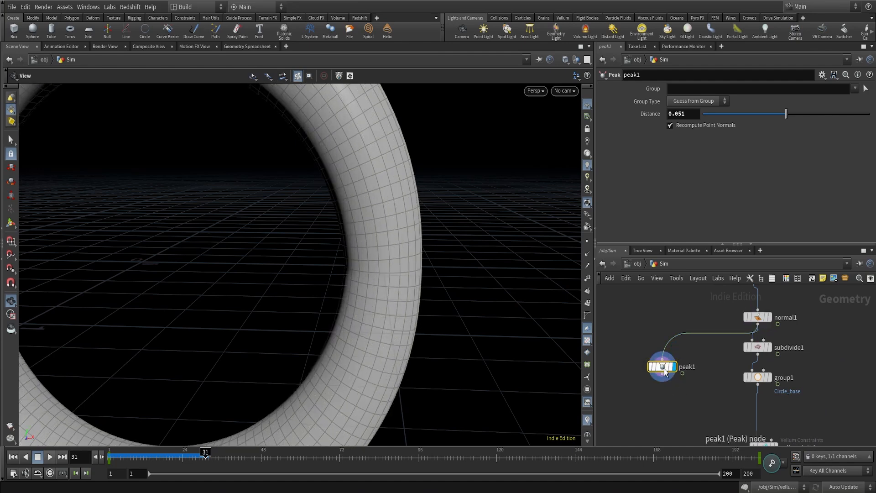
Move peak1 away from the main node chain, then add a Scatter node fed by it and display the scatter
scroll(696, 389, down, 3)
middle_drag(696, 390, 744, 366)
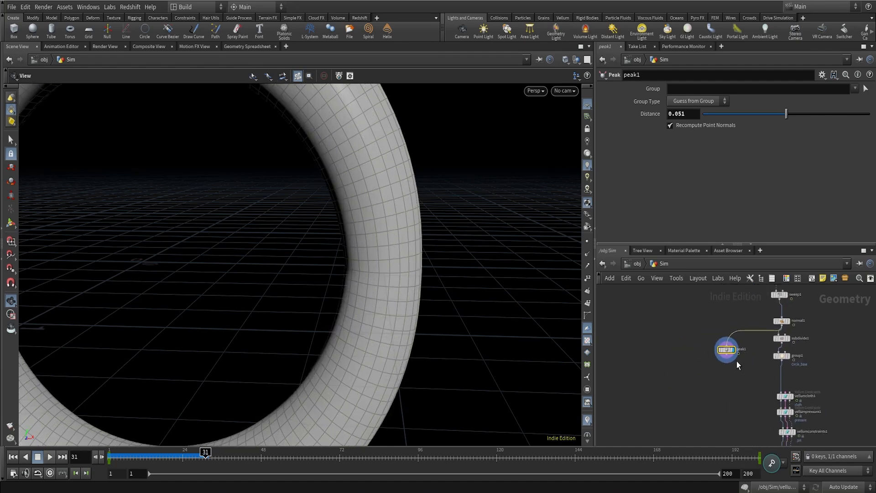
scroll(738, 363, up, 2)
drag(729, 352, 671, 346)
click(682, 344)
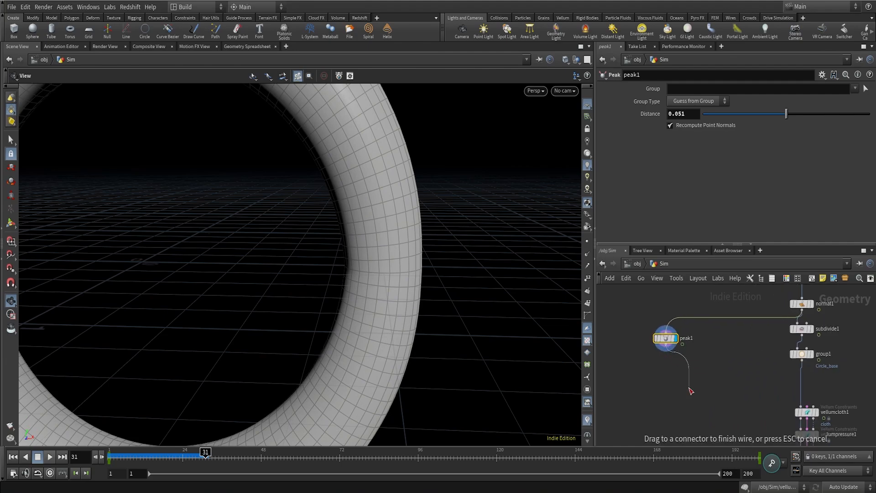
key(Tab)
text(scatt)
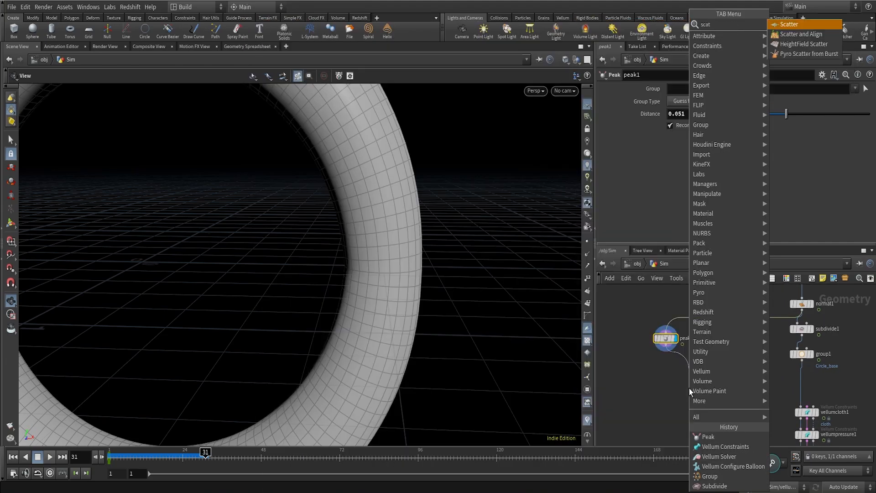
key(Return)
click(689, 388)
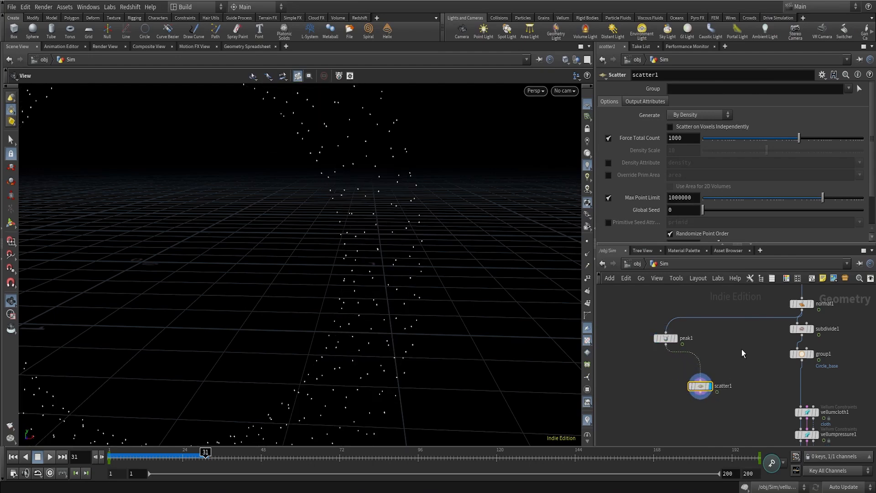
Examine the orientalongcurve1 node upstream of the sweep and return to scatter1
scroll(739, 351, down, 1)
middle_drag(748, 343, 735, 419)
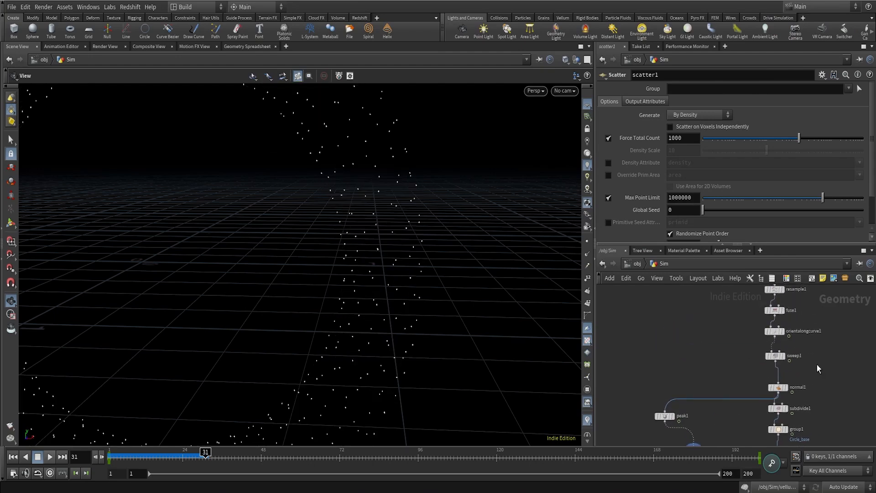
middle_drag(817, 366, 779, 391)
scroll(735, 359, up, 3)
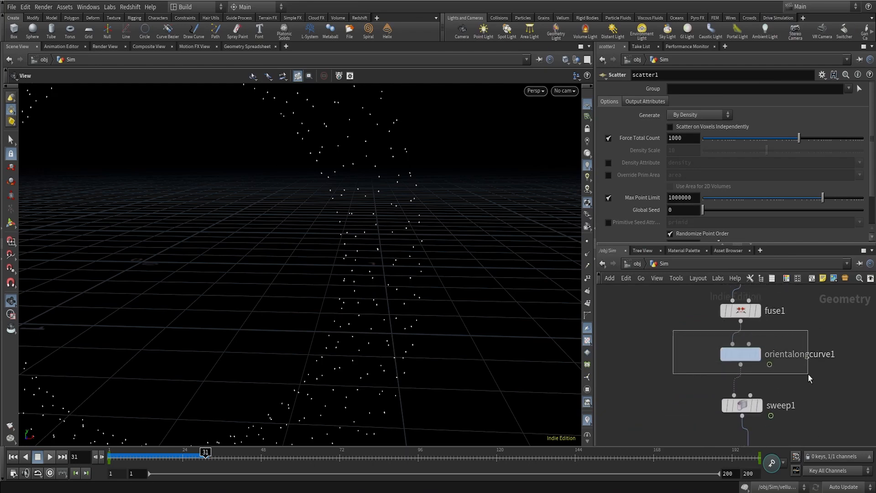
click(738, 356)
scroll(665, 367, down, 5)
middle_drag(668, 382, 693, 293)
scroll(670, 355, up, 3)
click(631, 410)
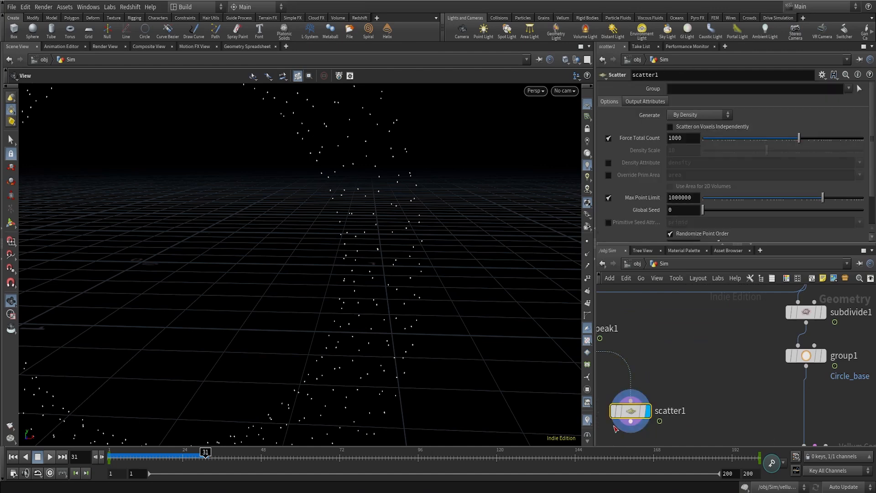
Examine the scattered points across frames with point numbers shown, returning to frame 1 and hiding the numbers again
drag(230, 452, 346, 452)
drag(417, 180, 415, 298)
click(587, 279)
drag(200, 455, 108, 448)
right_drag(327, 240, 90, 411)
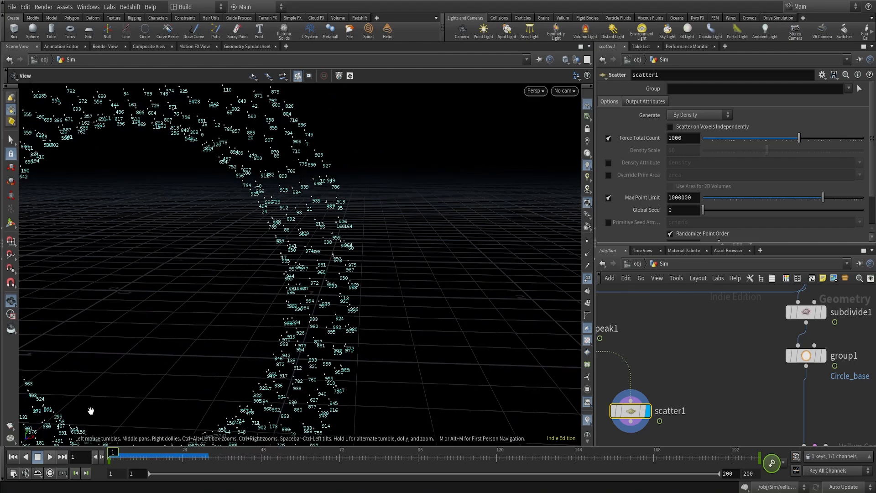
click(586, 279)
drag(293, 210, 368, 205)
right_drag(369, 205, 374, 199)
Add an Attribute Interpolate node below scatter1
scroll(749, 375, down, 3)
middle_drag(701, 373, 724, 352)
scroll(698, 367, up, 2)
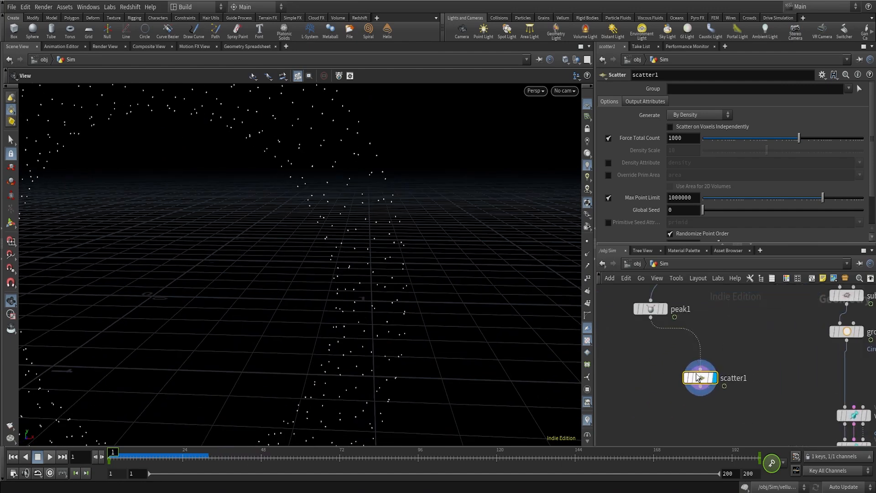
key(Tab)
text(ainterpo)
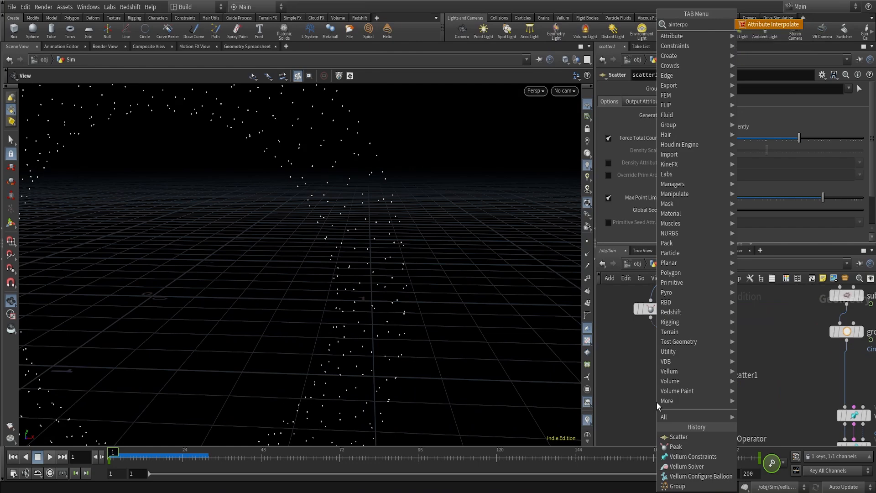
key(Return)
click(656, 407)
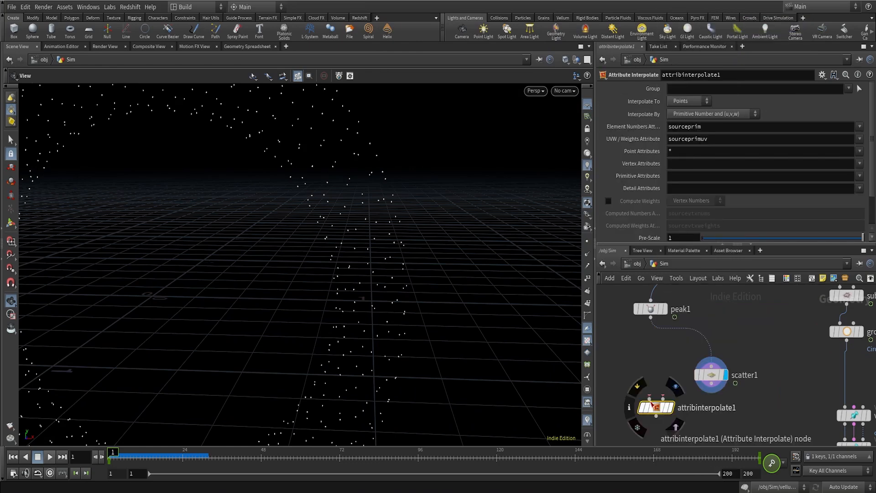
middle_drag(657, 408, 669, 389)
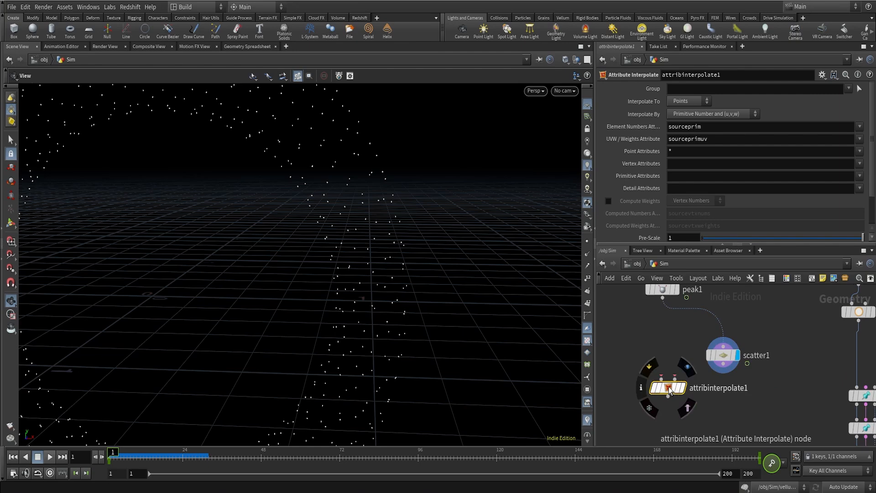
drag(669, 390, 669, 407)
Enable scatter1's Prim Num and Prim UVW output attributes, then wire scatter1 and peak1 into attribinterpolate1 and display it
click(718, 358)
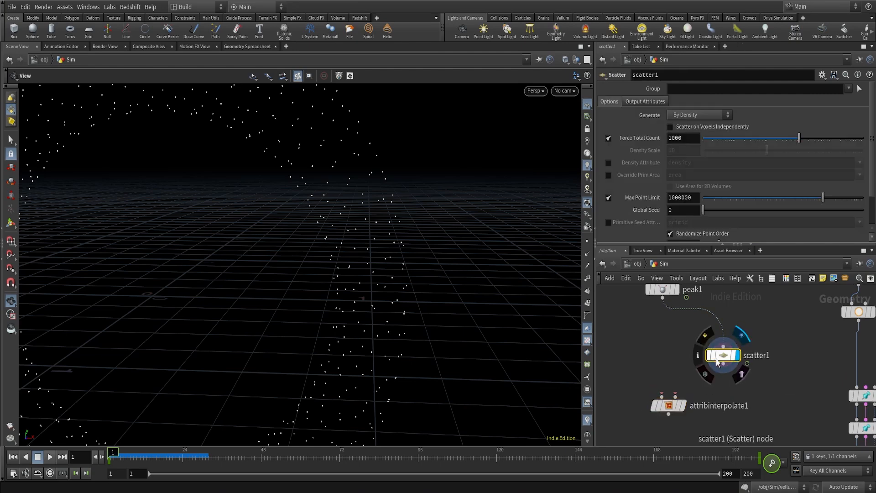
click(653, 102)
click(608, 114)
click(608, 126)
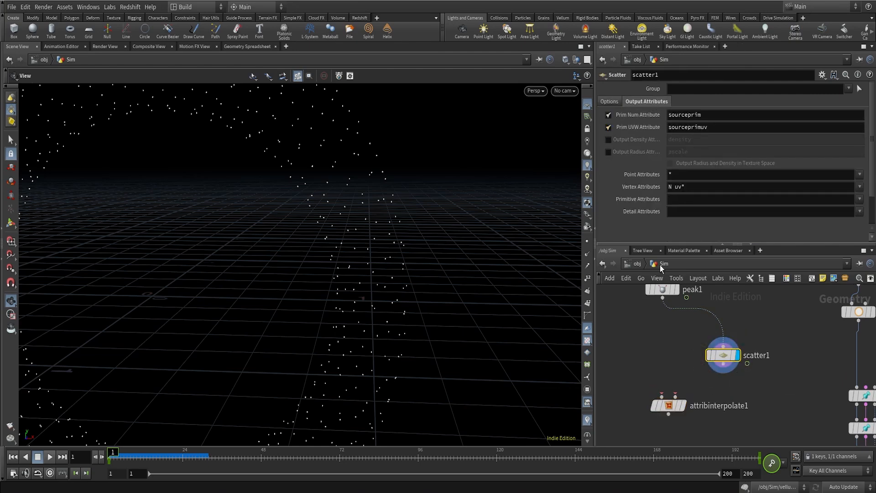
drag(706, 369, 662, 298)
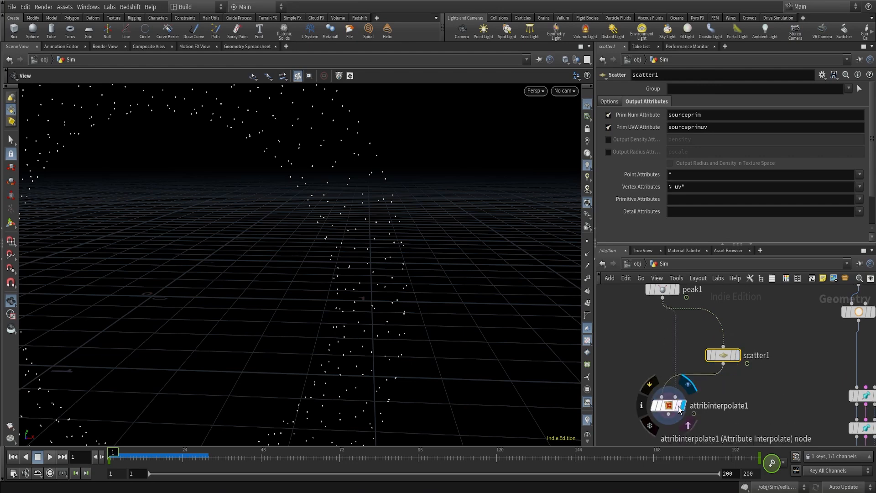
click(656, 406)
Examine the interpolated points from several angles and check across frames how they follow the rolling tube
drag(360, 342, 430, 281)
drag(363, 244, 351, 237)
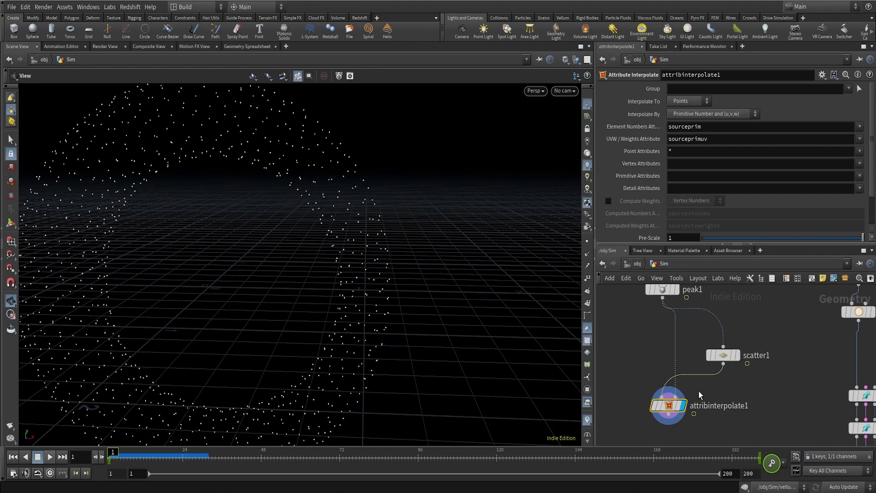
click(724, 355)
click(669, 405)
drag(402, 274, 239, 364)
drag(130, 458, 110, 460)
right_drag(403, 258, 646, 107)
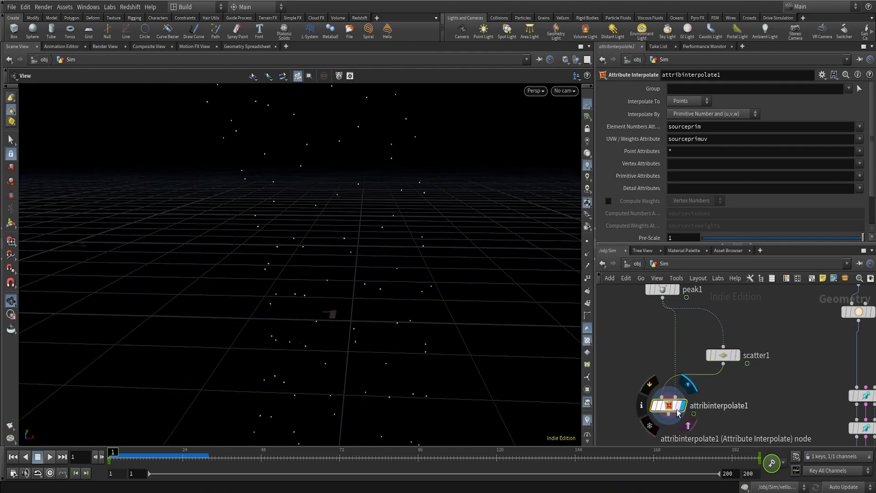
Swap the two inputs of attribinterpolate1 and swap them back to their original order
mouse_move(674, 408)
key(shift+r)
key(shift+r)
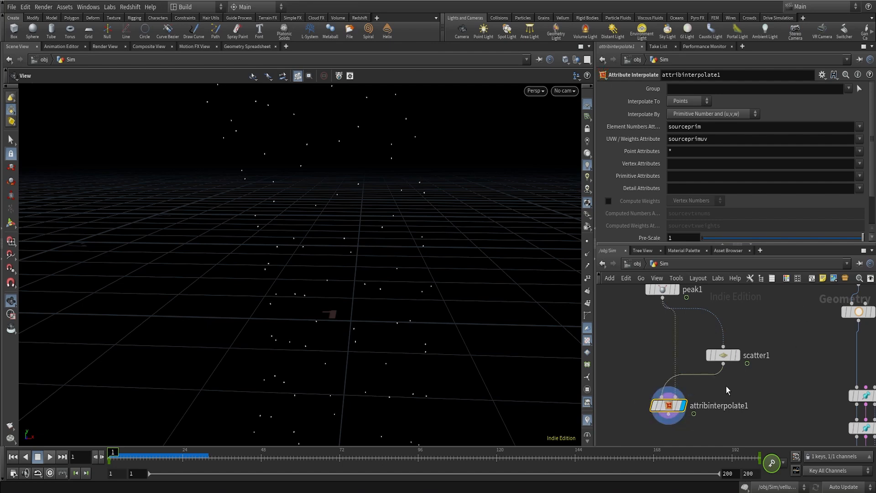
Move scatter1 slightly further away from the direct wire between peak1 and attribinterpolate1 and clear the selection
drag(726, 357, 736, 363)
click(740, 324)
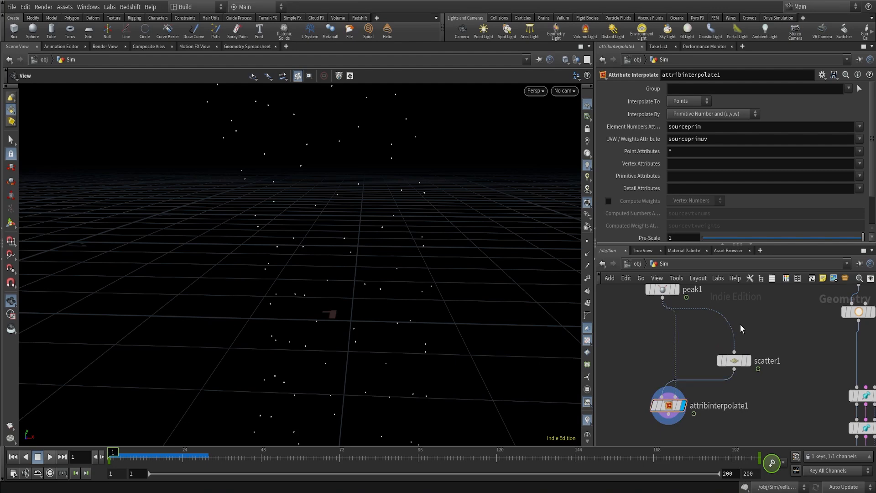
Insert a Time Shift node on the wire between peak1 and scatter1 and delete its Frame channel so it holds frame 1
key(Tab)
text(ti)
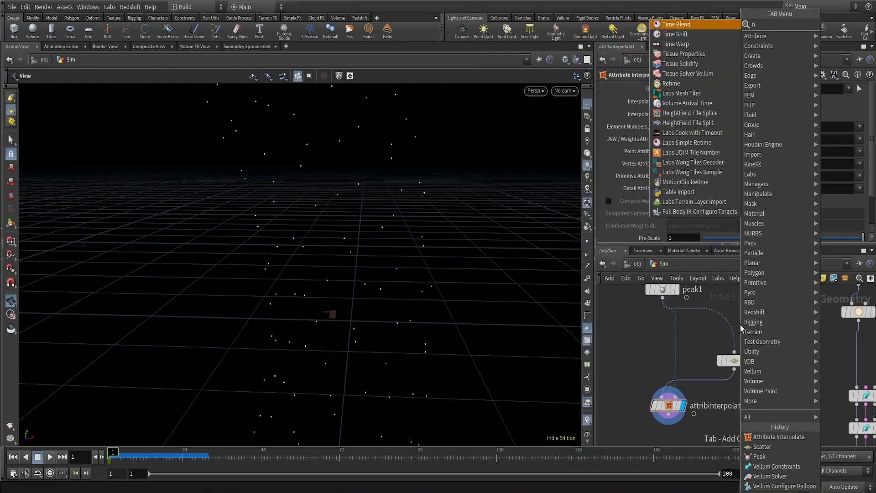
text(m)
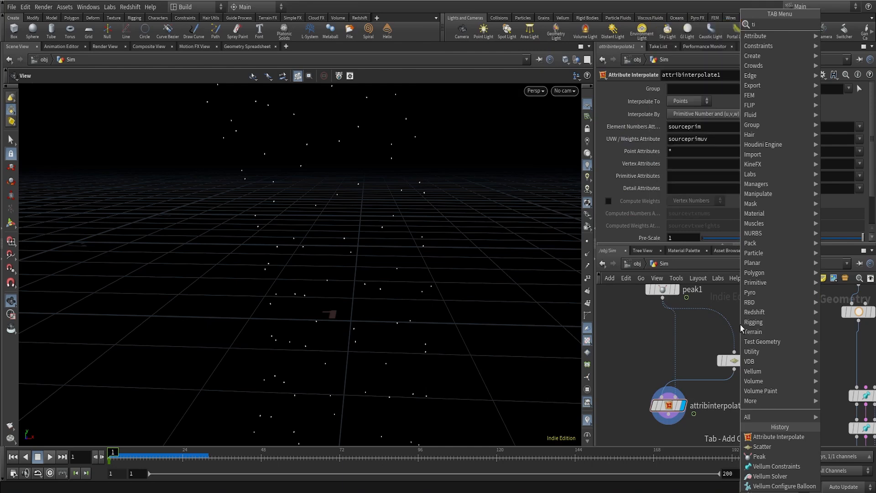
text(e)
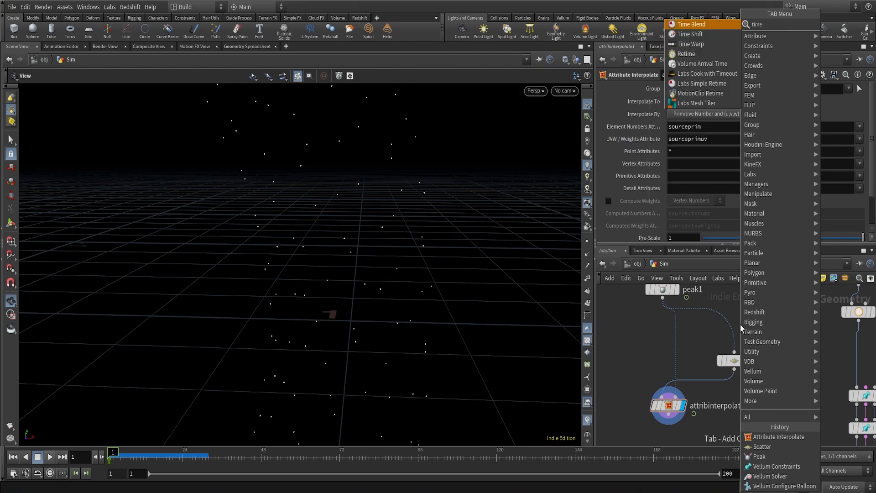
click(717, 36)
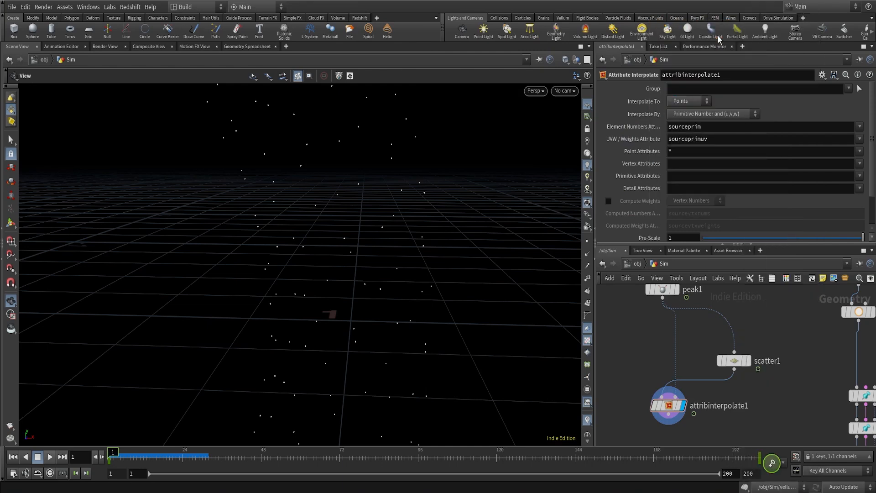
click(735, 330)
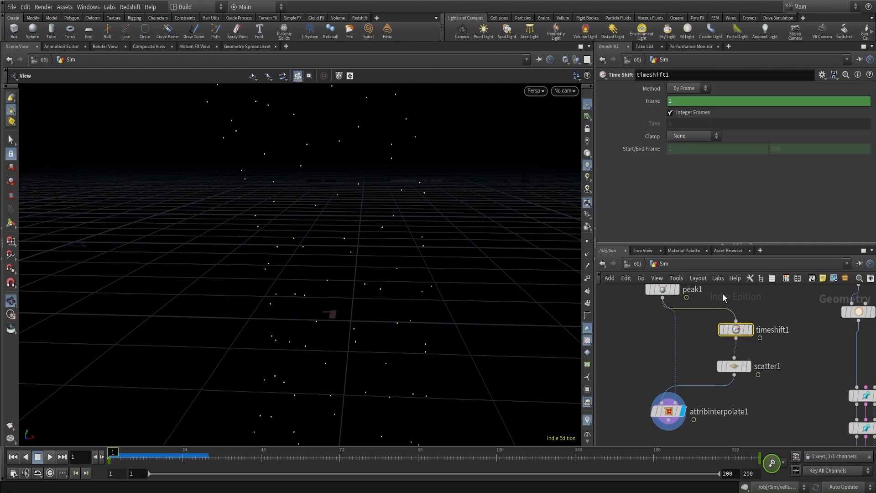
right_click(652, 101)
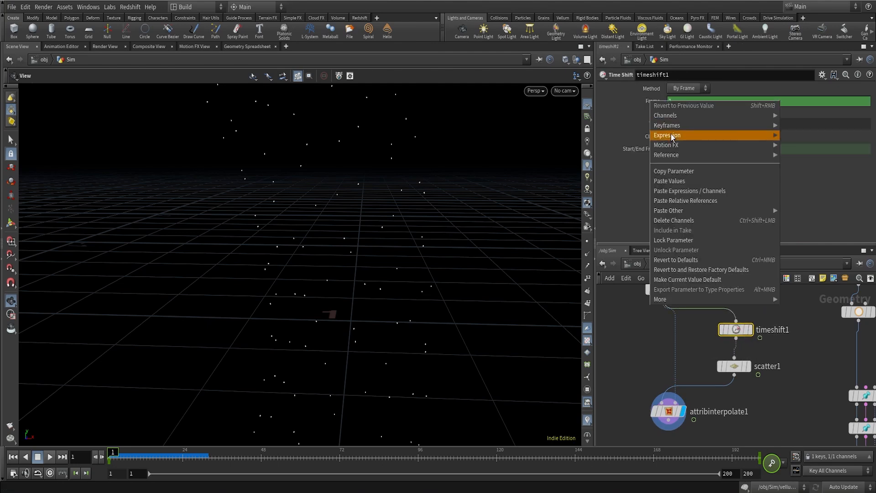
click(674, 220)
Display timeshift1, scatter1 and attribinterpolate1 in turn, then check across the timeline how the interpolated points follow the tube
click(749, 330)
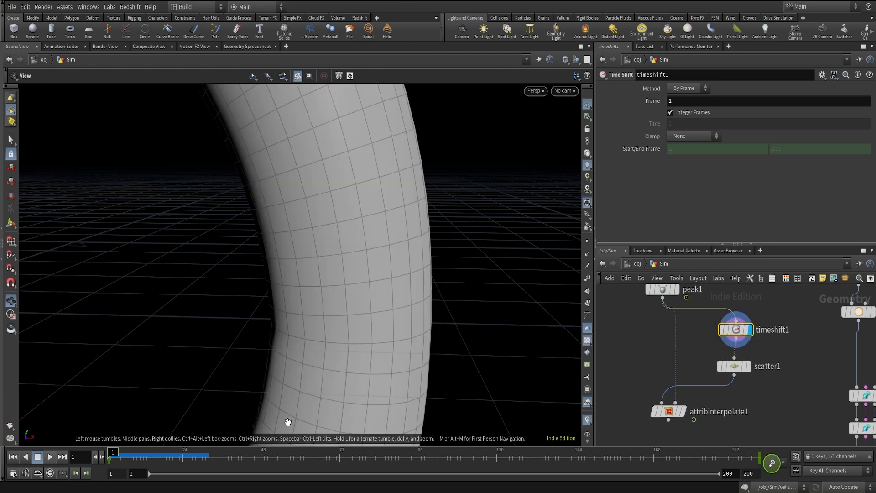
click(749, 366)
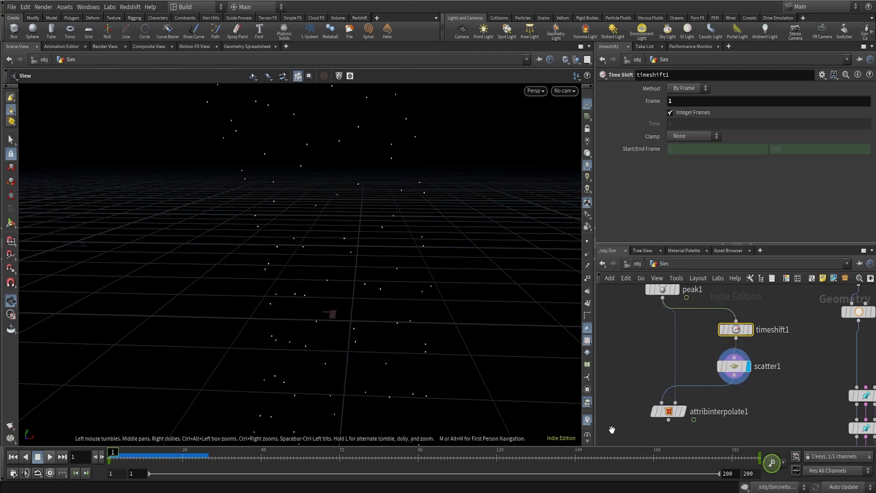
click(684, 411)
click(668, 411)
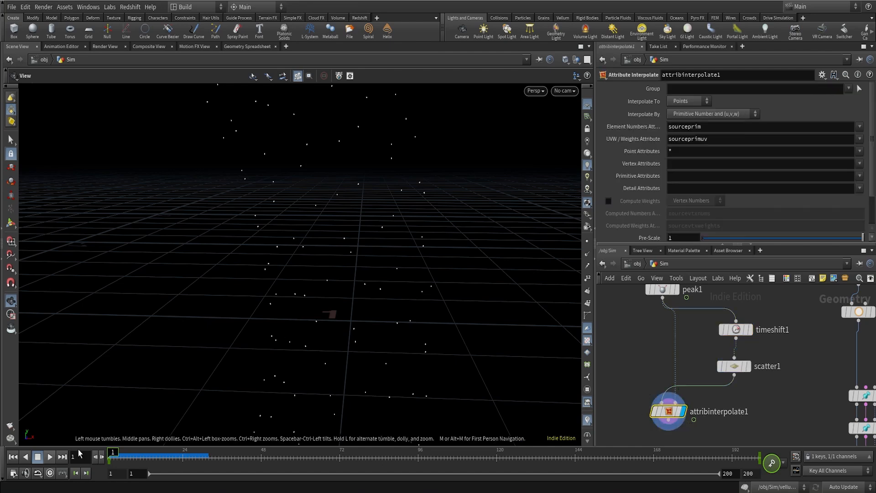
drag(113, 452, 161, 450)
drag(316, 449, 453, 449)
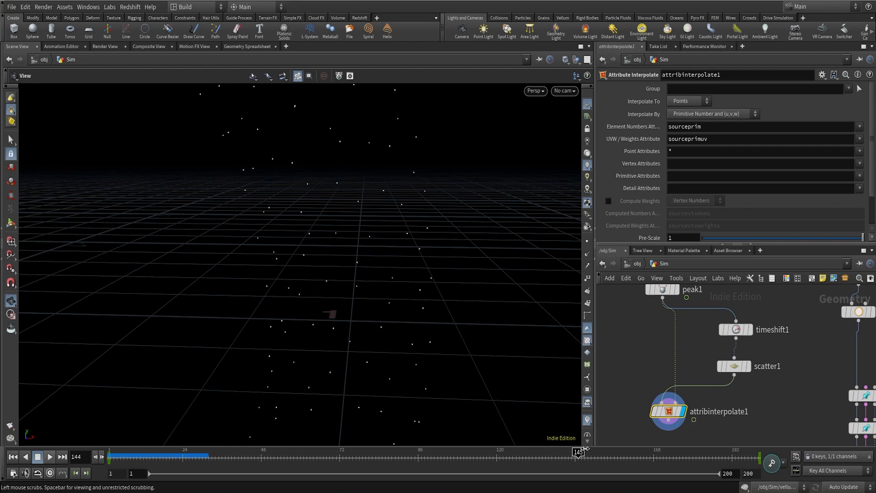
drag(244, 464, 117, 456)
right_drag(399, 224, 148, 406)
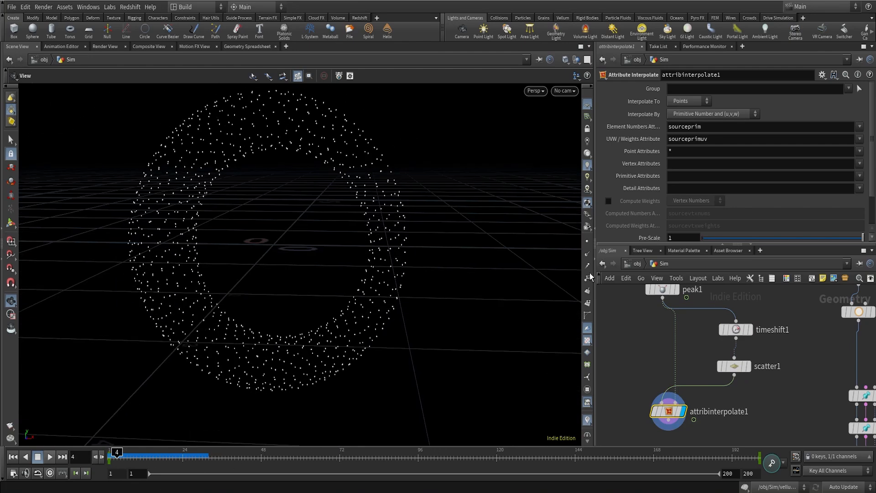
Try to align peak1, timeshift1, scatter1 and attribinterpolate1 in one column, then undo the alignment
scroll(712, 390, down, 3)
middle_drag(726, 397, 734, 378)
drag(640, 305, 648, 387)
key(l)
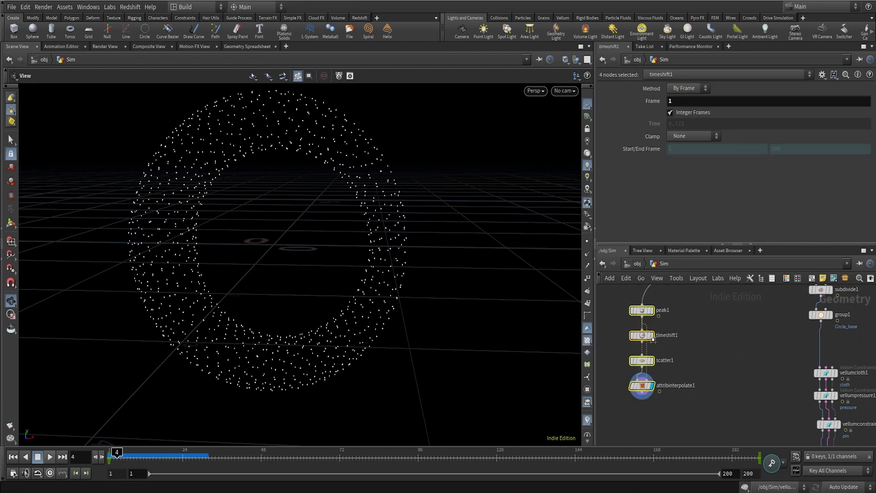
key(ctrl+z)
middle_drag(677, 391, 706, 371)
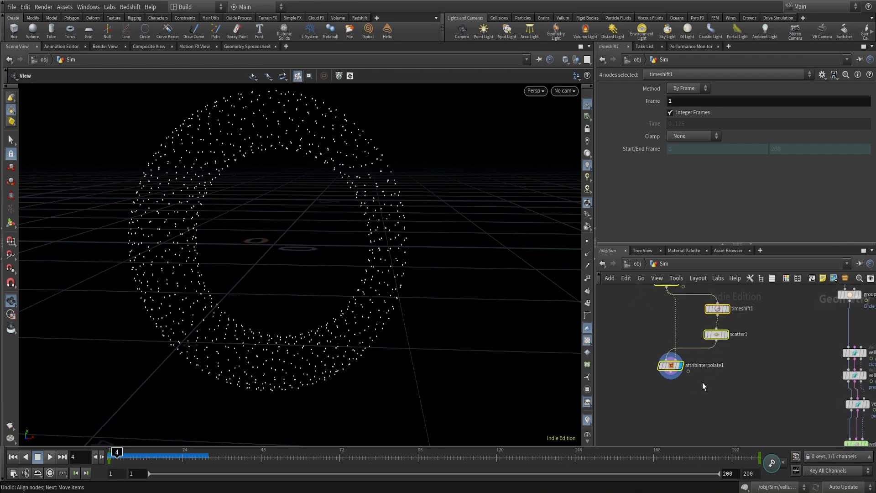
Shift peak1, timeshift1, scatter1 and attribinterpolate1 together slightly away from the Vellum node chain and clear the selection
click(705, 378)
scroll(685, 368, down, 3)
drag(649, 320, 672, 366)
click(735, 367)
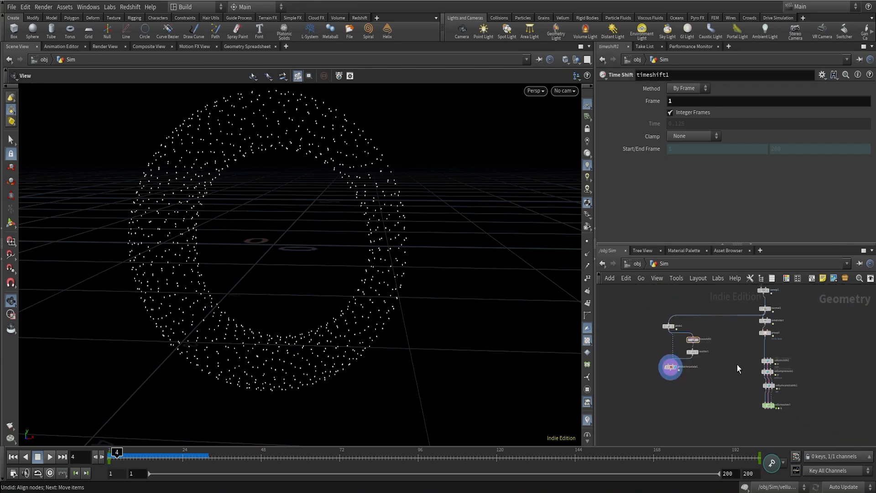
scroll(740, 360, down, 2)
middle_drag(741, 359, 727, 400)
scroll(729, 352, down, 2)
drag(724, 304, 759, 375)
scroll(756, 368, up, 1)
scroll(747, 376, up, 3)
scroll(740, 369, down, 2)
drag(668, 317, 722, 419)
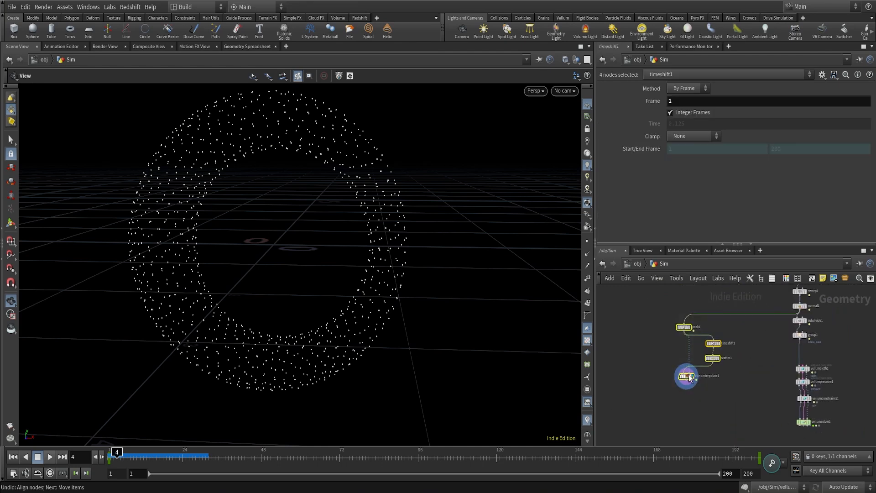
click(708, 382)
Add a Sphere node in the empty network area away from the peak1 branch
scroll(708, 382, up, 3)
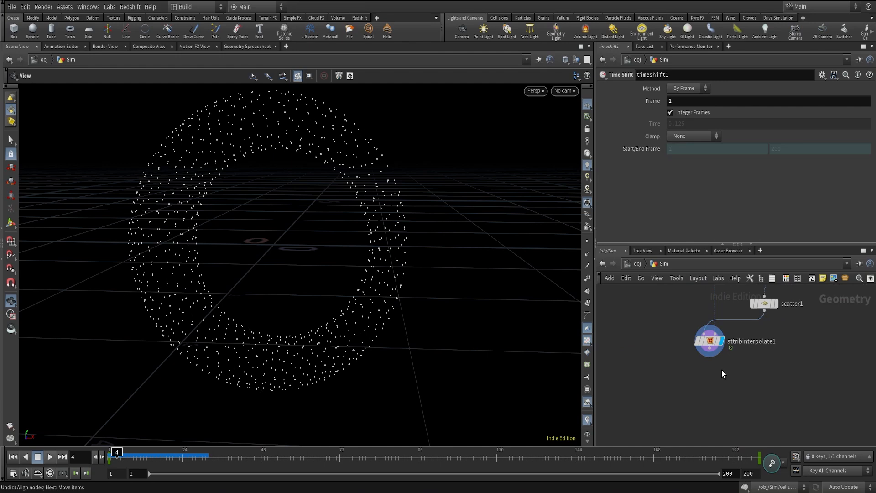
scroll(721, 370, down, 2)
key(Tab)
text(s)
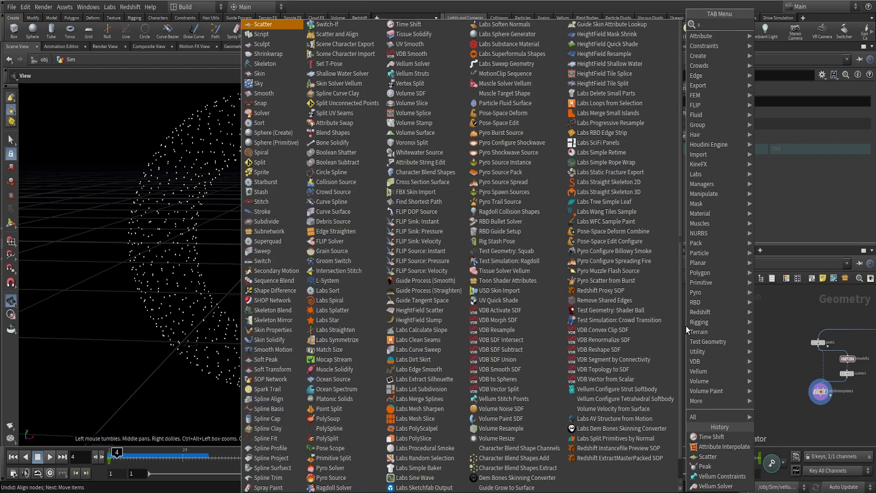
text(phere)
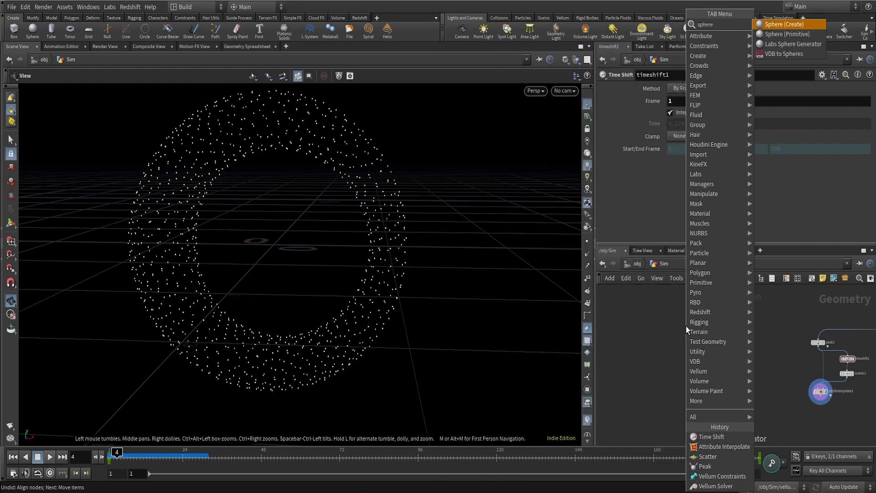
key(Return)
click(658, 329)
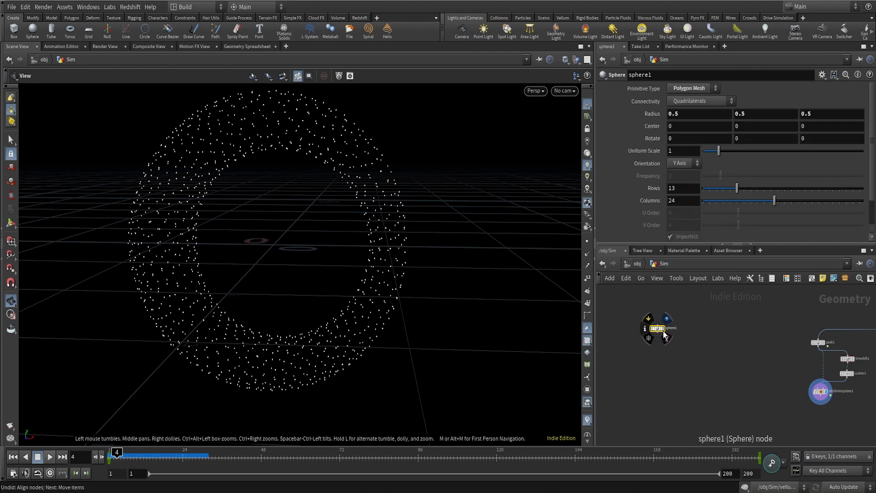
Display sphere1, set its Primitive Type to Polygon and raise its Frequency to 10
scroll(663, 330, up, 5)
click(664, 321)
click(681, 88)
click(683, 99)
drag(720, 176, 831, 217)
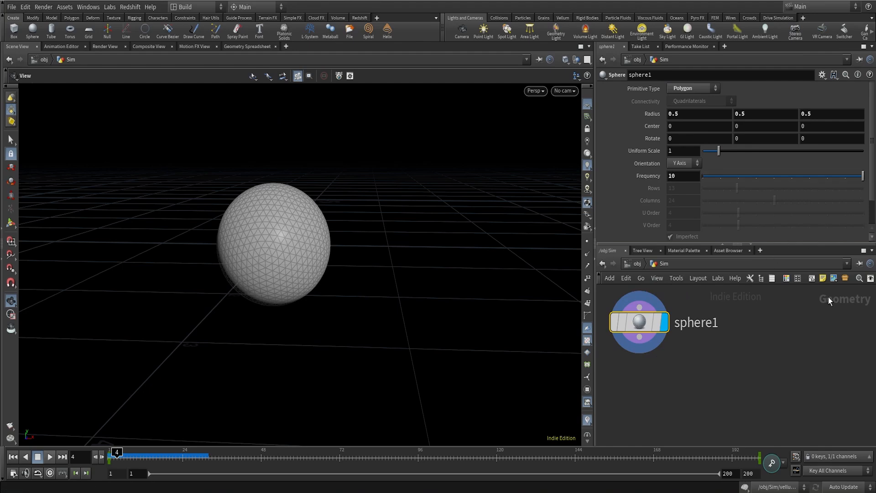
Append a UV Project node to sphere1, display it and place it just below the sphere node
click(639, 336)
key(Tab)
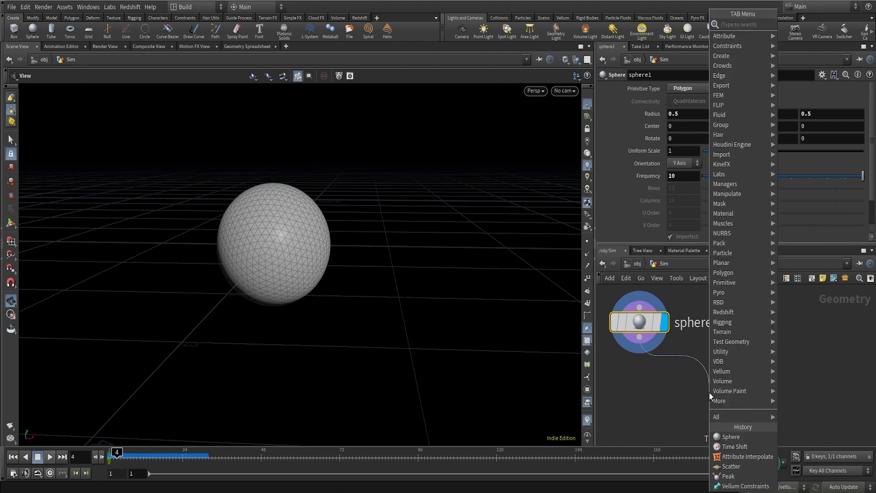
text(uvp)
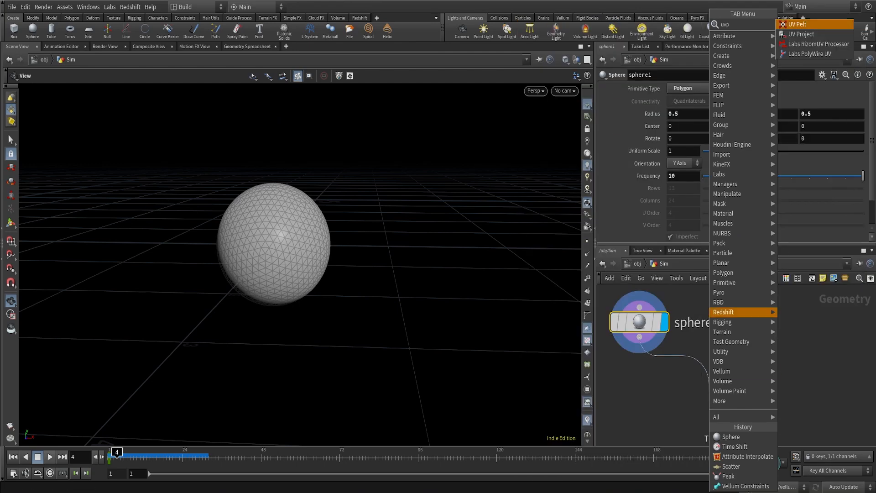
click(821, 35)
click(732, 393)
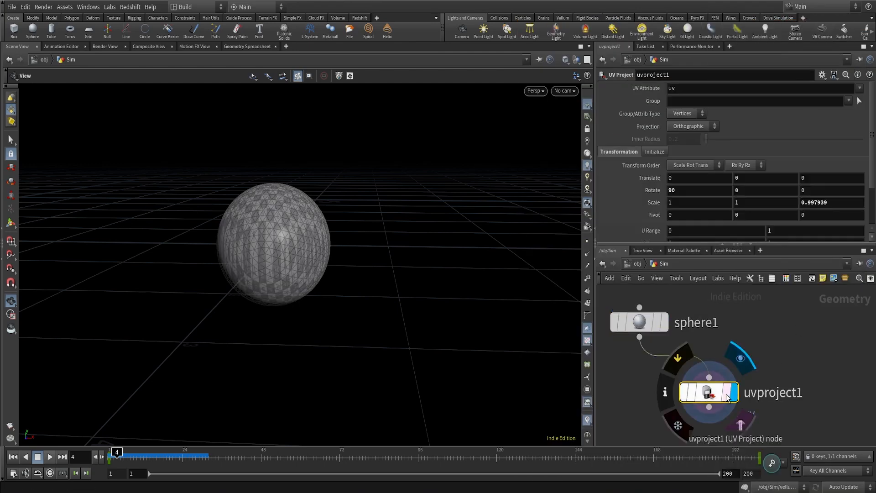
drag(712, 399, 701, 401)
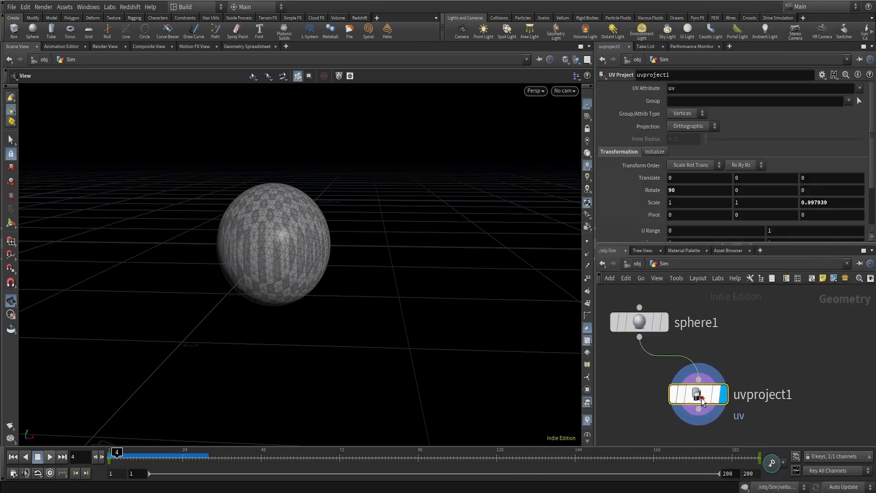
Set uvproject1's Projection to Polar, initialize it with the To XY Plane method and inspect the UV grid on the sphere
click(685, 128)
click(682, 147)
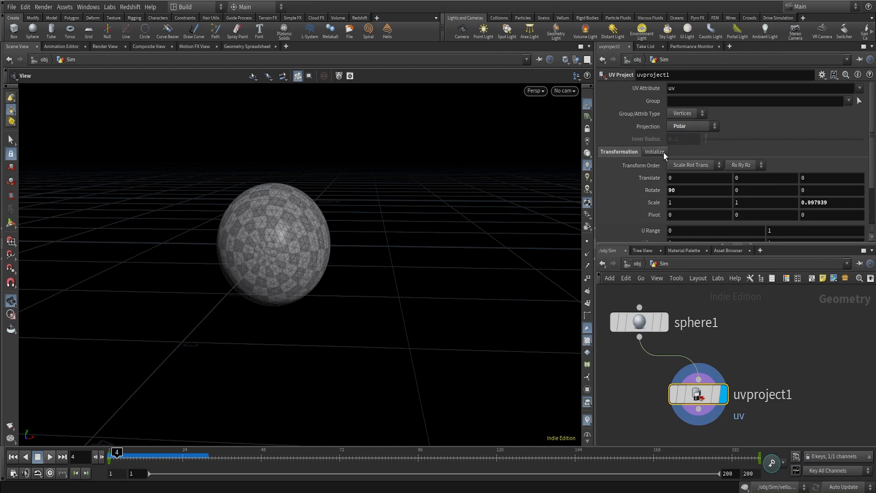
click(657, 152)
click(686, 167)
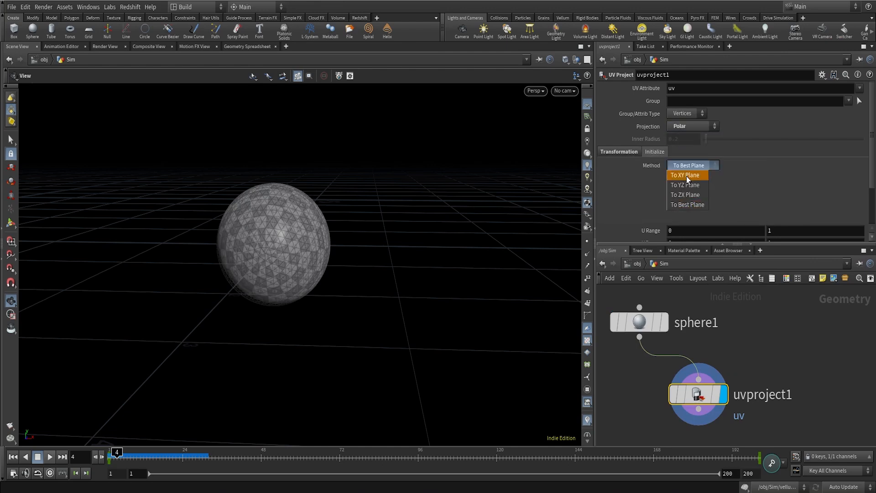
click(686, 176)
click(687, 178)
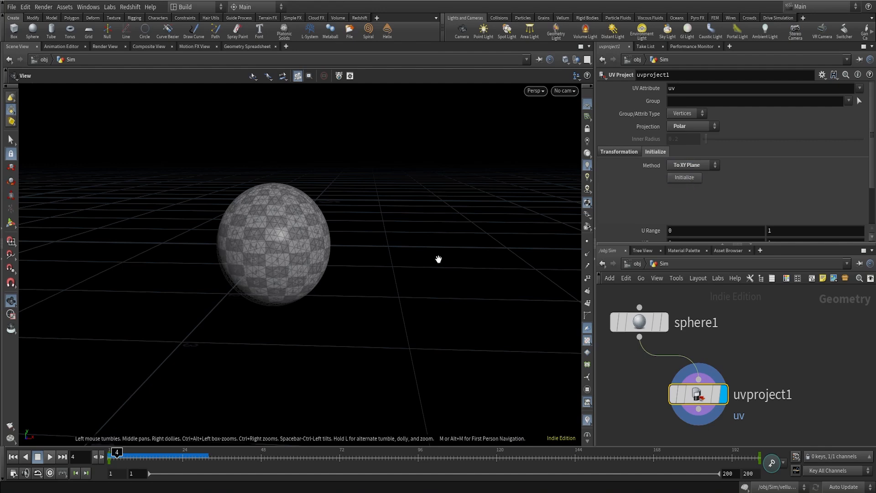
right_drag(314, 256, 465, 134)
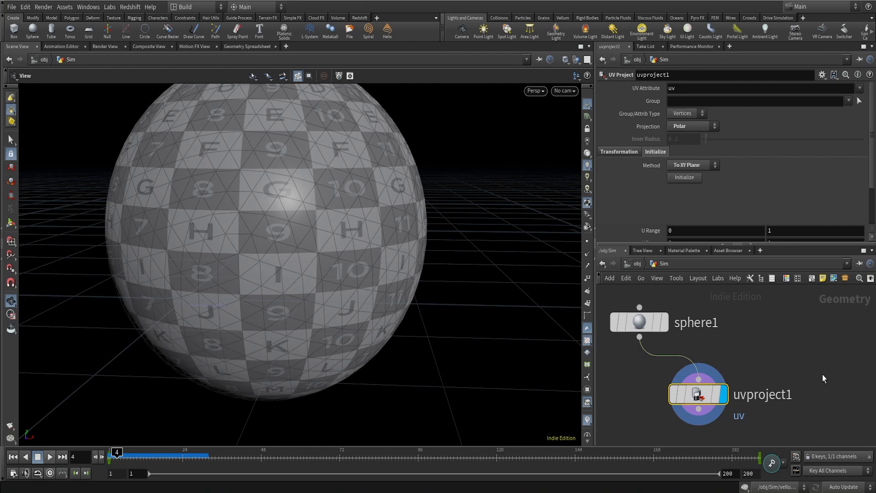
Add a Line node in the empty area beside sphere1 and display it
scroll(812, 374, down, 2)
middle_drag(693, 354, 748, 335)
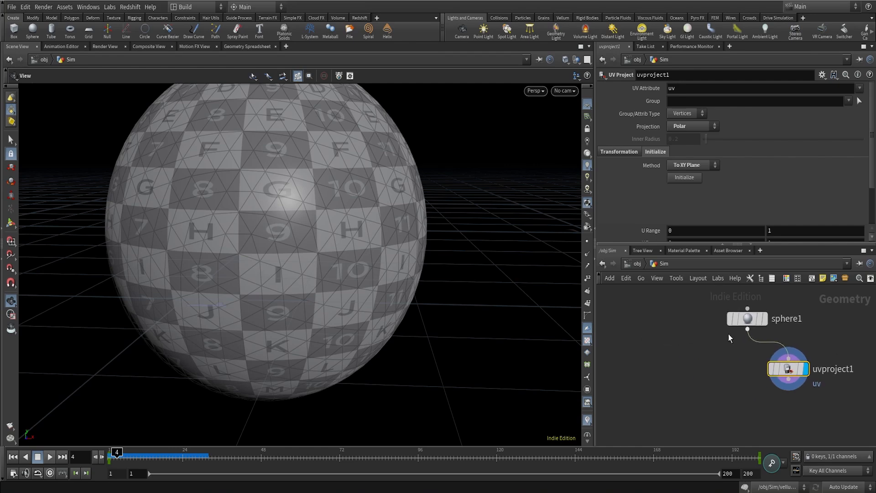
middle_drag(674, 340, 748, 343)
key(Tab)
text(lin)
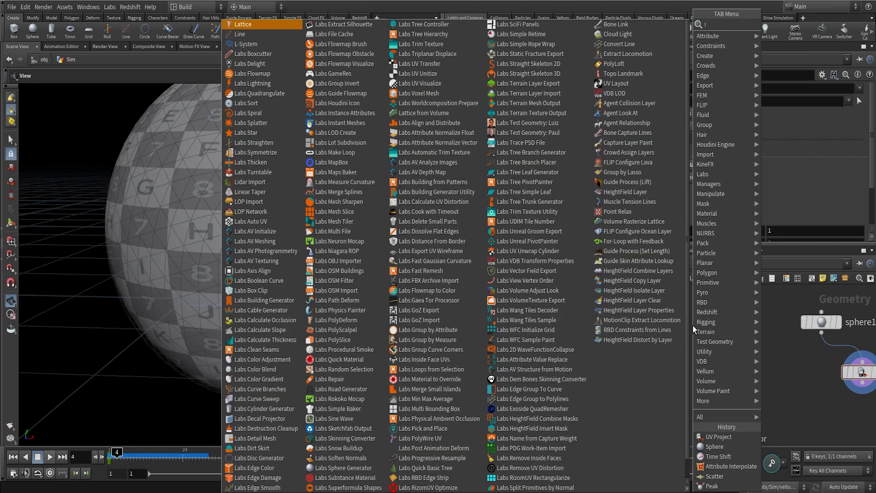
key(Return)
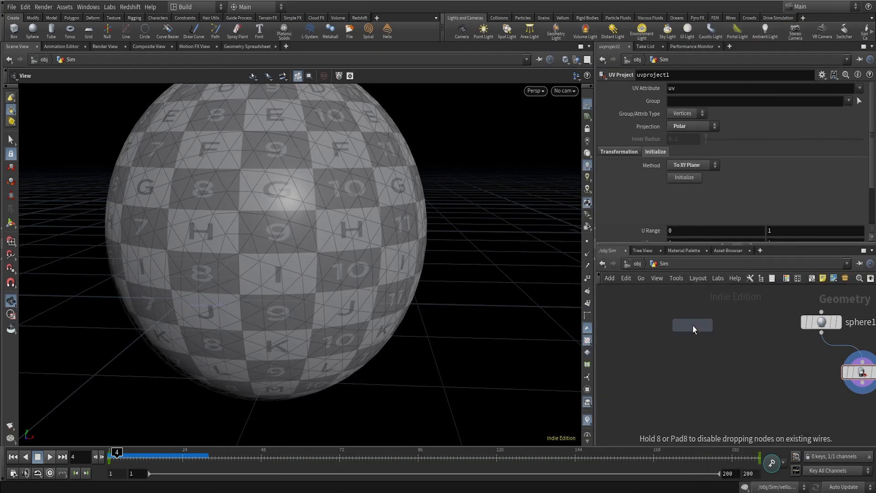
click(693, 325)
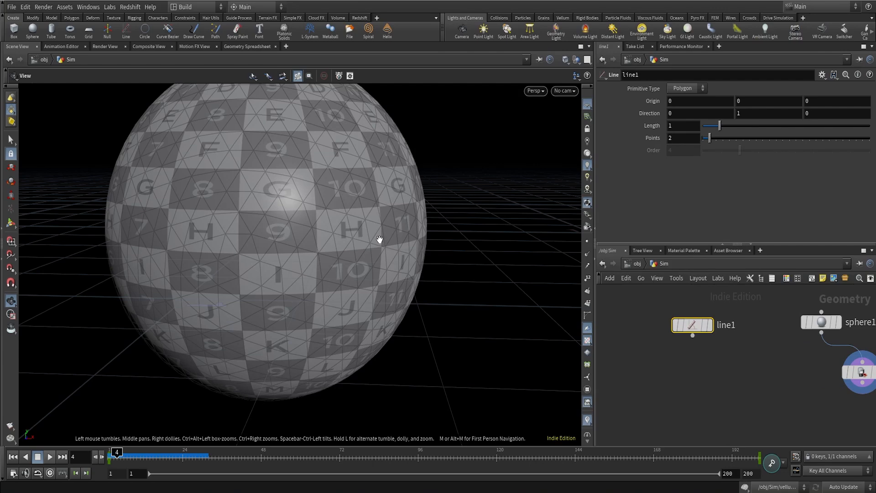
click(699, 304)
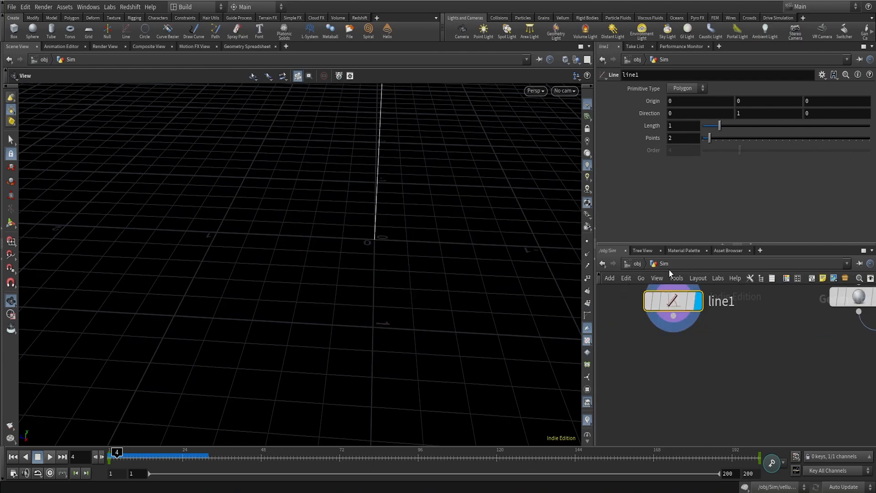
Set line1's Origin Z to 0.5 and its Length to 6.08
click(816, 101)
text(0.5)
key(Return)
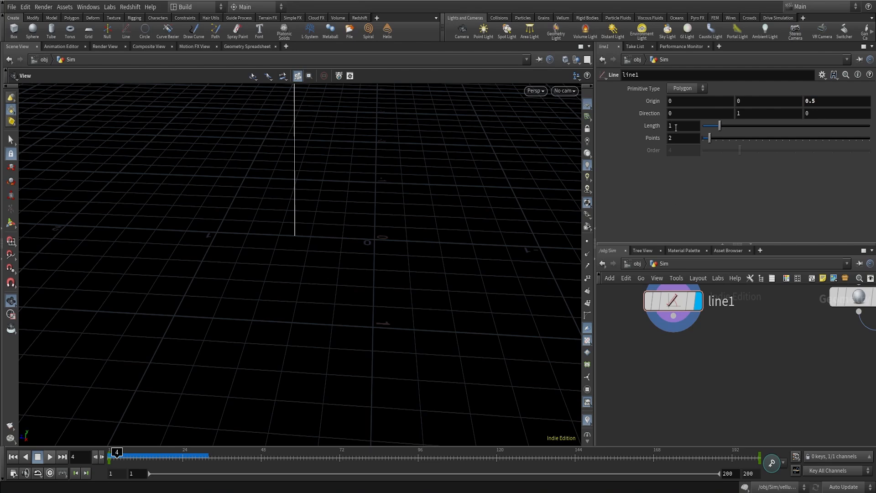
drag(676, 129, 636, 127)
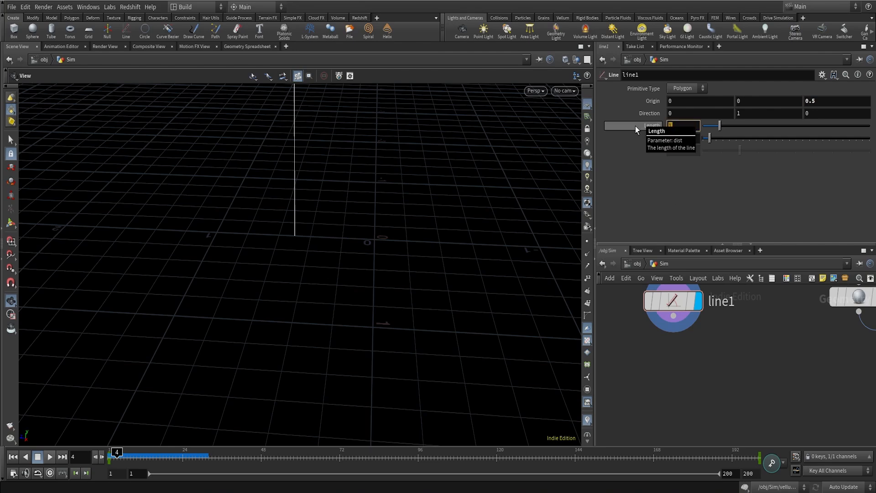
text(6.08)
key(Return)
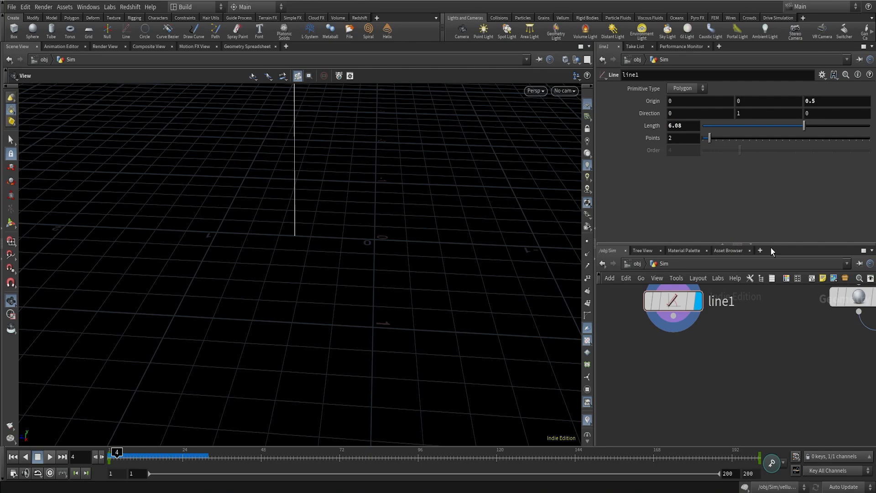
Set line1's Points to 10 and its Direction to 0, 0, 1 so it runs along Z
click(680, 137)
text(10)
key(Return)
drag(348, 191, 350, 279)
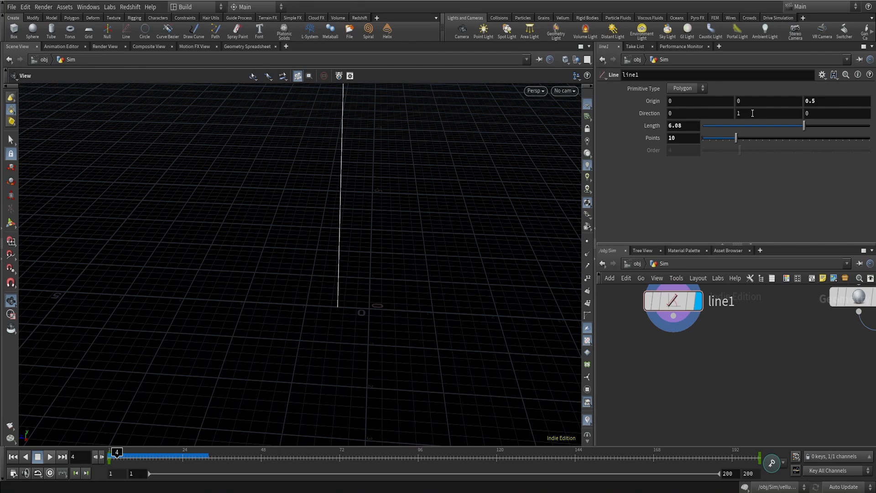
click(739, 114)
text(0)
key(Tab)
text(1)
key(Return)
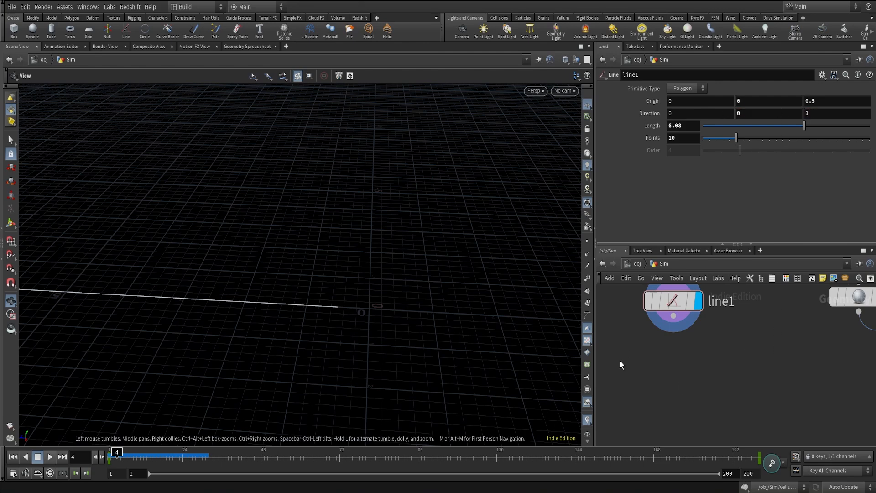
right_drag(343, 322, 248, 370)
middle_drag(248, 370, 317, 344)
drag(317, 344, 344, 349)
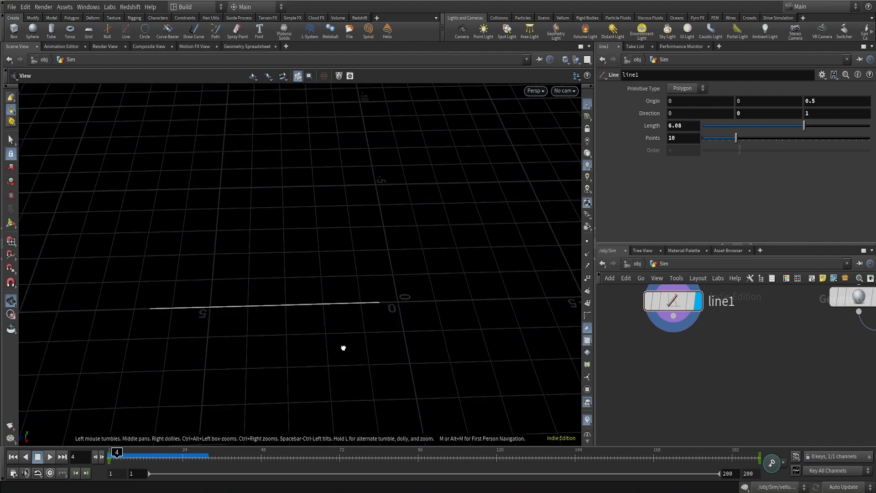
Show uvproject1 as a template and inspect how the line meets the sphere's surface
scroll(837, 363, down, 4)
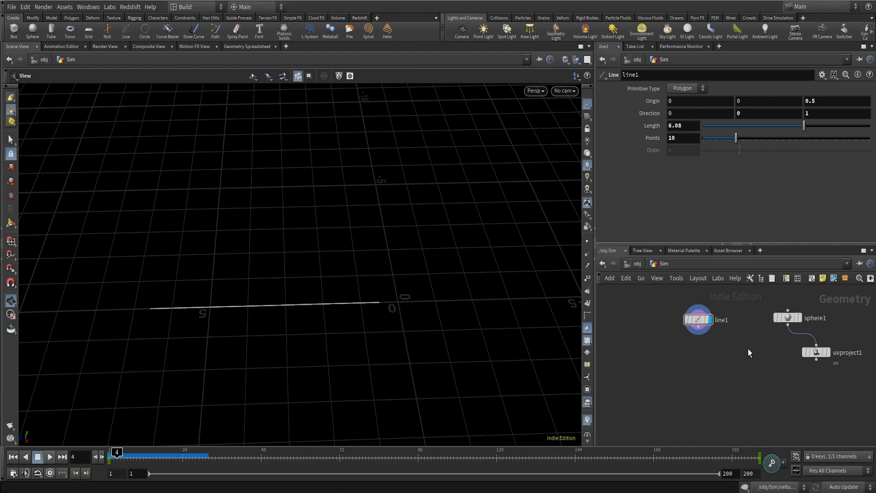
mouse_move(817, 352)
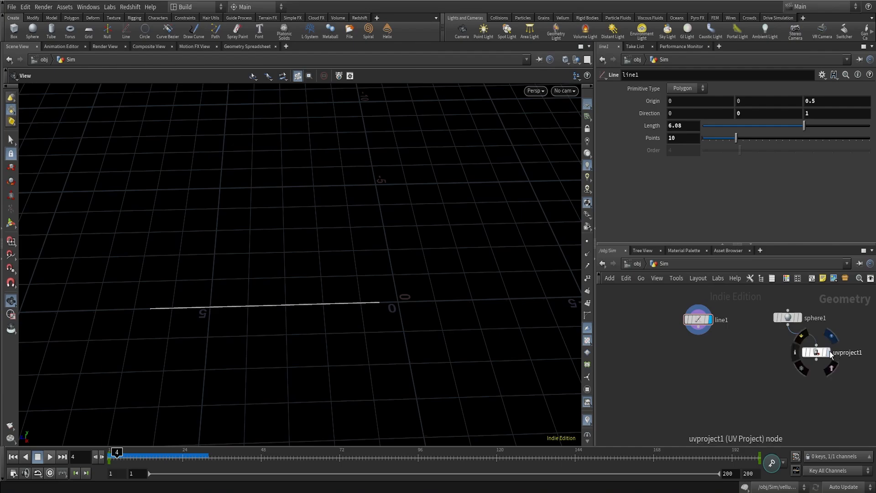
click(834, 371)
right_drag(371, 324, 656, 85)
right_drag(388, 277, 384, 217)
drag(384, 217, 389, 219)
right_drag(389, 219, 389, 204)
middle_drag(393, 153, 403, 268)
right_drag(414, 204, 283, 258)
middle_drag(302, 254, 352, 251)
right_drag(353, 251, 403, 300)
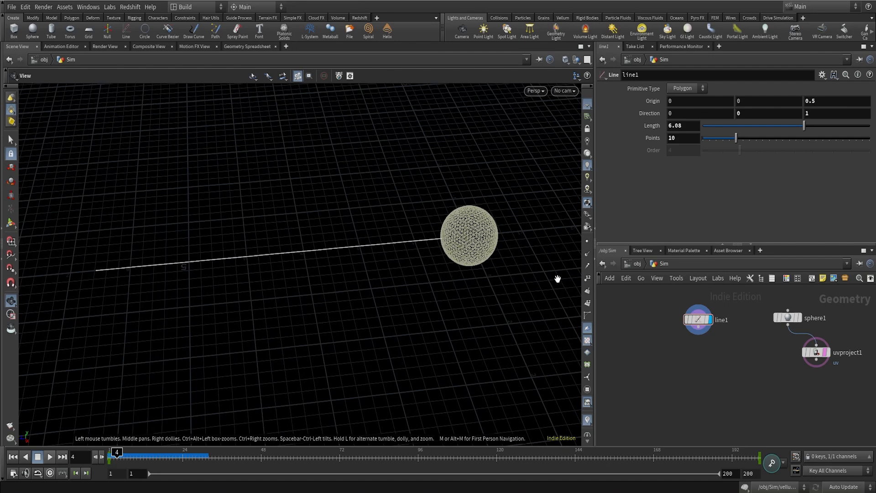
Append a Resample node to line1, display it and enable its Curve U Attribute as curveu
scroll(703, 343, up, 2)
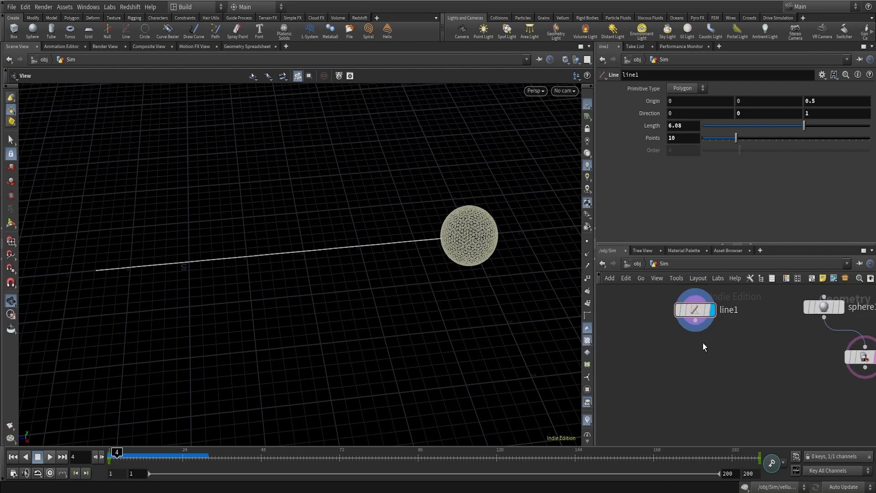
drag(695, 320, 653, 372)
text(curv)
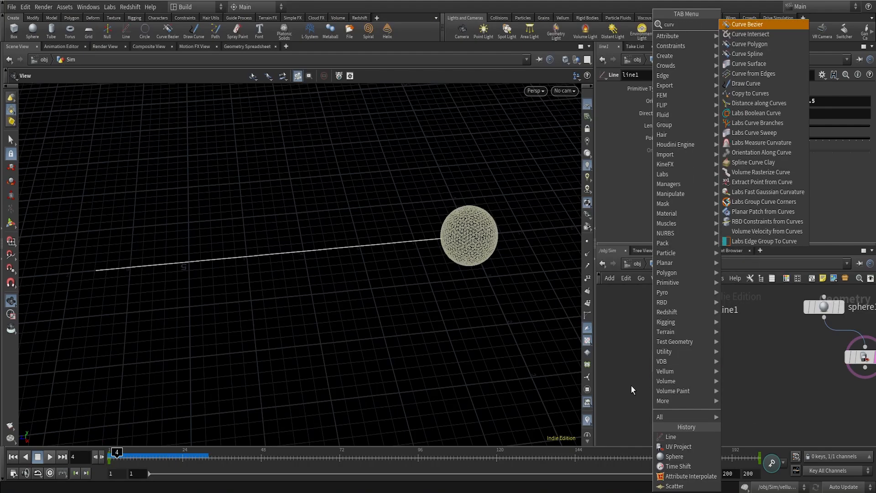
key(Escape)
click(670, 367)
text(resa)
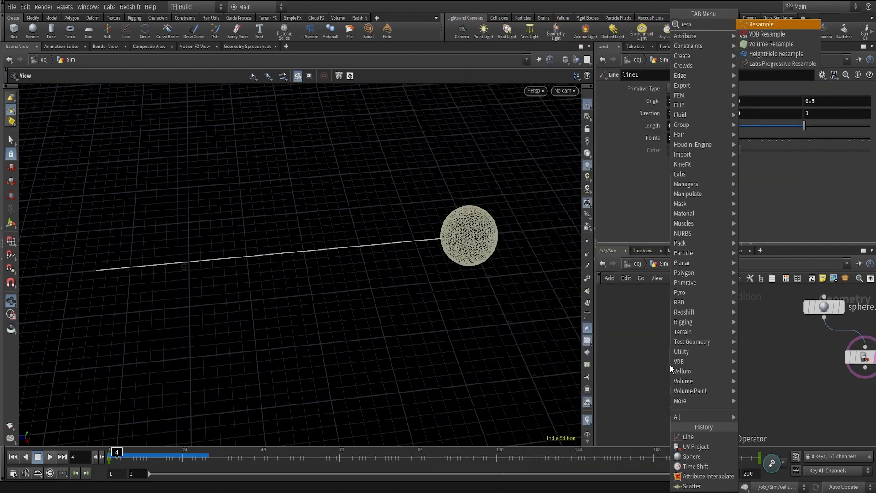
key(Return)
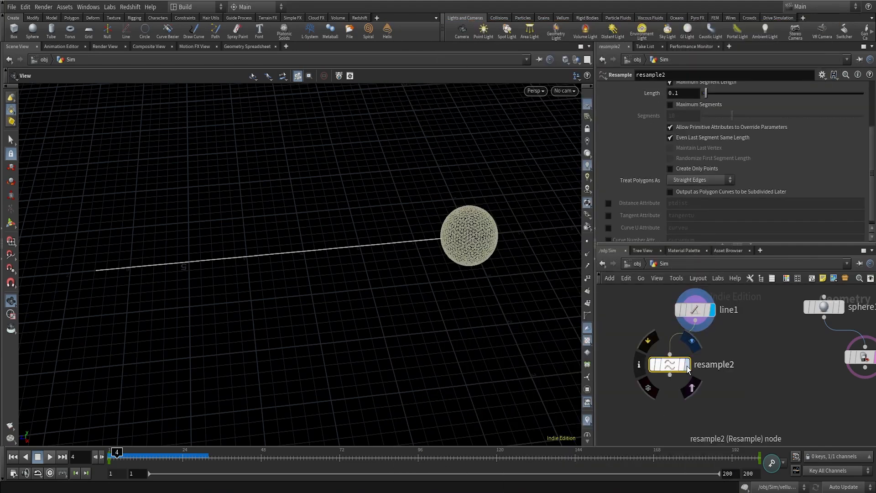
click(608, 227)
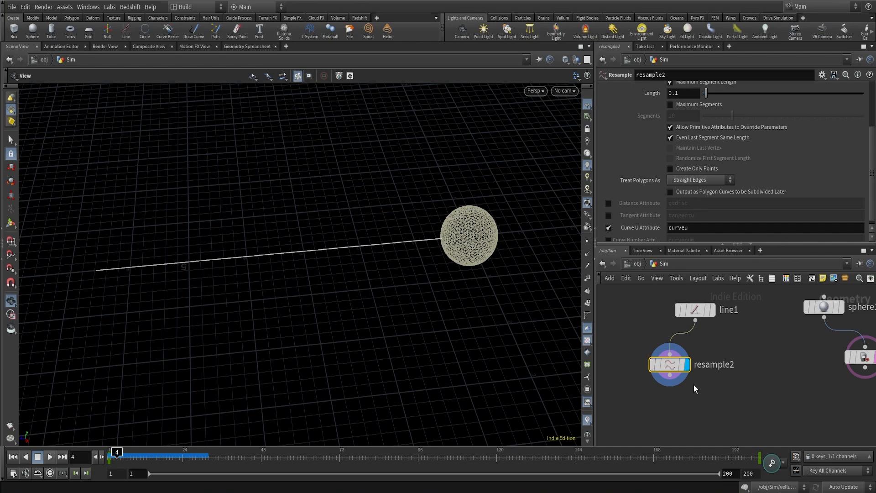
Append a Group Expression node to resample2, display it and name its group Pointline
key(Tab)
text(groupe)
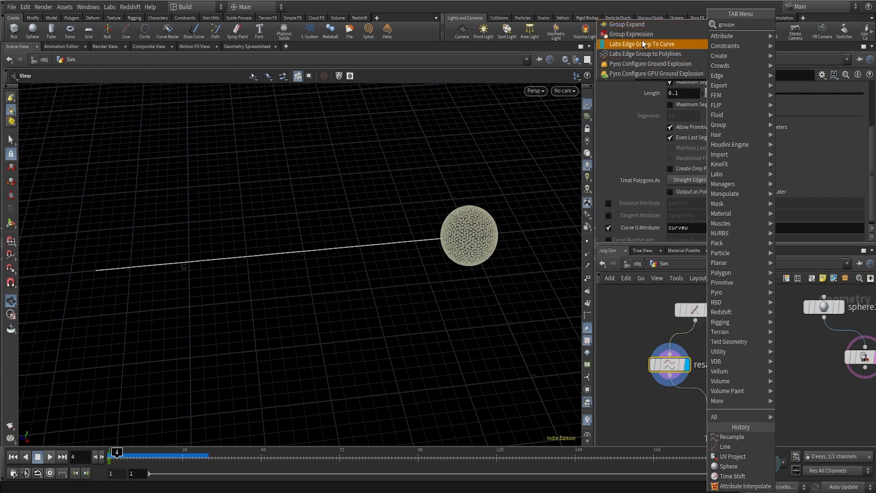
click(631, 34)
click(715, 414)
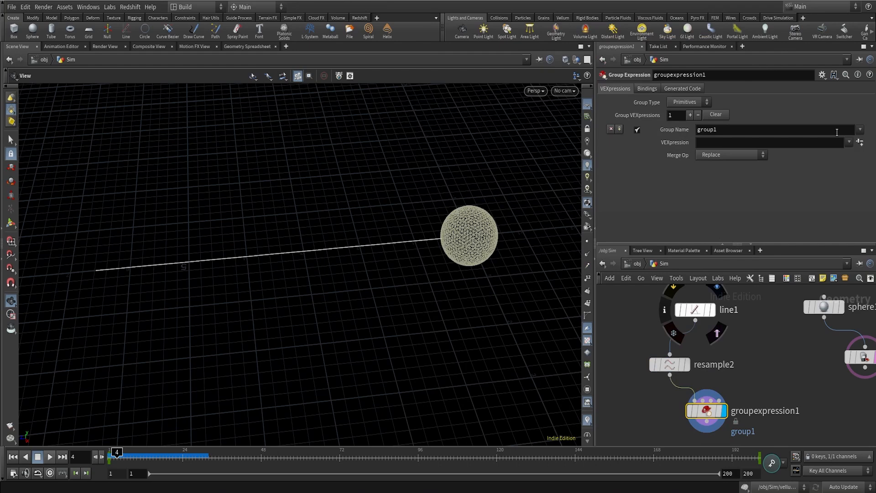
drag(837, 132, 707, 132)
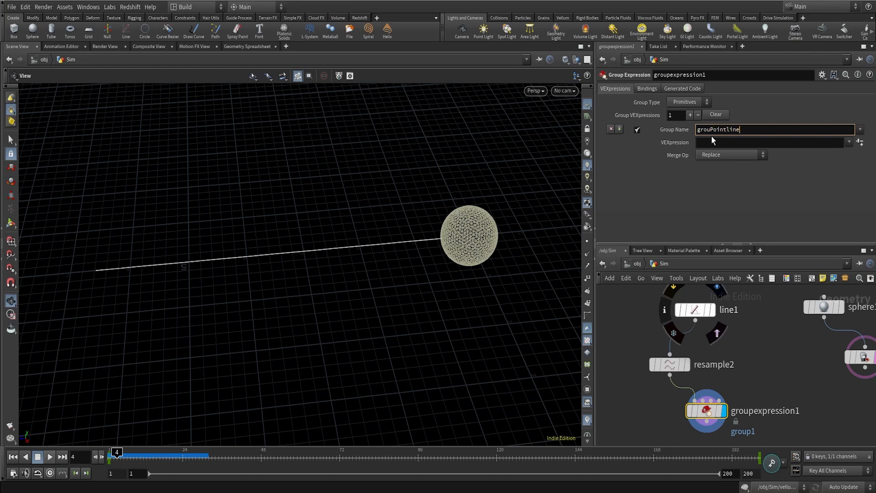
key(ctrl+a)
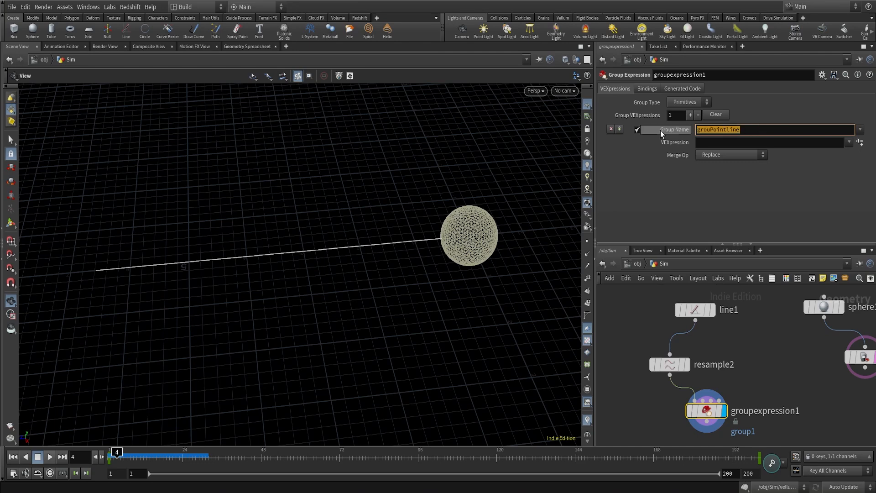
text(Pointline)
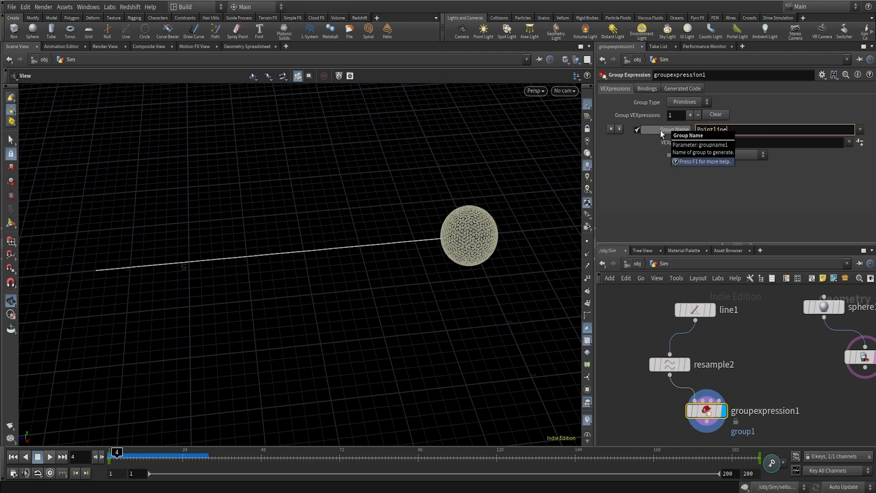
click(774, 356)
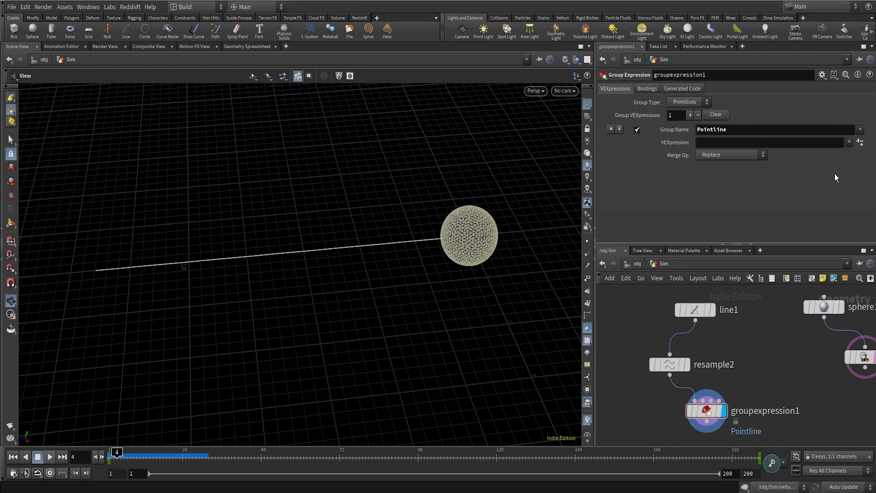
Use the First Point of Primitive preset as the Pointline expression, set its Group Type to Points and inspect the line's start
click(849, 142)
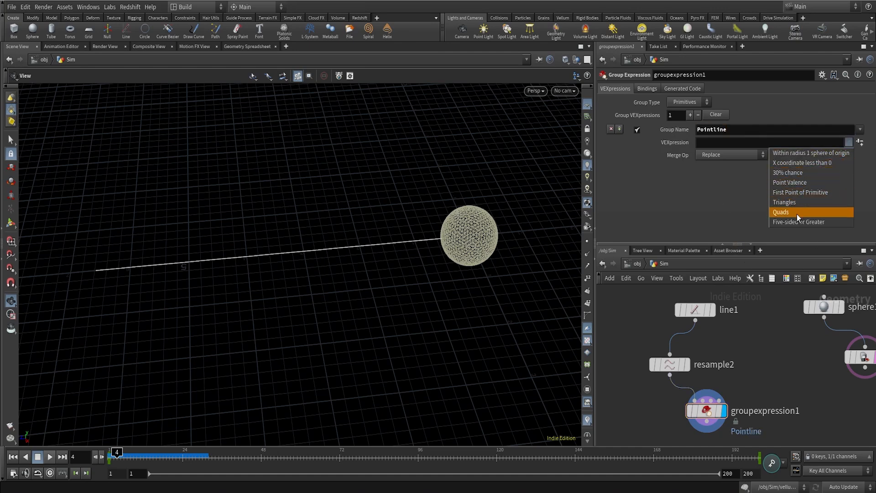
click(794, 194)
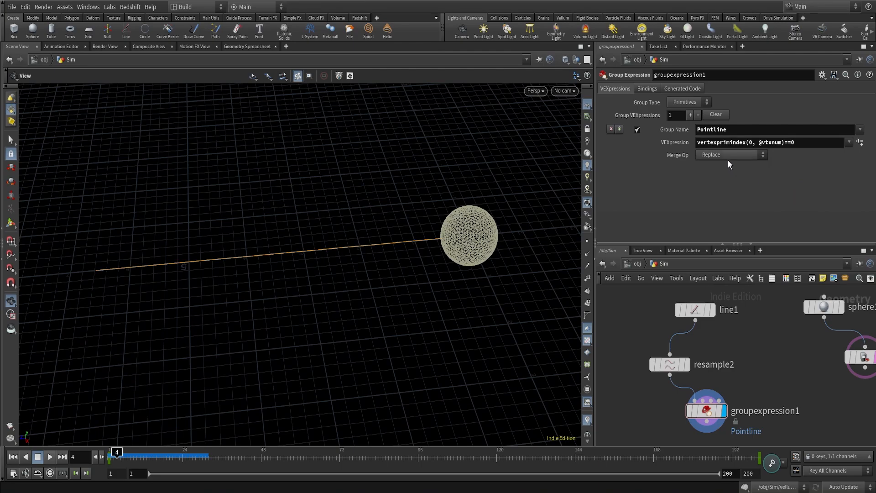
click(689, 102)
click(687, 113)
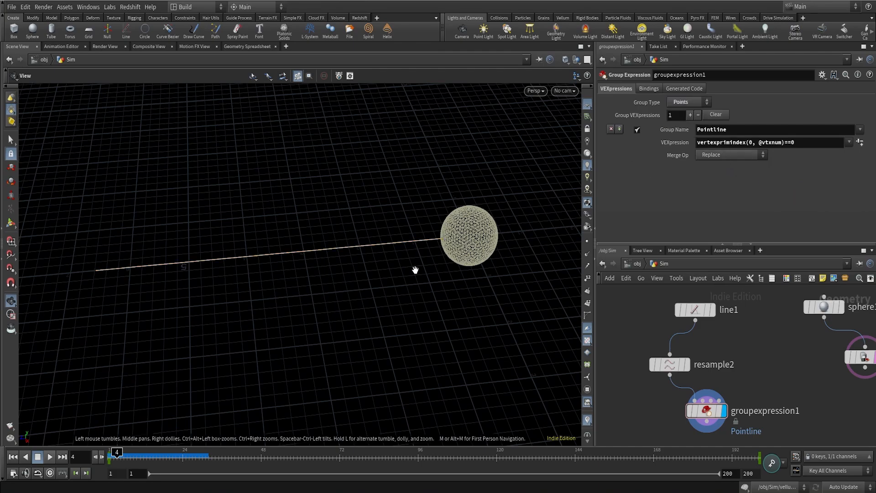
scroll(445, 243, up, 10)
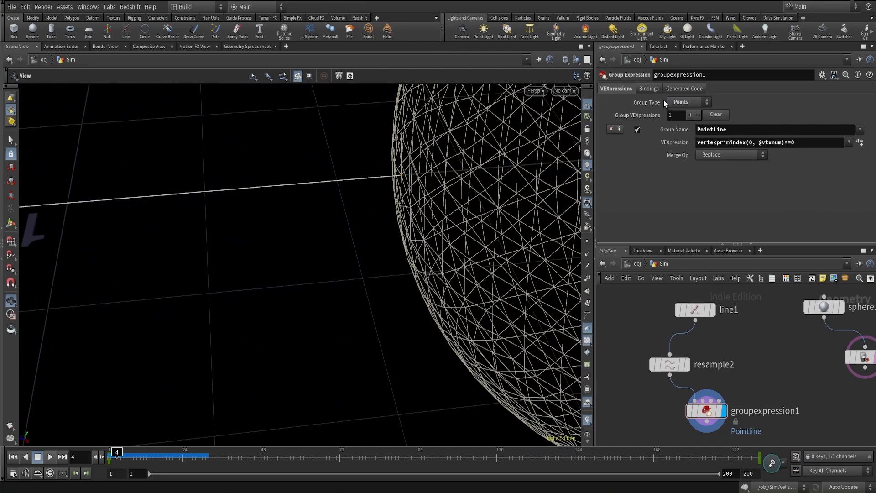
right_drag(416, 190, 167, 379)
right_drag(387, 192, 318, 260)
right_drag(403, 206, 340, 269)
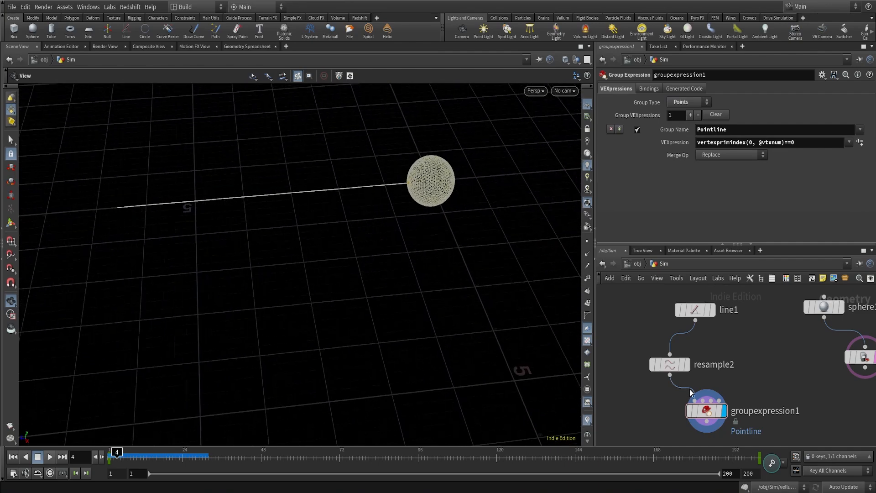
Append a Group Create node to groupexpression1 and display it
middle_drag(794, 403, 796, 346)
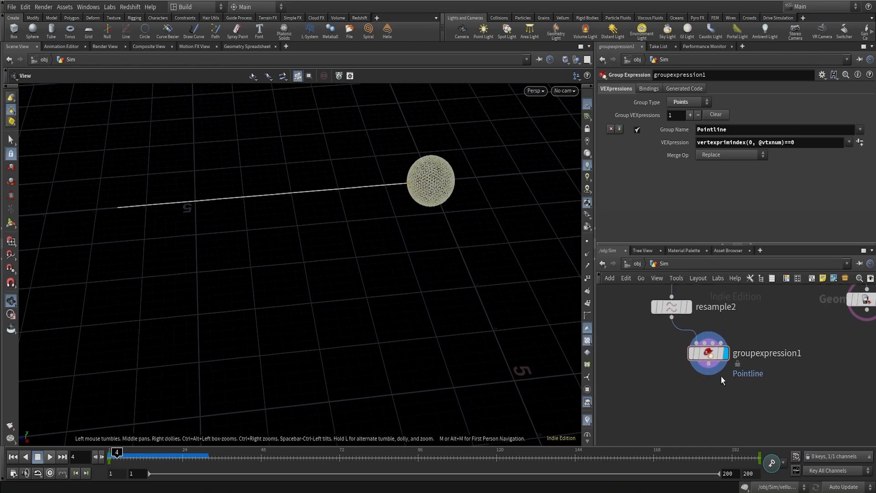
key(Tab)
text(grou)
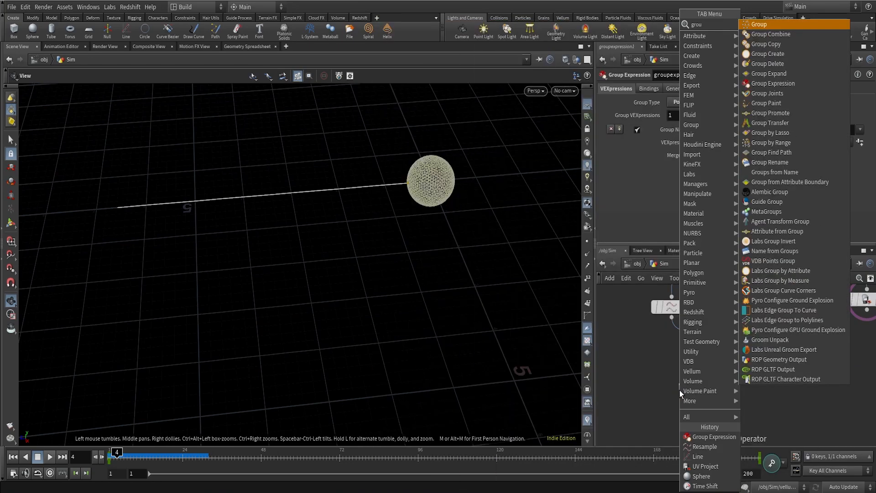
key(Return)
key(Return)
click(696, 396)
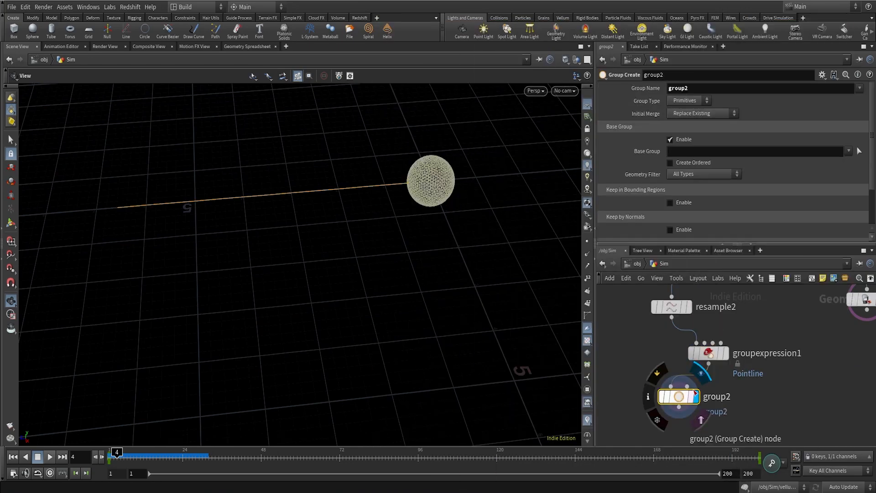
Set group2's Group Type to Points and its Group Name to Wholelinea
click(688, 100)
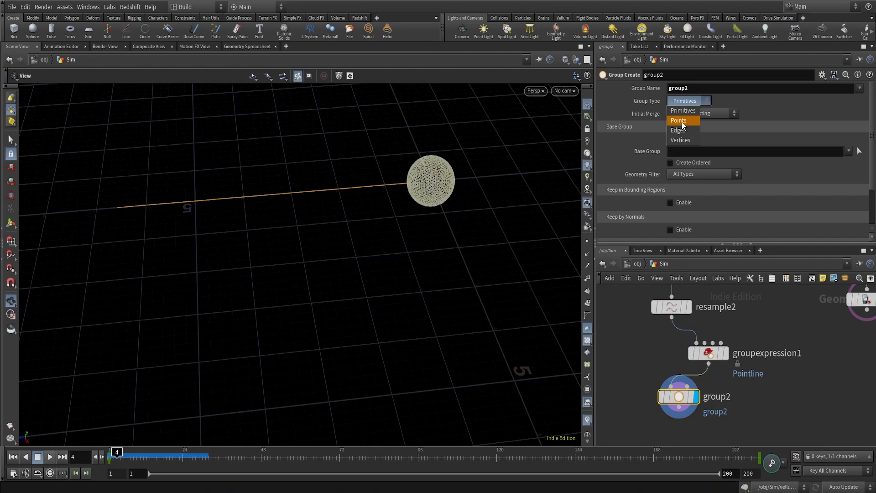
click(682, 122)
double_click(694, 87)
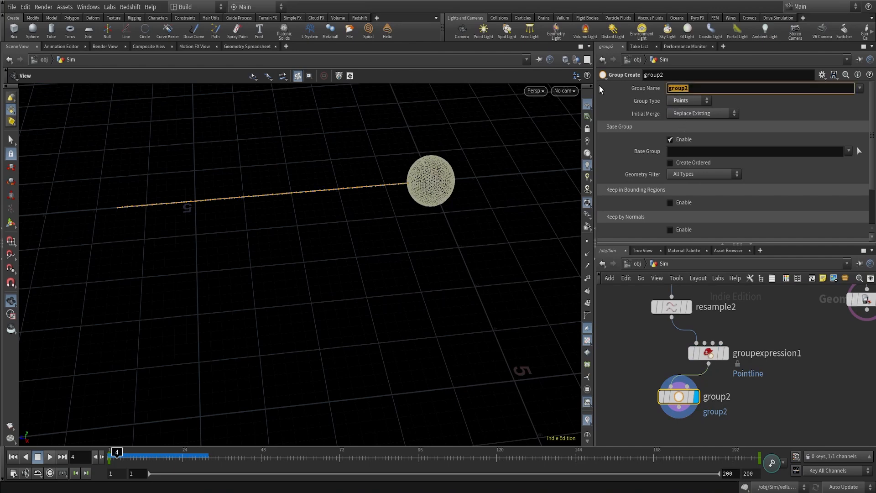
text(Wholelinea)
Align the line1 node chain and the sphere1 and uvproject1 pair into two tidy vertical columns
mouse_move(678, 396)
mouse_down()
mouse_move(676, 360)
mouse_move(682, 397)
mouse_up()
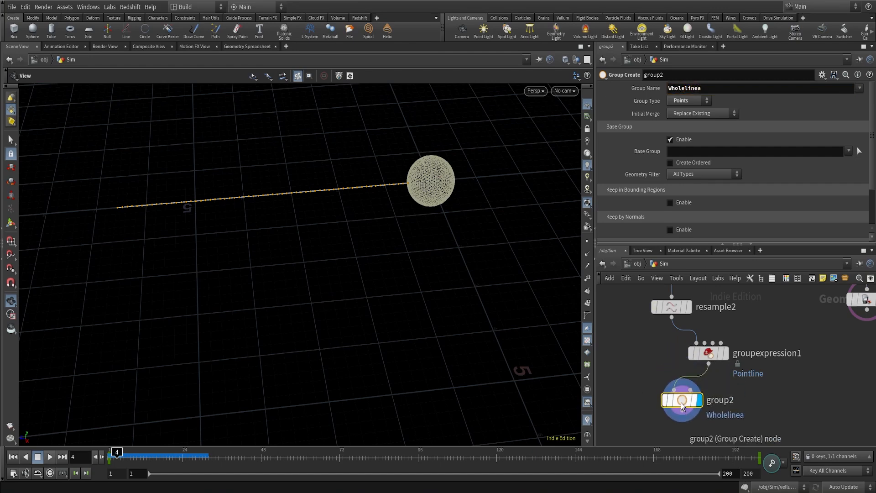
scroll(821, 398, down, 3)
middle_drag(820, 398, 770, 372)
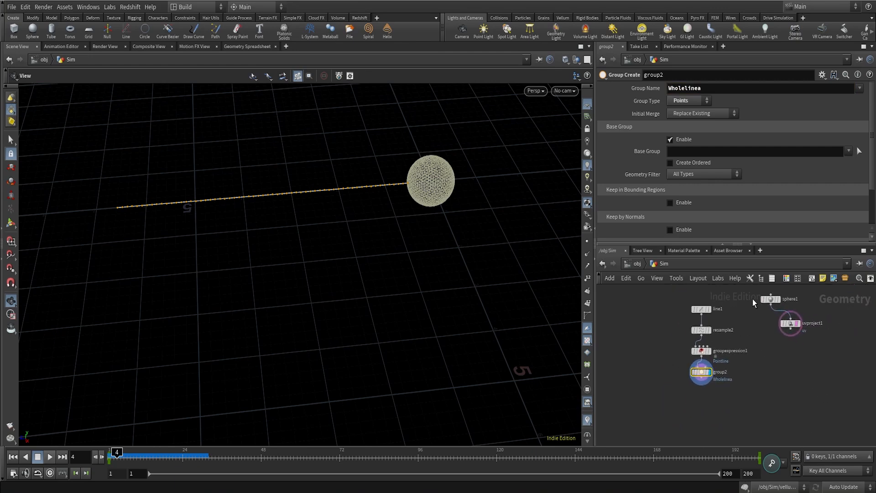
drag(816, 342, 761, 295)
key(l)
drag(791, 329, 795, 341)
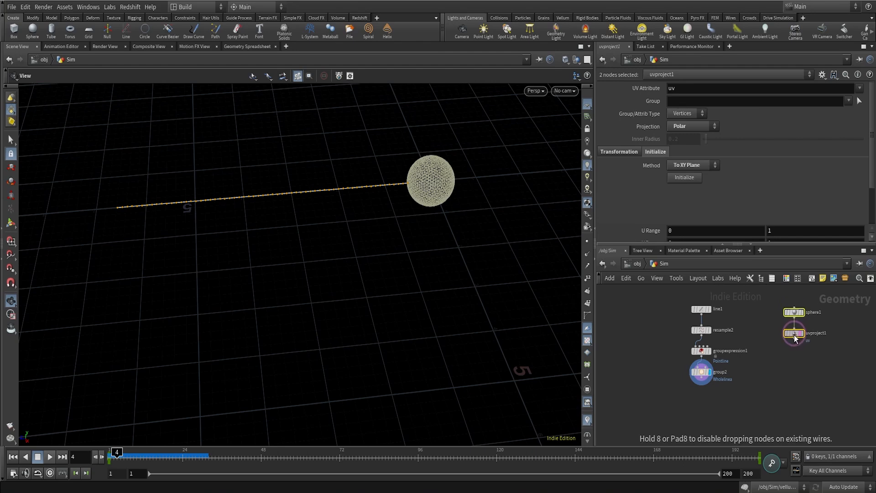
click(783, 364)
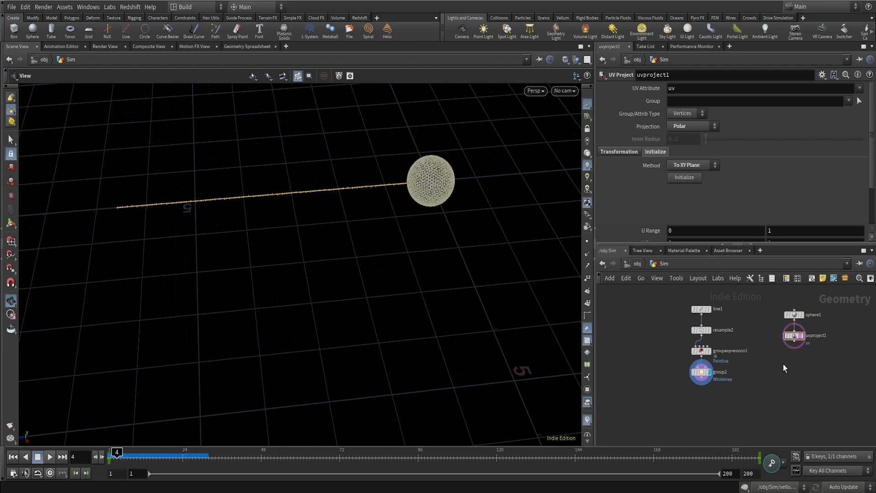
scroll(771, 390, up, 2)
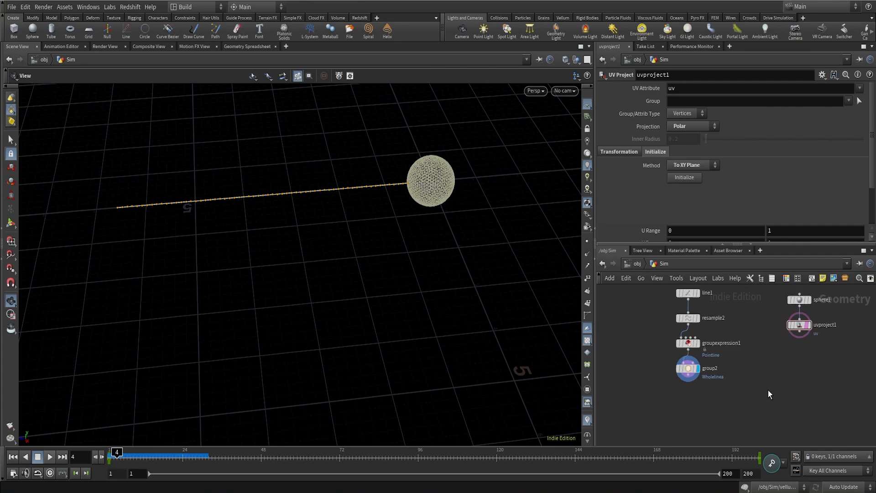
Append a Sweep node to group2 and display it
click(688, 380)
click(708, 406)
text(swee)
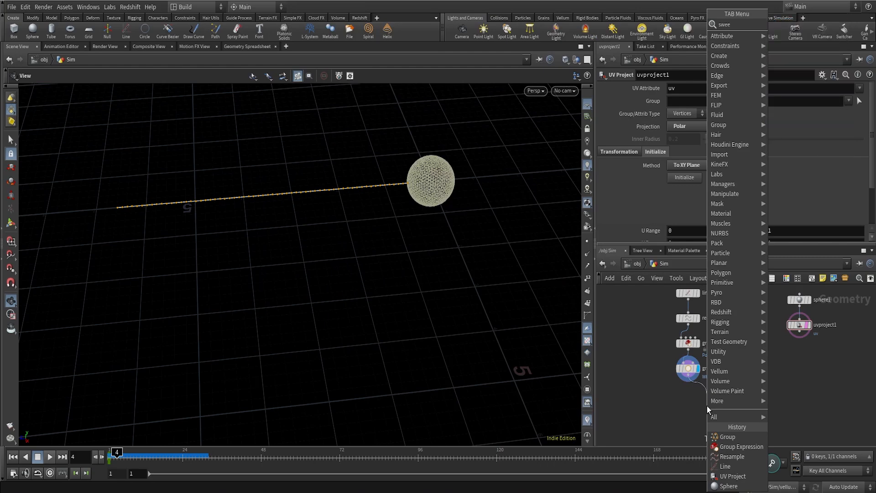
key(Return)
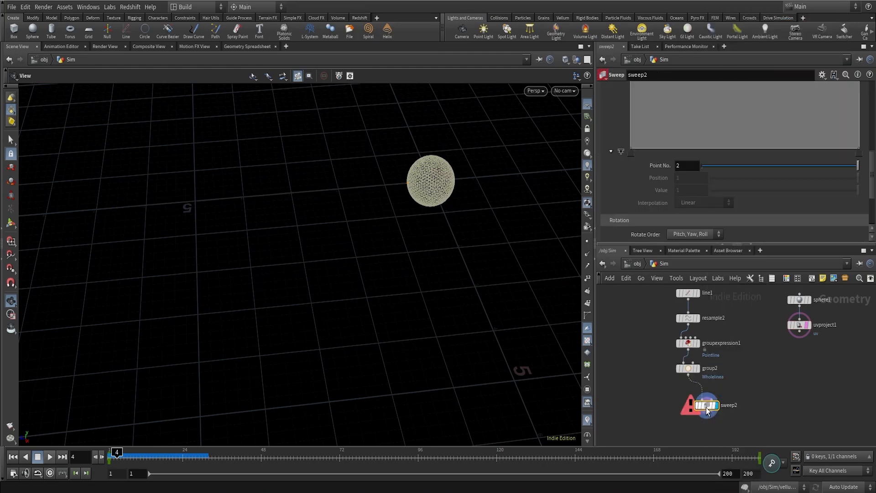
Set sweep2's Surface Shape to Ribbon and its Width to 0.723
scroll(717, 158, up, 6)
scroll(691, 160, up, 3)
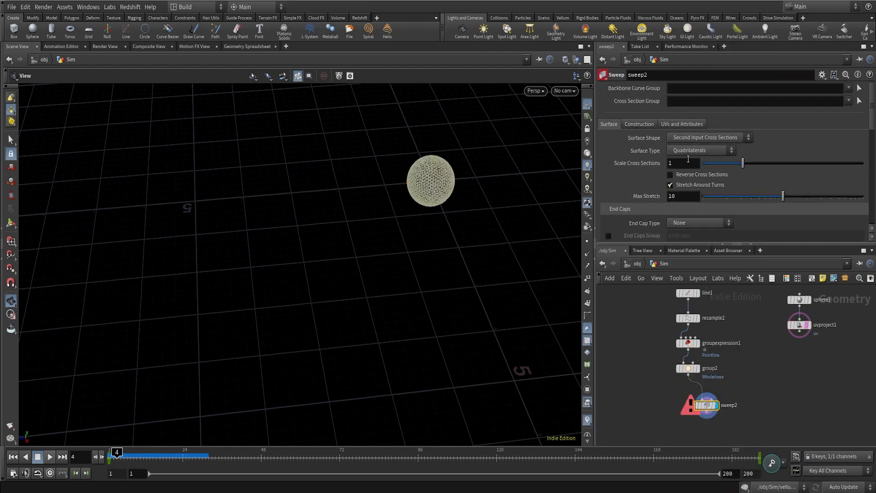
click(706, 139)
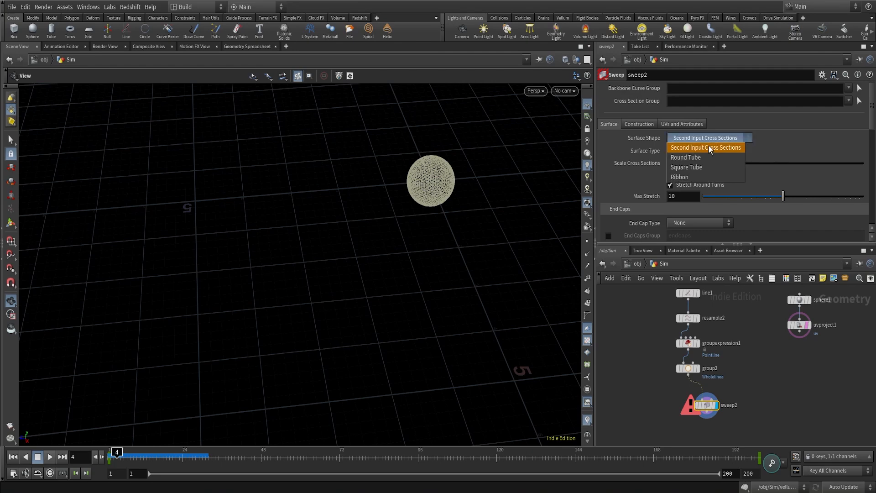
click(698, 177)
double_click(687, 175)
text(0.7)
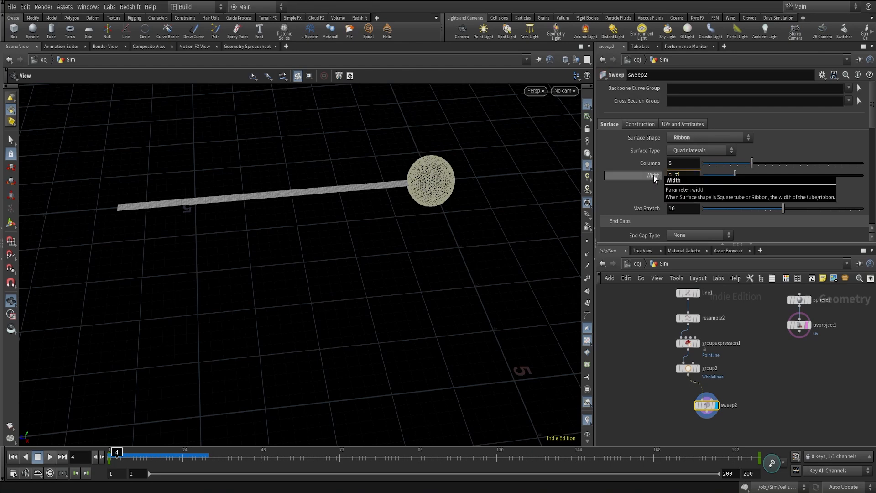
text(23)
key(Return)
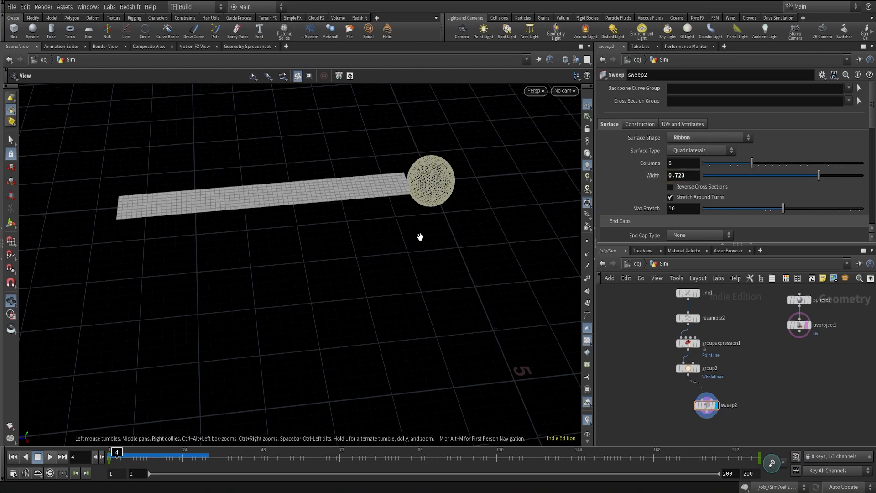
Turn on Apply Scale Along Curve for the sweep2 ribbon
drag(314, 179, 388, 248)
right_drag(391, 234, 434, 186)
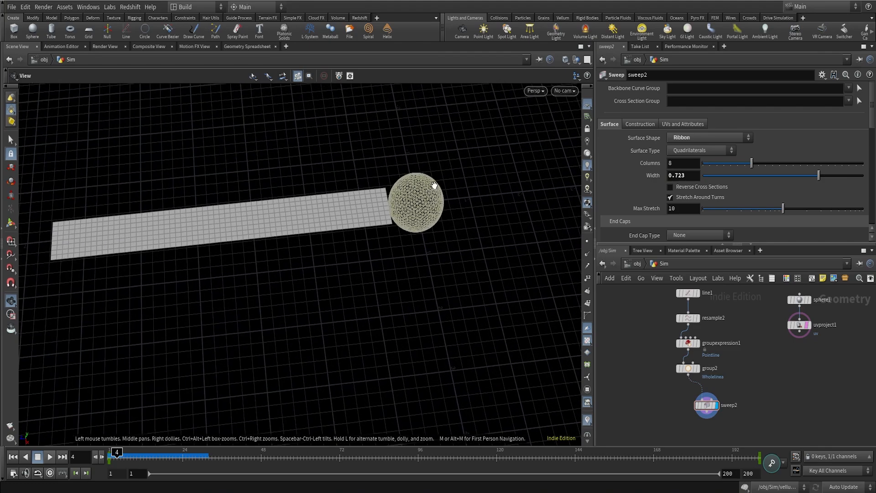
scroll(730, 200, down, 5)
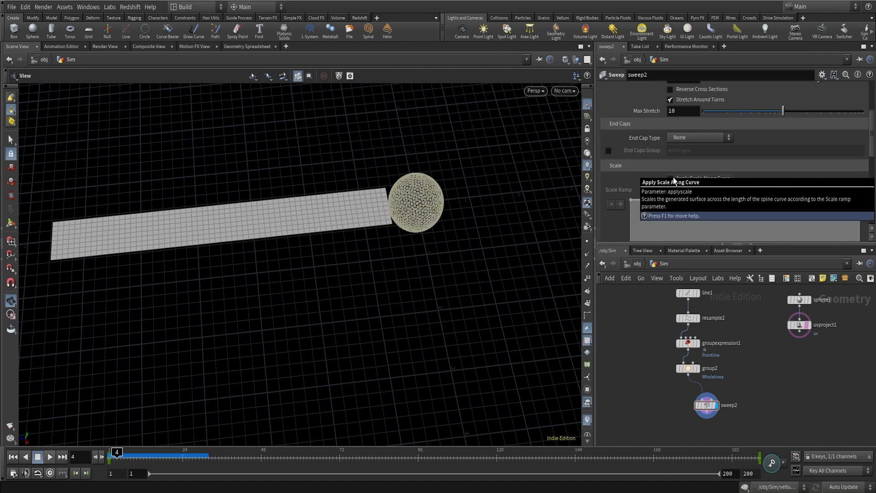
click(670, 179)
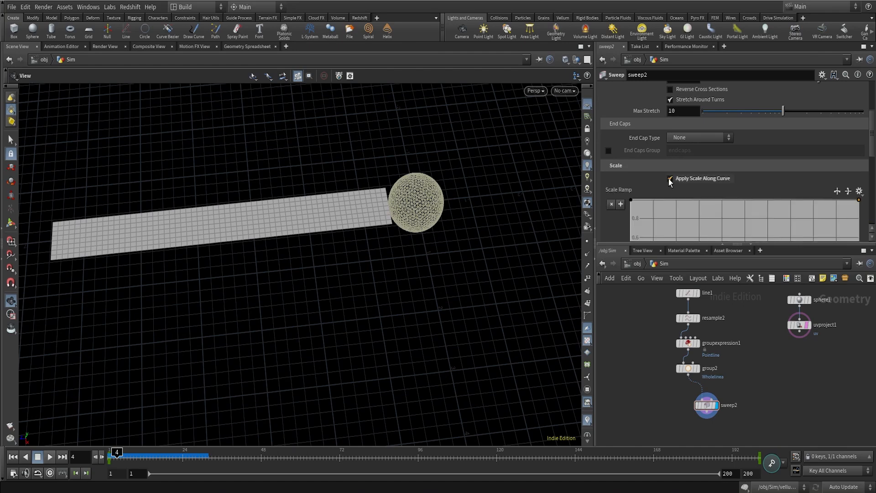
Set the first point of sweep2's Scale Ramp to position 0.006 and value 0.2864
scroll(627, 201, down, 2)
scroll(627, 201, down, 2)
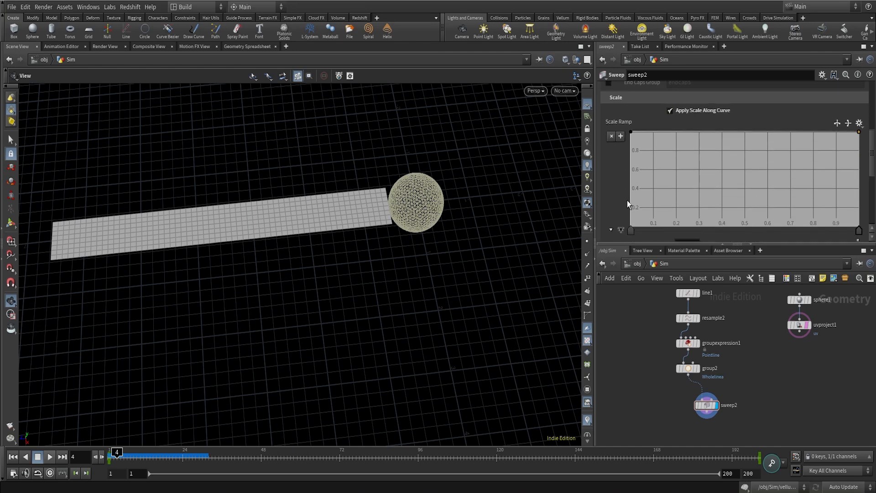
click(632, 231)
drag(634, 233, 635, 232)
scroll(735, 160, down, 5)
scroll(703, 172, up, 3)
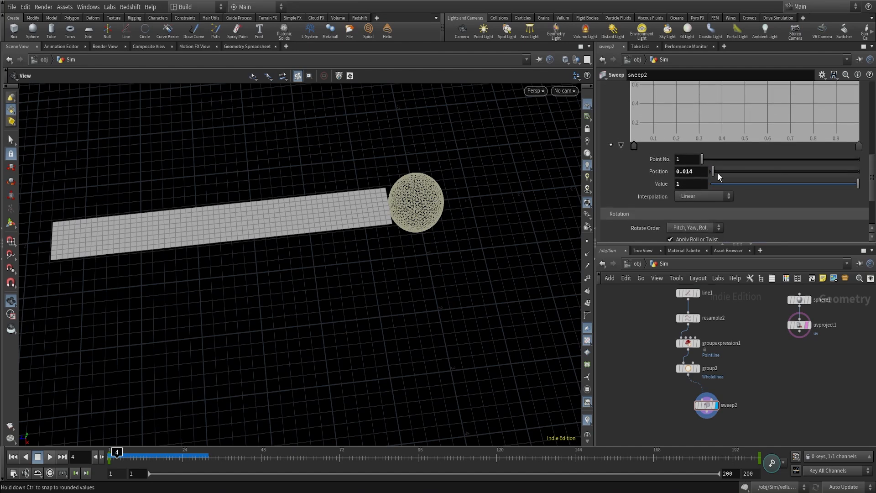
middle_drag(703, 172, 665, 202)
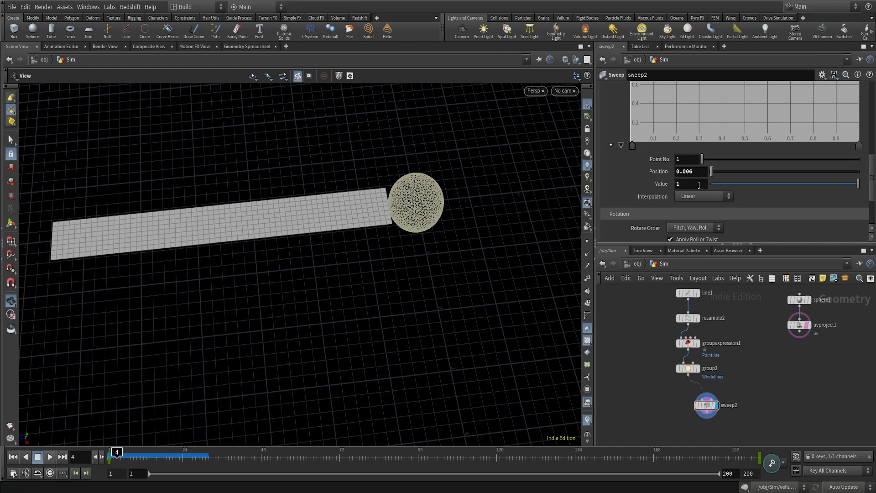
click(680, 184)
text(0.2864)
key(Return)
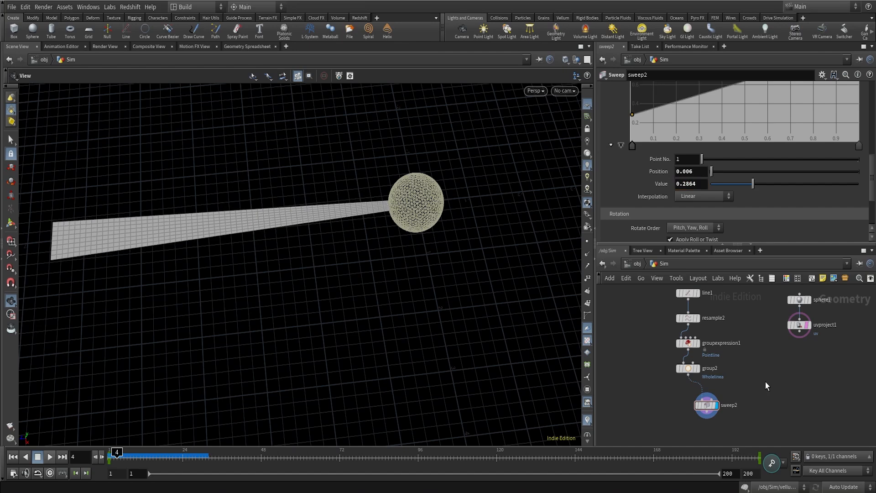
Add a middle point to the Scale Ramp at position 0.394 and set its value to 0.6093
scroll(680, 138, up, 3)
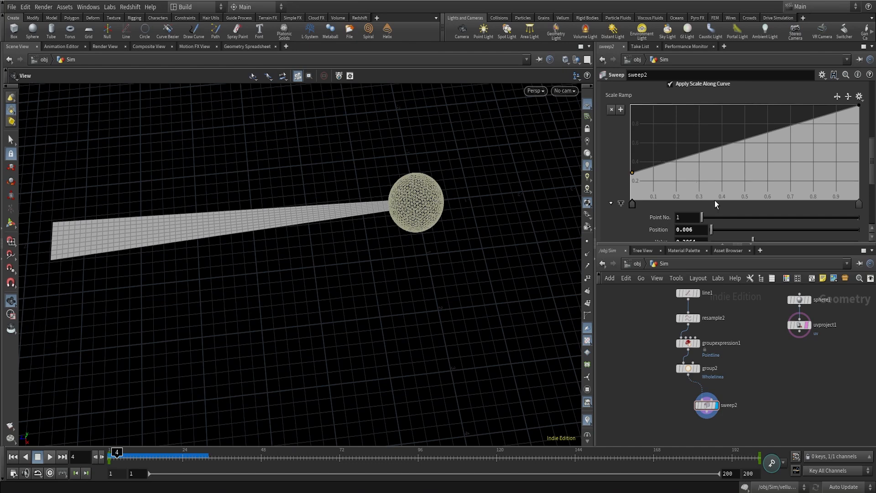
drag(714, 199, 721, 104)
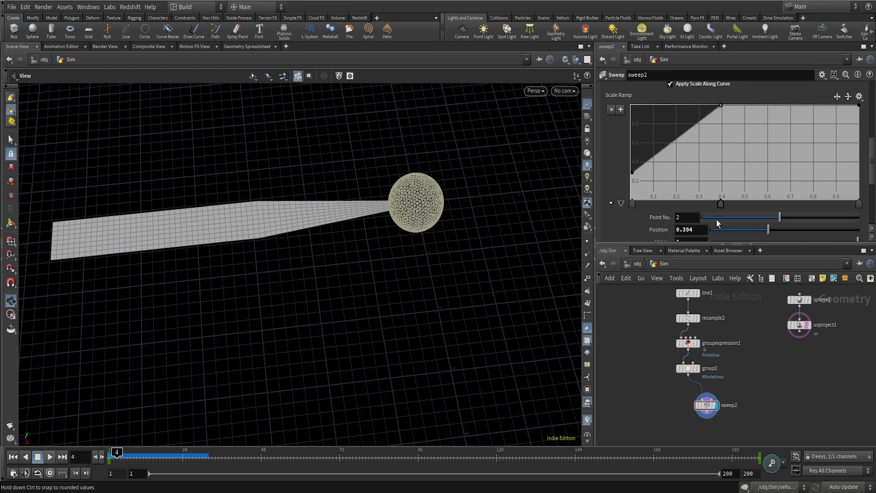
scroll(727, 224, down, 2)
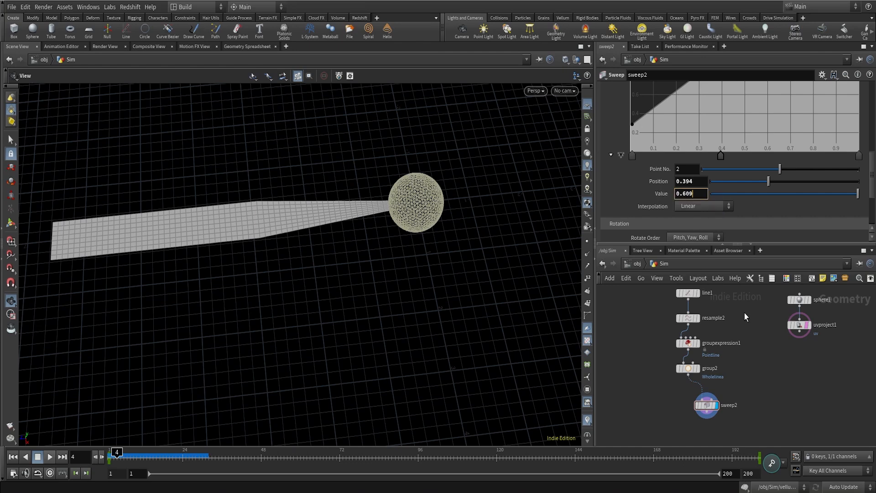
text(3)
key(Return)
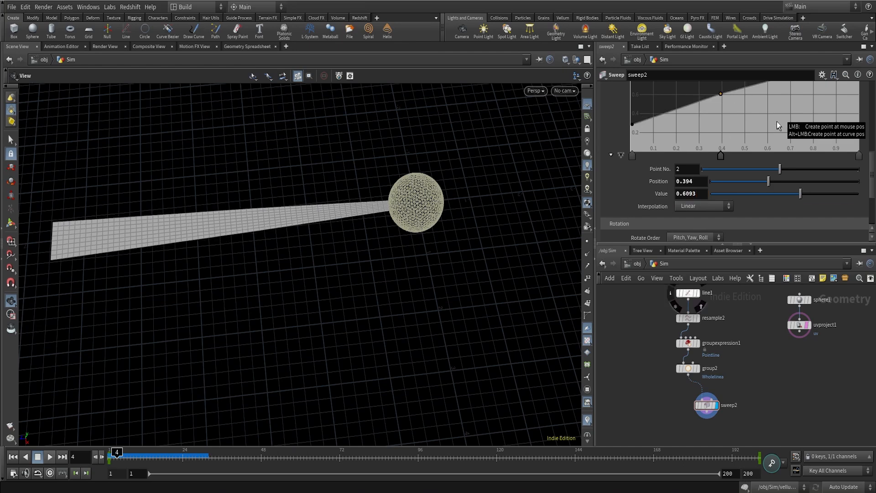
Add another Scale Ramp point between the middle and end points, at position 0.784 with a value of about 0.76
scroll(806, 139, up, 2)
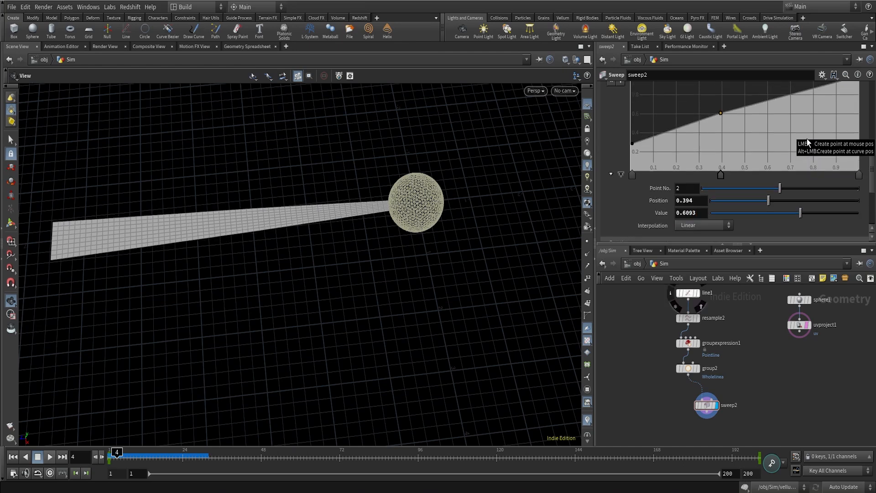
scroll(807, 139, up, 1)
click(801, 106)
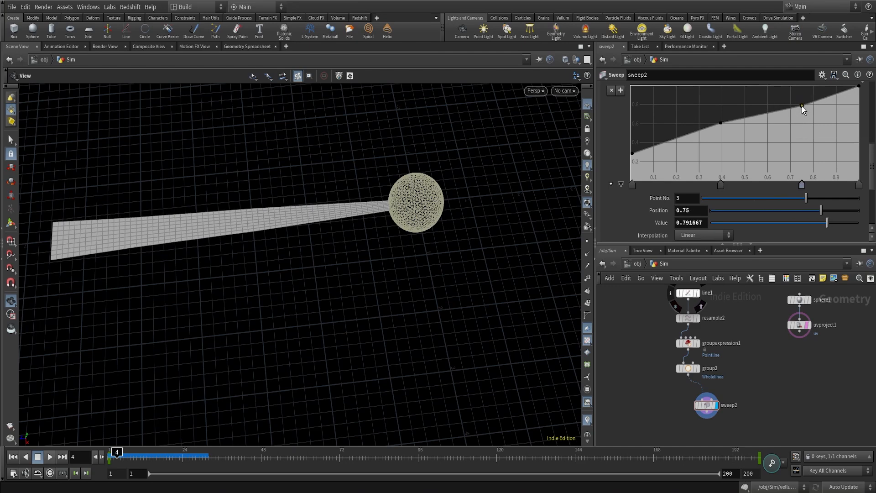
drag(801, 105, 809, 109)
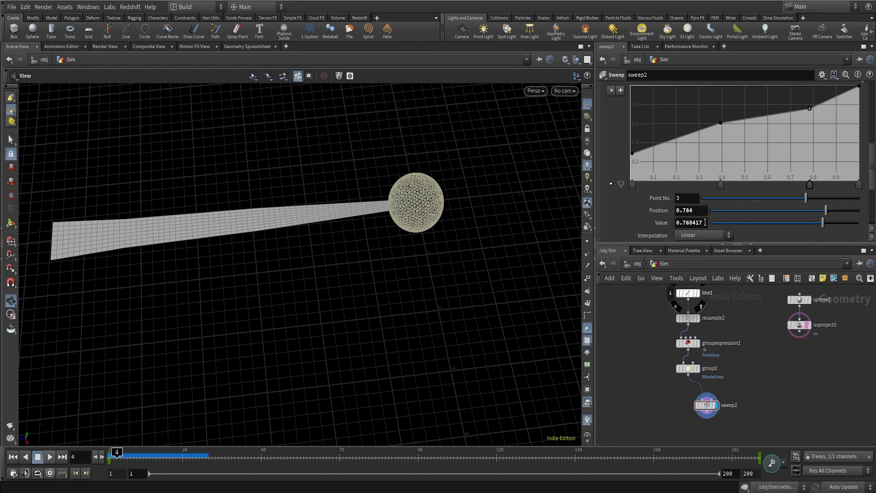
Set the value of point 3 in sweep2's scale ramp to 0.4687
drag(704, 222, 658, 222)
text(0.4)
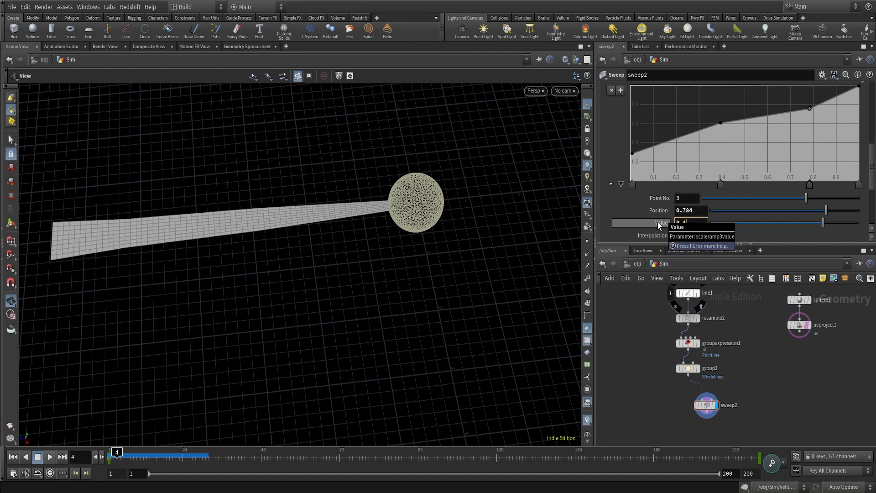
text(687)
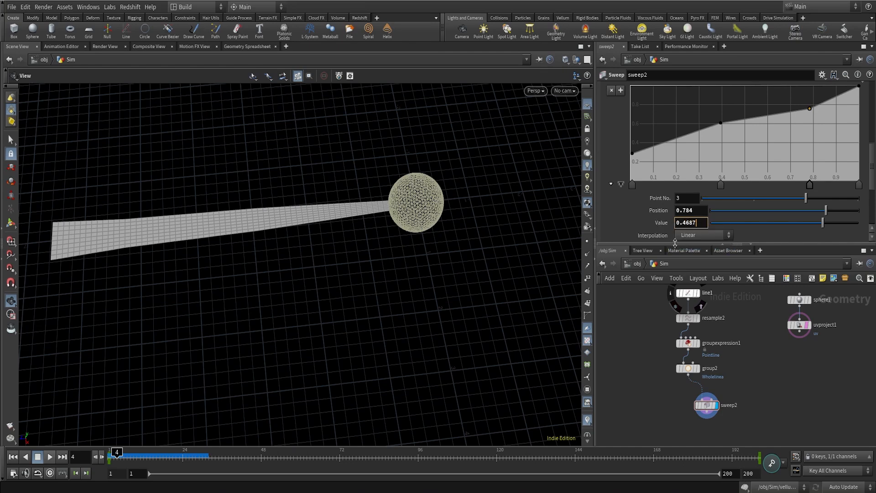
key(Return)
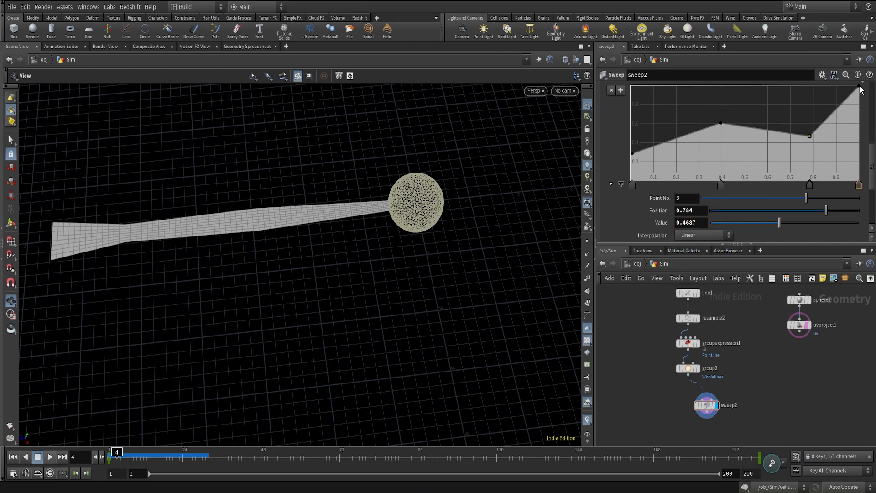
Lower the last point of the scale ramp and set its value to 0.2343
drag(858, 88, 873, 158)
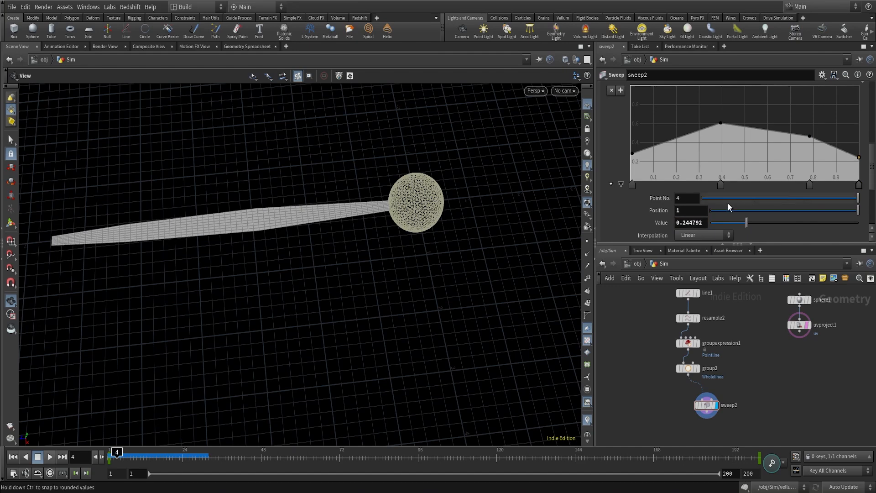
click(689, 223)
text(0)
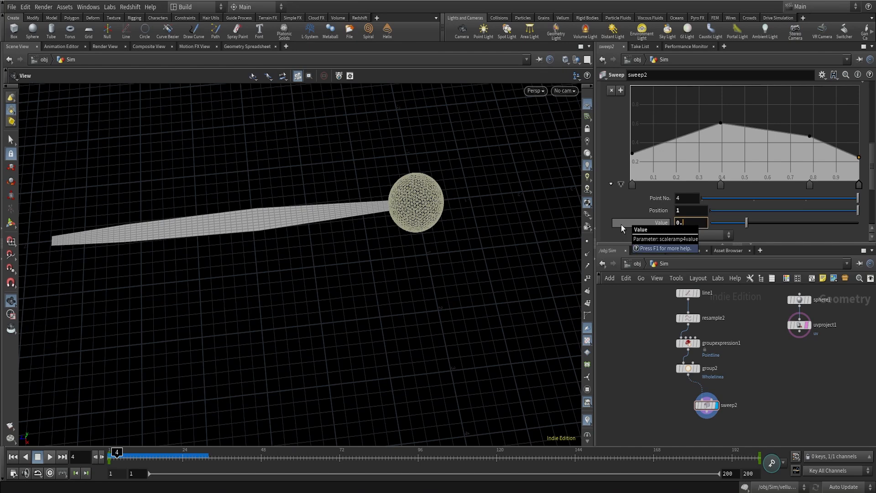
text(.2343)
key(Return)
Select all four points of the scale ramp and set their interpolation to B-Spline
click(632, 186)
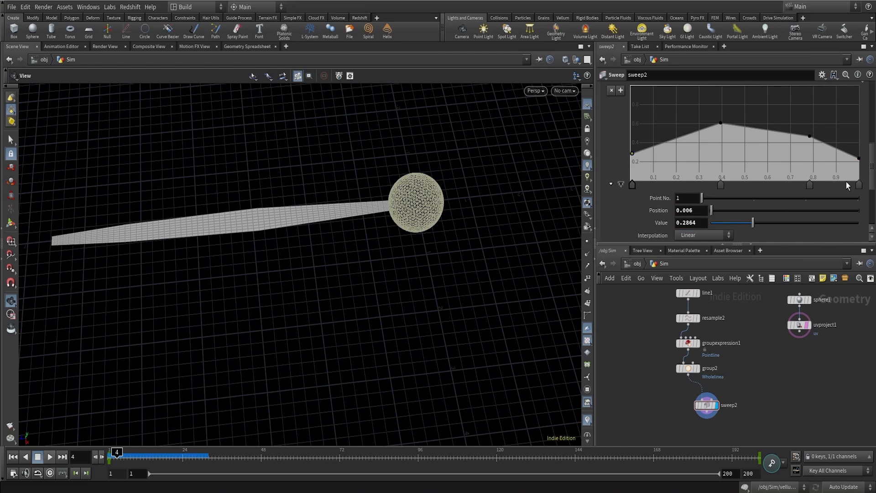
shift+click(858, 185)
right_click(632, 186)
mouse_move(640, 191)
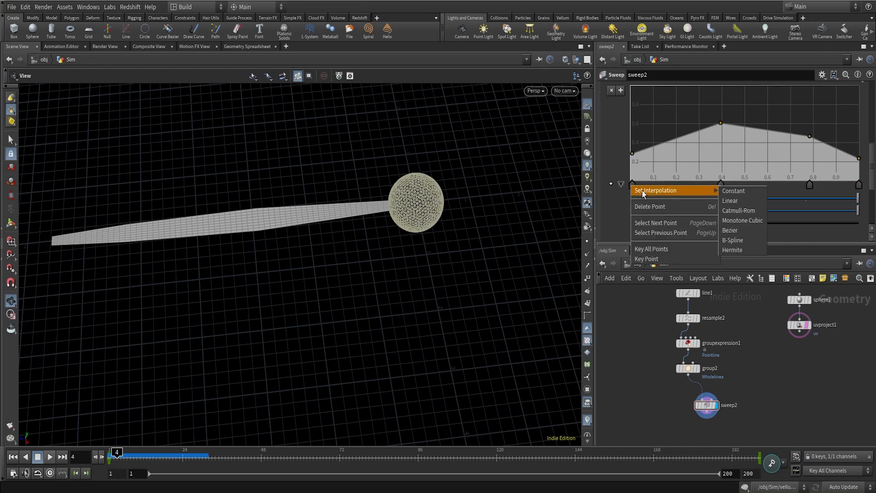
click(737, 240)
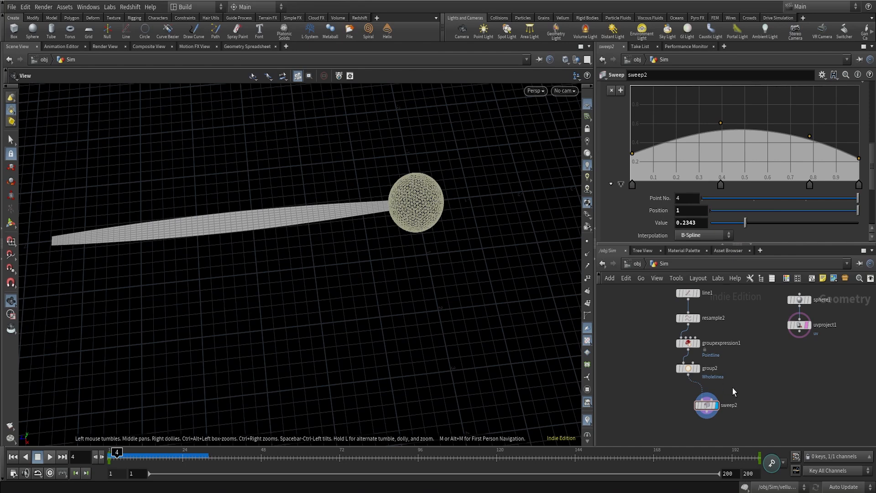
Lay out the five nodes from line1 to sweep2 in a tidy vertical chain
scroll(667, 340, down, 2)
drag(655, 304, 723, 402)
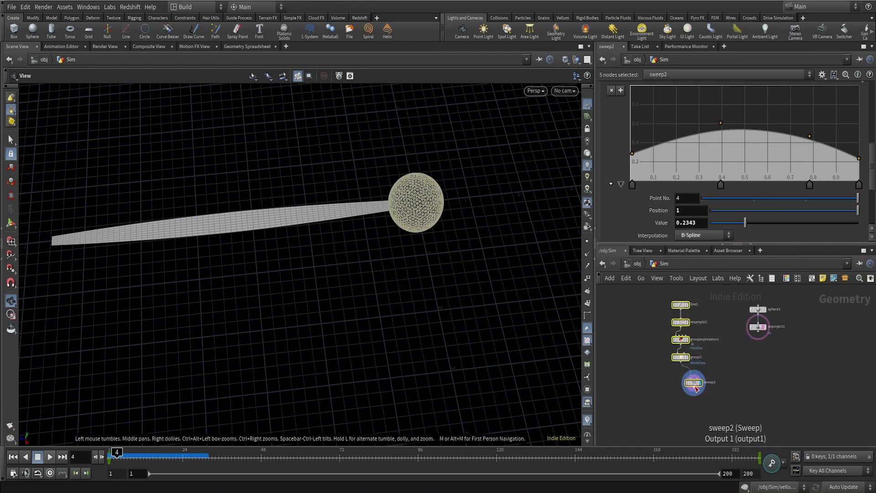
key(l)
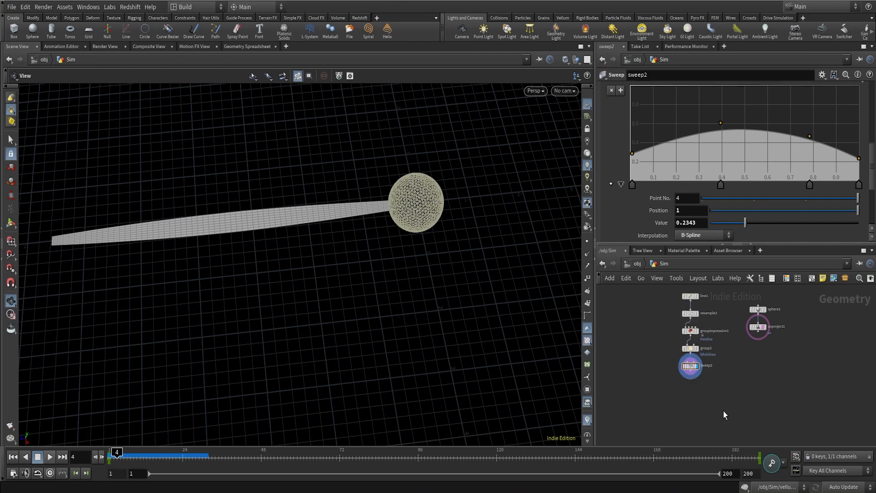
Add a Merge node, connect sweep2 and uvproject1 to it, and display its result
key(Tab)
text(merge)
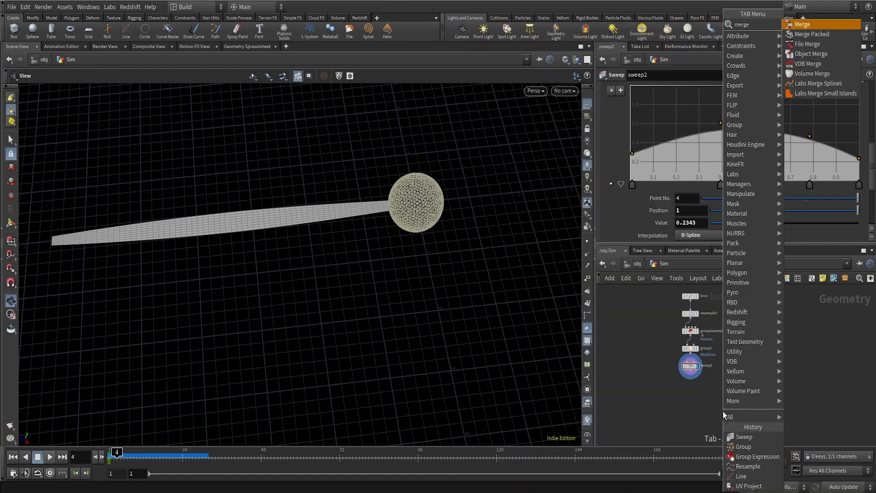
key(Return)
click(723, 412)
scroll(708, 394, up, 3)
drag(678, 357, 735, 416)
scroll(782, 345, down, 2)
click(791, 309)
click(748, 400)
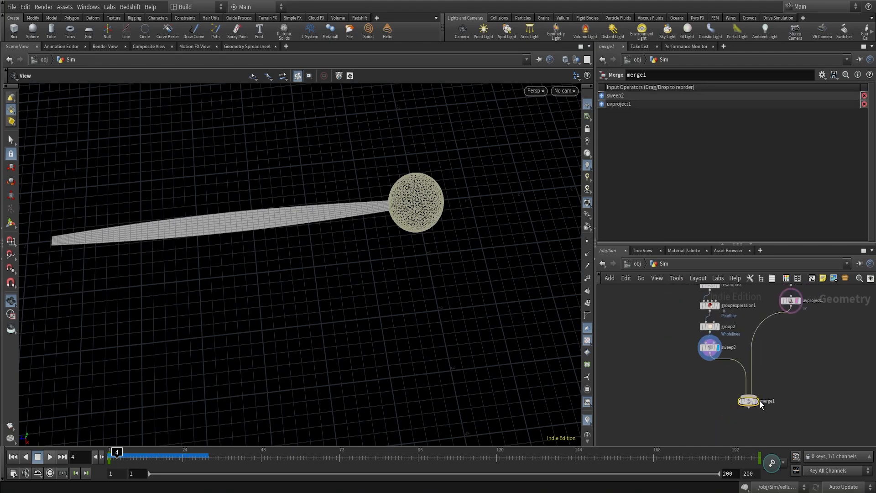
scroll(748, 401, up, 2)
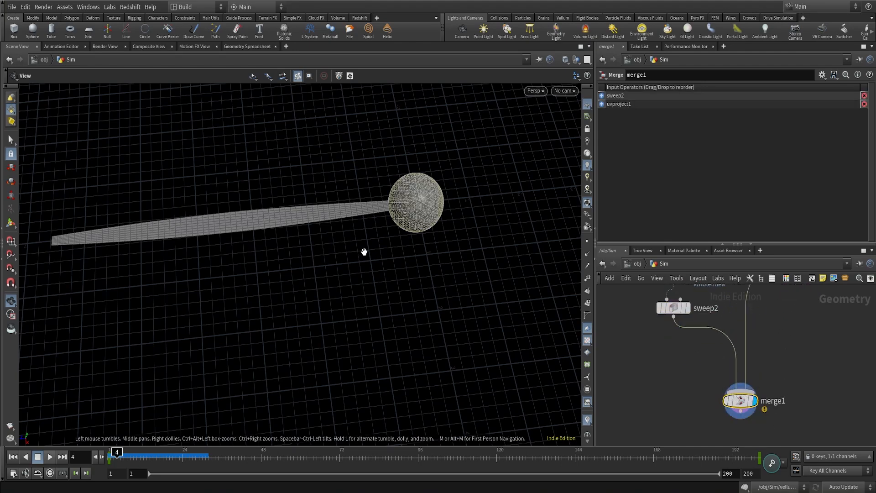
Enable Compute UVs on sweep2 and set both UV Scale values to 0.35
scroll(448, 303, up, 5)
middle_drag(680, 336, 681, 377)
click(676, 349)
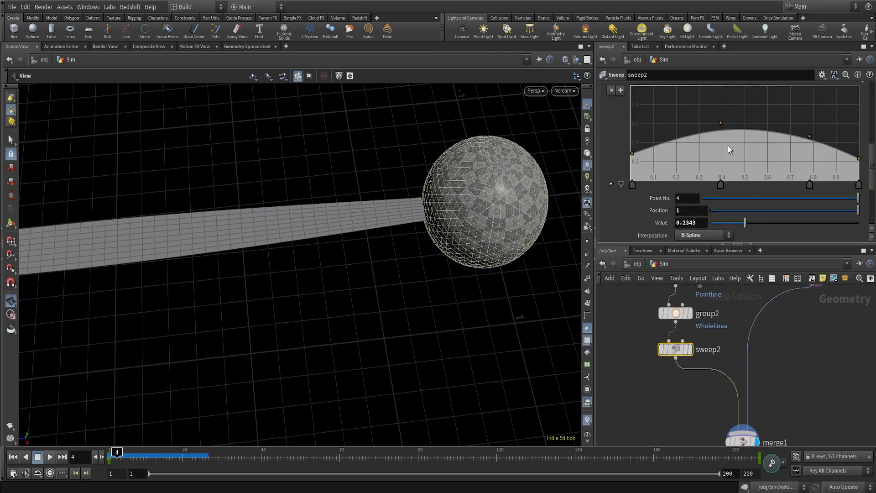
scroll(691, 223, up, 10)
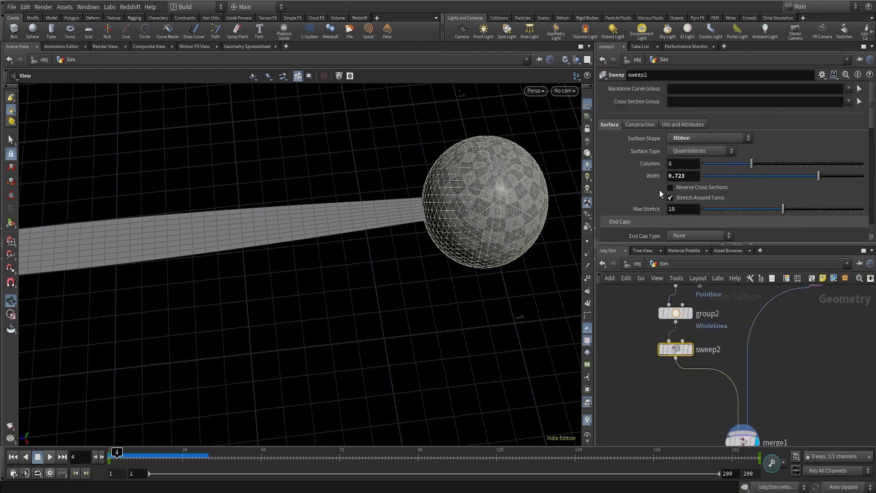
click(680, 124)
right_drag(323, 232, 475, 194)
scroll(607, 211, down, 2)
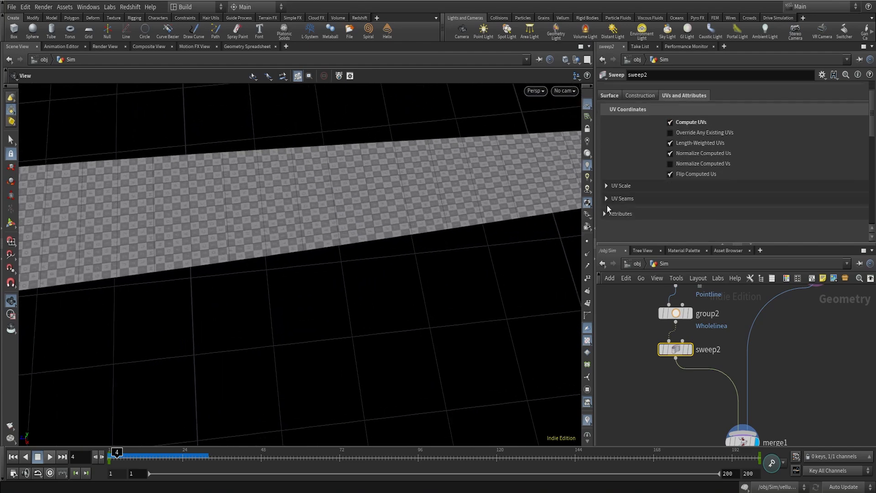
click(606, 186)
middle_drag(656, 199, 392, 214)
right_drag(524, 214, 278, 276)
middle_drag(395, 255, 350, 235)
Add a Copy to Points node in the free space beside merge1
middle_drag(804, 407, 800, 327)
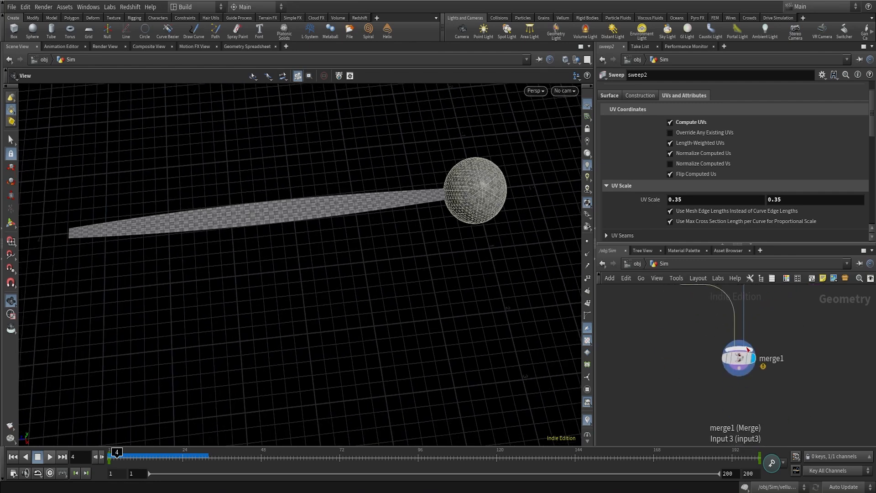
click(744, 357)
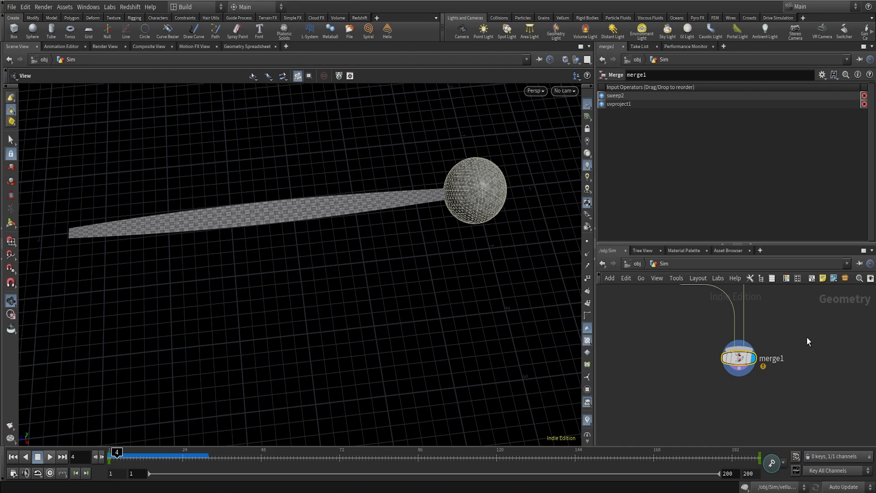
scroll(807, 337, down, 4)
middle_drag(831, 332, 693, 376)
key(Tab)
text(cop)
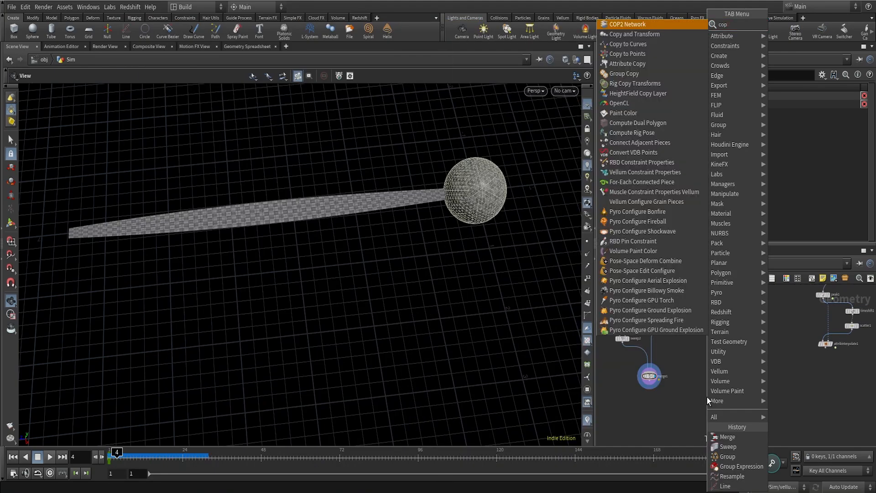
text(yto)
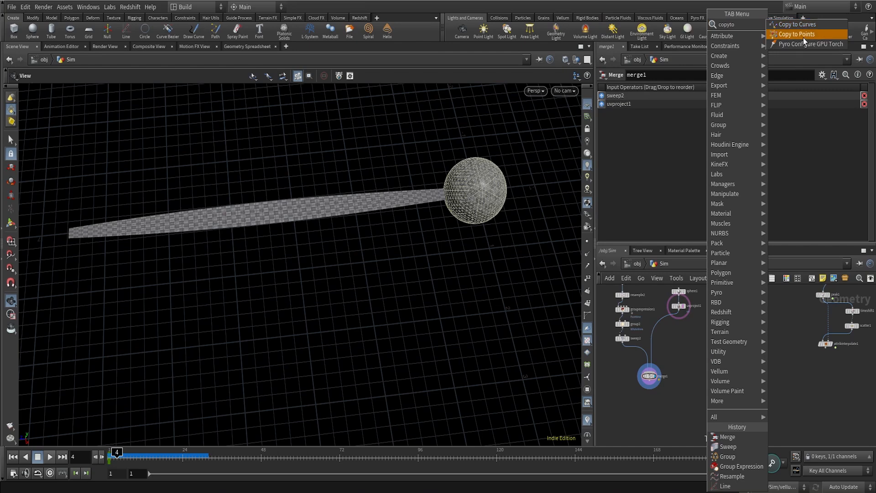
click(803, 38)
click(760, 422)
Connect merge1 as the geometry and attribinterpolate1 as the target points of copytopoints1, and display the node
scroll(759, 420, up, 3)
drag(759, 417, 612, 365)
scroll(810, 376, down, 2)
middle_drag(810, 376, 760, 371)
scroll(761, 370, up, 1)
drag(750, 405, 823, 319)
scroll(778, 397, up, 2)
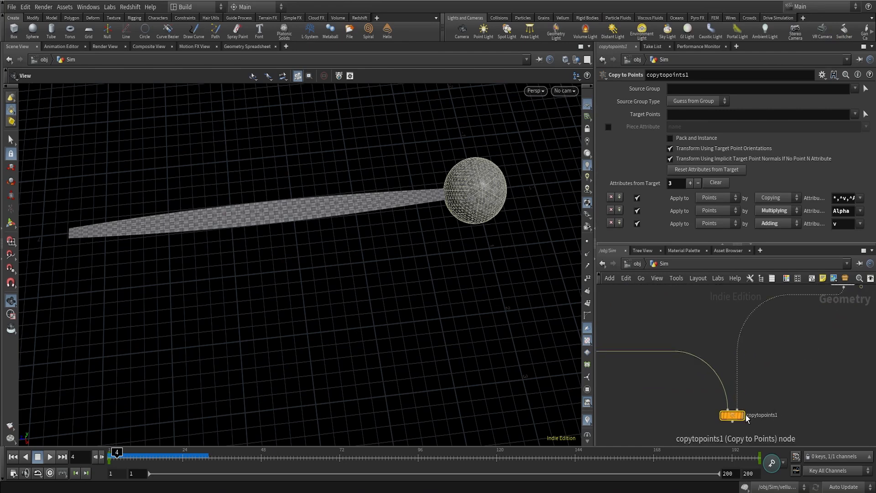
key(r)
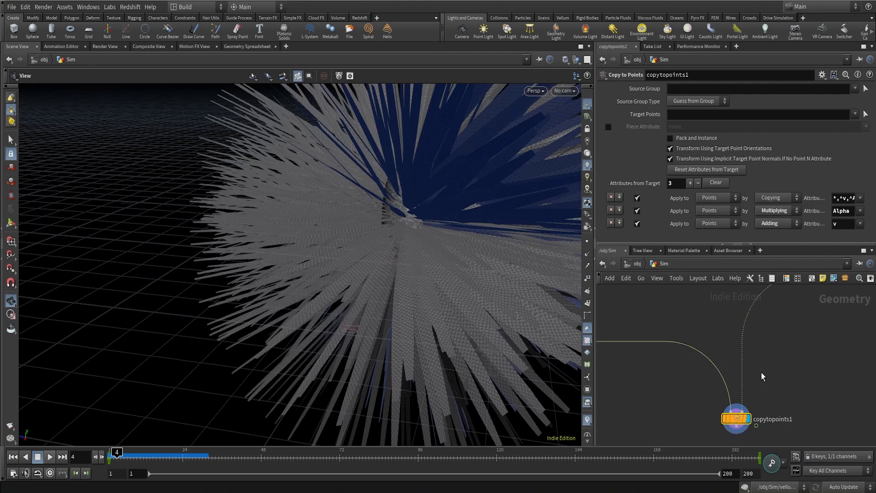
Insert an Attribute Adjust Float node between attribinterpolate1 and copytopoints1
scroll(805, 353, down, 2)
middle_drag(822, 290, 754, 323)
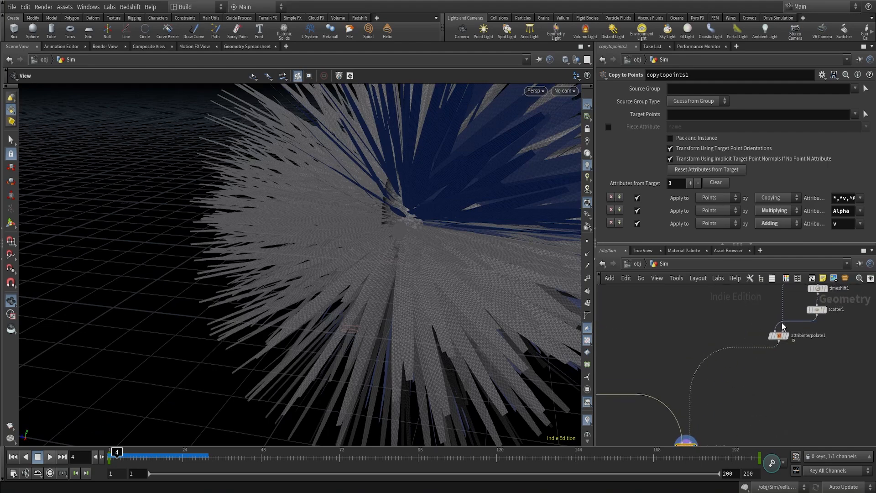
scroll(773, 361, up, 1)
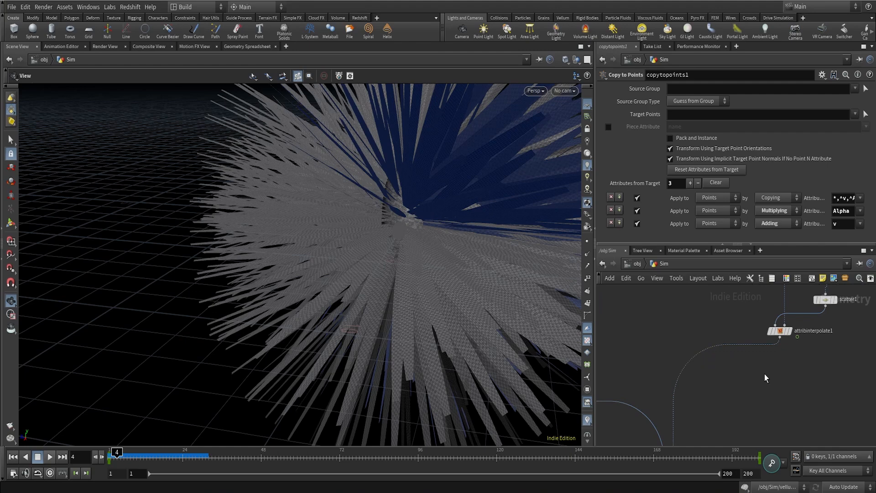
key(Tab)
text(aaf)
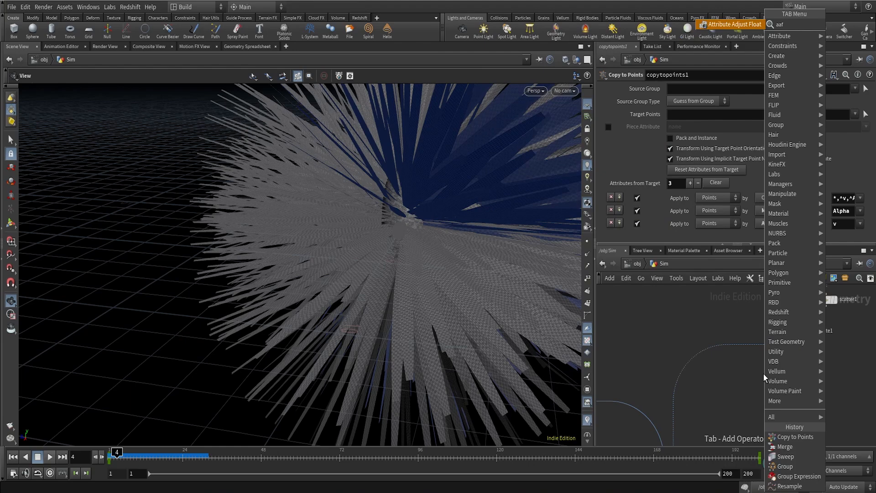
key(Return)
click(704, 354)
drag(704, 354, 772, 379)
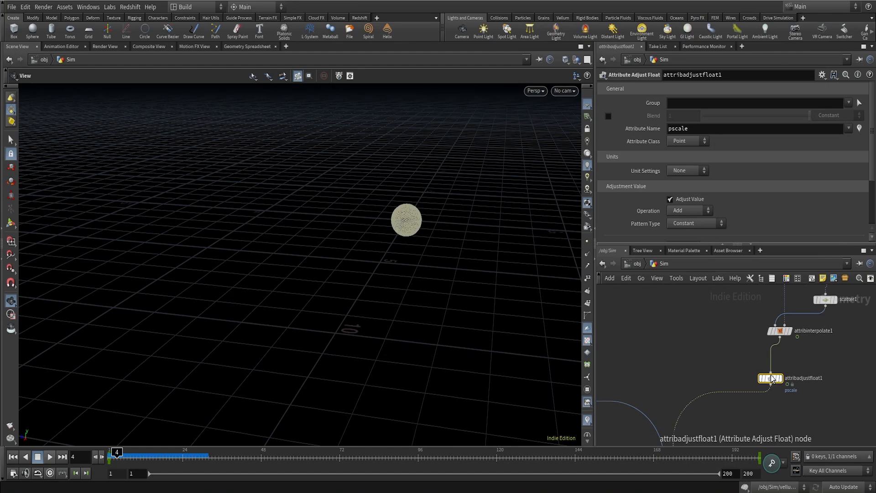
Set the constant value of the pscale adjustment to 0.1, keeping the Add operation
scroll(705, 164, down, 4)
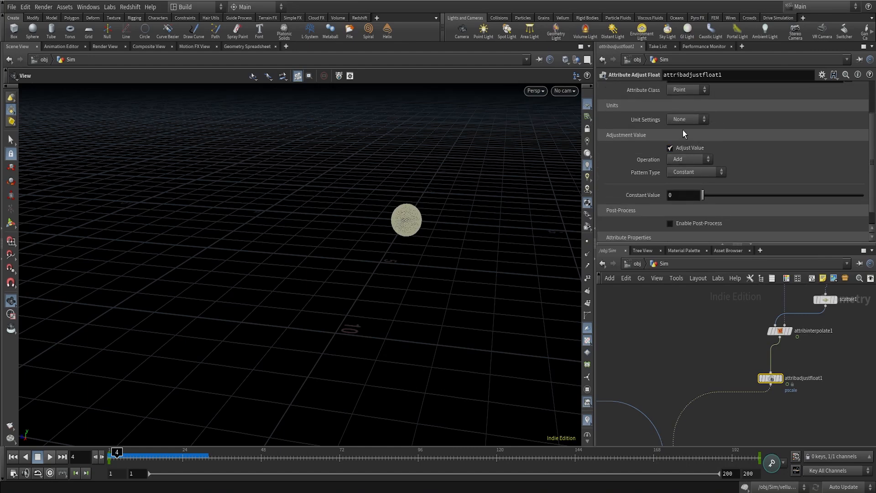
click(683, 161)
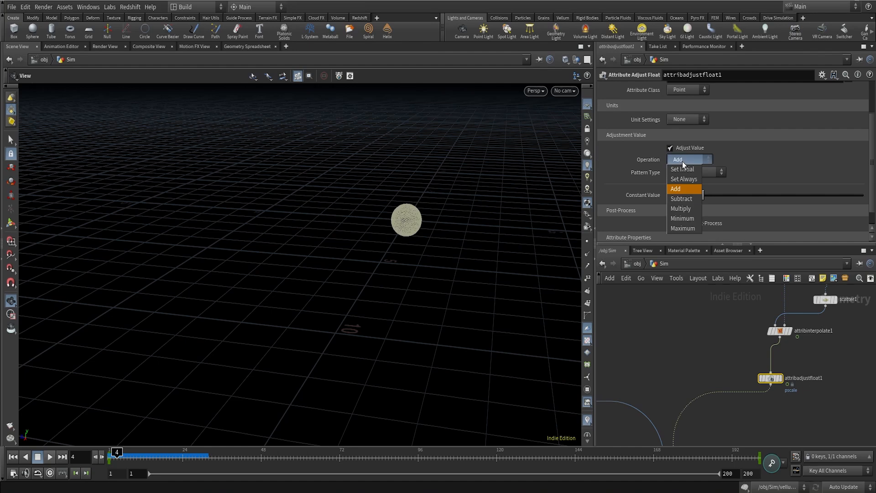
click(682, 161)
click(683, 170)
click(683, 172)
click(683, 195)
text(.1)
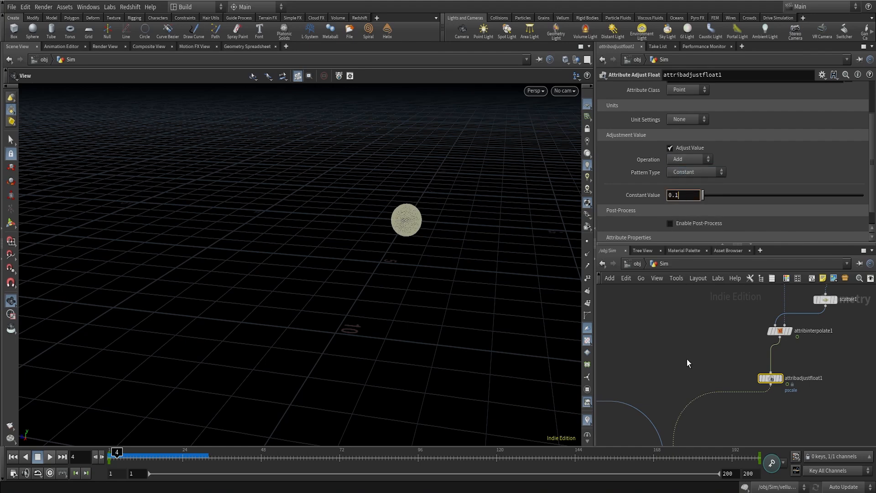
key(Return)
Inspect the copied spikes around the ring and turn off the template display of uvproject1
right_drag(409, 228, 568, 97)
drag(451, 197, 315, 186)
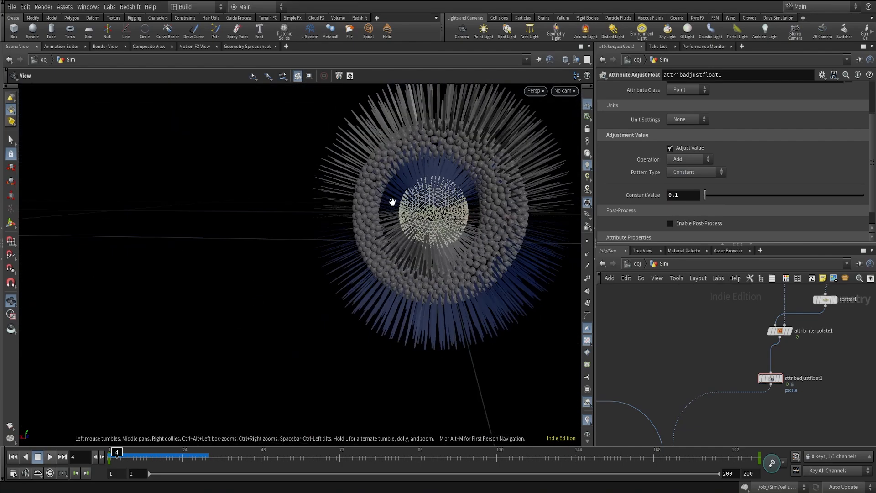
right_drag(495, 246, 619, 152)
drag(319, 292, 360, 338)
scroll(710, 359, down, 5)
middle_drag(683, 378, 765, 338)
scroll(689, 319, up, 6)
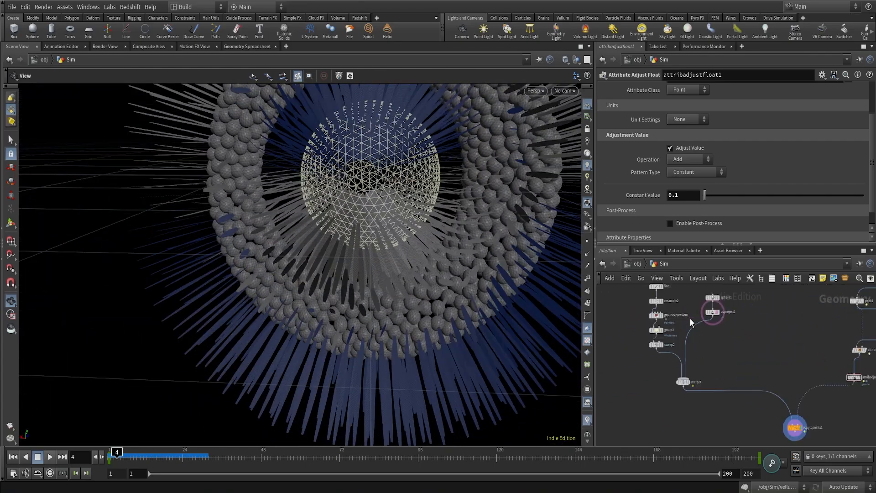
click(749, 324)
drag(383, 231, 315, 319)
scroll(707, 353, down, 3)
scroll(694, 336, up, 2)
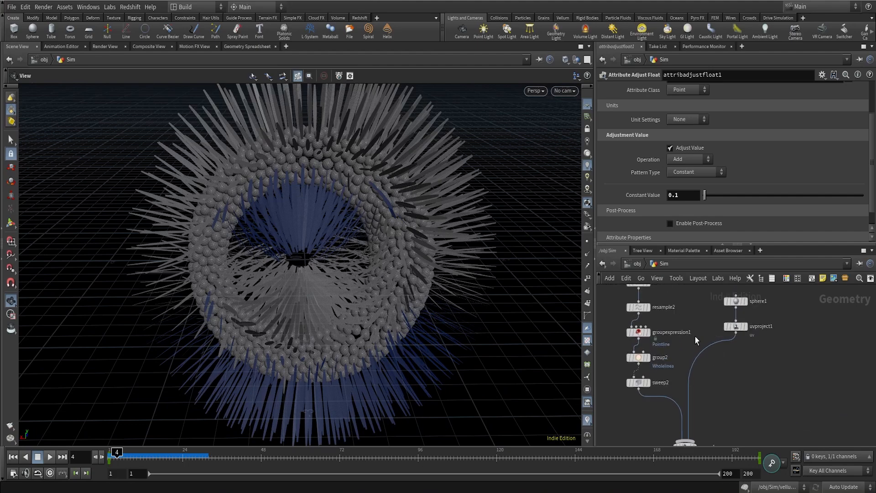
Set the Force Total Count of scatter1 to 200
scroll(771, 363, down, 3)
middle_drag(778, 367, 631, 352)
scroll(742, 379, up, 2)
middle_drag(799, 318, 770, 359)
scroll(769, 360, up, 1)
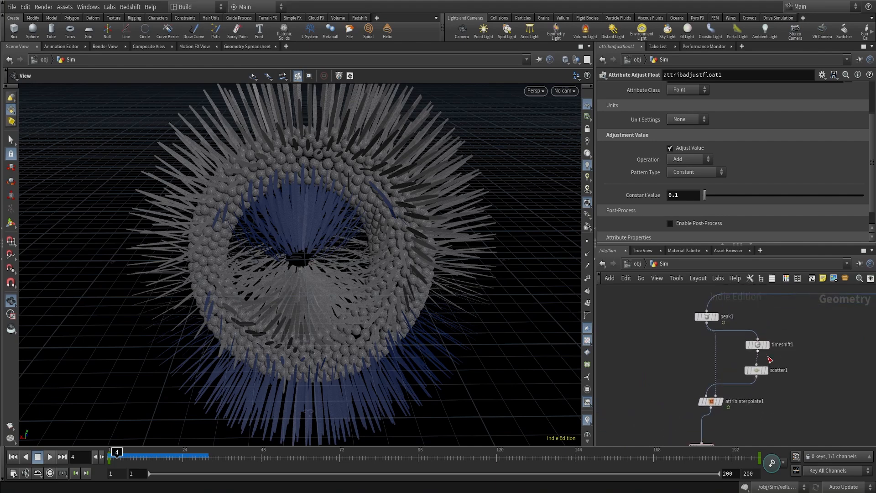
scroll(758, 370, up, 1)
click(752, 374)
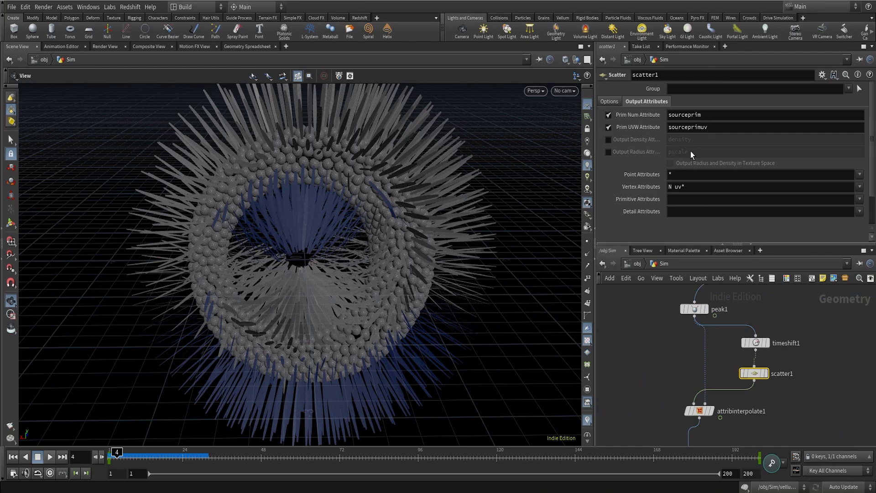
click(604, 101)
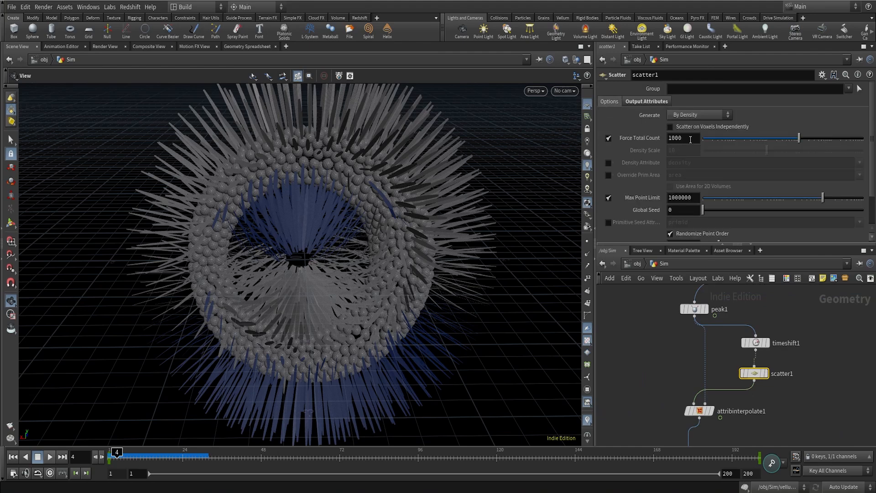
double_click(673, 139)
text(200)
key(Return)
scroll(348, 260, up, 5)
scroll(388, 290, down, 8)
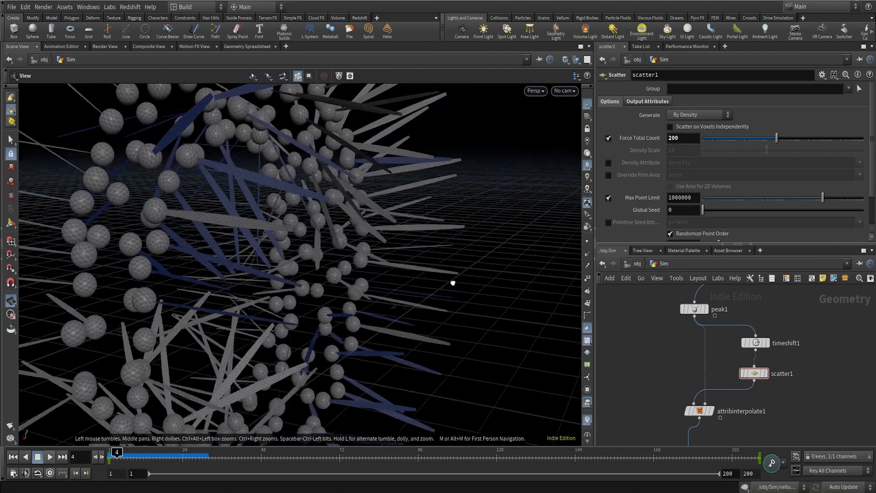
Select copytopoints1 and examine the copied strands and sphere tips around the ring
scroll(806, 417, down, 5)
middle_drag(805, 419, 801, 332)
scroll(710, 391, up, 1)
scroll(710, 391, up, 2)
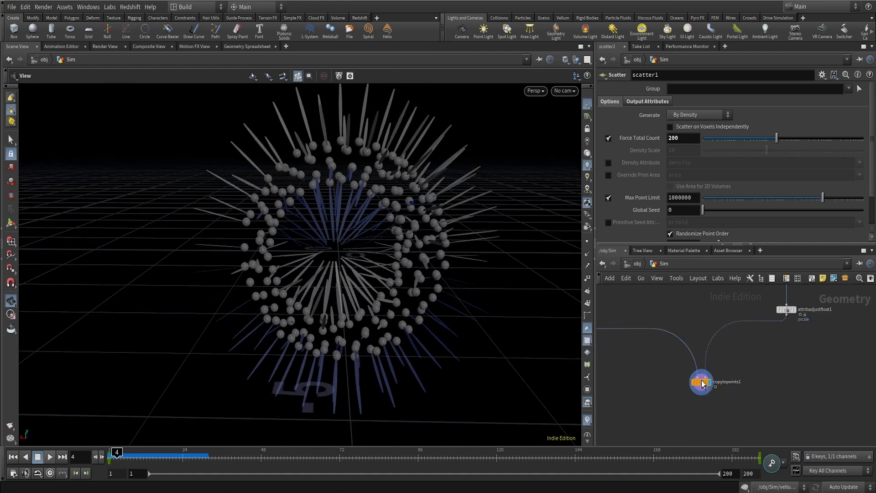
click(698, 394)
mouse_move(702, 389)
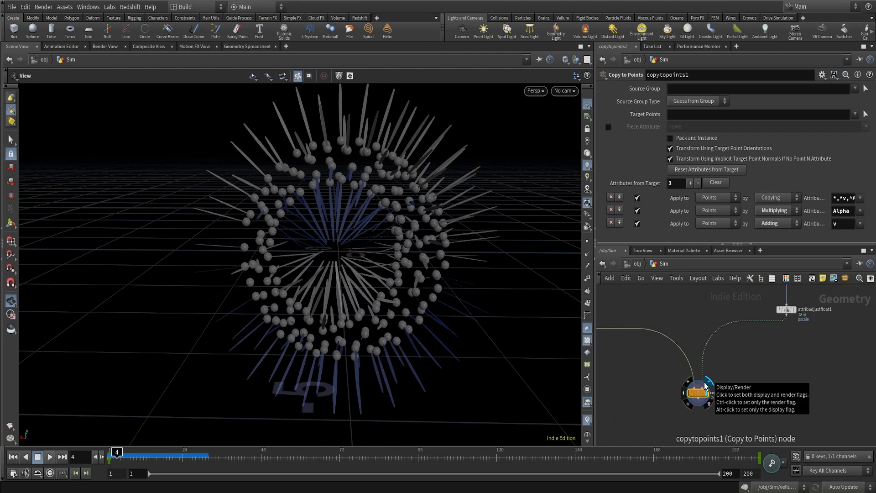
middle_drag(319, 225, 270, 237)
right_drag(309, 251, 335, 261)
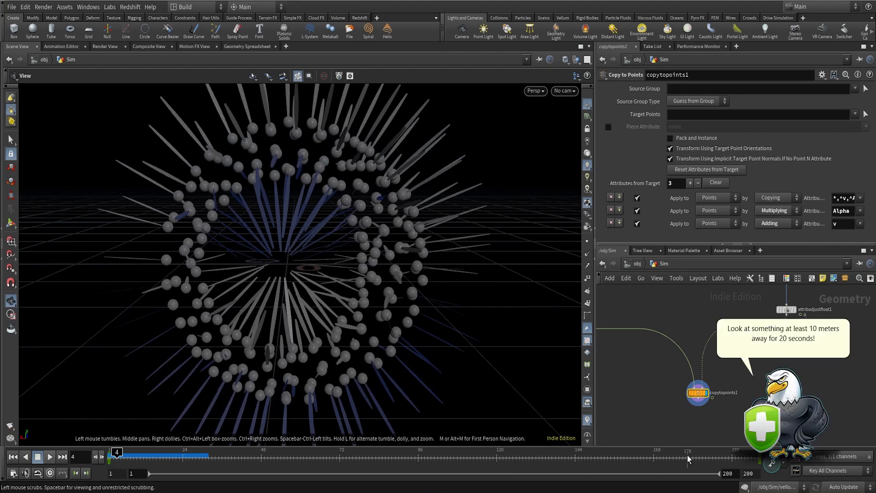
click(774, 433)
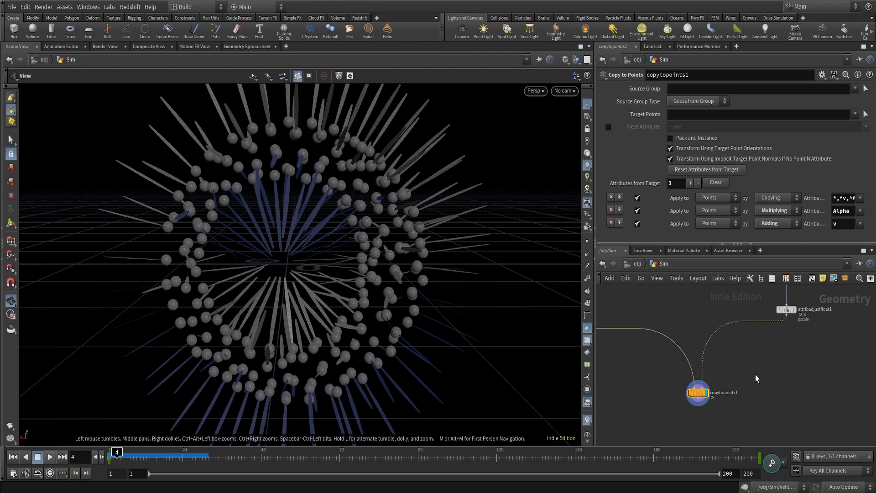
Add a Split node directly below copytopoints1, wired to its output
middle_drag(773, 368, 770, 341)
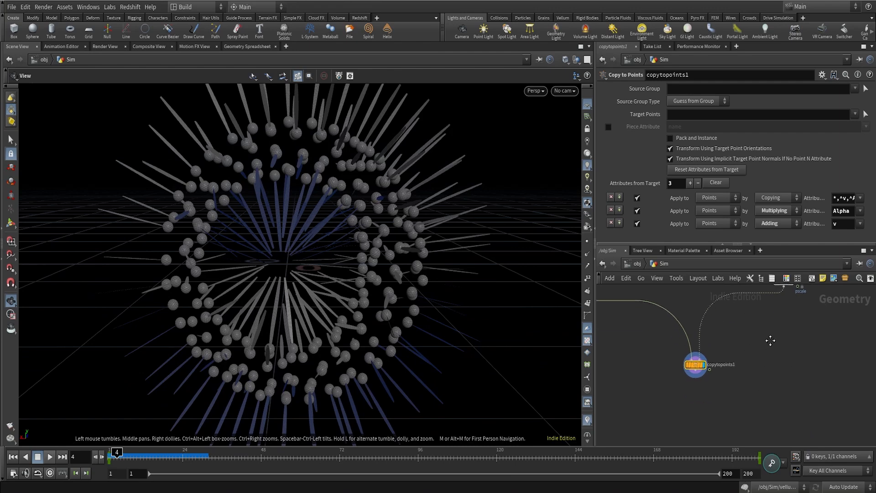
click(709, 369)
middle_drag(722, 422, 717, 392)
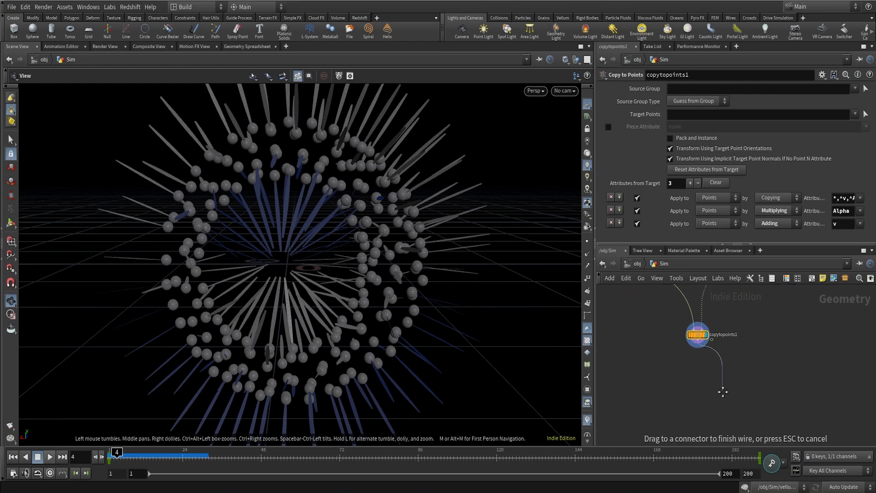
key(Tab)
text(split)
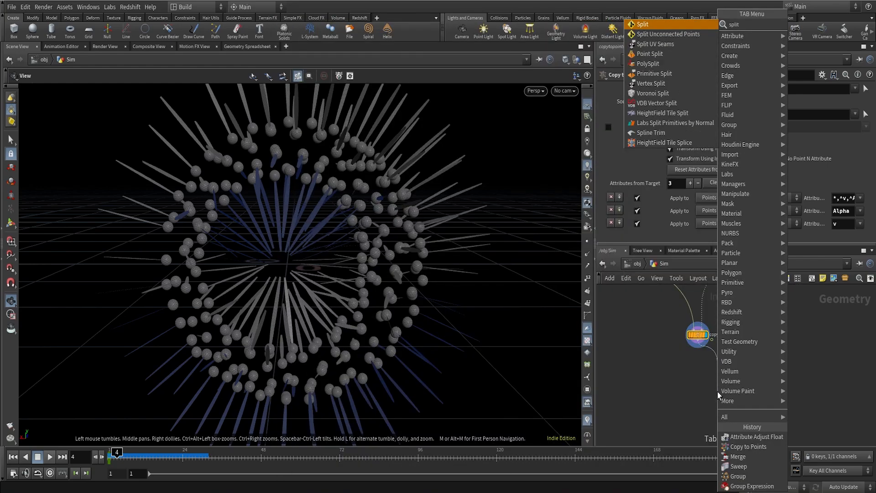
key(Return)
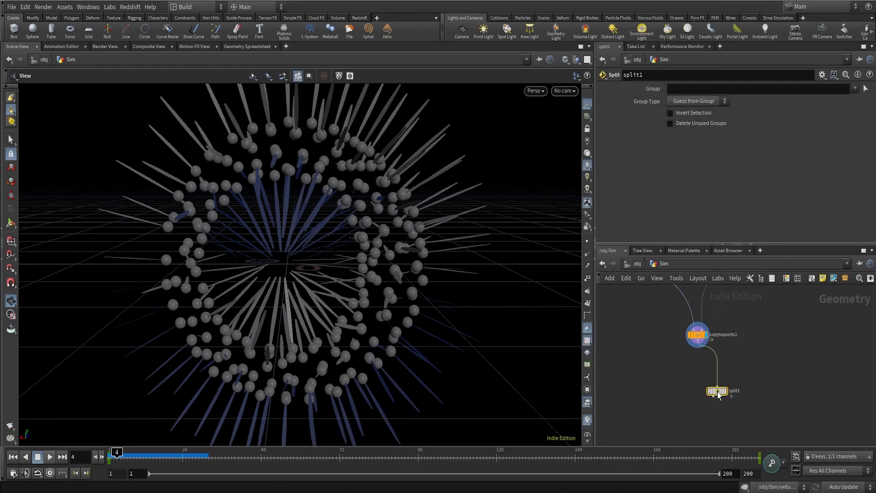
click(698, 382)
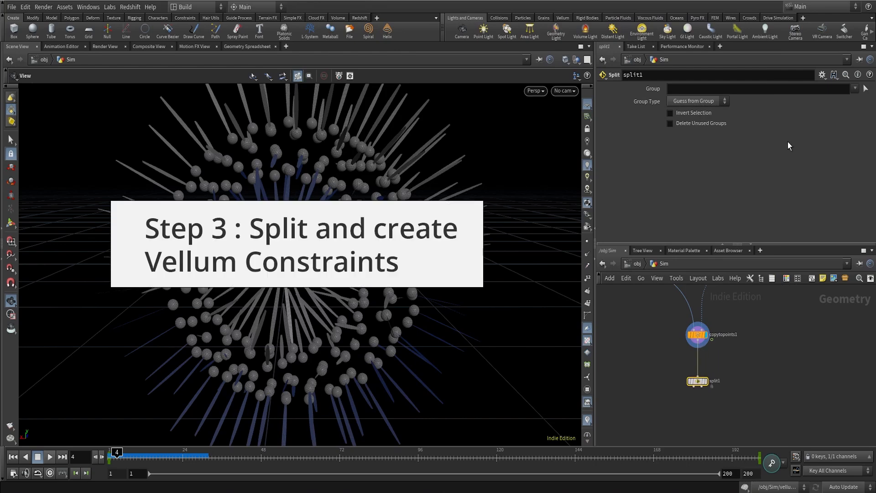
Set the group of split1 to Wholelinea and display the node
click(855, 89)
click(847, 108)
scroll(724, 373, up, 4)
click(677, 392)
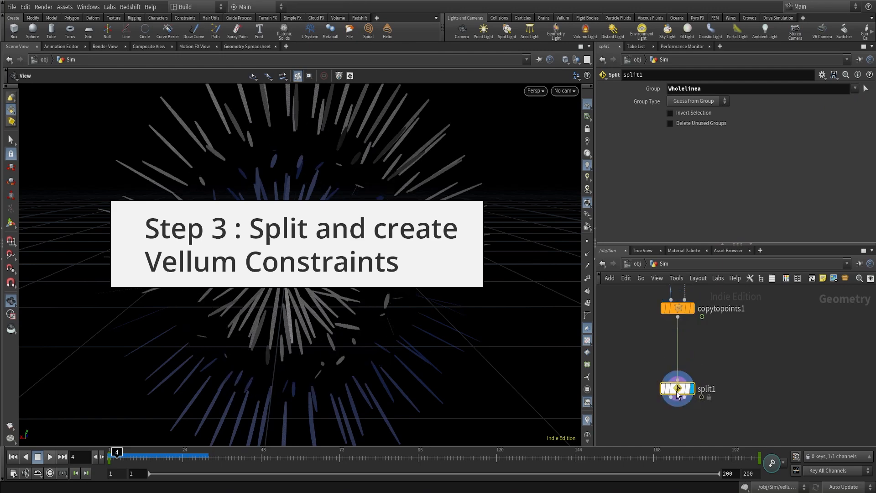
scroll(730, 358, down, 2)
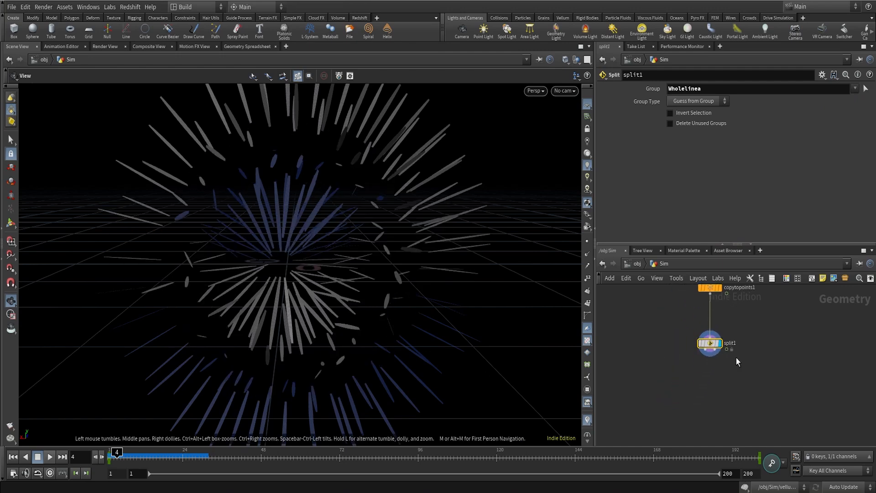
Add a Null to the second output of split1 and name it Balloons
middle_drag(737, 357, 713, 327)
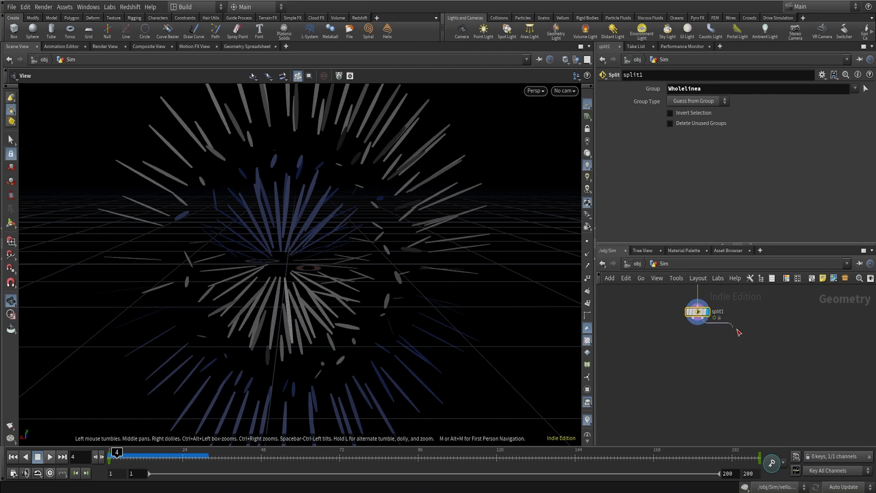
drag(705, 320, 773, 349)
text(null)
key(Return)
scroll(791, 353, up, 3)
double_click(790, 346)
text(Ba)
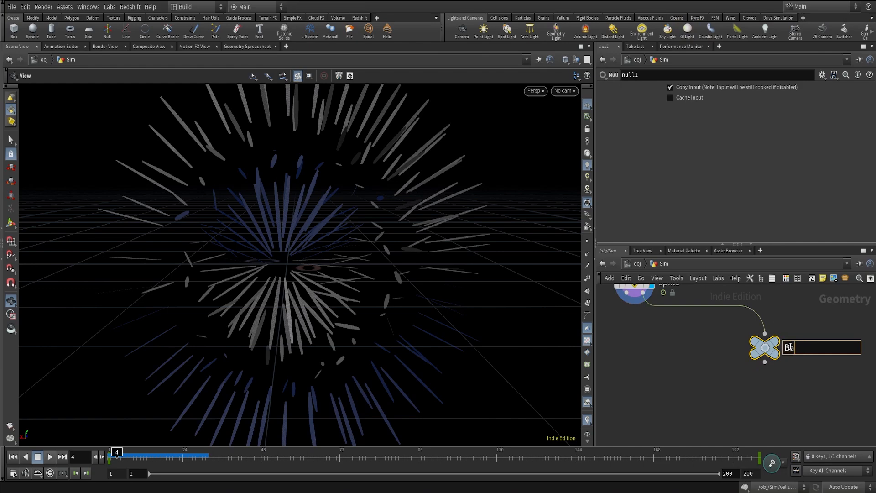
text(lloons)
click(697, 331)
Duplicate the Balloons null, wire the copy to the first output of split1 and rename it Whole_line
scroll(668, 340, down, 3)
middle_drag(668, 341, 729, 351)
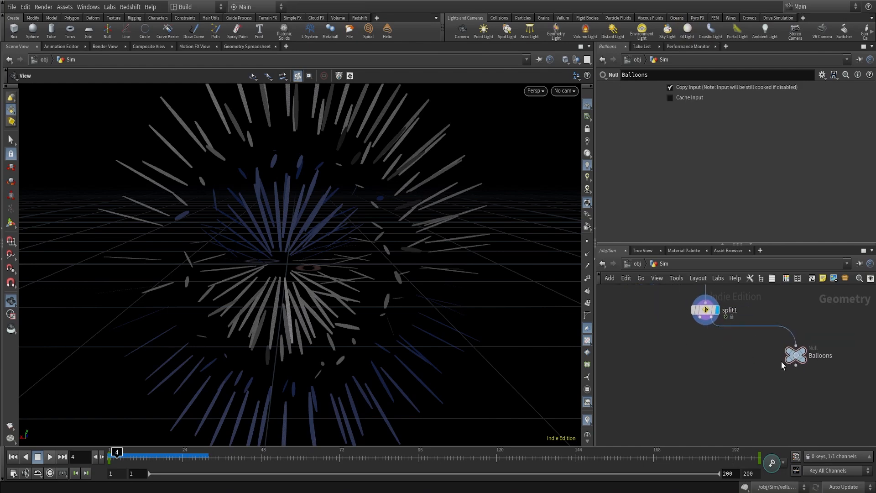
alt+drag(798, 361, 716, 360)
alt+drag(622, 361, 622, 361)
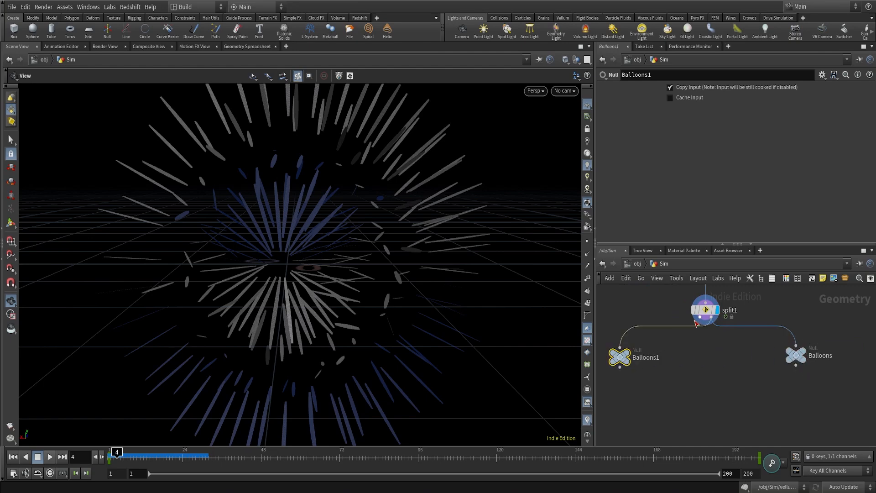
drag(698, 324, 644, 359)
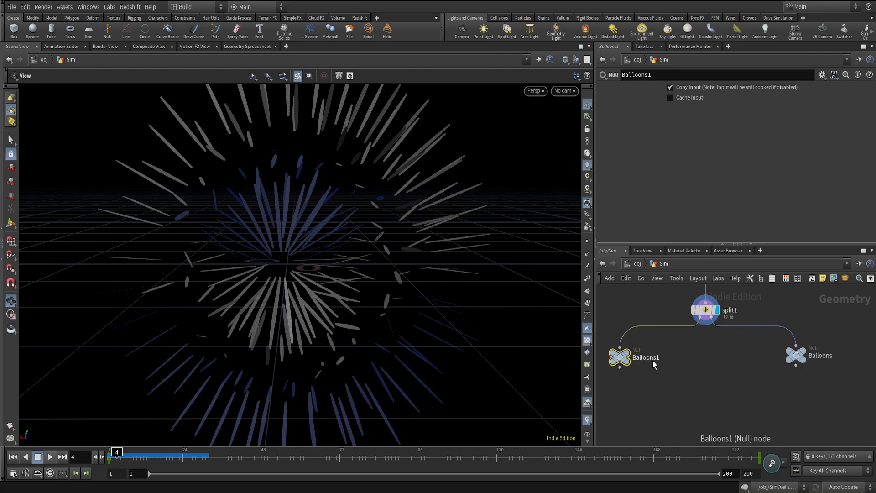
scroll(652, 360, up, 1)
double_click(653, 361)
text(Whole)
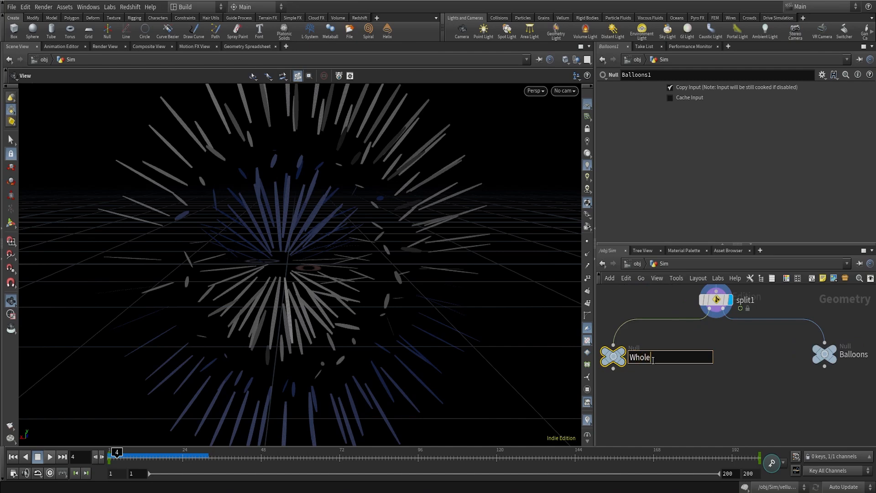
text(_line)
key(Return)
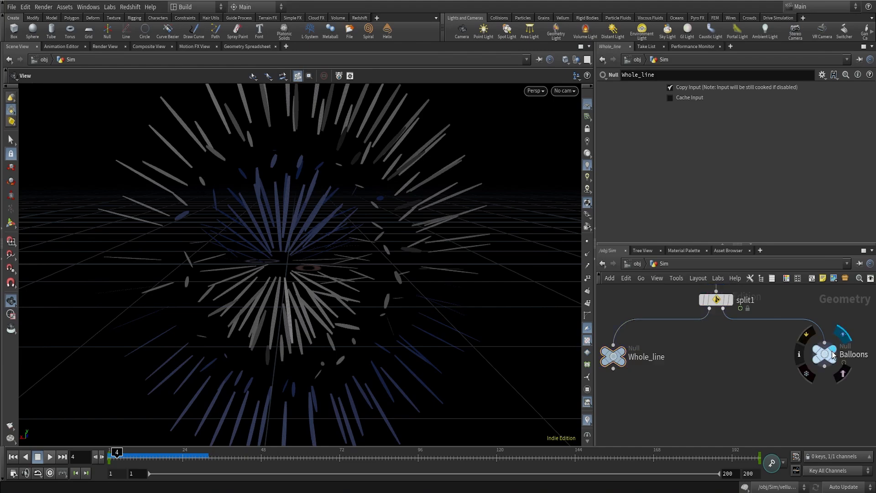
Display the Balloons null and append an Attribute Delete node to its output
click(828, 358)
right_drag(386, 209, 434, 293)
middle_drag(837, 400, 753, 365)
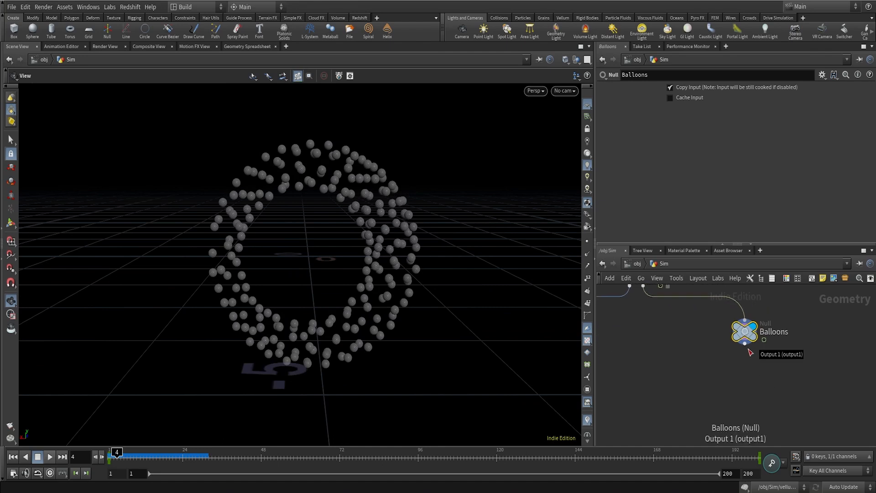
drag(748, 349, 718, 361)
key(Tab)
text(ade)
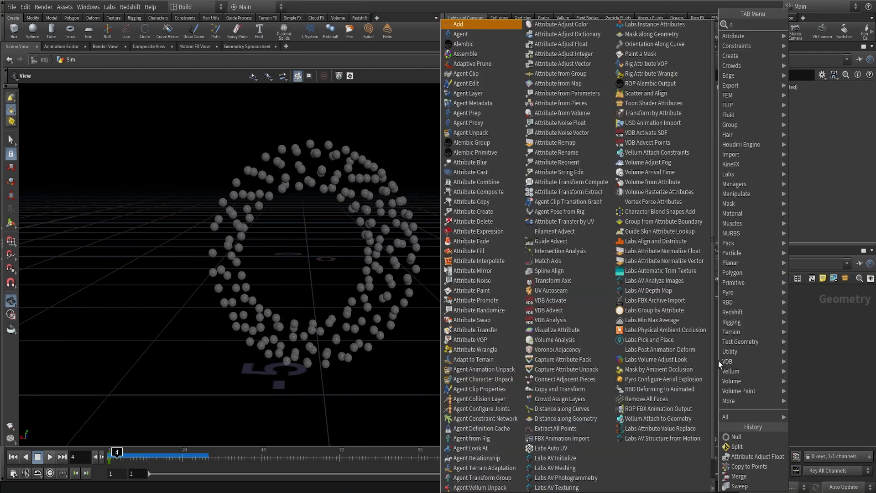
key(Return)
click(718, 365)
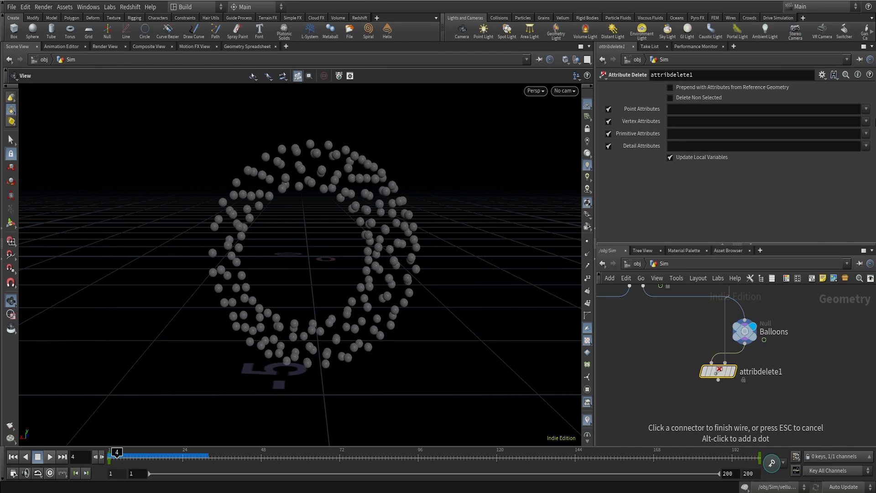
click(866, 110)
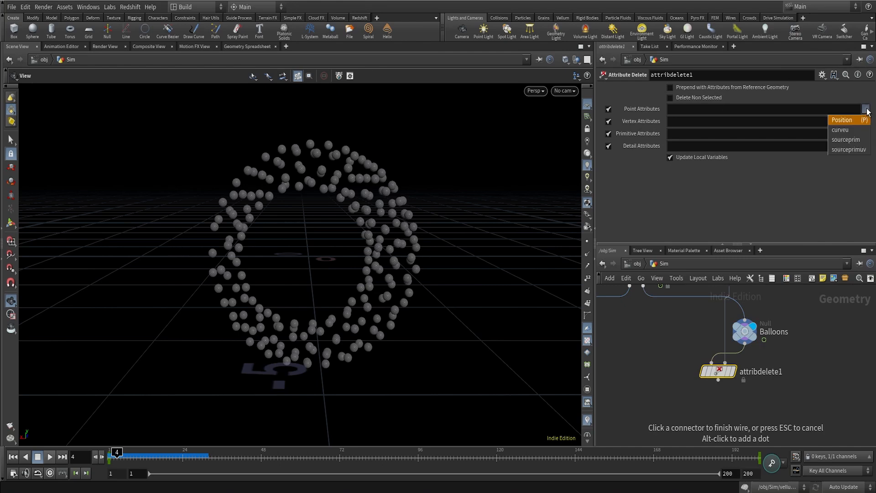
click(866, 109)
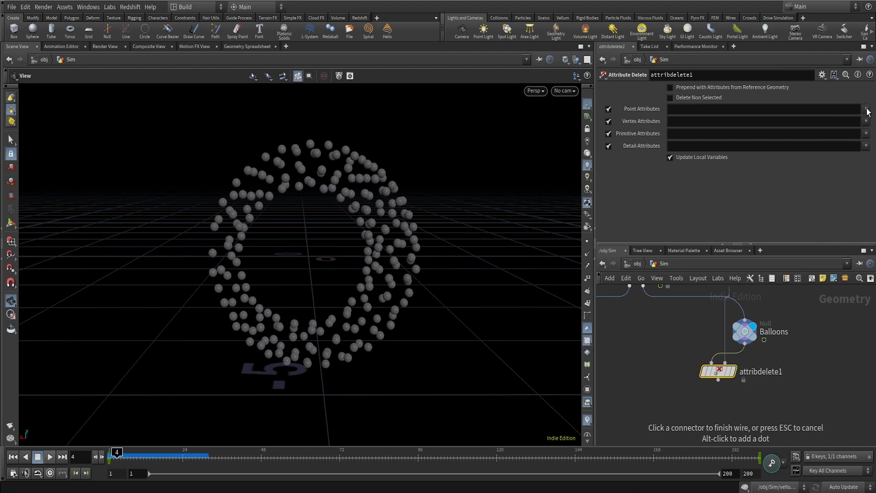
click(794, 109)
text(*)
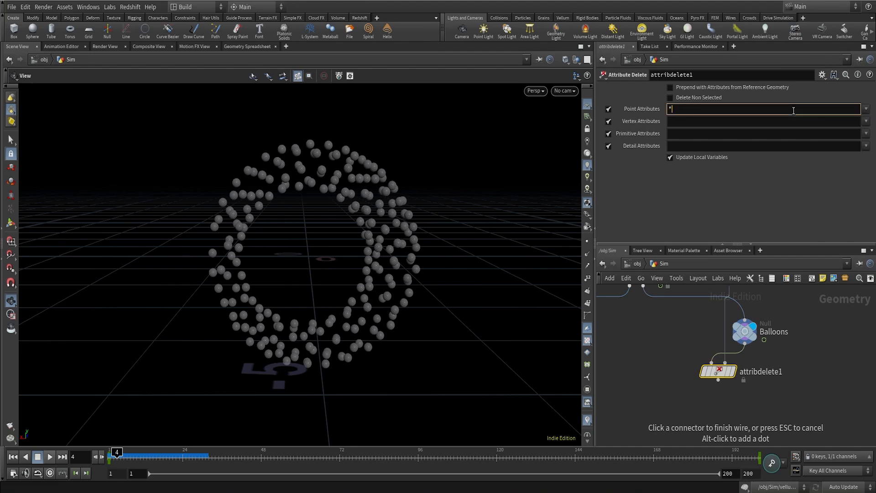
click(866, 122)
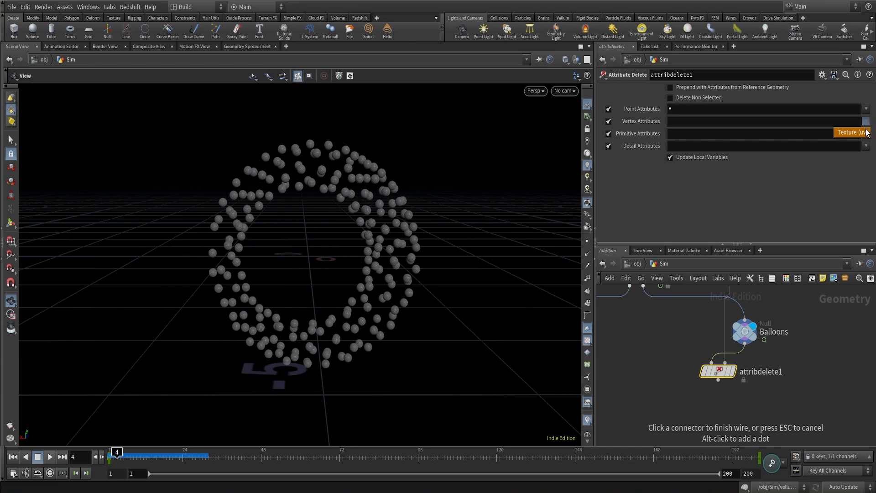
click(865, 123)
click(672, 110)
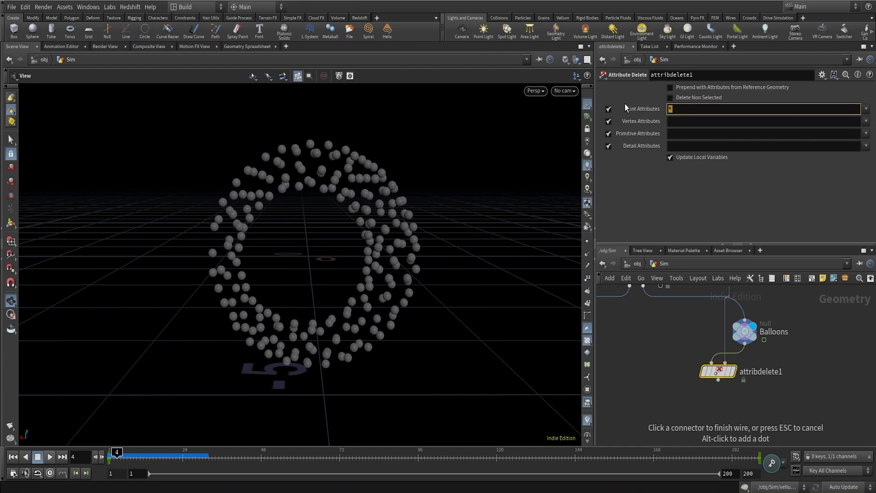
Set the Vertex Attributes of attribdelete1 to uv and enable Delete Non Selected
click(866, 121)
click(844, 133)
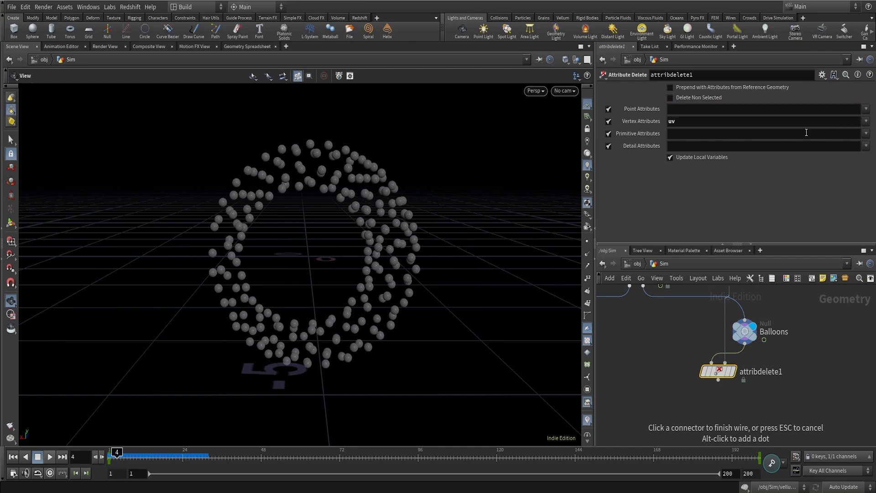
click(670, 97)
Display attribdelete1 and check its node info for the remaining attributes and groups
click(693, 371)
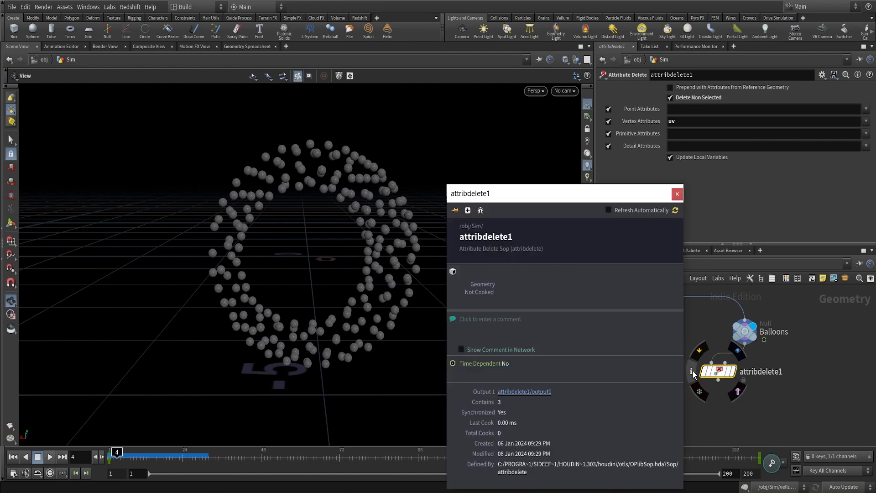
click(677, 194)
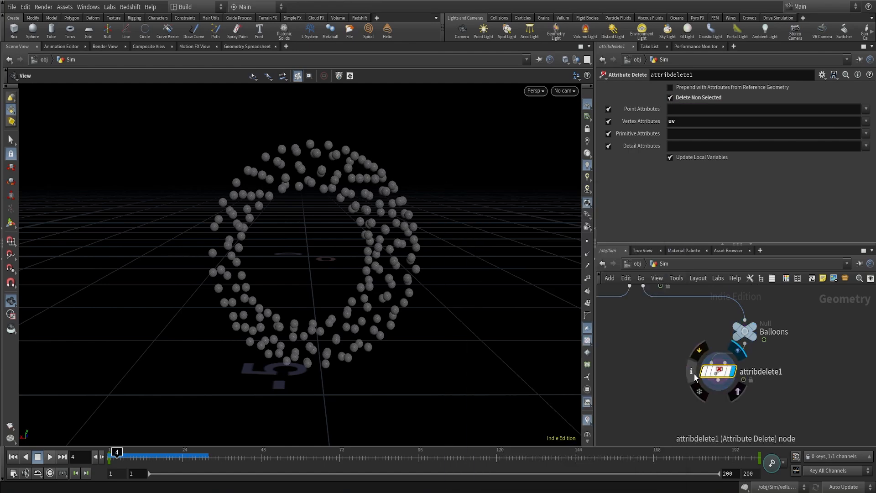
click(692, 372)
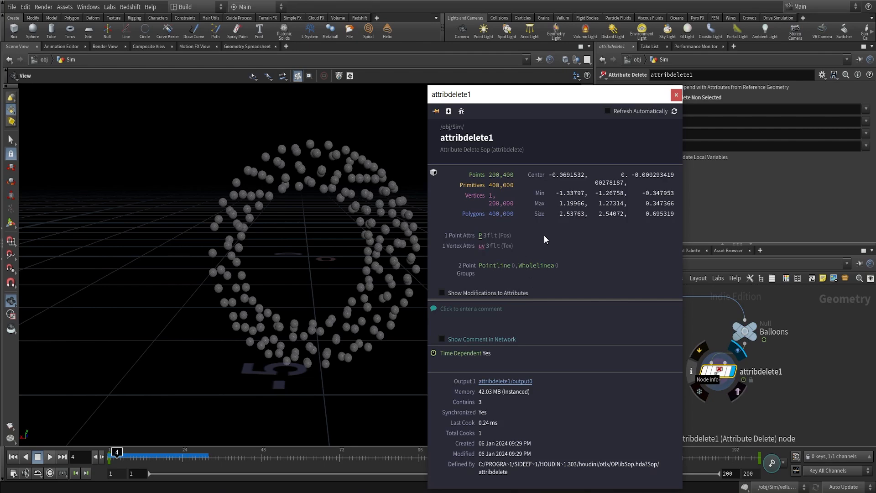
click(676, 95)
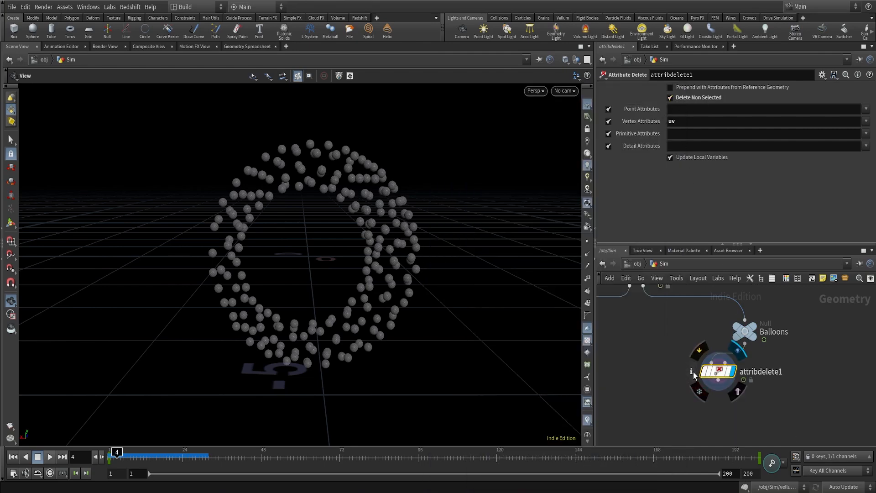
Close attribdelete1's node info, append a Group node to its output and display the new group
click(692, 371)
click(677, 95)
middle_drag(773, 376, 775, 314)
drag(726, 324, 689, 368)
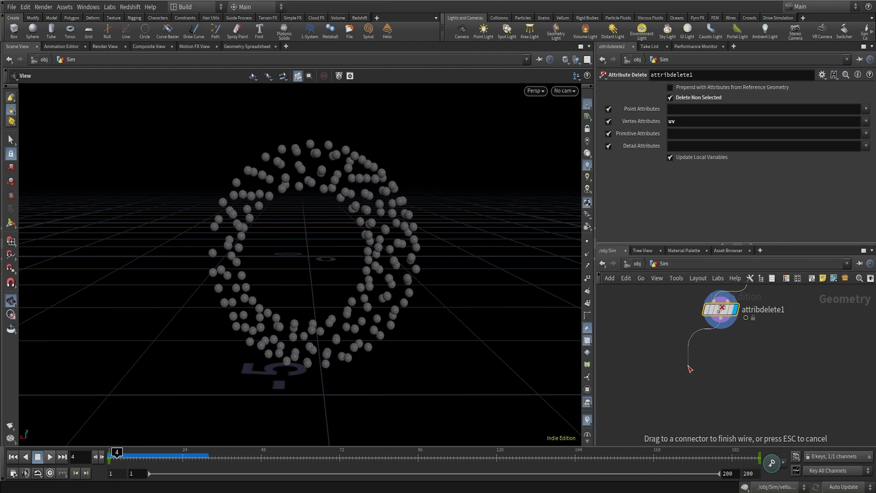
drag(690, 369, 688, 366)
text(gr)
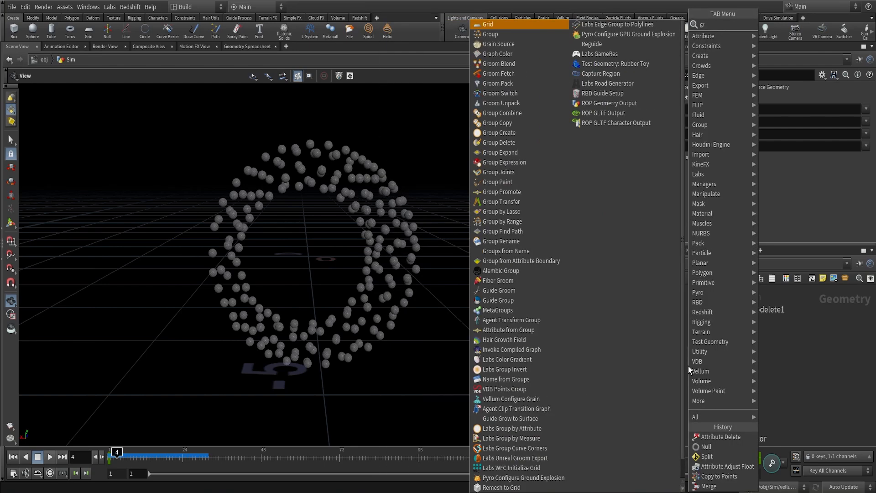
text(oup)
key(Return)
click(714, 380)
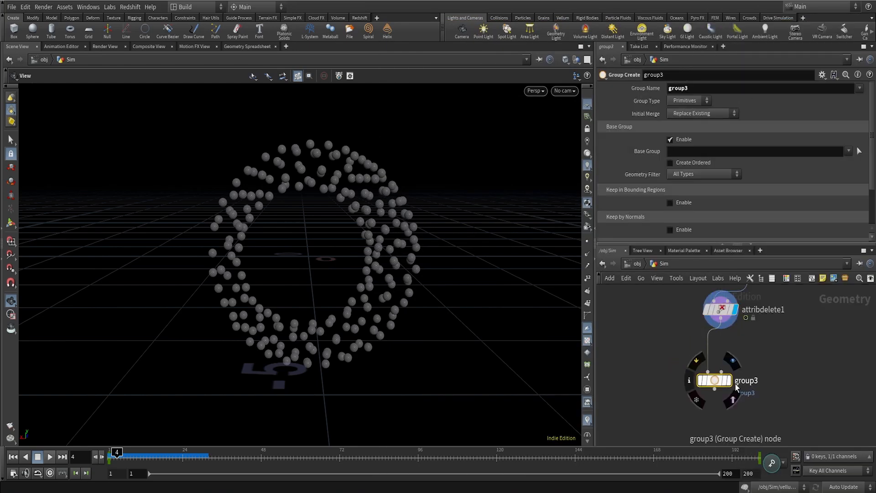
click(729, 382)
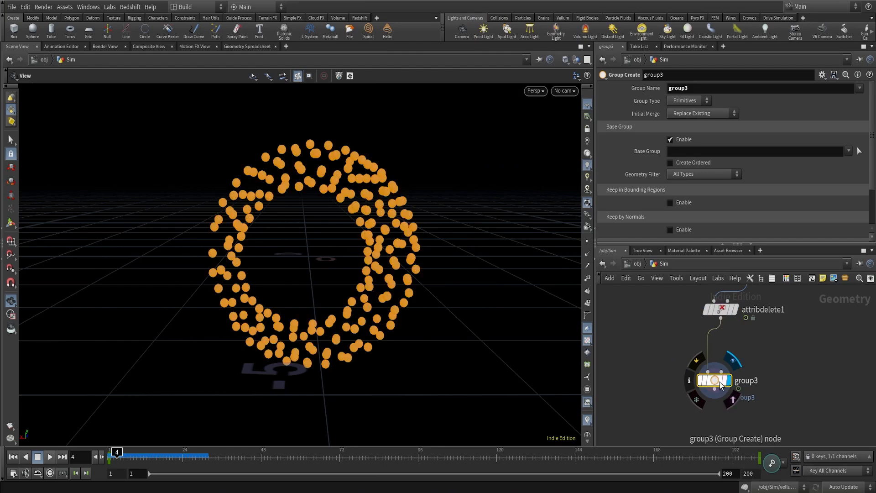
Name the group3 node's group Balloon and set its Group Type to Points
double_click(699, 86)
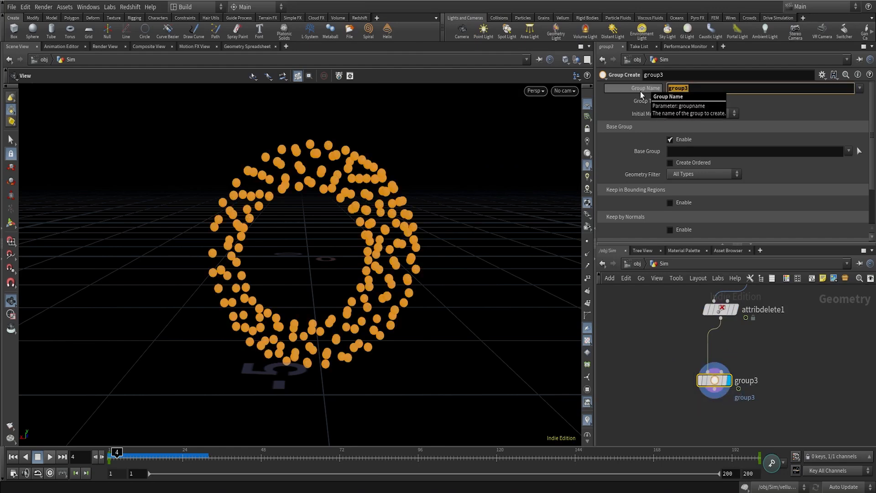
text(Balloon)
key(Return)
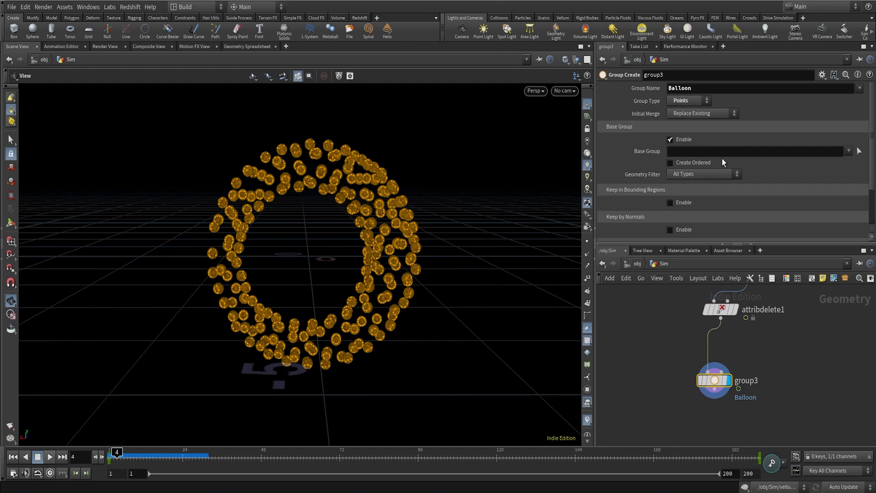
Append a Vellum Configure Balloon setup to group3 and display its pressure constraint node
drag(702, 351, 655, 396)
text(vellball)
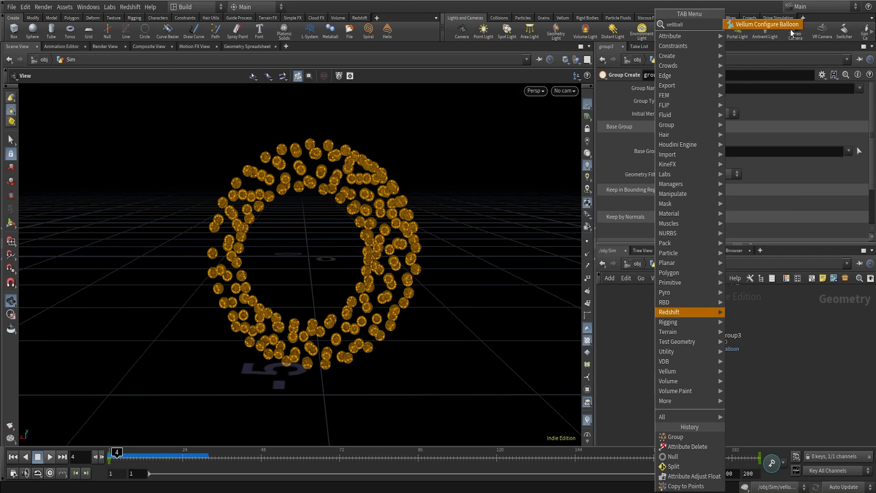
key(Return)
scroll(673, 402, up, 1)
click(666, 394)
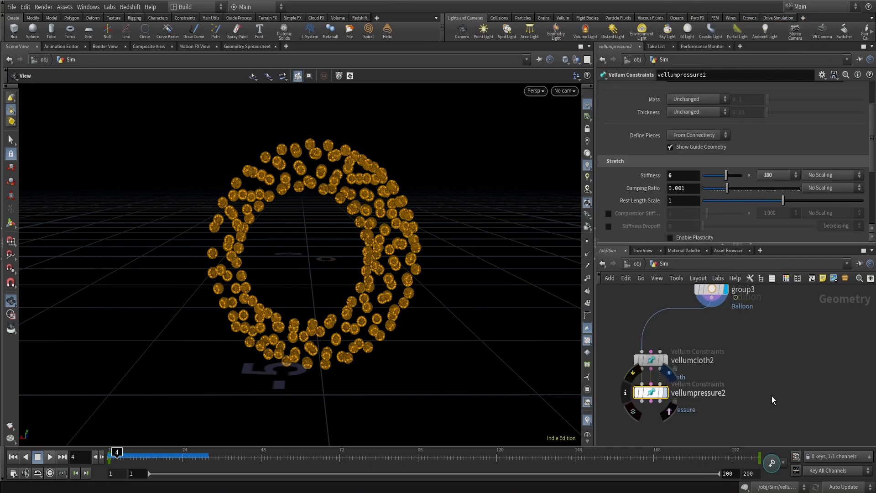
middle_drag(730, 380, 774, 380)
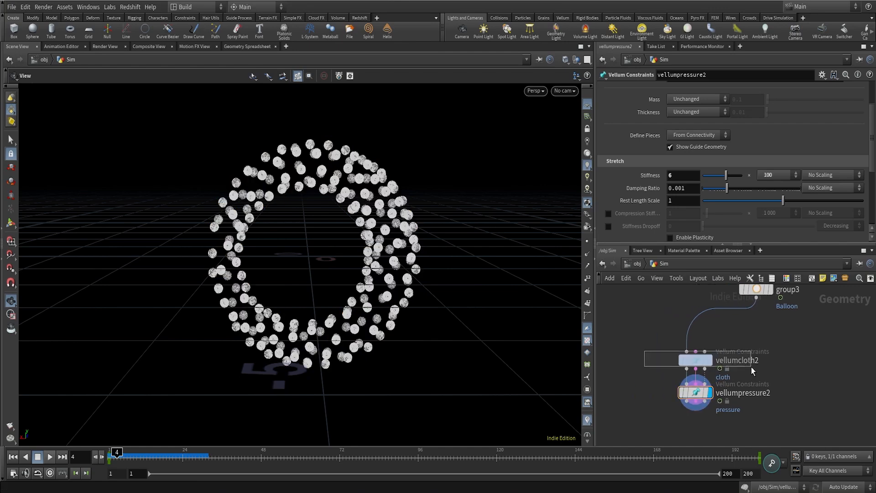
Restrict vellumcloth2 to the Balloon group with Group Type set to Points
click(693, 361)
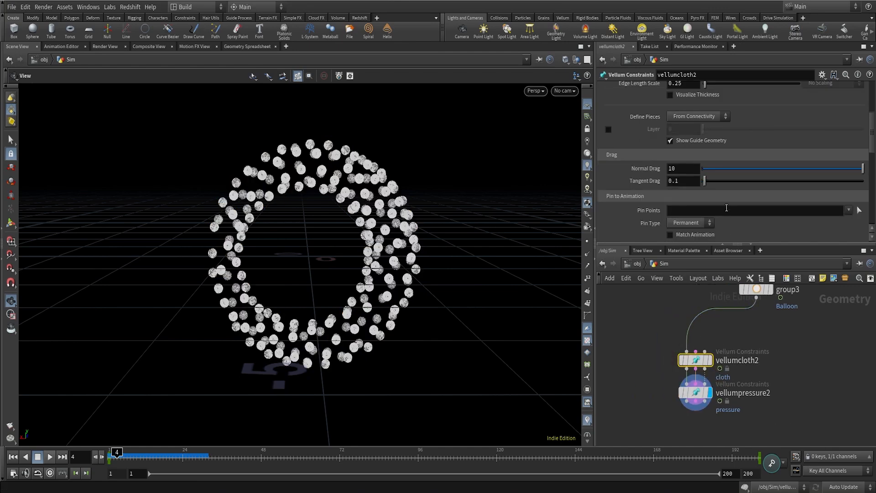
scroll(735, 192, up, 5)
click(688, 128)
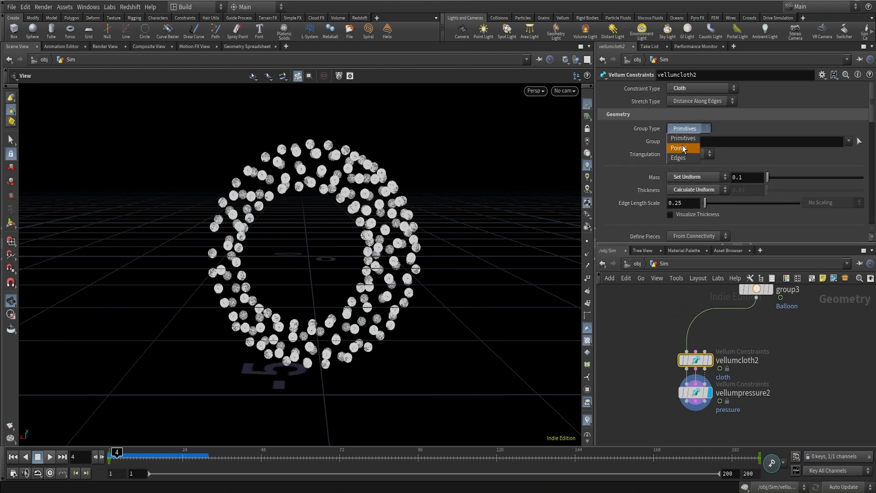
click(682, 147)
click(848, 141)
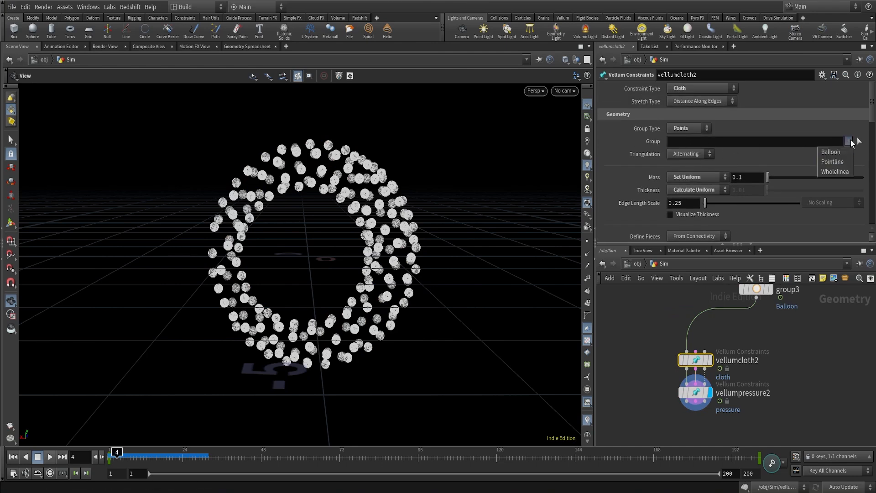
Restrict vellumpressure2 to the Balloon group using the Points group type
click(695, 392)
click(689, 116)
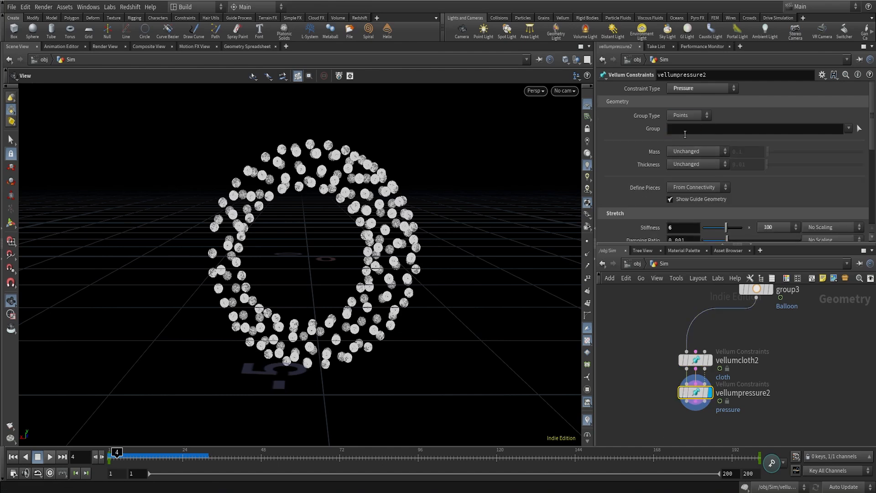
click(848, 128)
click(830, 139)
scroll(692, 361, up, 1)
Set the Stretch Stiffness multiplier of vellumcloth2 to 1e+8
click(690, 361)
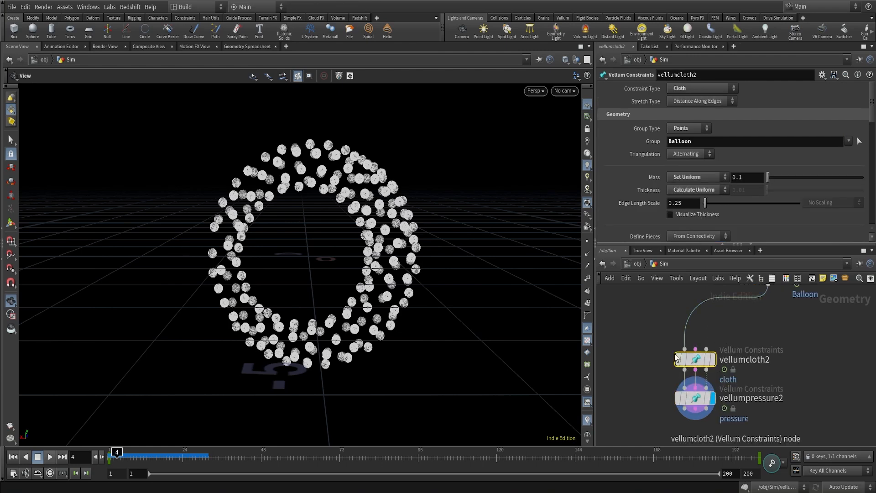
scroll(666, 153, down, 6)
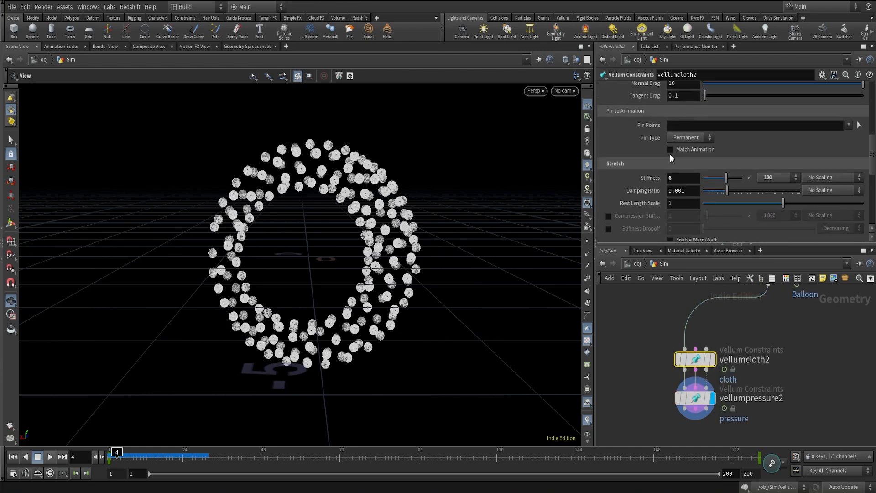
scroll(670, 155, down, 3)
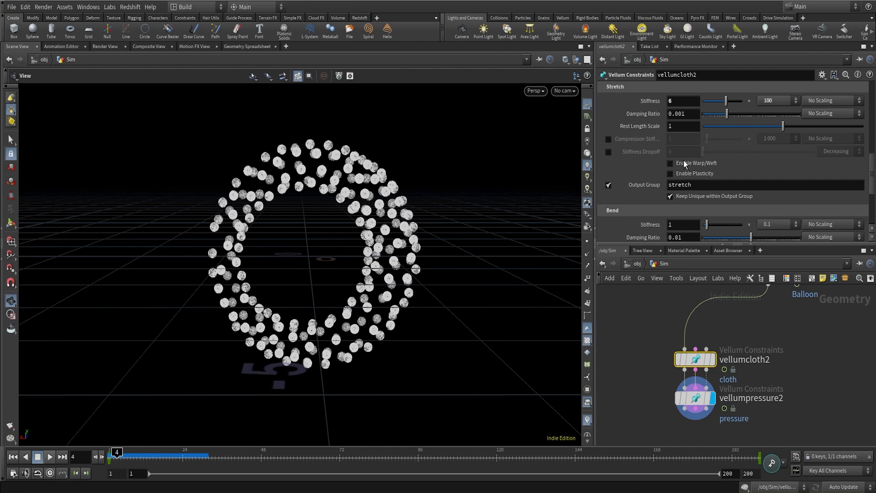
scroll(647, 139, up, 1)
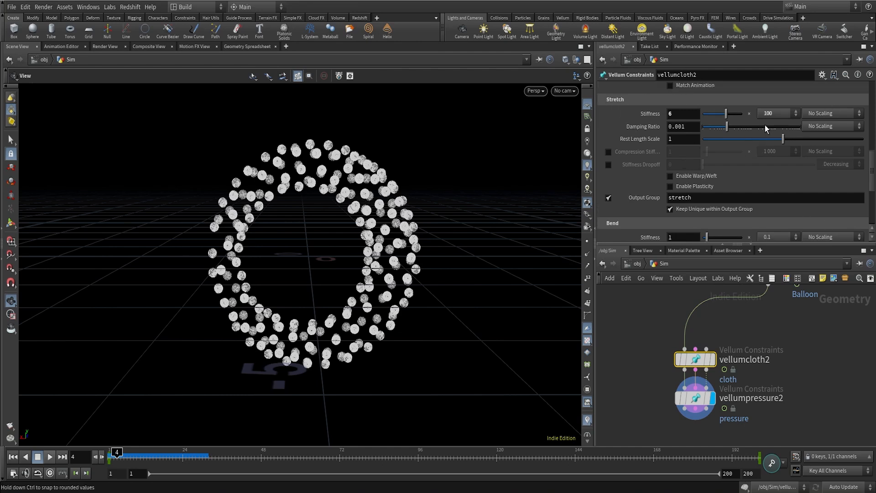
click(782, 114)
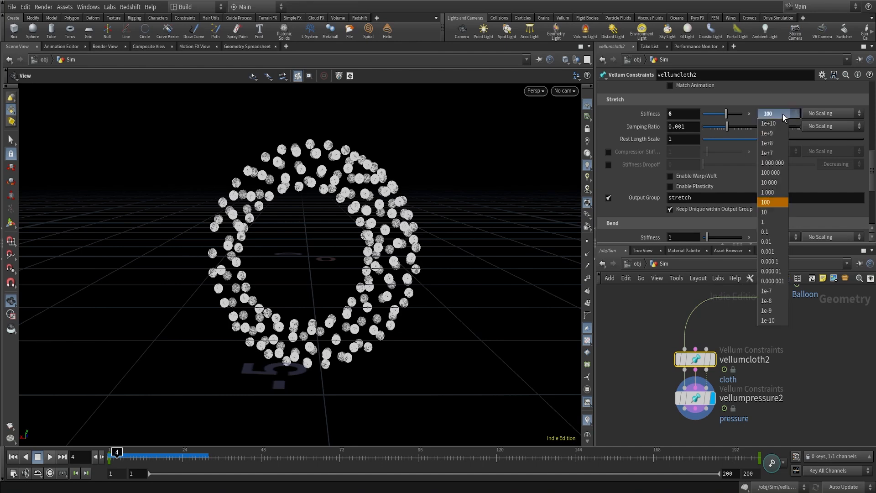
click(776, 143)
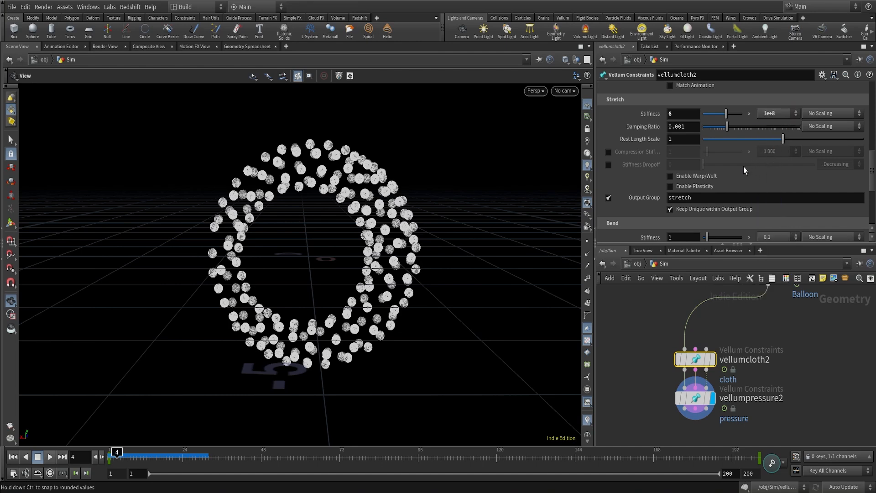
Set the Bend Stiffness multiplier of vellumcloth2 to 0.01
scroll(743, 166, up, 5)
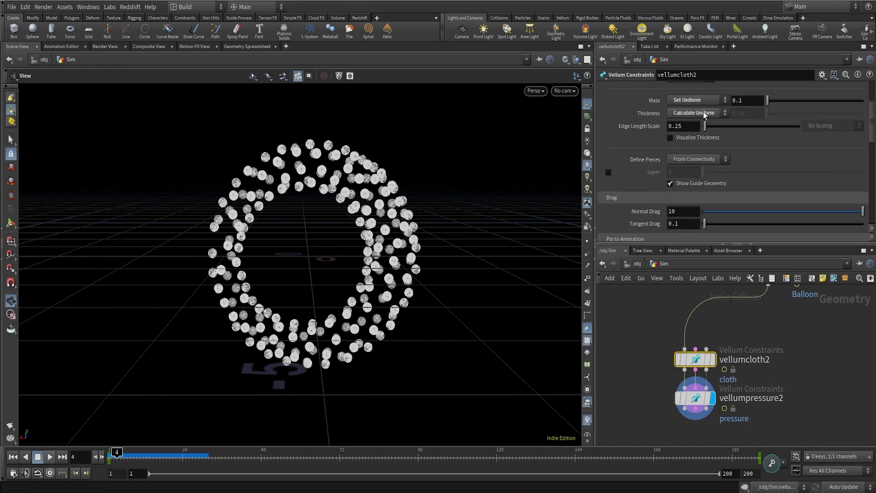
scroll(723, 156, up, 3)
scroll(724, 185, down, 2)
scroll(724, 188, down, 5)
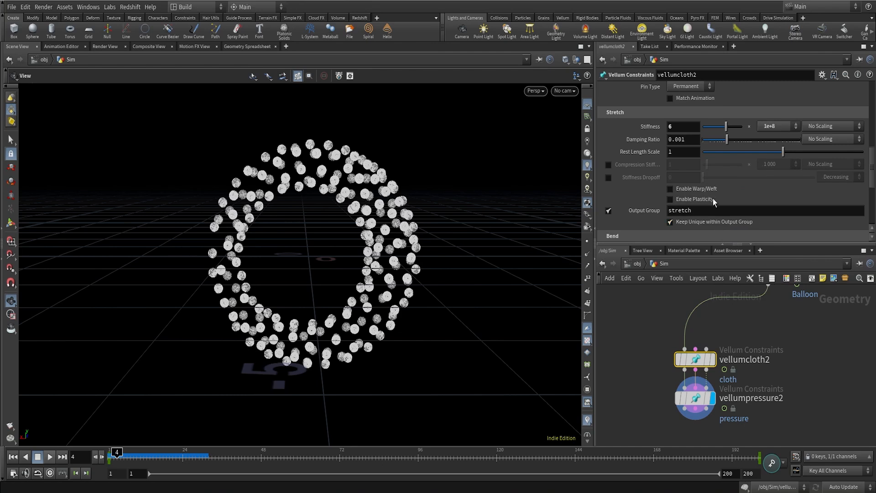
scroll(731, 177, down, 5)
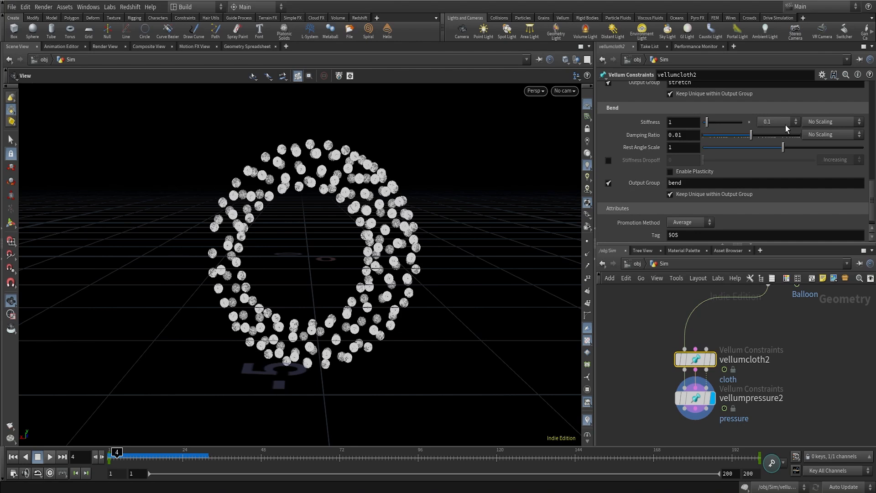
click(785, 125)
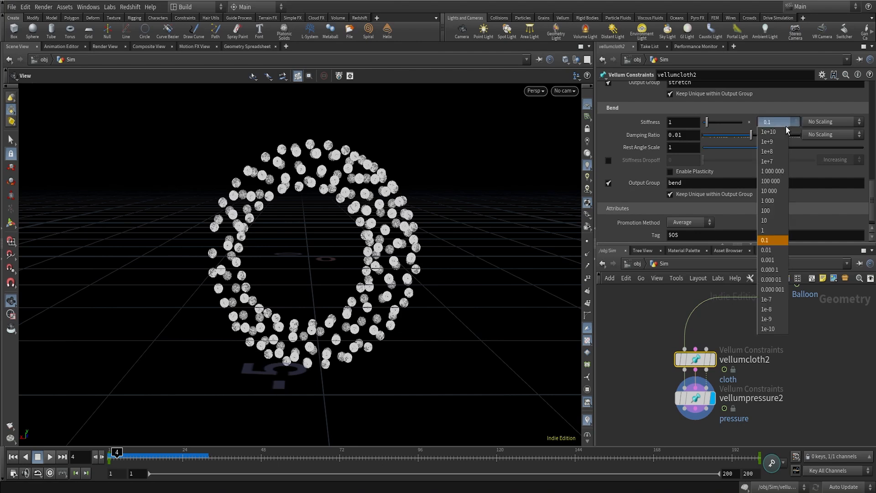
click(774, 249)
scroll(762, 204, down, 1)
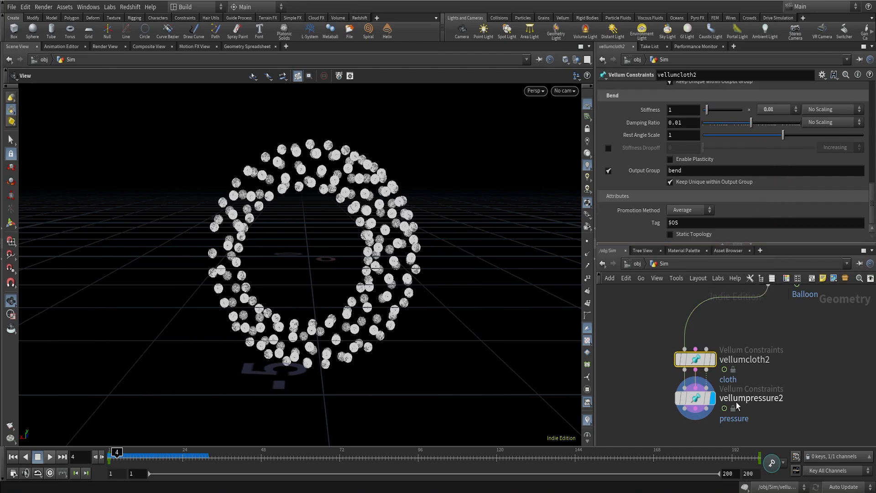
Set the Stretch Stiffness multiplier of vellumpressure2 to 1e+10
click(696, 398)
scroll(743, 161, up, 3)
scroll(749, 169, up, 3)
scroll(724, 174, down, 2)
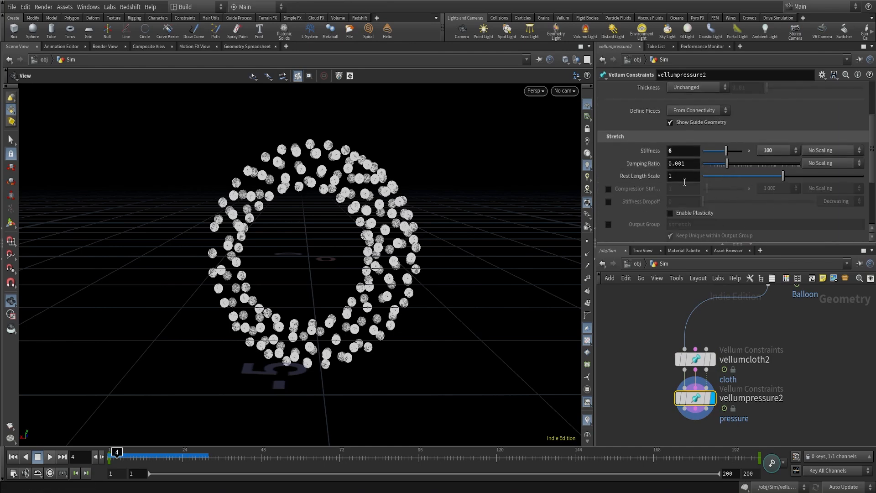
click(781, 149)
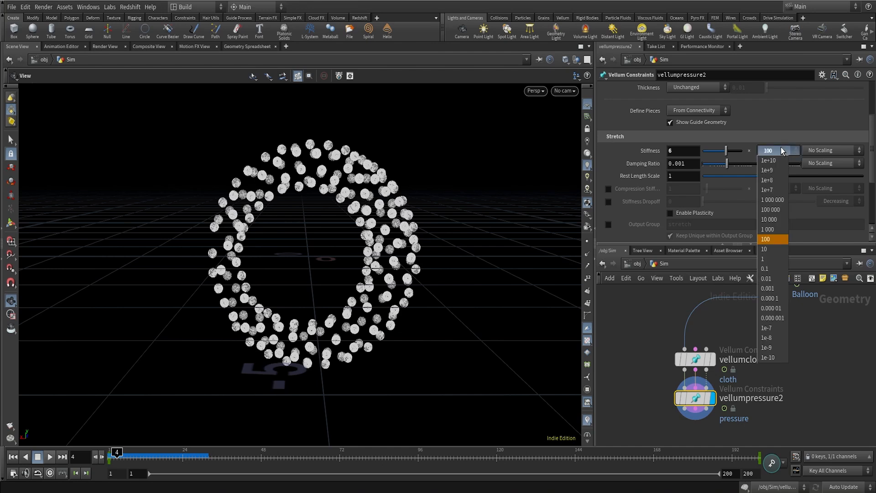
click(781, 161)
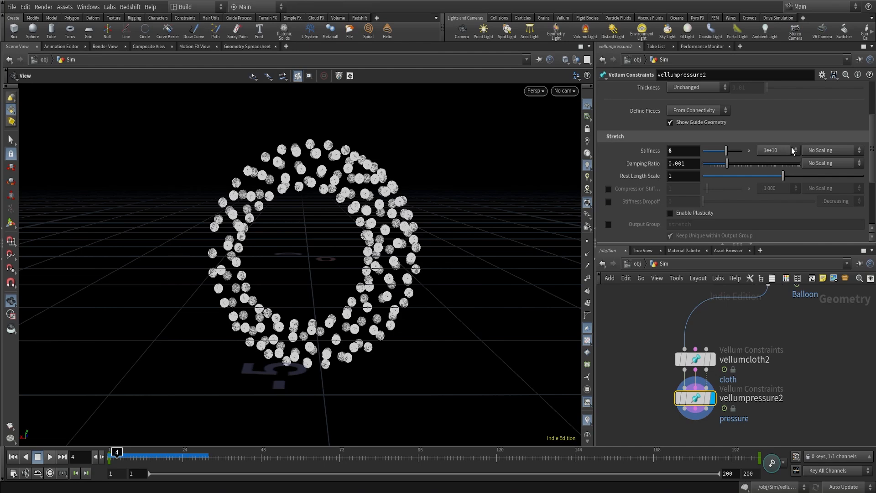
Set the Rest Length Scale of vellumpressure2 to 10
scroll(707, 178, down, 1)
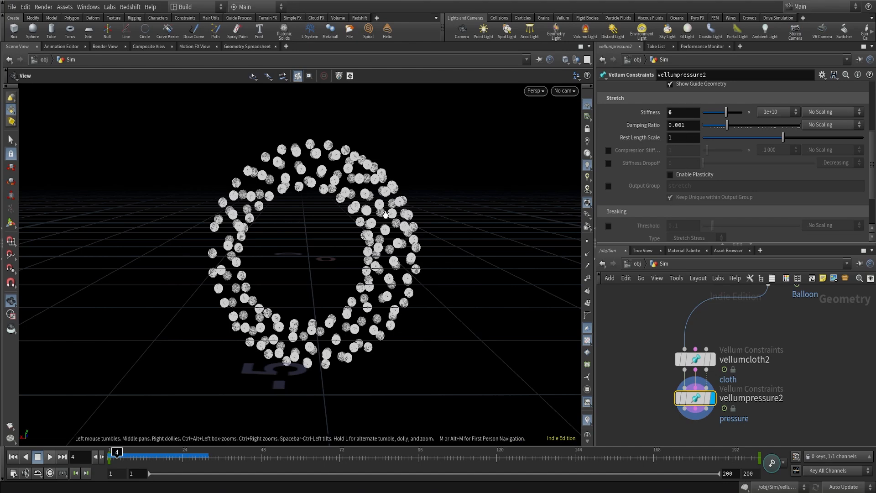
click(682, 137)
text(0)
key(Return)
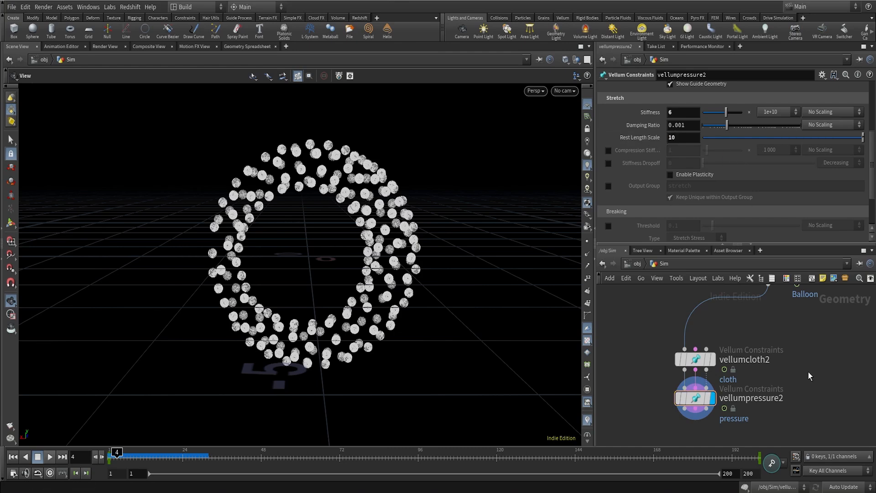
Append a Vellum Constraints node to vellumpressure2's outputs and display it
middle_drag(808, 371, 803, 318)
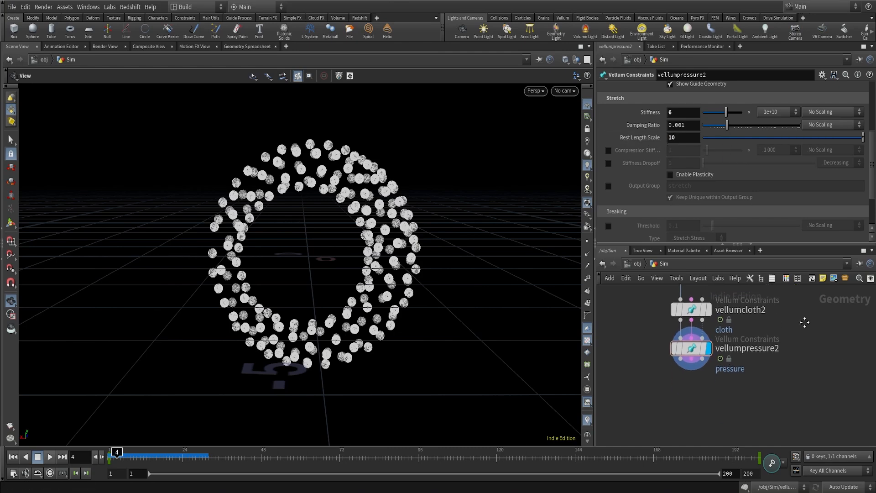
click(681, 360)
key(Tab)
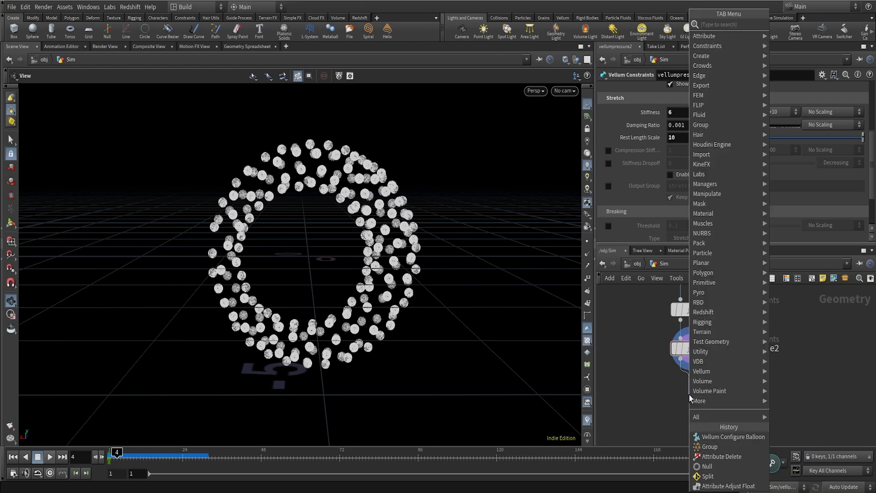
text(vconst)
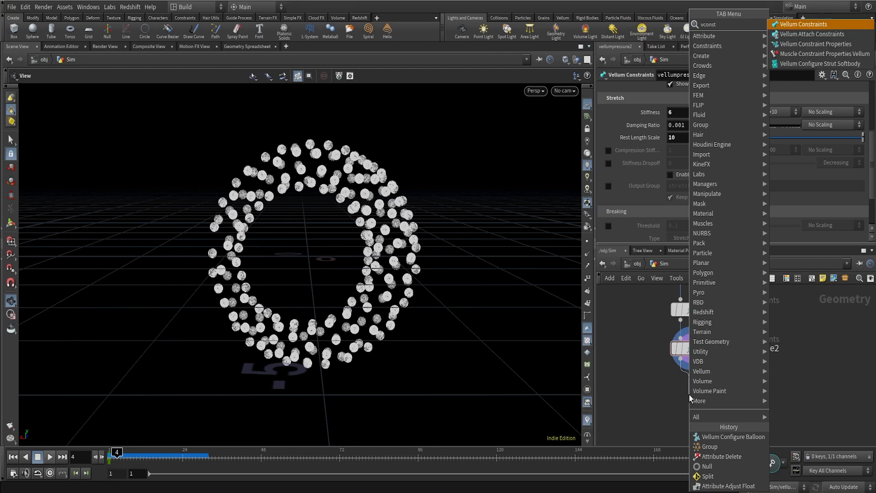
key(Return)
click(696, 409)
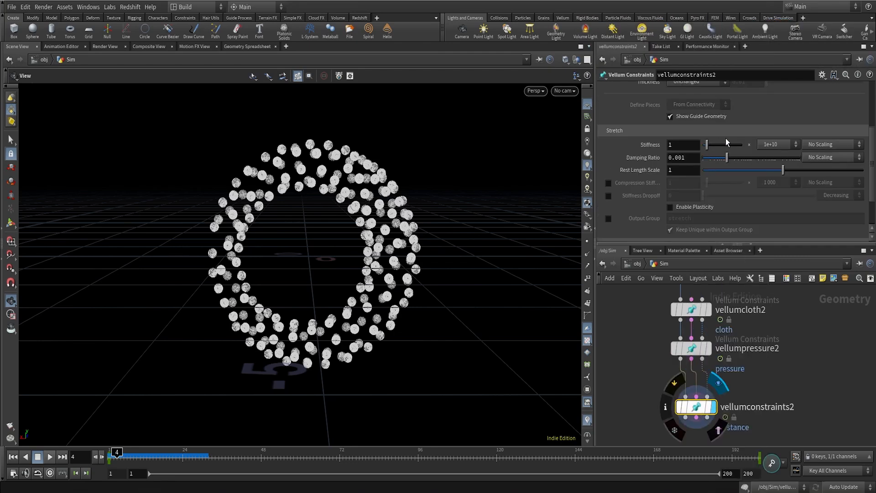
Configure vellumconstraints2 as a Pin to Target constraint with group type Points on the Balloon group
scroll(736, 173, up, 4)
click(687, 115)
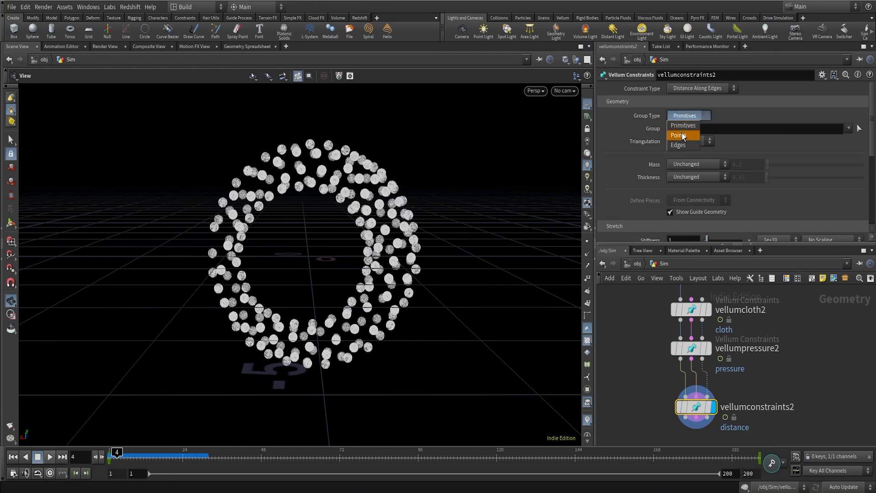
click(697, 88)
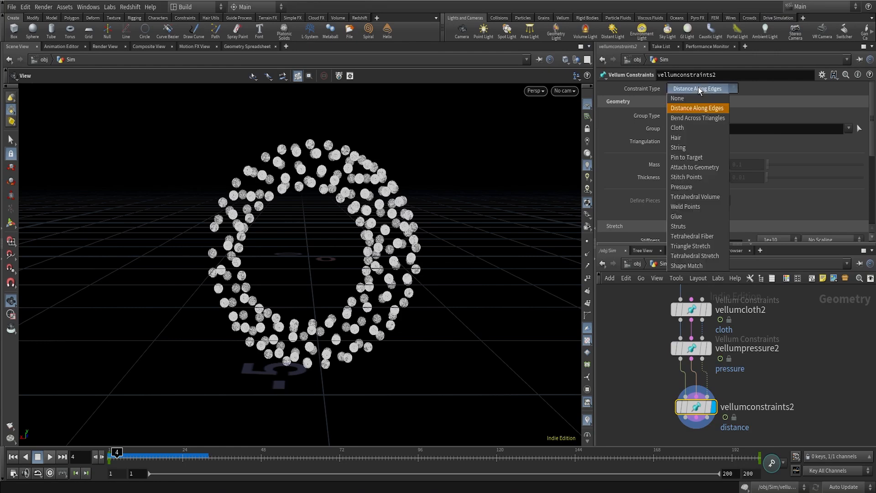
click(692, 157)
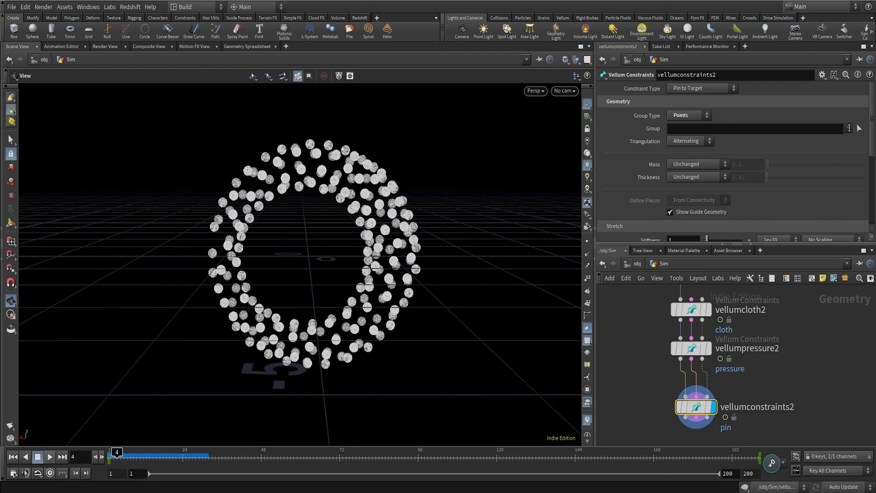
click(849, 128)
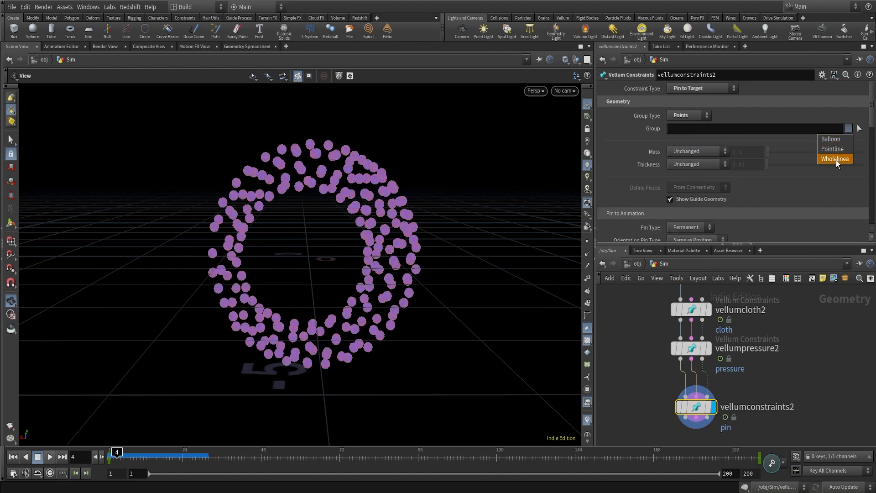
click(834, 139)
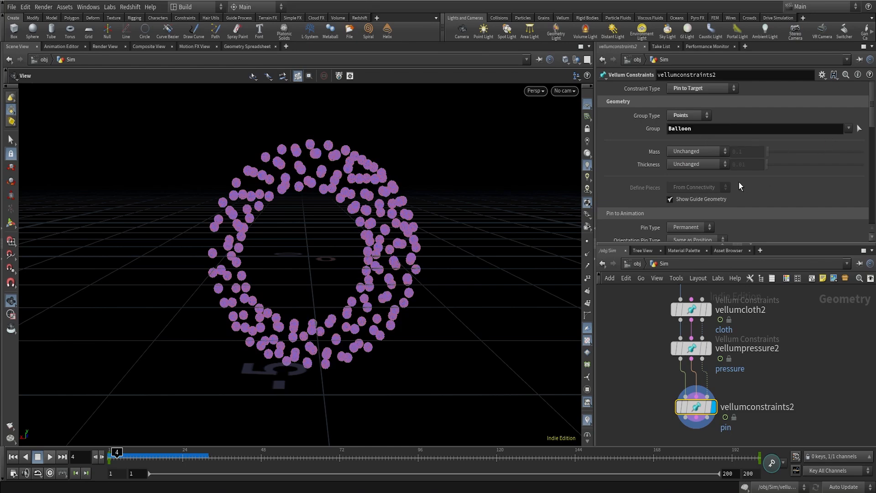
Set the pin type of vellumconstraints2 to Soft, with a stretch stiffness of 5 and a multiplier of 10
scroll(738, 182, down, 5)
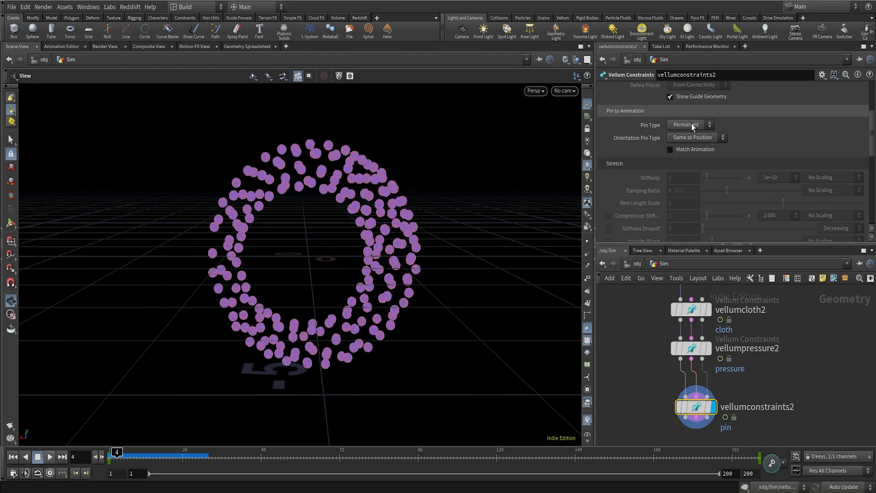
click(694, 125)
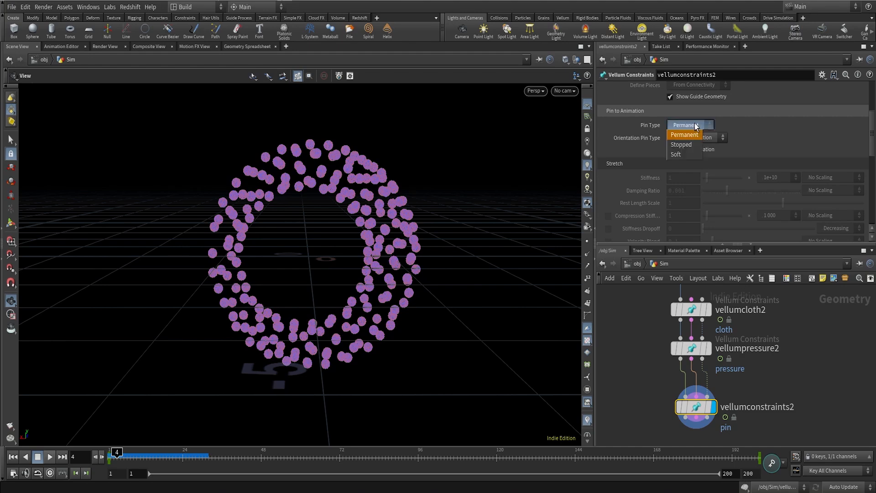
click(680, 155)
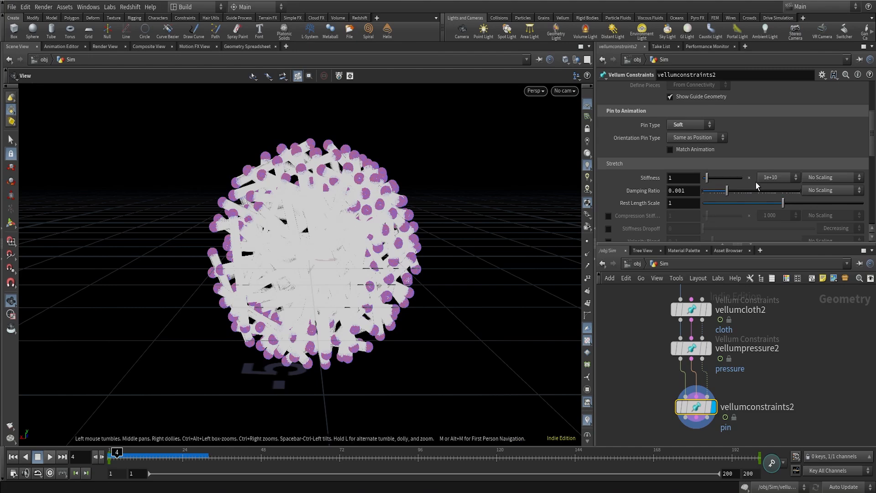
click(774, 180)
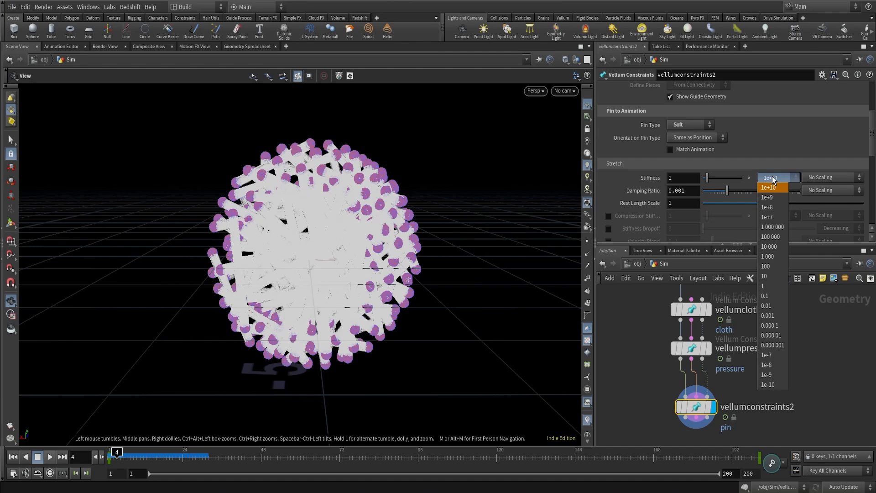
click(765, 276)
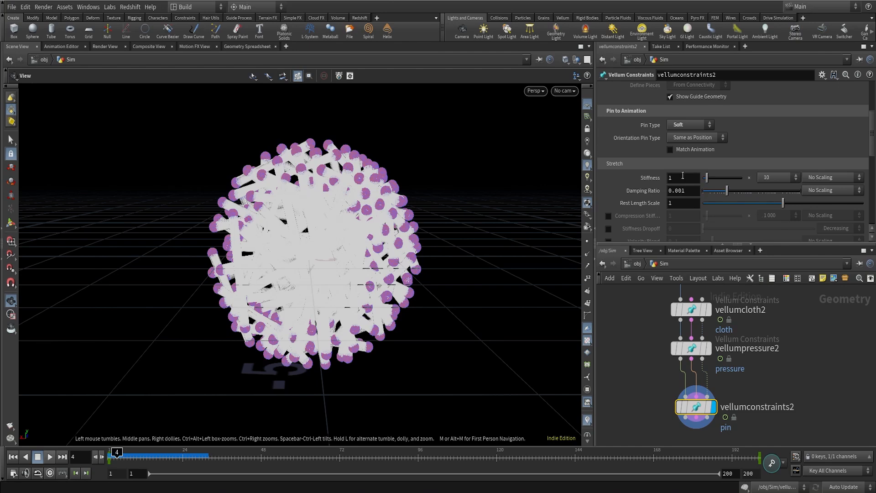
click(682, 177)
text(5)
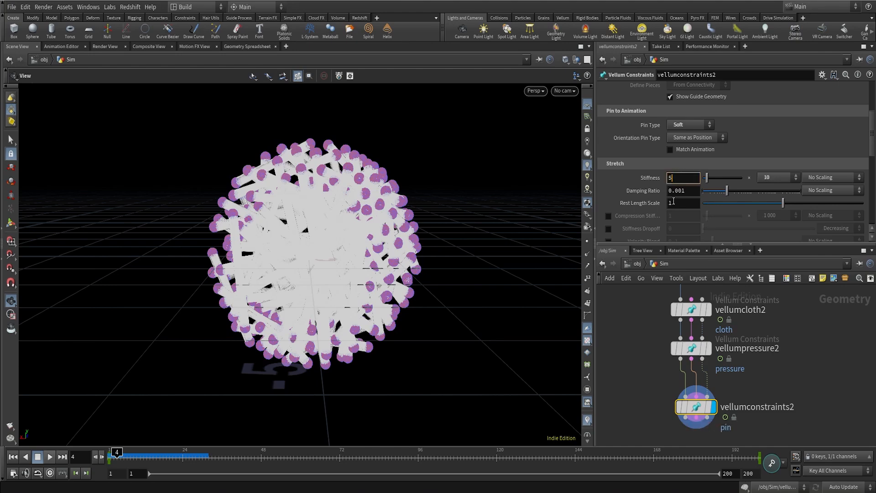
key(Return)
scroll(777, 207, down, 5)
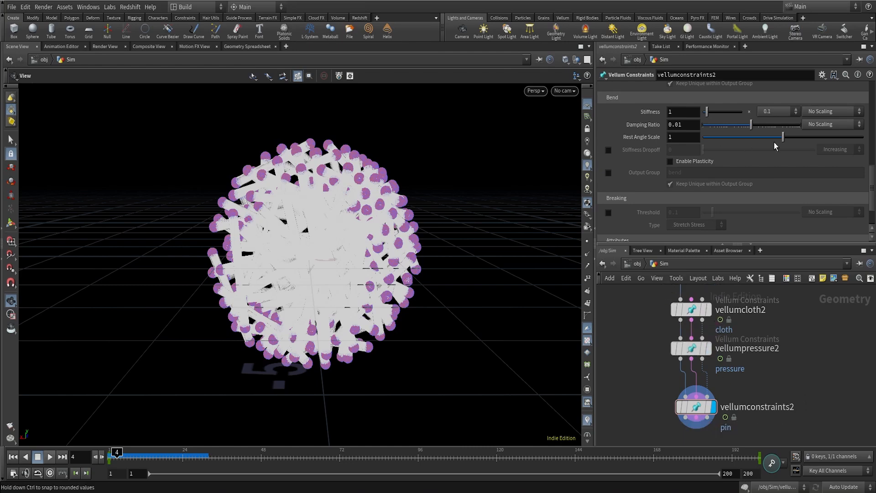
scroll(839, 162, down, 2)
scroll(730, 187, up, 1)
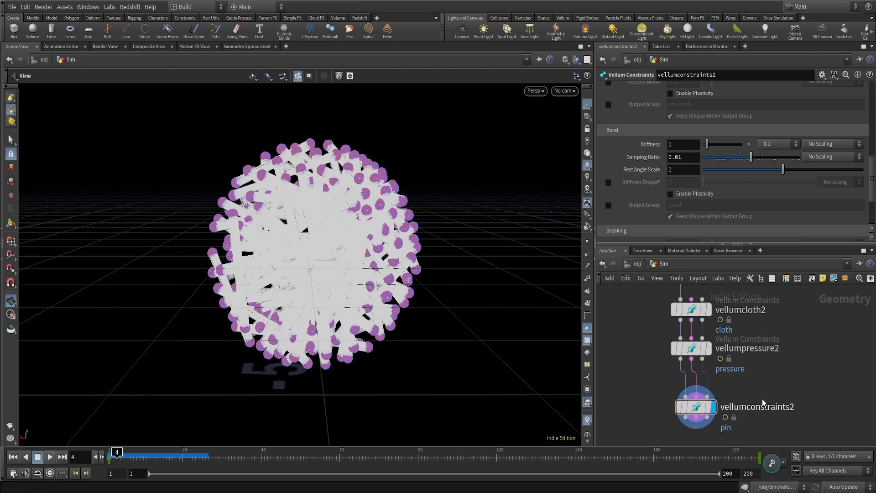
Append a Vellum Pack node to the outputs of vellumconstraints2 and display it
scroll(771, 397, down, 3)
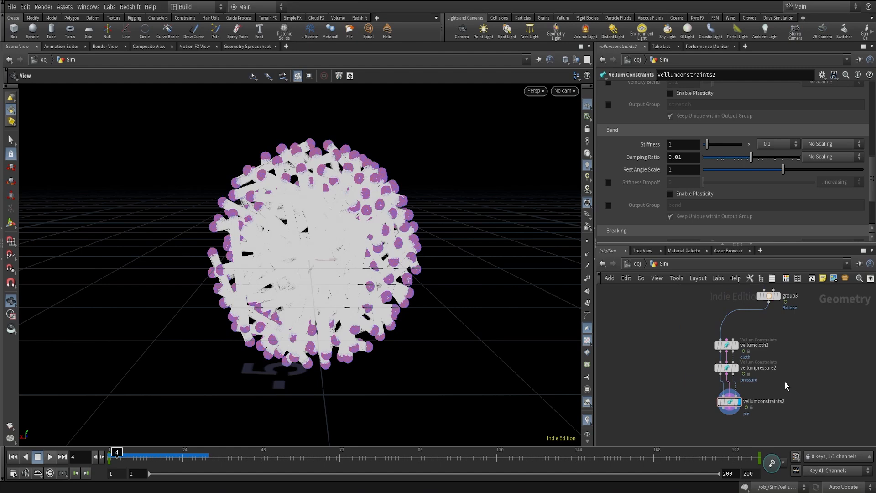
middle_drag(784, 382, 786, 352)
scroll(743, 384, up, 2)
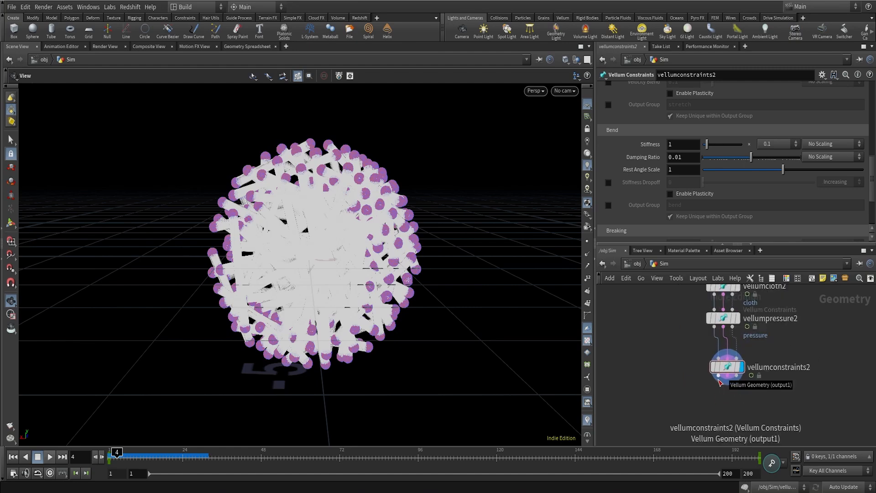
click(719, 380)
key(Tab)
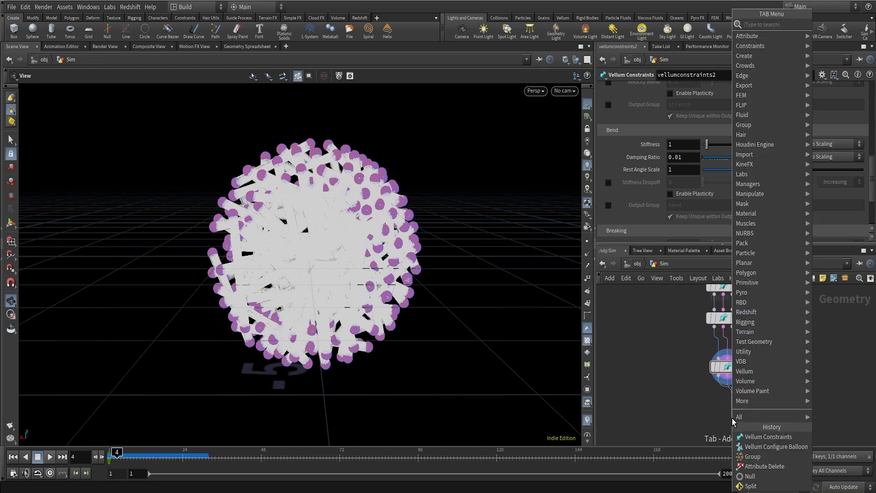
text(vp)
key(Return)
click(731, 418)
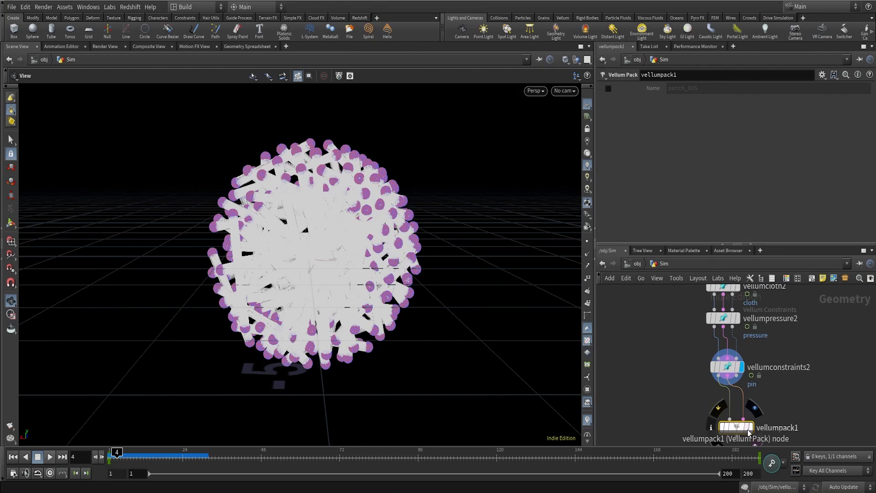
click(746, 418)
Auto-arrange the eight nodes of the sphere1 branch in the network and reposition them
scroll(750, 428, down, 3)
scroll(796, 402, down, 5)
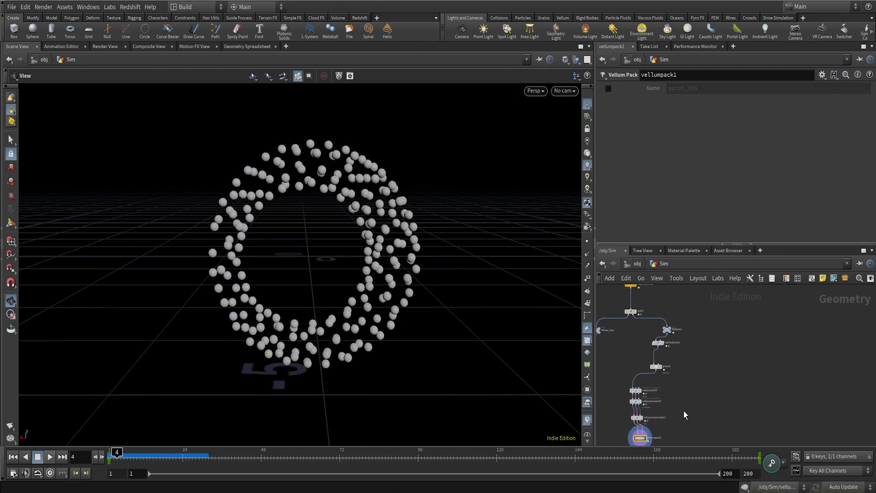
middle_drag(756, 352, 746, 411)
scroll(753, 376, up, 8)
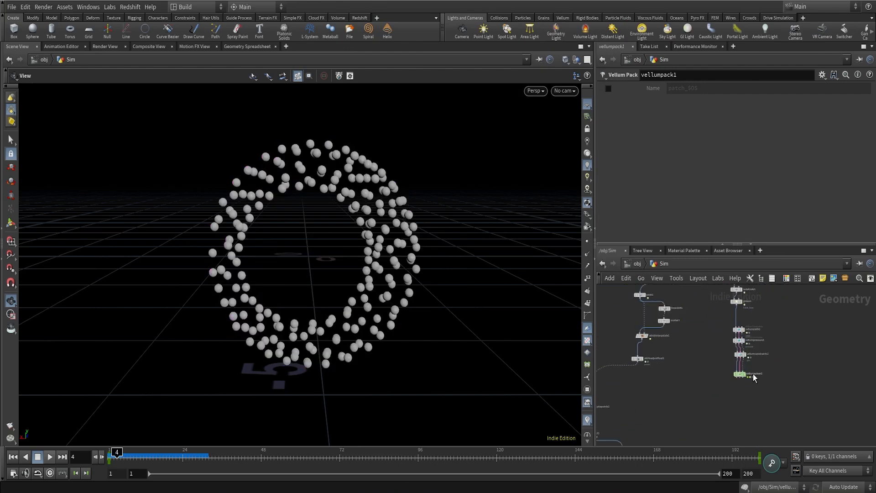
scroll(724, 379, down, 8)
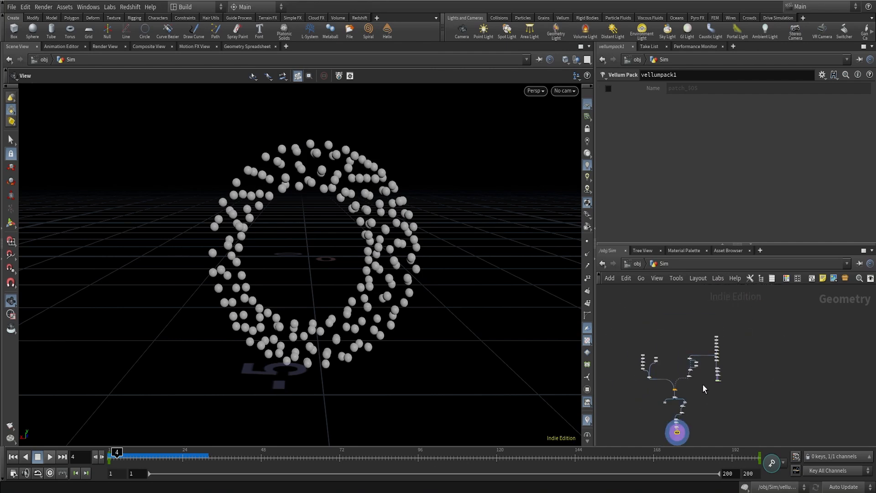
drag(639, 343, 685, 369)
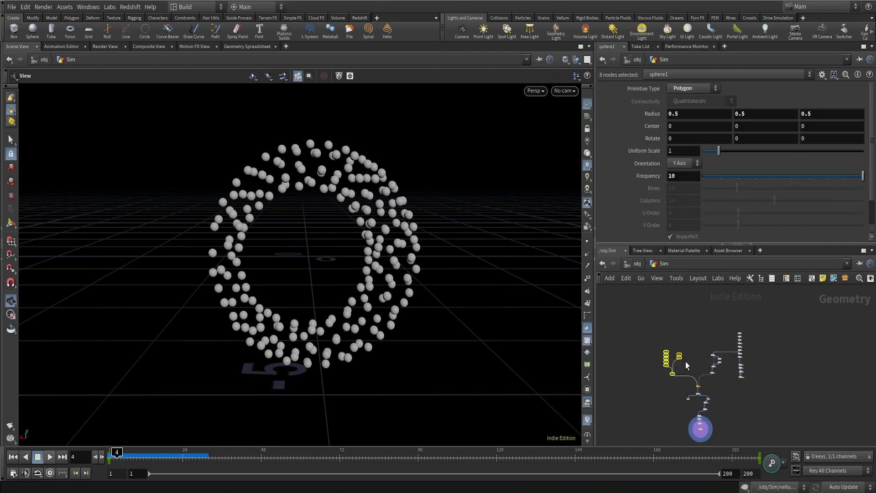
scroll(684, 370, up, 6)
key(l)
middle_drag(761, 390, 759, 344)
drag(742, 390, 724, 353)
Auto-arrange the nine nodes from Whole_line down to vellumpack1 into one column and reposition it
scroll(779, 400, down, 5)
middle_drag(770, 403, 751, 342)
drag(697, 338, 773, 436)
scroll(735, 414, up, 3)
key(l)
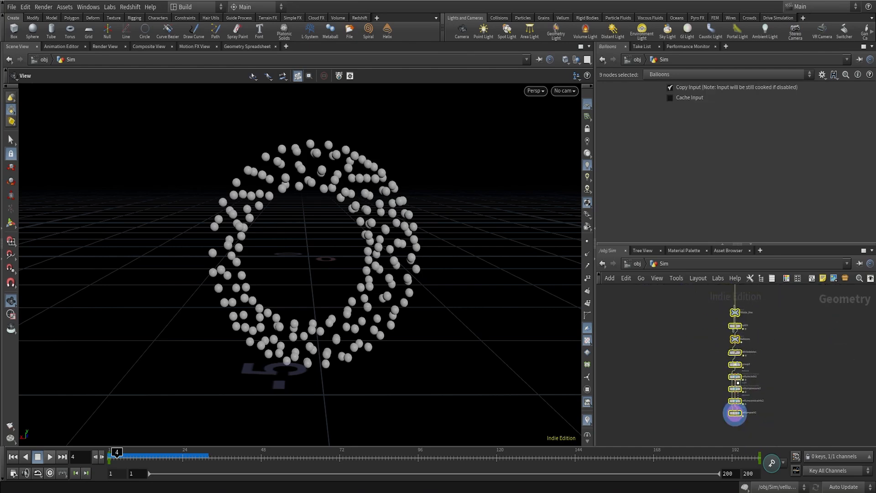
middle_drag(779, 326, 789, 406)
drag(746, 392, 714, 312)
Move the Whole_line null aside, clear of the split1 and Balloons column, and tidy the neighbouring nodes
scroll(742, 318, up, 4)
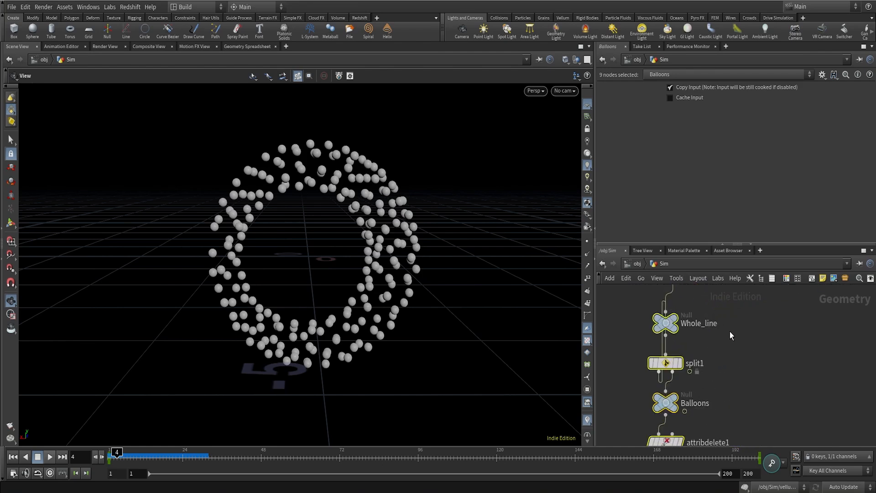
click(716, 354)
middle_drag(716, 354, 785, 354)
drag(736, 325, 609, 415)
scroll(802, 386, down, 4)
middle_drag(803, 385, 840, 367)
drag(801, 351, 725, 349)
drag(704, 386, 617, 388)
Nudge attribadjustfloat1 beneath attribinterpolate1 and shift the orange node it feeds to tidy that branch
scroll(833, 376, down, 4)
middle_drag(847, 361, 719, 363)
scroll(771, 335, up, 5)
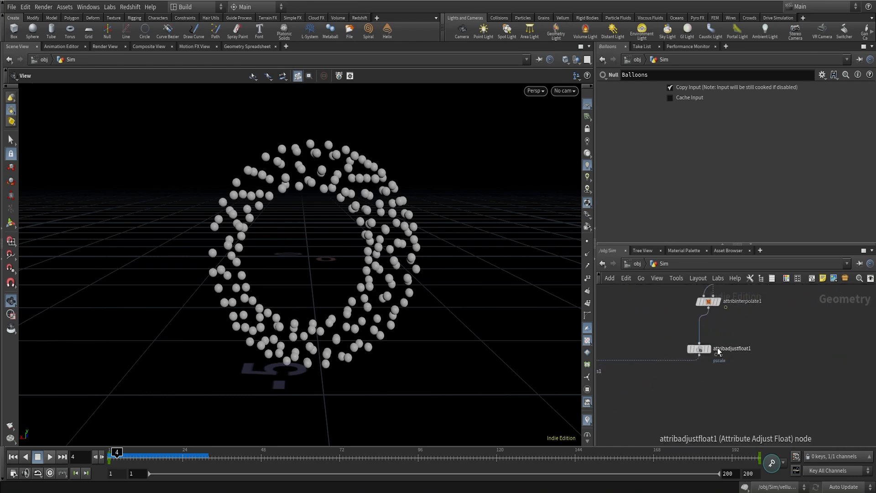
scroll(717, 352, down, 2)
drag(707, 352, 708, 347)
drag(607, 366, 630, 375)
Move vellumcloth1, vellumpressure1, vellumconstraints1 and the Vellum Solver lower in the network
middle_drag(858, 386, 759, 406)
drag(786, 412, 721, 319)
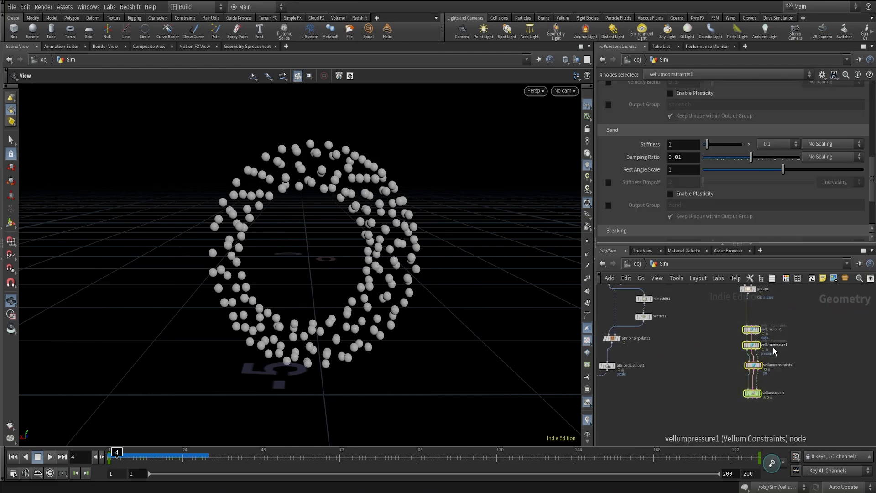
scroll(776, 352, down, 3)
scroll(778, 360, down, 1)
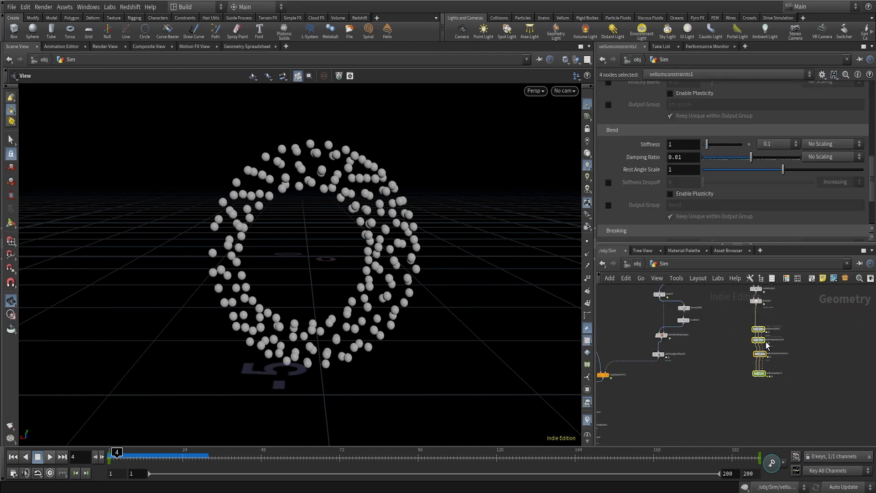
drag(762, 328, 761, 396)
middle_drag(801, 401, 812, 307)
drag(771, 343, 777, 392)
click(786, 365)
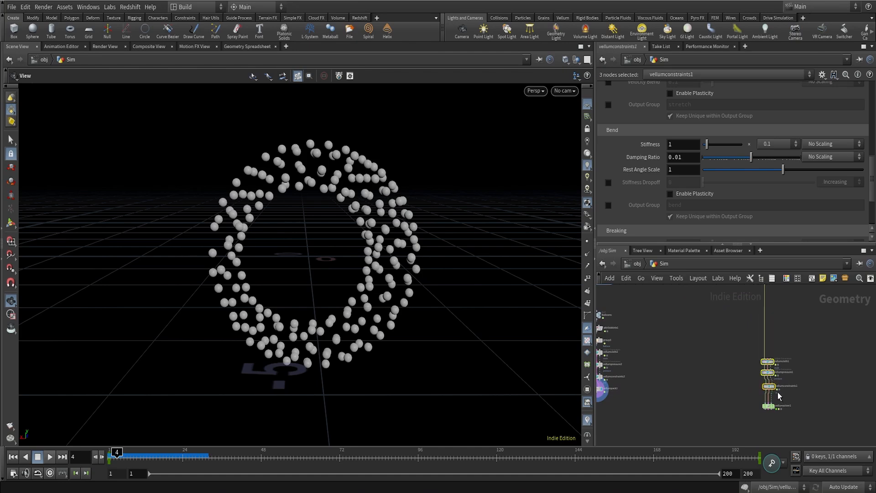
Auto-arrange vellumcloth1, vellumpressure1 and vellumconstraints1, leaving space between them and the Vellum Solver
scroll(777, 392, up, 5)
key(l)
scroll(813, 338, down, 3)
middle_drag(812, 338, 814, 383)
scroll(789, 389, up, 2)
drag(781, 405, 777, 332)
Add a second Vellum Pack node, disconnect the solver, and wire vellumconstraints1's geometry and constraint outputs into the pack
click(793, 387)
key(Tab)
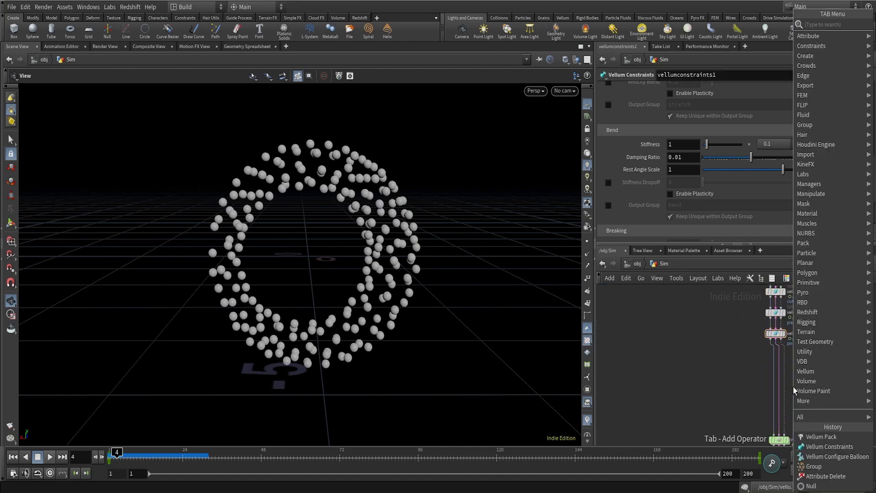
text(vpac)
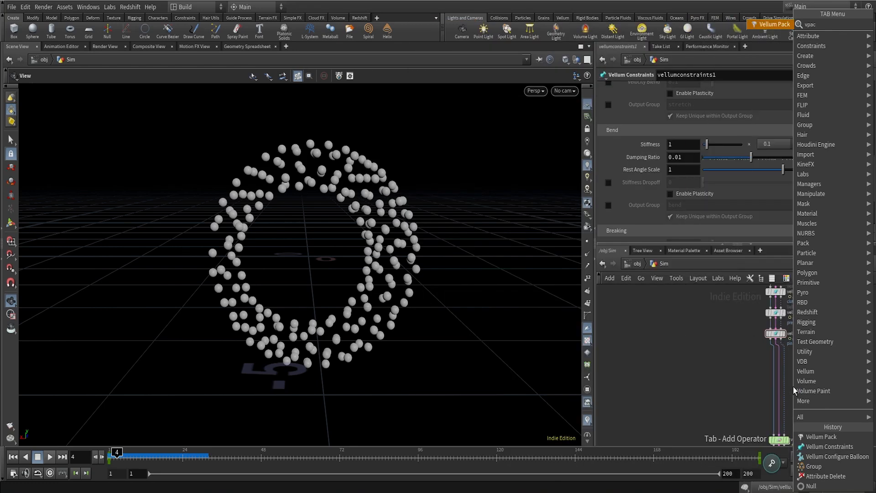
key(Return)
click(757, 390)
drag(753, 363, 839, 362)
drag(770, 312, 730, 370)
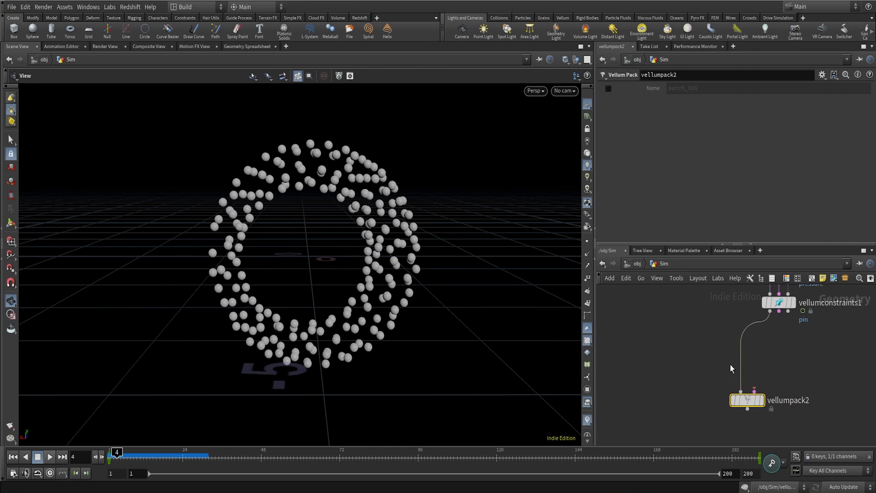
drag(779, 311, 753, 382)
Move the Vellum Solver further down and bring vellumpack1 and vellumpack2 closer together
scroll(805, 382, down, 4)
middle_drag(806, 381, 852, 312)
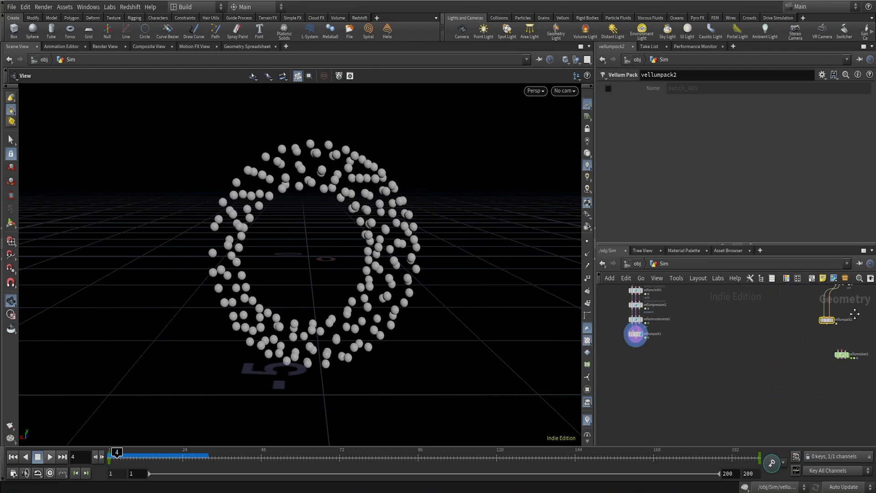
drag(844, 354, 799, 402)
scroll(661, 344, up, 3)
drag(610, 332, 730, 349)
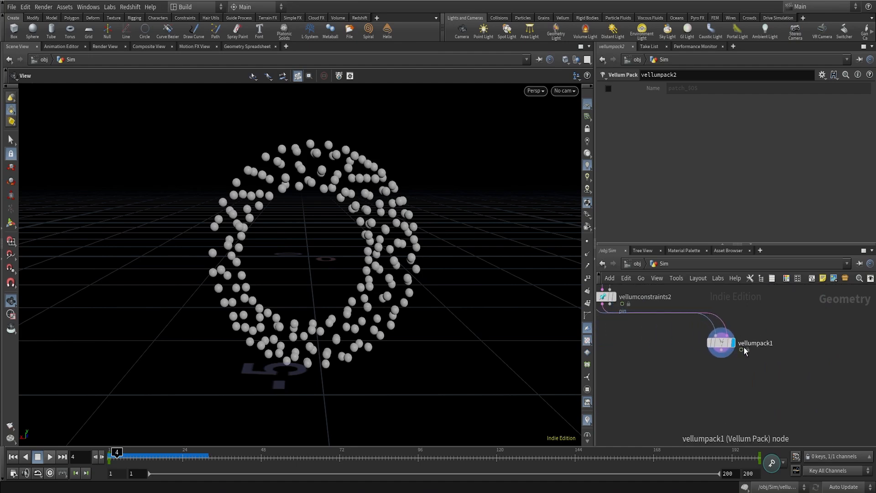
scroll(756, 349, down, 3)
middle_drag(800, 347, 715, 357)
drag(814, 329, 802, 354)
Add a Merge node and connect vellumpack1 and vellumpack2 to it
key(Tab)
text(mer)
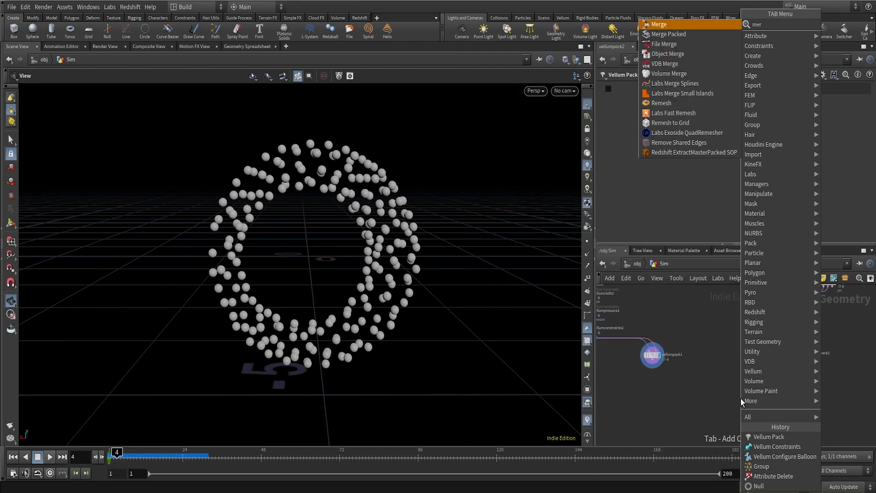
key(Return)
click(738, 400)
drag(655, 367, 728, 392)
drag(800, 359, 741, 396)
Append a Vellum Unpack node to the Merge node's output
middle_drag(773, 381, 795, 310)
drag(757, 337, 749, 369)
text(vunp)
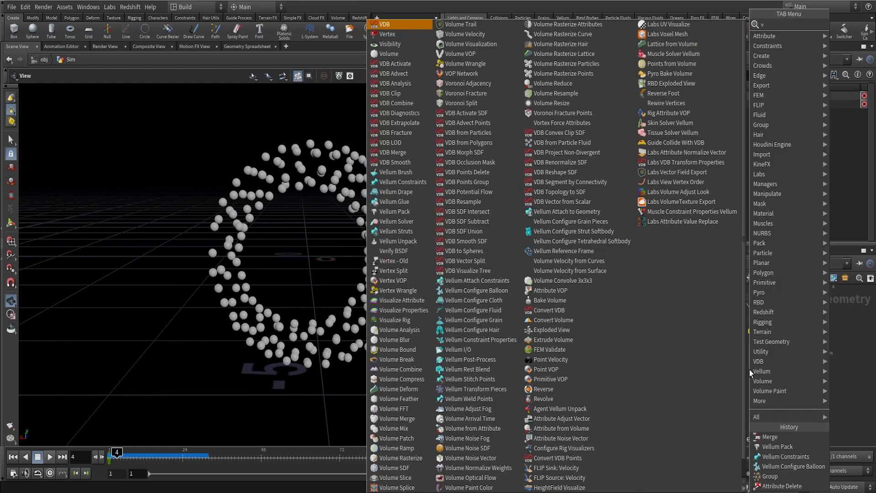
key(Return)
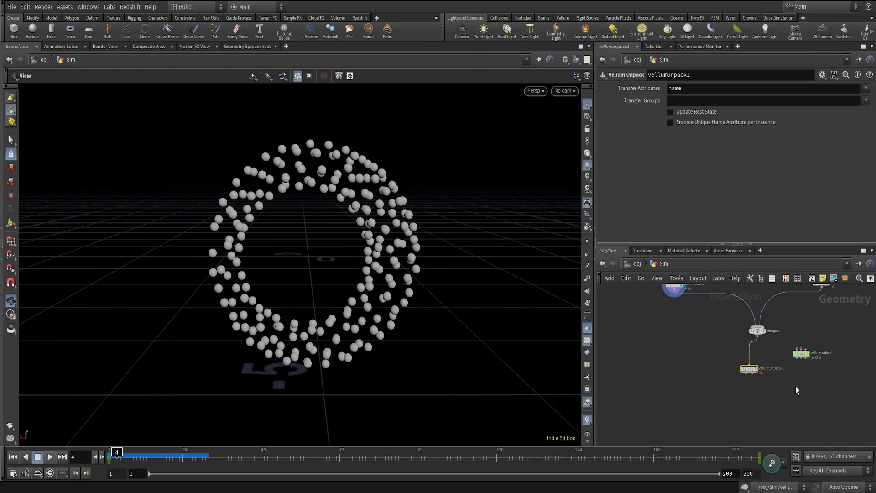
Connect vellumunpack1's geometry and constraint outputs to vellumsolver1 and display the solver's result
scroll(805, 338, up, 2)
drag(804, 324, 754, 398)
mouse_move(721, 356)
mouse_down()
mouse_move(739, 397)
mouse_move(731, 356)
mouse_up()
scroll(748, 409, up, 2)
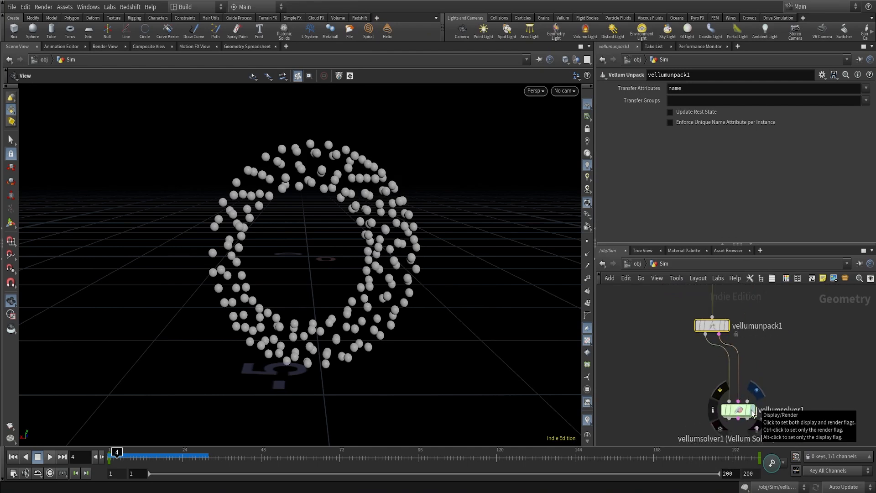
click(753, 412)
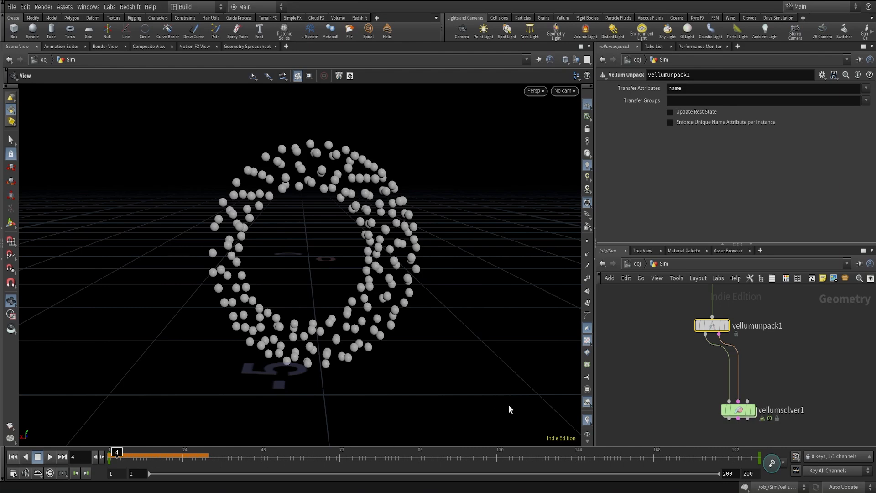
Rewind to frame 1, play the combined Vellum simulation from vellumsolver1, and stop it around frame 10
click(14, 456)
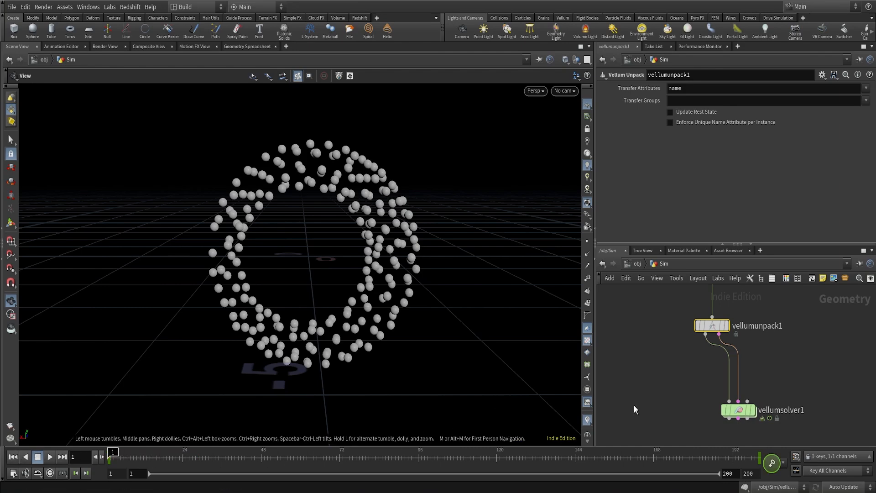
scroll(744, 410, up, 1)
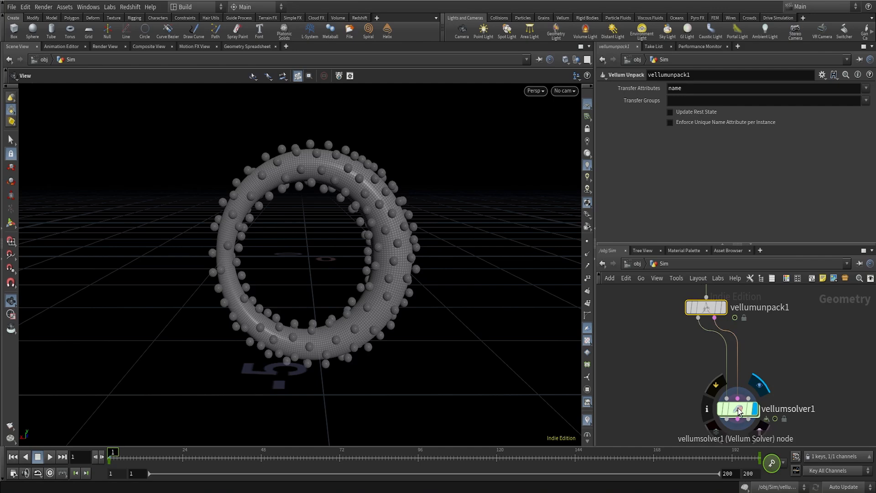
click(739, 410)
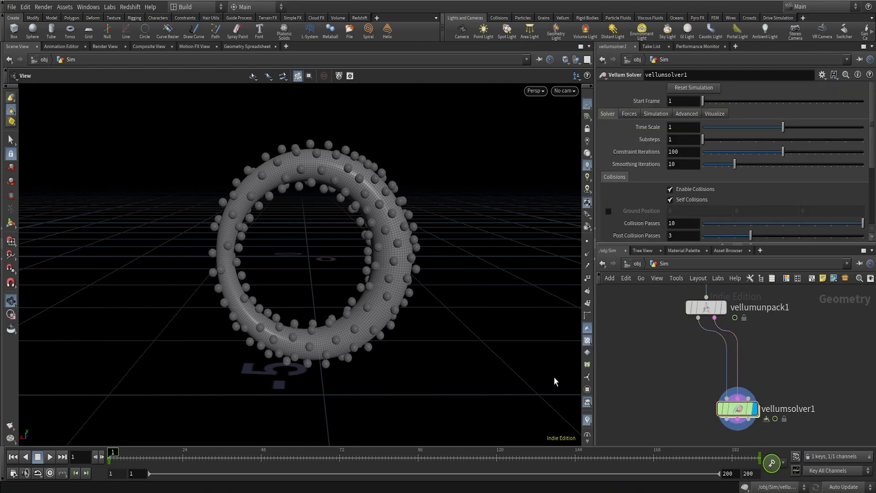
click(50, 457)
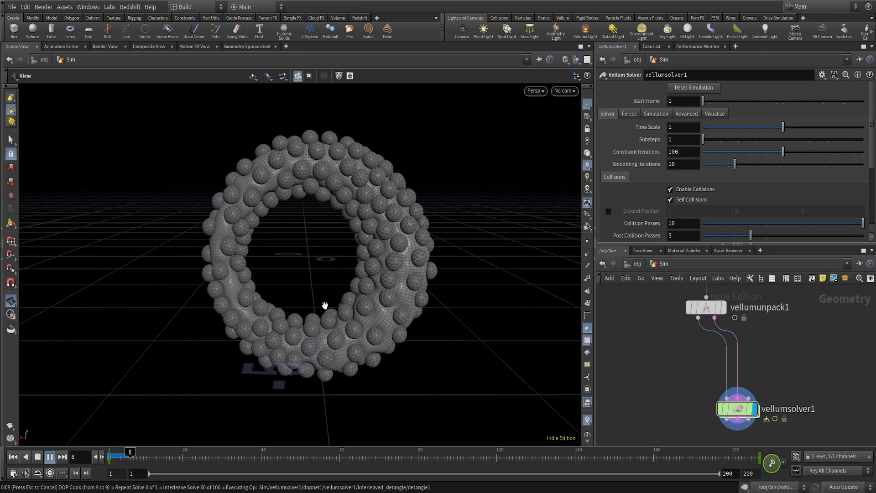
key(Escape)
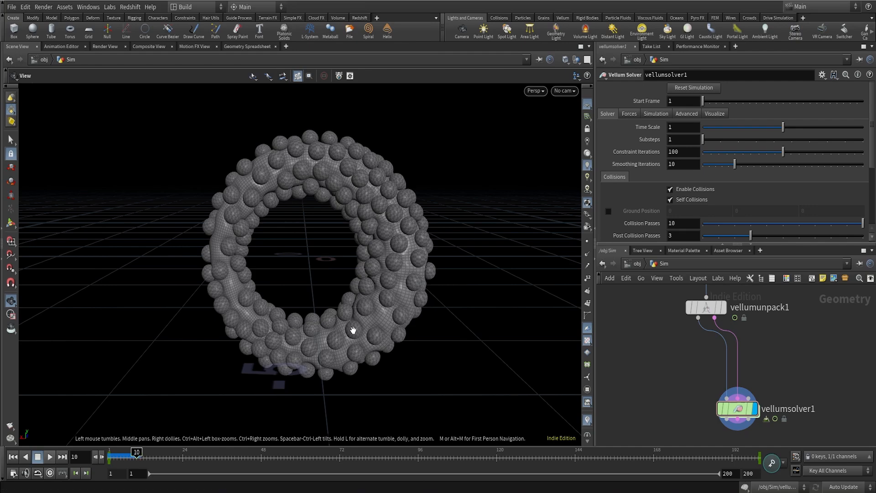
Enable Match Animation for the pin constraint in vellumconstraints2 and return the timeline to frame 1
scroll(648, 321, down, 3)
middle_drag(648, 322, 729, 440)
scroll(706, 371, down, 4)
middle_drag(706, 372, 793, 431)
scroll(709, 360, up, 5)
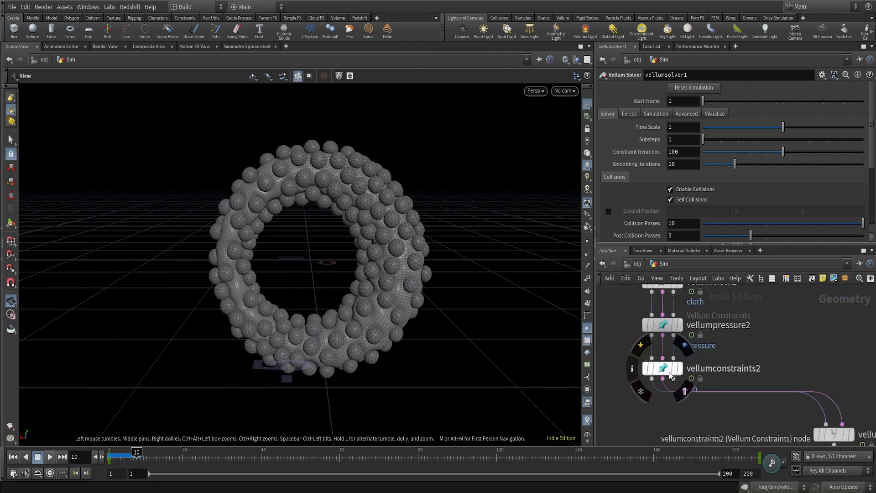
click(663, 369)
scroll(703, 151, down, 5)
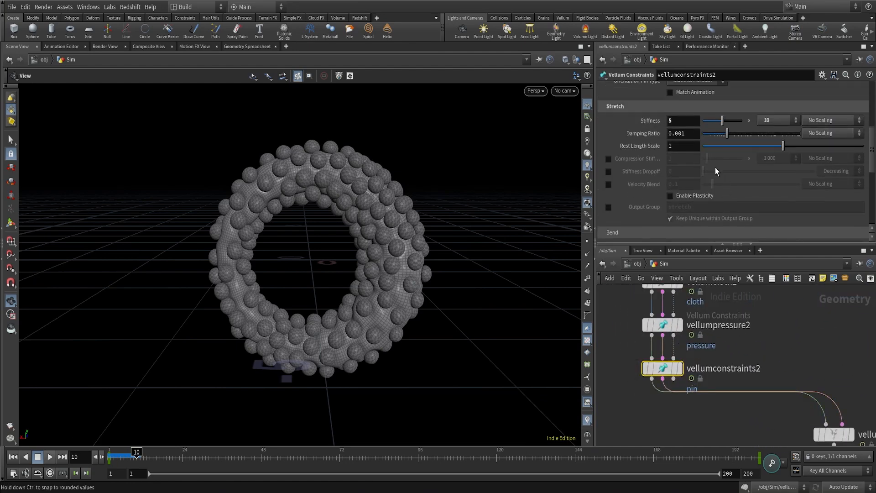
scroll(721, 187, up, 3)
scroll(714, 200, up, 3)
scroll(684, 137, down, 3)
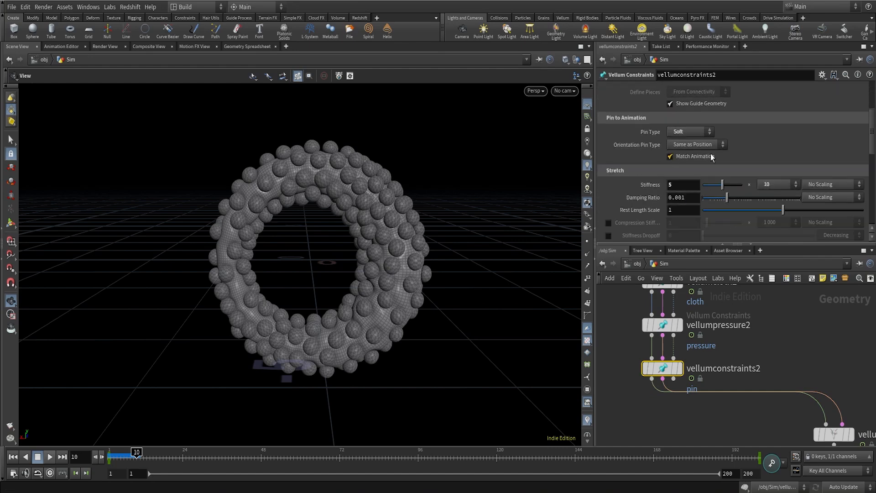
key(Return)
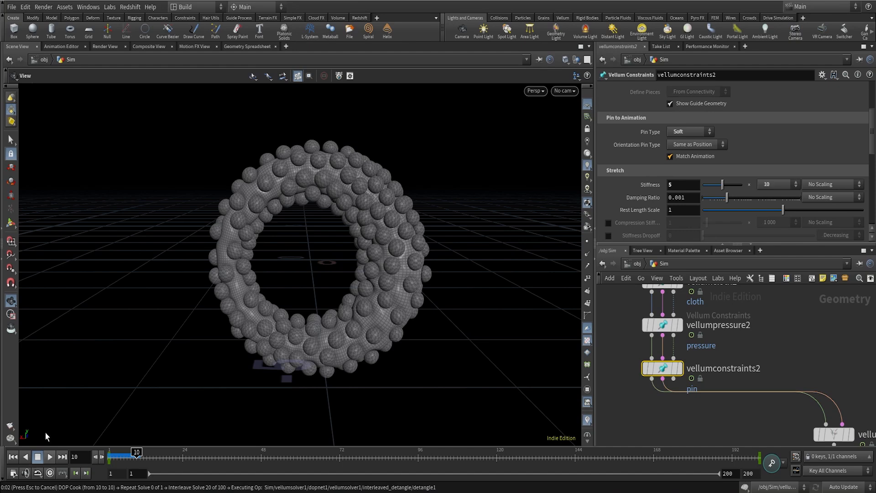
key(Escape)
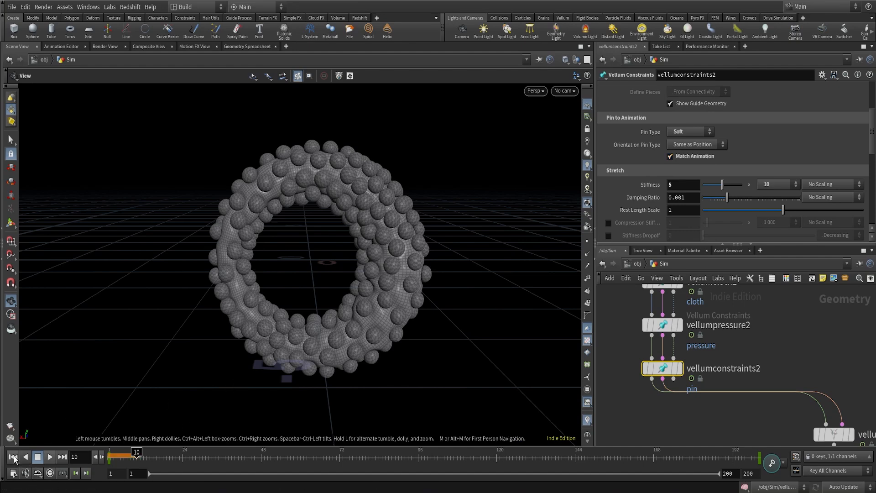
click(14, 458)
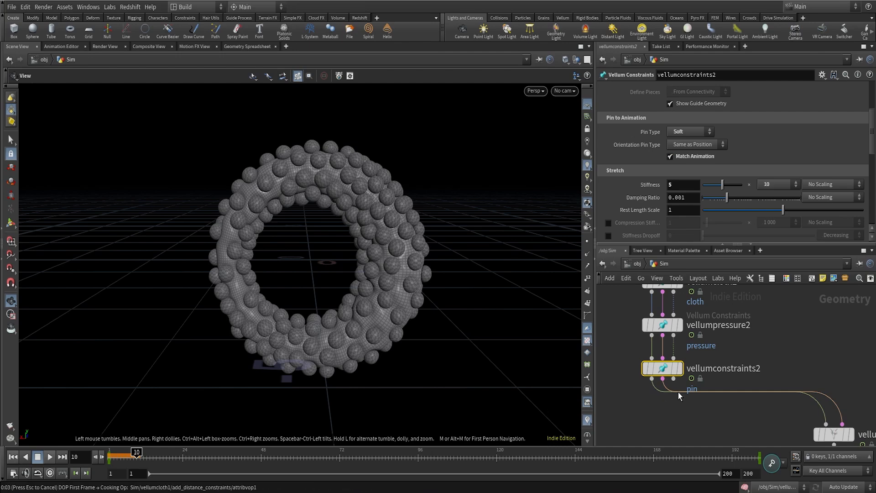
scroll(748, 377, down, 1)
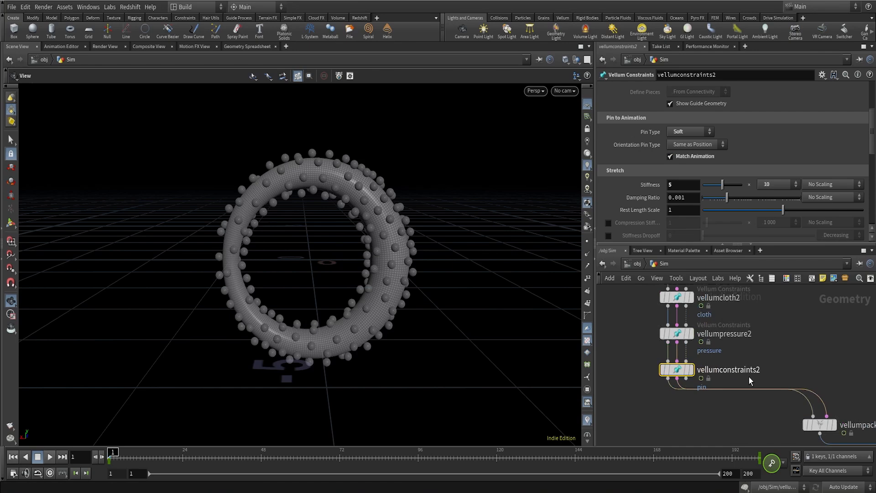
Locate the Whole_line null in the network and display its geometry
scroll(748, 376, down, 5)
middle_drag(763, 344, 825, 384)
scroll(642, 335, up, 6)
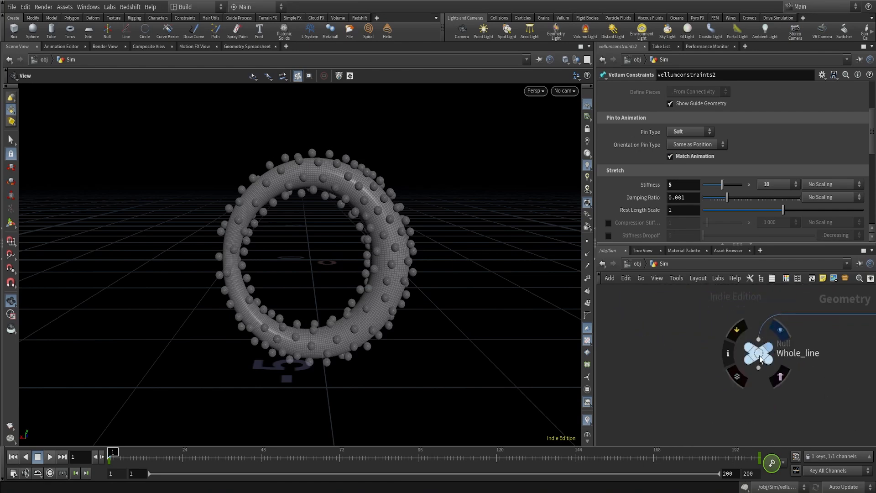
click(759, 355)
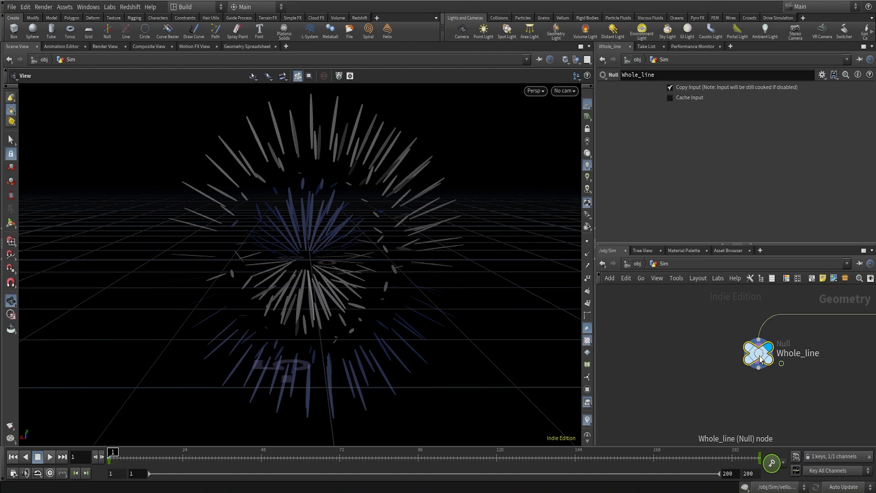
Append an Attribute Delete node to Whole_line that removes the curveu point attribute, and display it
middle_drag(798, 400, 783, 355)
drag(749, 326, 688, 385)
text(adel)
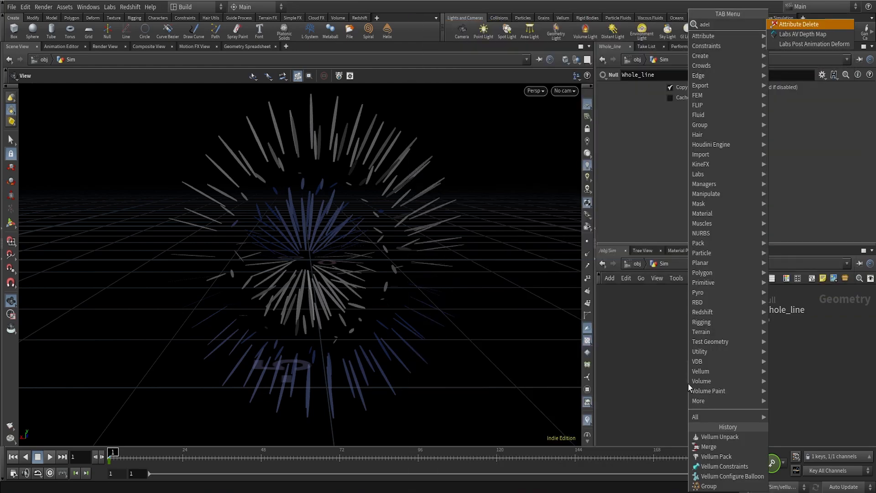
key(Return)
click(866, 109)
click(856, 130)
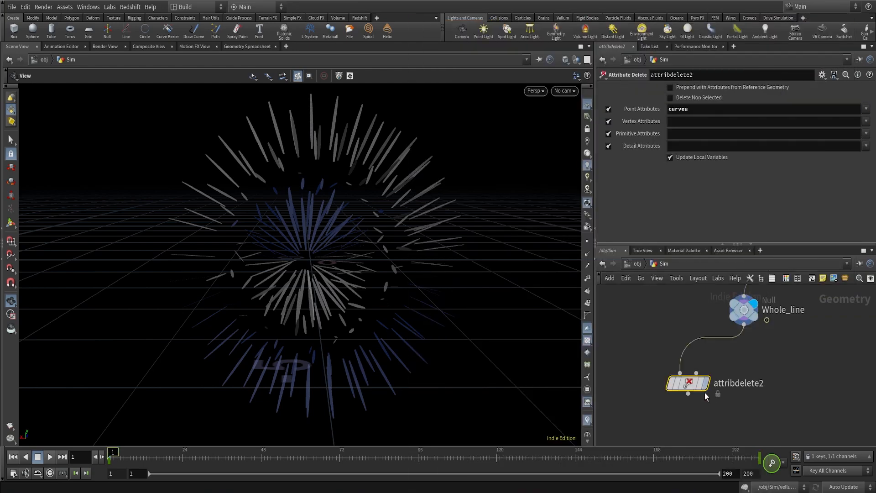
click(705, 388)
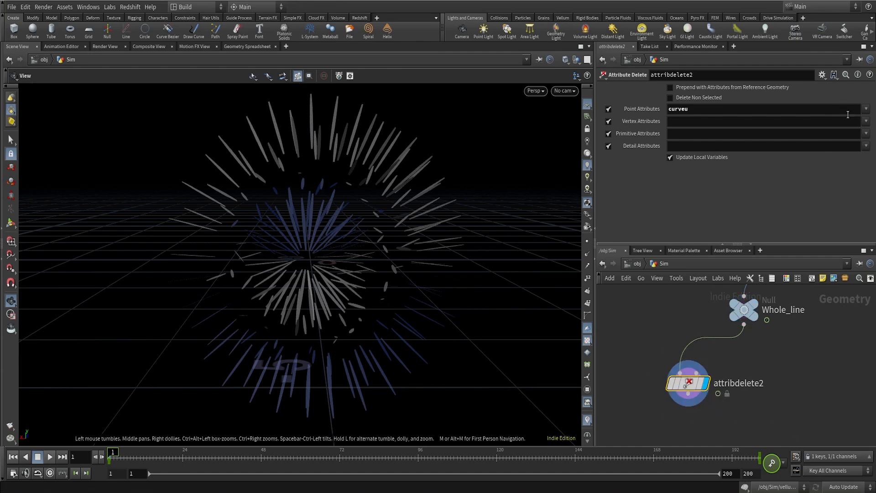
drag(685, 382, 717, 377)
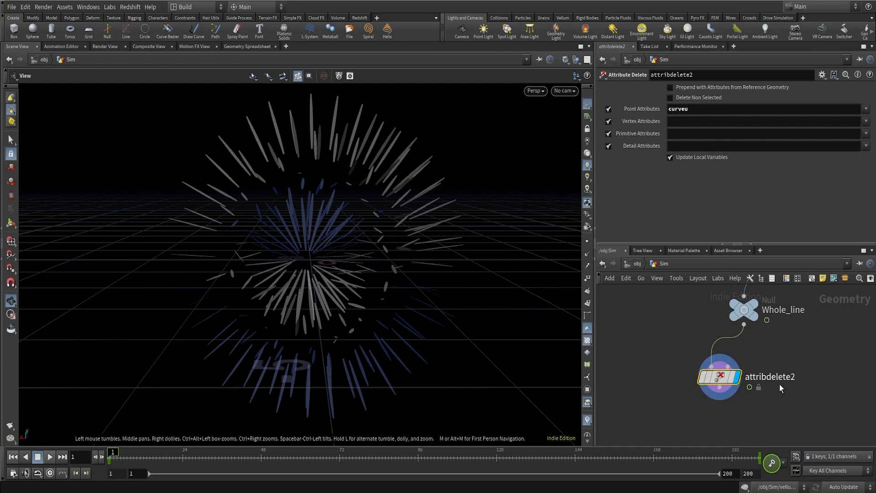
Append a Group node below attribdelete2 and display its result
scroll(809, 370, down, 2)
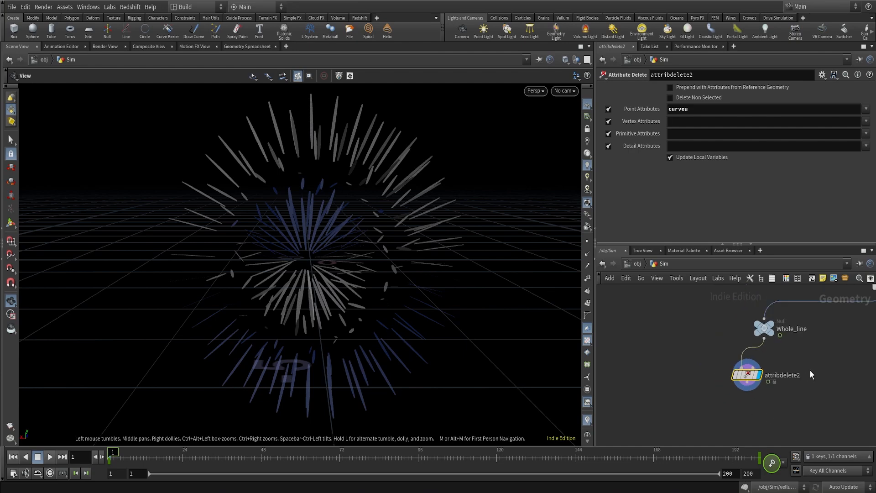
middle_drag(818, 382, 801, 334)
click(730, 342)
key(Tab)
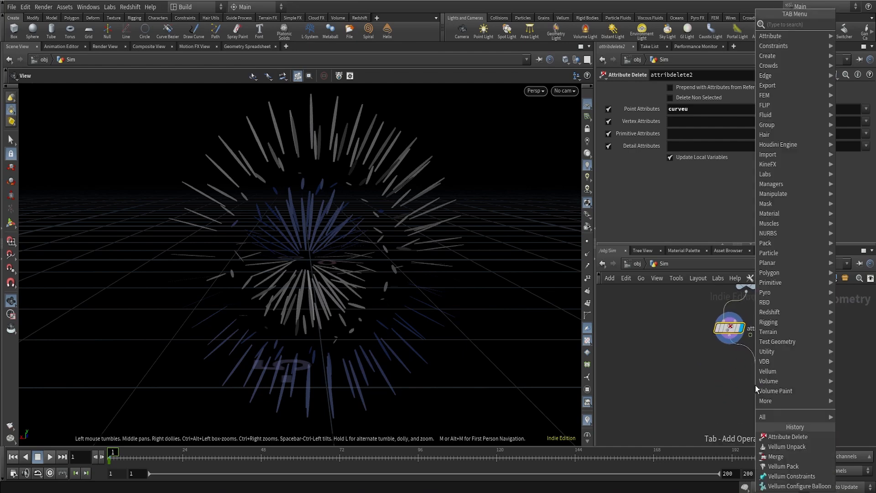
text(f)
key(BackSpace)
text(f)
key(BackSpace)
text(group)
key(Return)
click(754, 385)
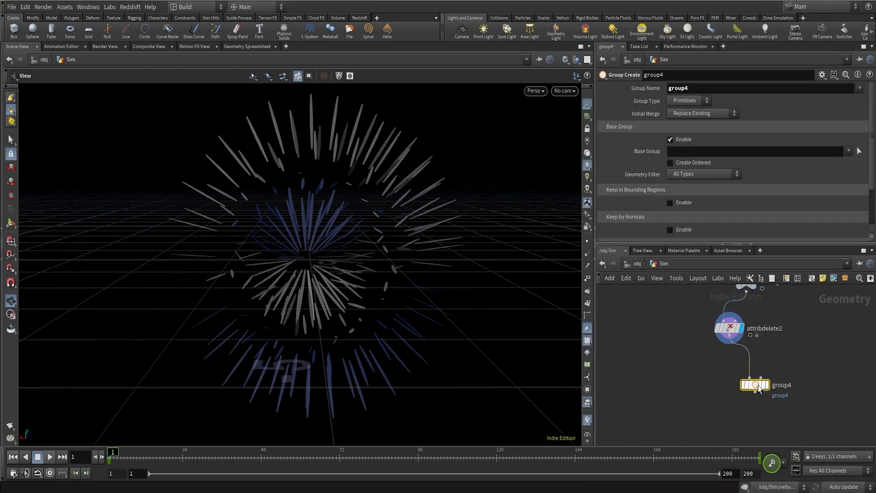
scroll(767, 385, up, 1)
click(767, 385)
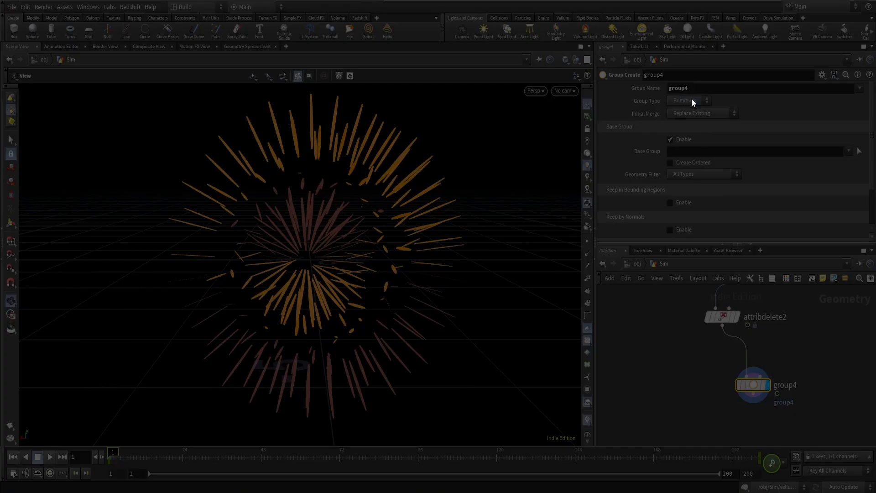
Set the new group's type to Points and name it Clothsline, dismissing the break reminder
click(691, 99)
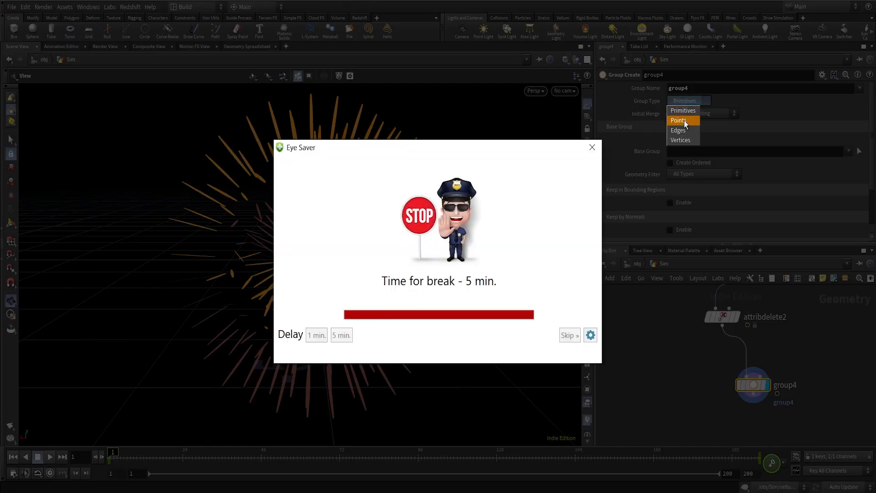
click(683, 120)
click(590, 150)
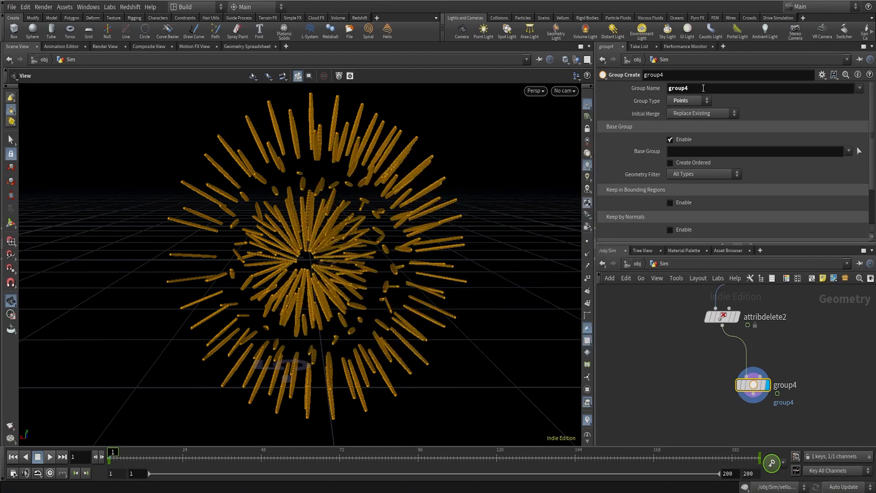
drag(693, 88, 623, 88)
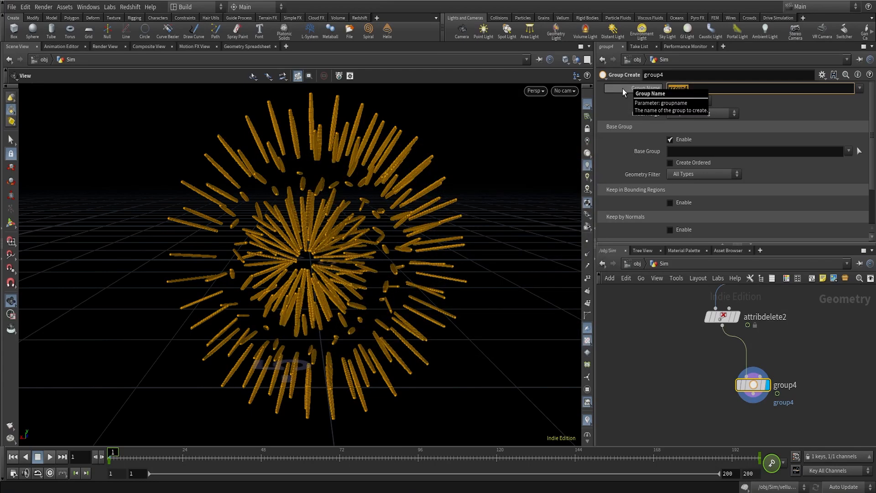
text(Clothsline)
key(Return)
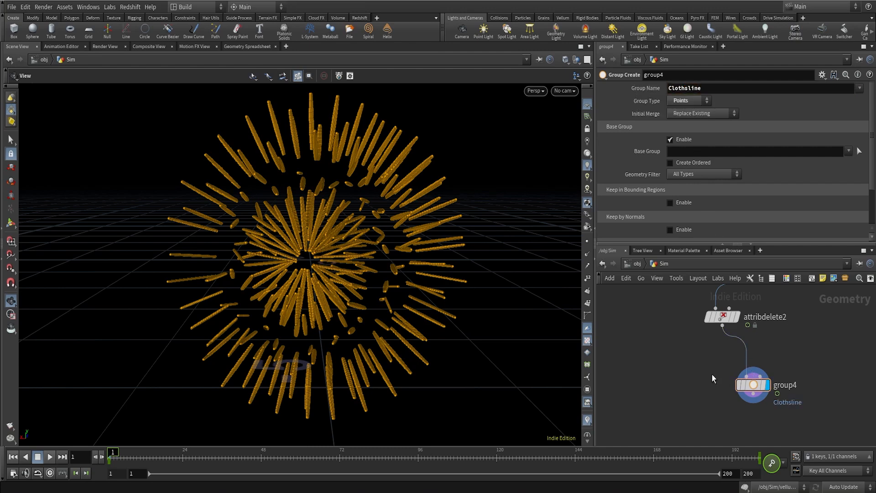
Append a Vellum Constraints cloth node to group4 and display it
middle_drag(712, 374, 712, 326)
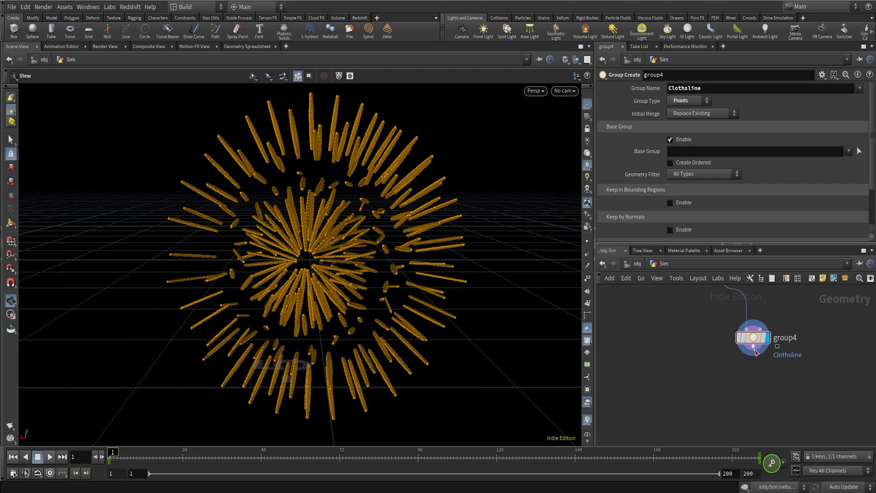
click(755, 351)
key(Tab)
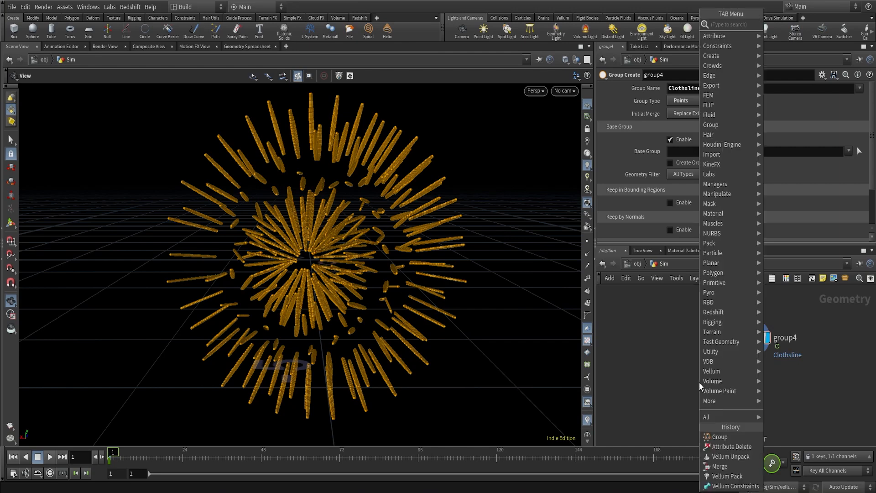
text(v)
text(ch)
key(Return)
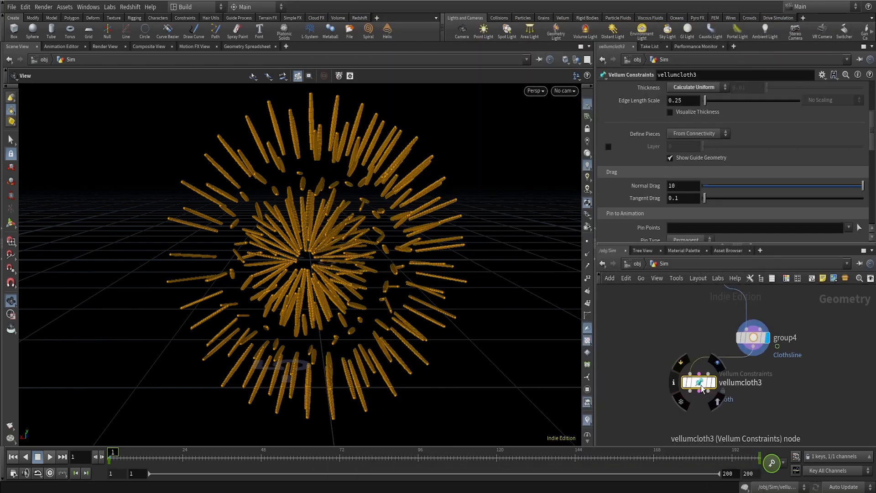
scroll(701, 388, up, 3)
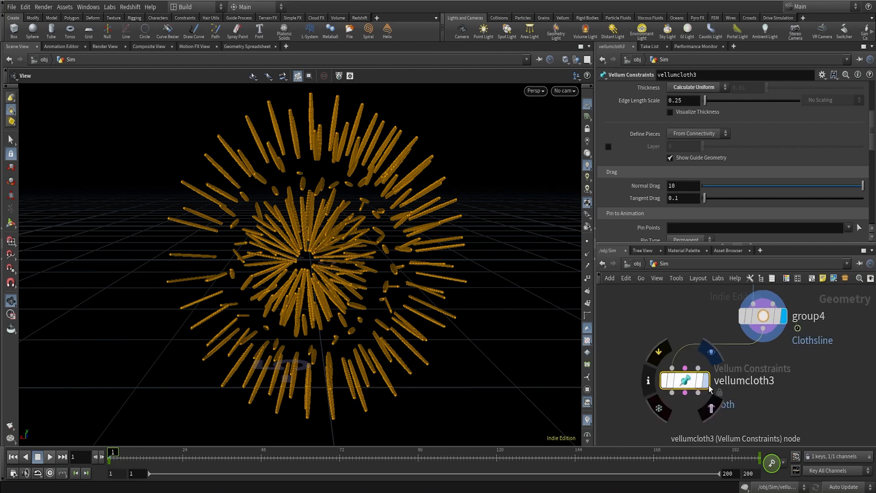
click(687, 381)
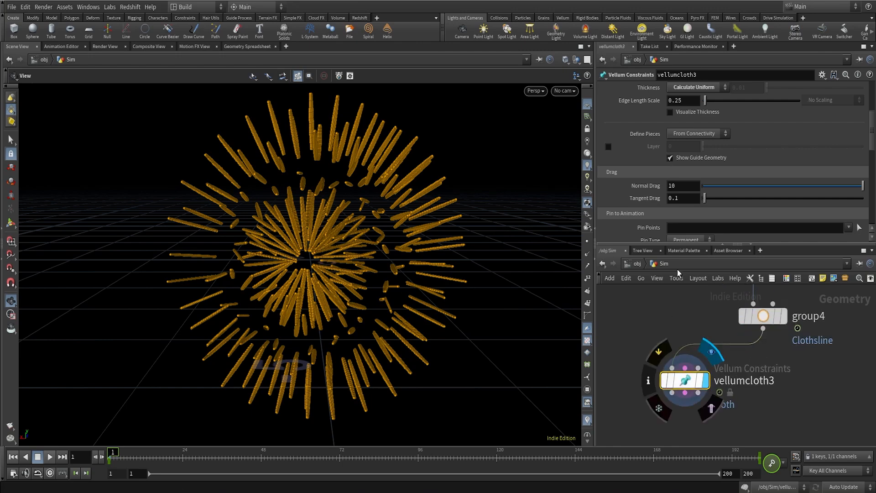
Set the group type of vellumcloth3 to Points and open its list of available groups
scroll(704, 169, up, 3)
scroll(705, 168, up, 1)
click(691, 128)
click(684, 146)
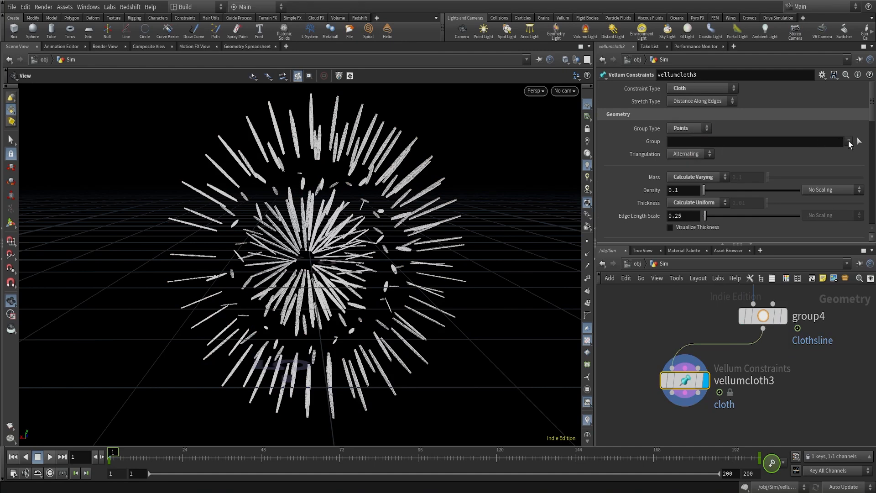
click(850, 142)
scroll(731, 195, down, 8)
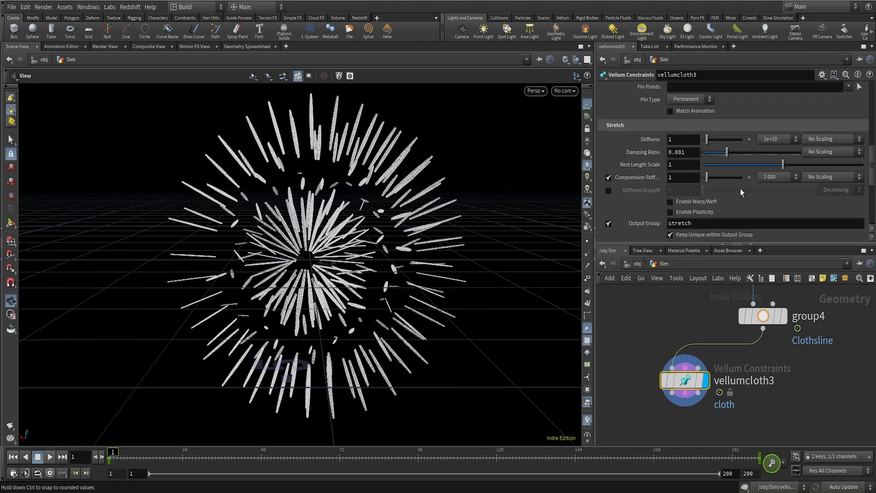
Set the Pin Points of vellumcloth3 to the Pointline group and enable Match Animation
scroll(767, 158, up, 2)
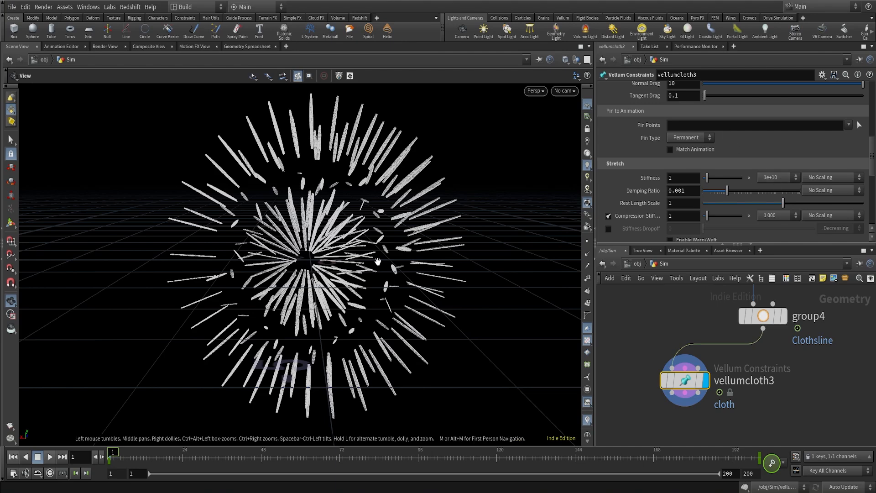
click(758, 320)
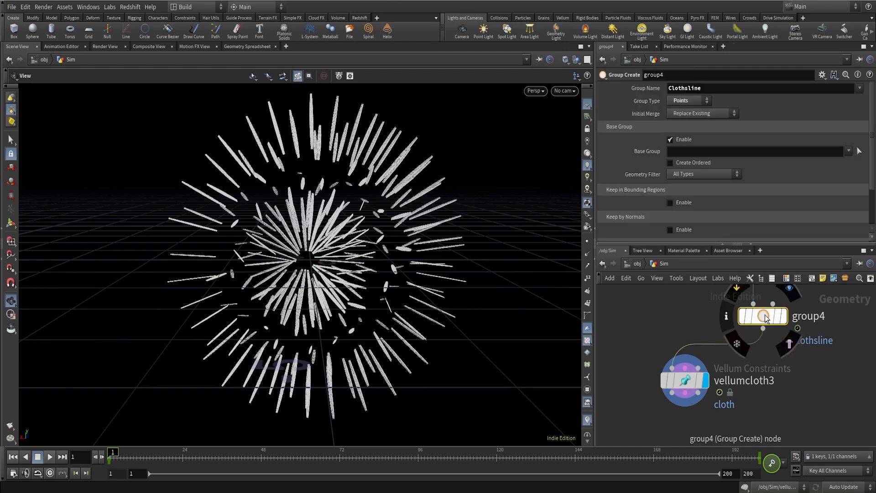
click(685, 380)
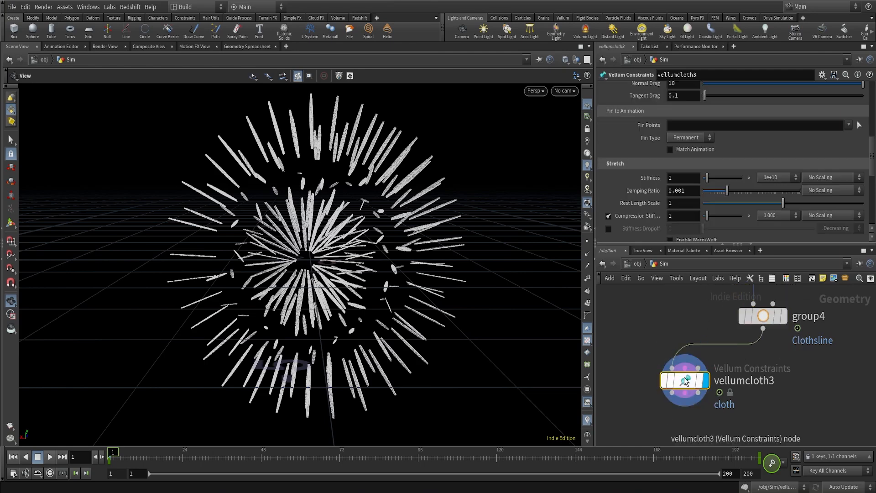
click(848, 125)
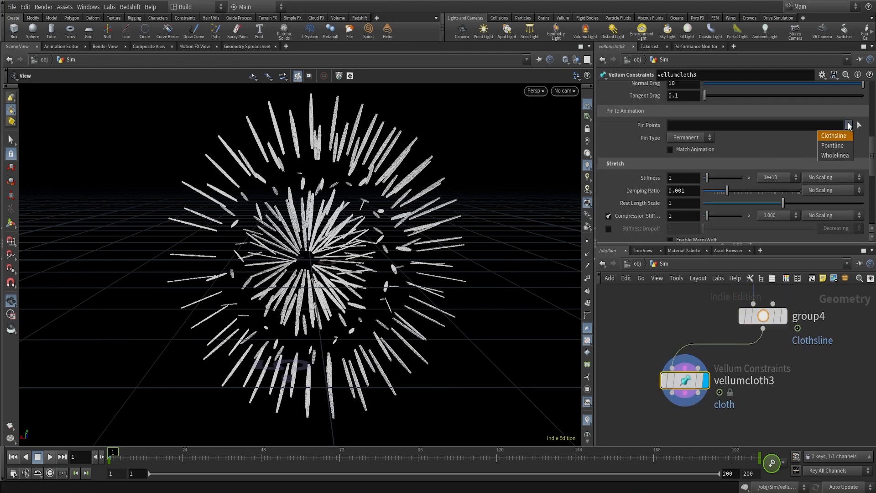
click(846, 147)
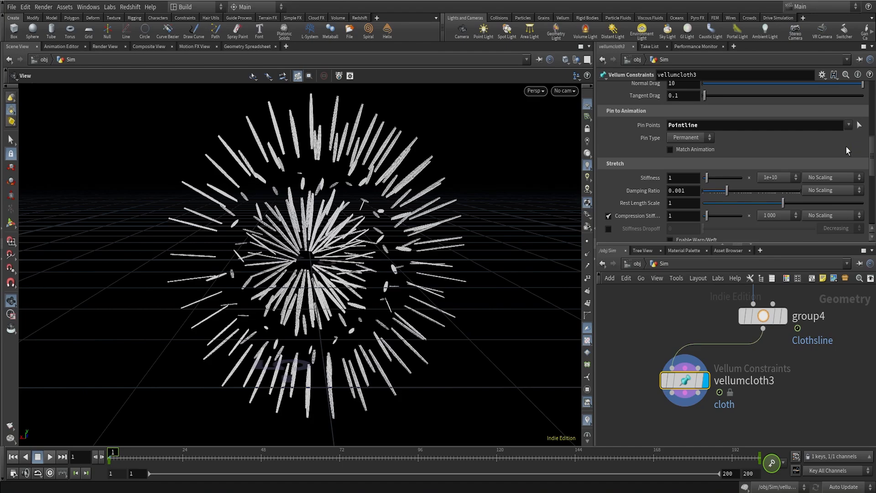
right_drag(379, 276, 673, 100)
right_drag(368, 266, 257, 311)
right_drag(326, 270, 261, 327)
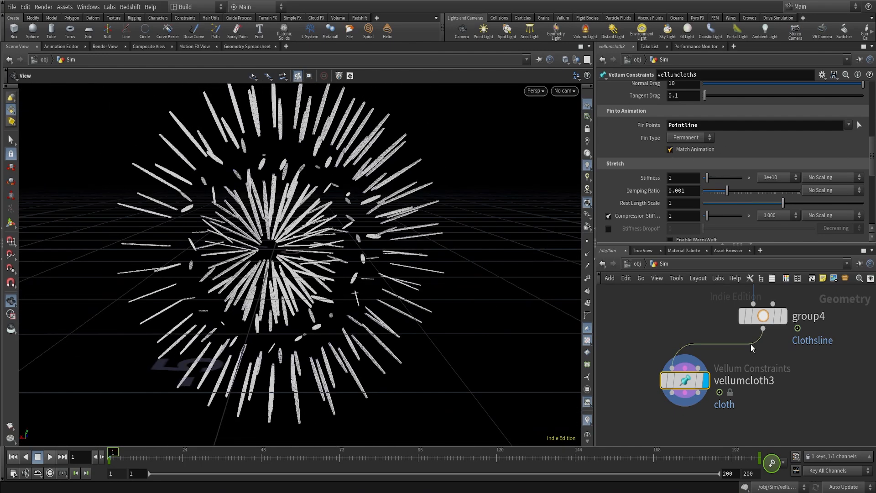
Move vellumcloth3 beneath group4 and set its stretch stiffness multiplier to 10 000
drag(687, 384, 717, 399)
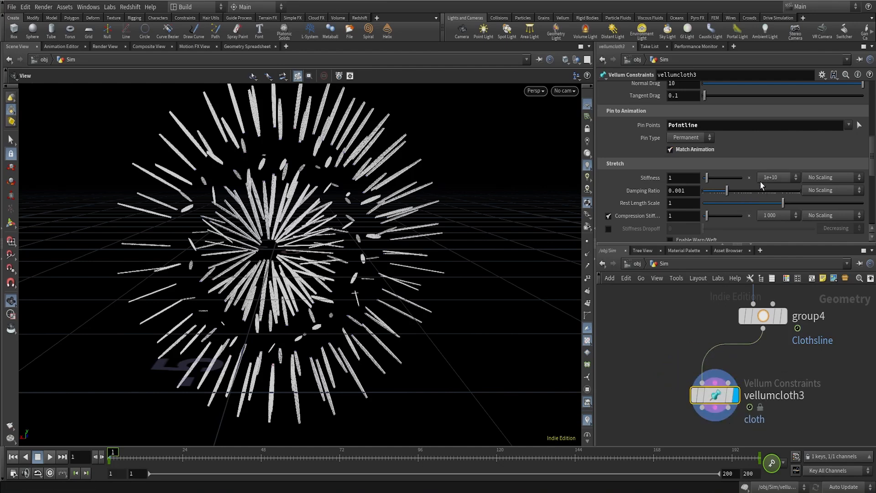
scroll(762, 187, down, 3)
click(782, 138)
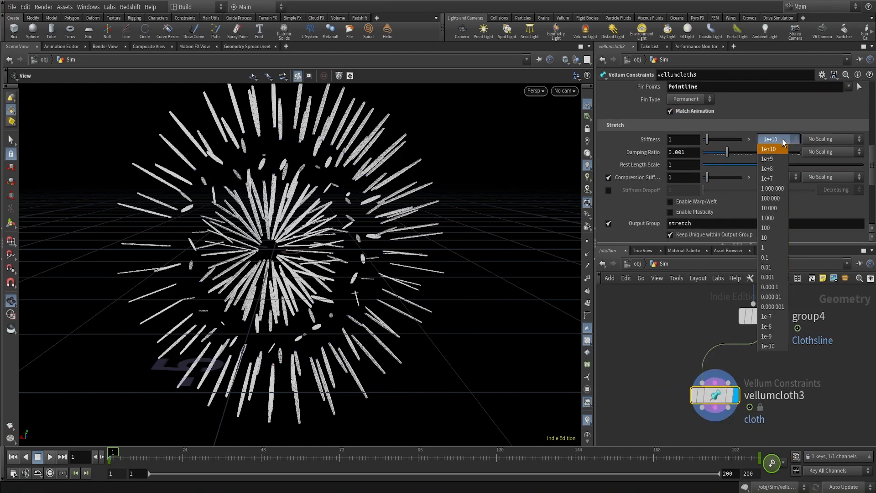
click(776, 213)
scroll(733, 175, down, 6)
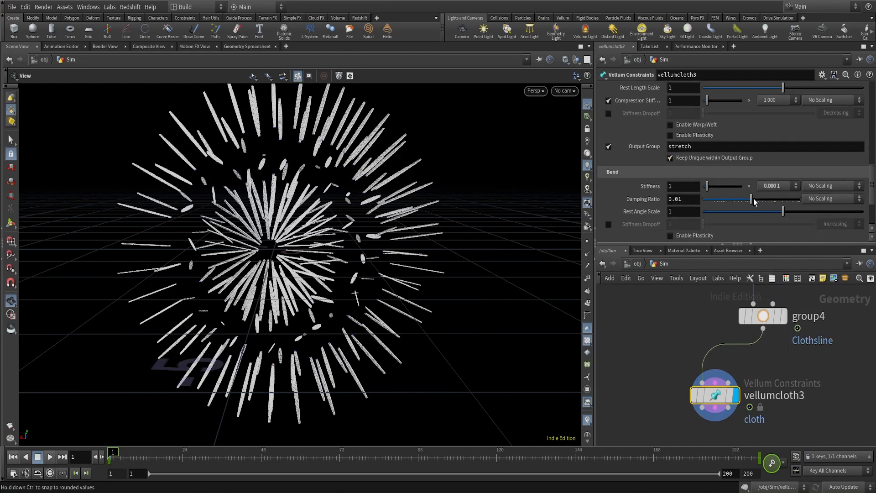
Append a Vellum Pack node below vellumcloth3, taking its geometry and constraints, and display it
scroll(757, 310, down, 4)
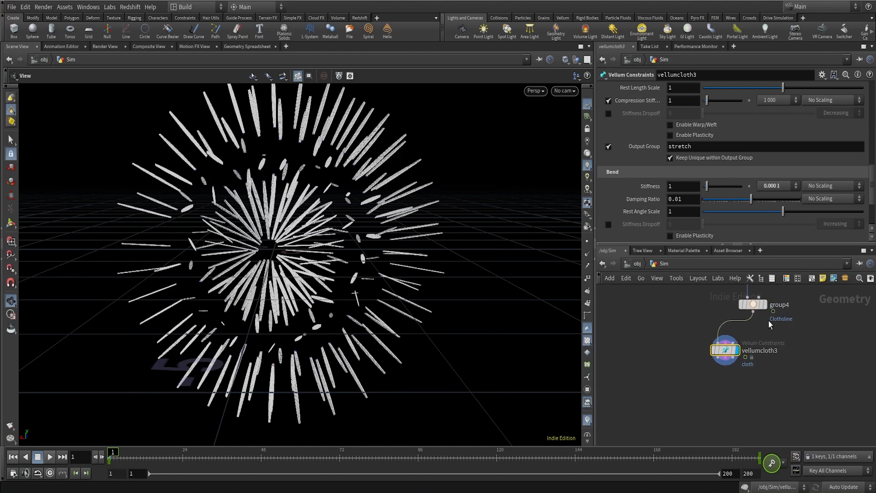
drag(724, 356, 744, 365)
scroll(739, 370, up, 2)
click(735, 365)
key(Tab)
text(vellumpack)
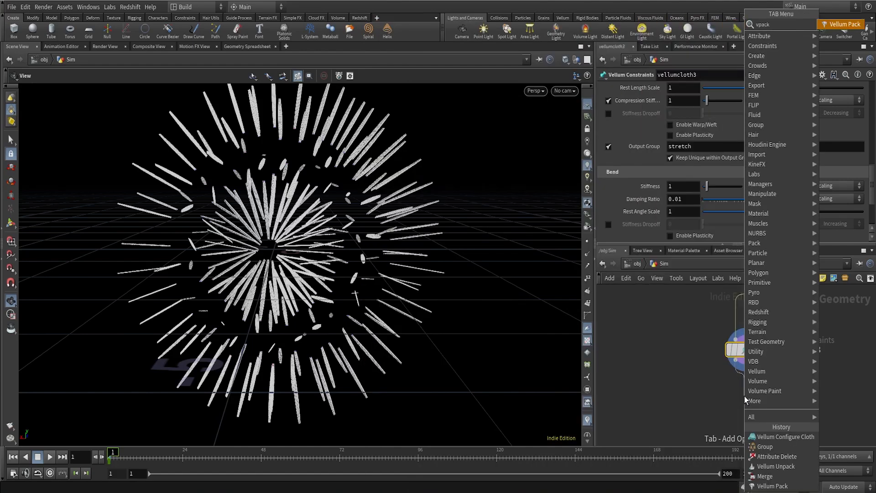
key(Return)
click(744, 424)
click(761, 424)
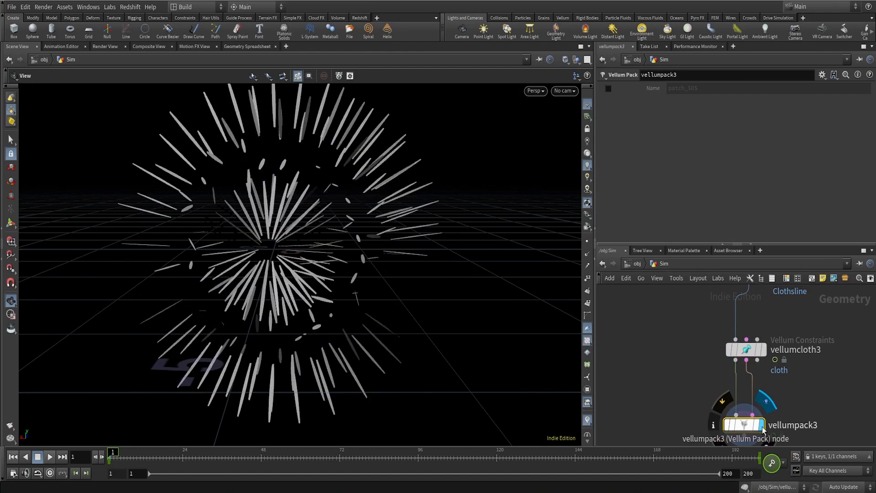
scroll(801, 387, down, 6)
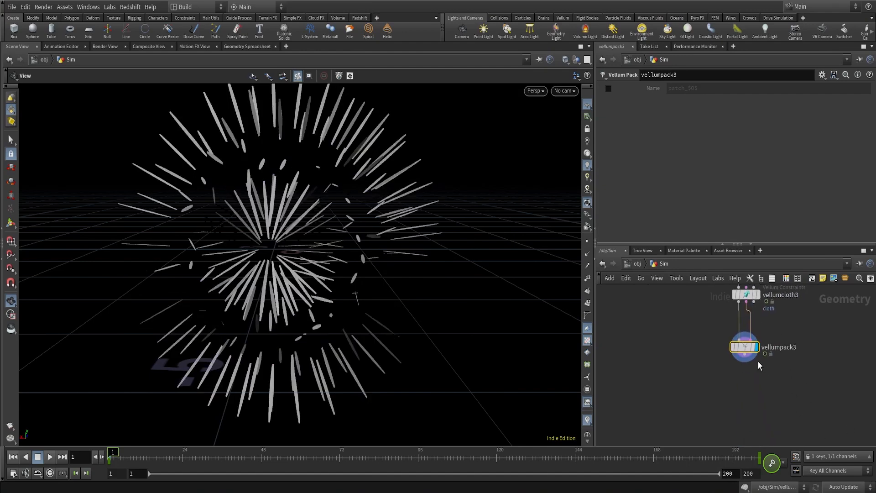
scroll(781, 373, down, 1)
middle_drag(789, 374, 700, 363)
scroll(684, 362, up, 3)
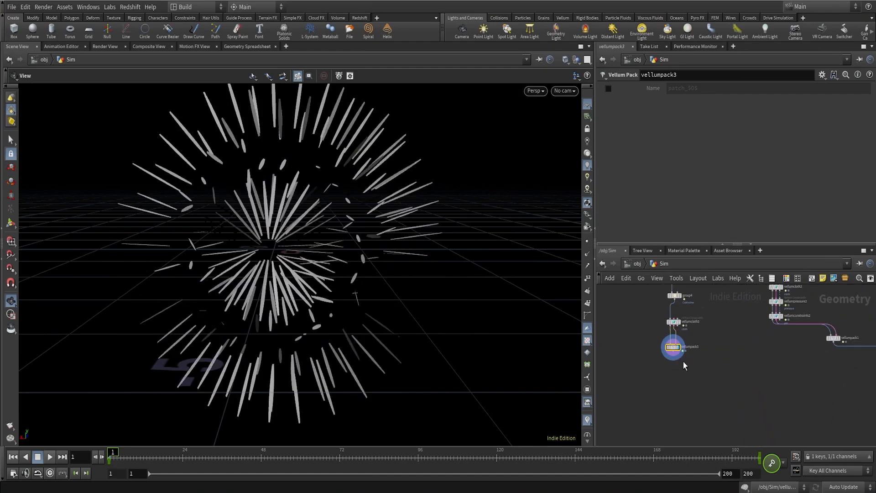
click(677, 354)
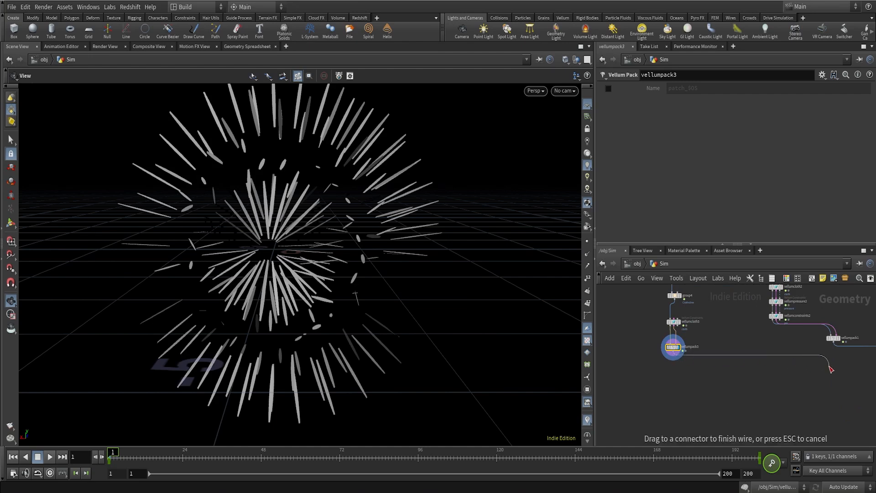
middle_drag(874, 371, 749, 382)
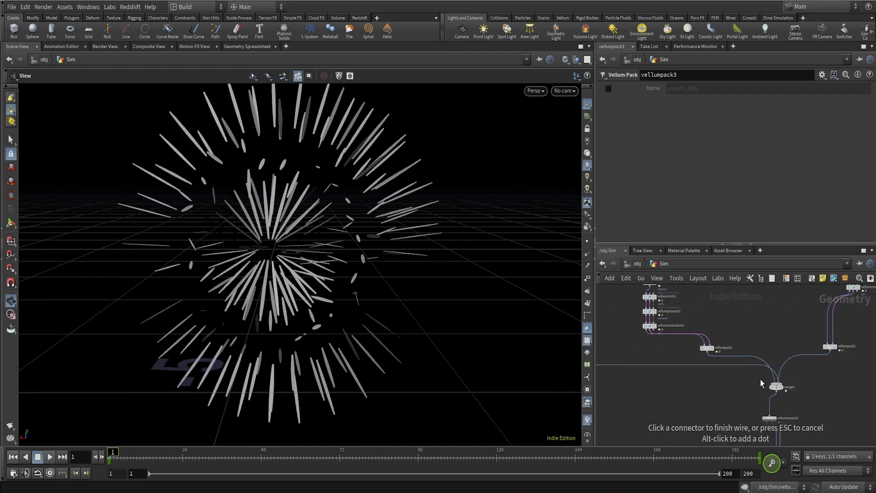
key(Tab)
text(me)
click(686, 385)
scroll(679, 385, down, 3)
middle_drag(673, 383, 711, 376)
scroll(657, 372, up, 2)
scroll(637, 367, up, 3)
Wire vellumpack3 into merge2 and disconnect vellumpack2 from that merge
click(635, 365)
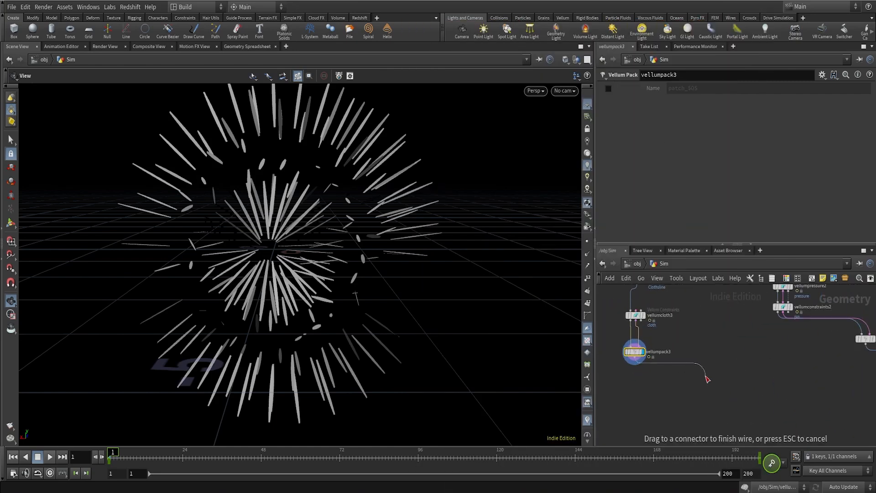
middle_drag(847, 385, 701, 370)
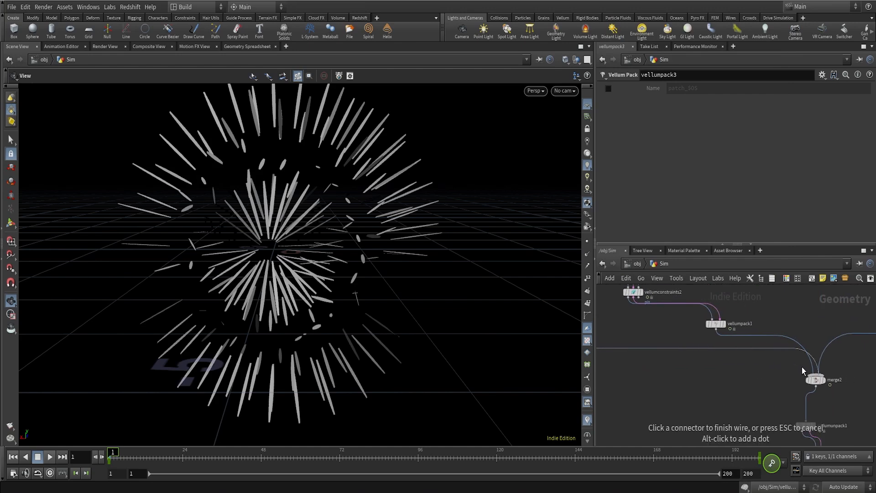
click(803, 368)
scroll(819, 380, up, 2)
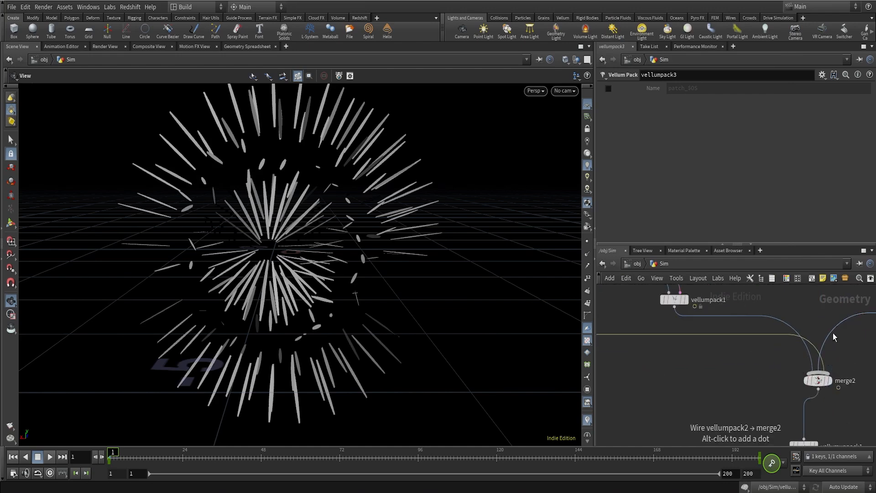
drag(825, 322, 846, 345)
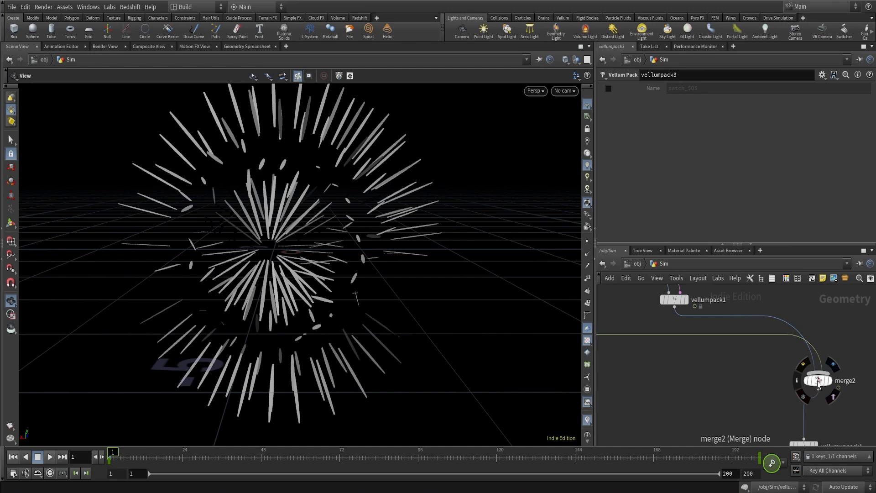
click(818, 380)
Display vellumsolver1, run the simulation for about 15 frames, and examine how the strands and balloons behave
scroll(739, 382, down, 3)
middle_drag(736, 381, 701, 305)
scroll(765, 388, up, 3)
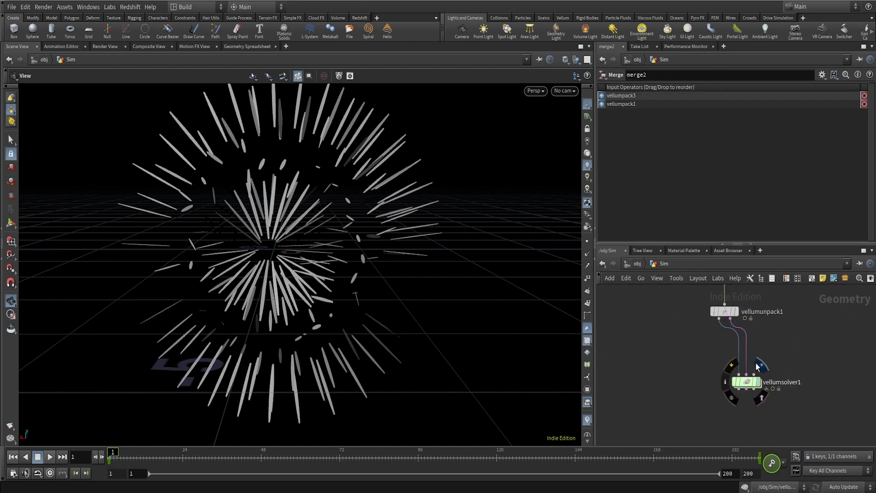
click(736, 311)
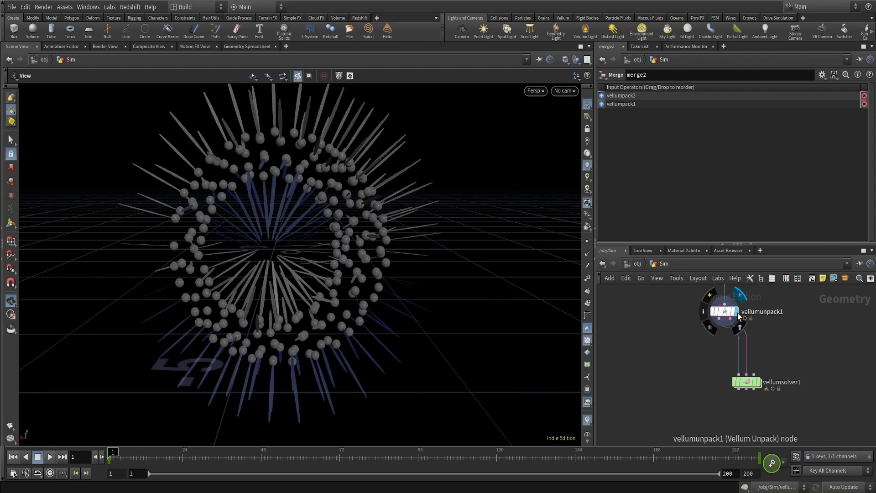
click(753, 386)
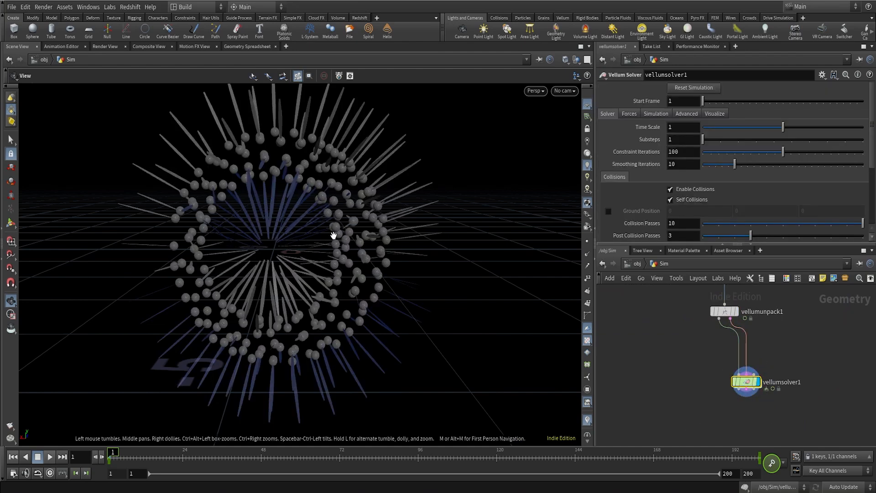
click(51, 456)
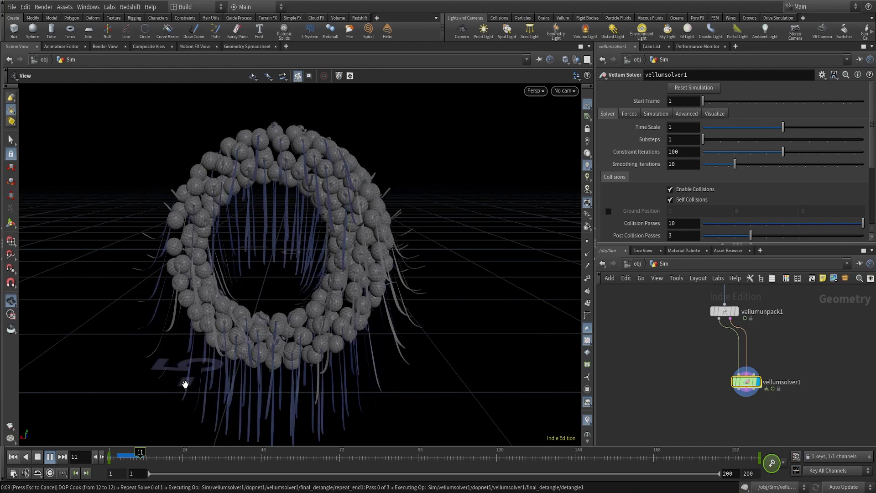
key(Escape)
right_drag(358, 251, 519, 64)
middle_drag(399, 194, 309, 267)
right_drag(309, 268, 404, 187)
drag(360, 202, 341, 313)
drag(390, 195, 445, 252)
Clear the Pin Points group of vellumcloth3 and leave Match Animation off
scroll(672, 372, down, 3)
middle_drag(672, 371, 705, 413)
scroll(734, 338, up, 5)
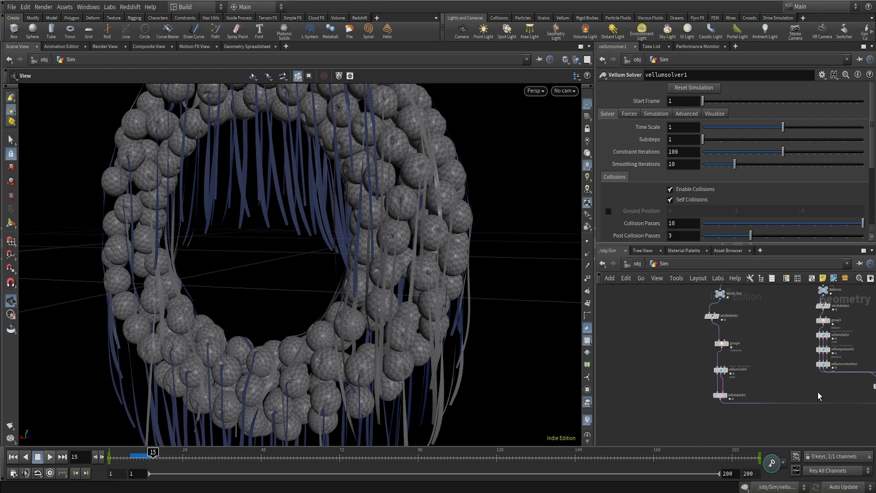
click(738, 335)
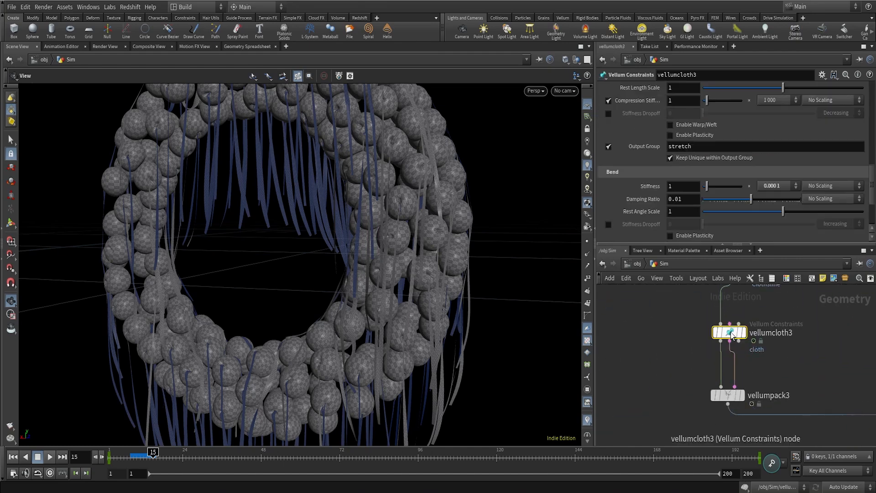
scroll(703, 173, down, 5)
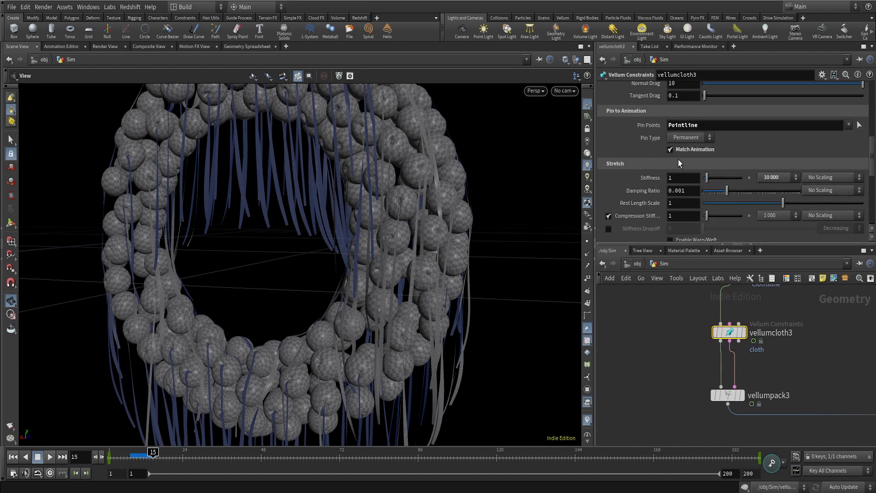
drag(712, 125, 645, 130)
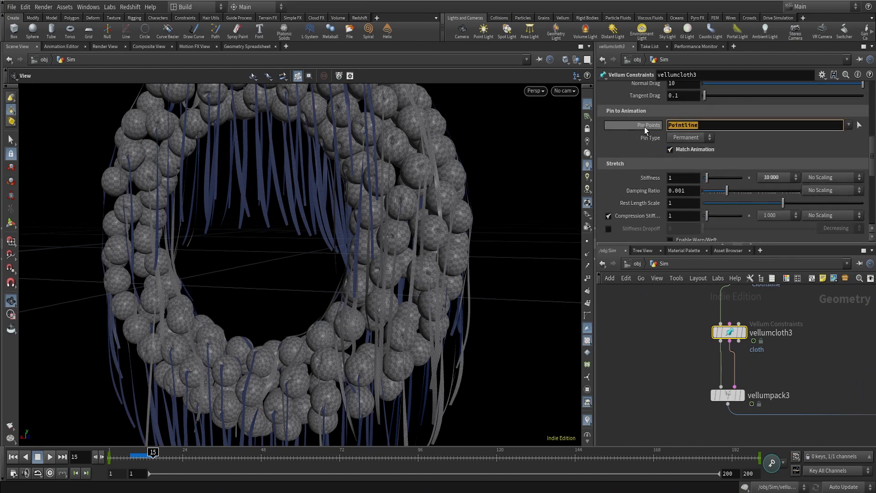
key(BackSpace)
key(Return)
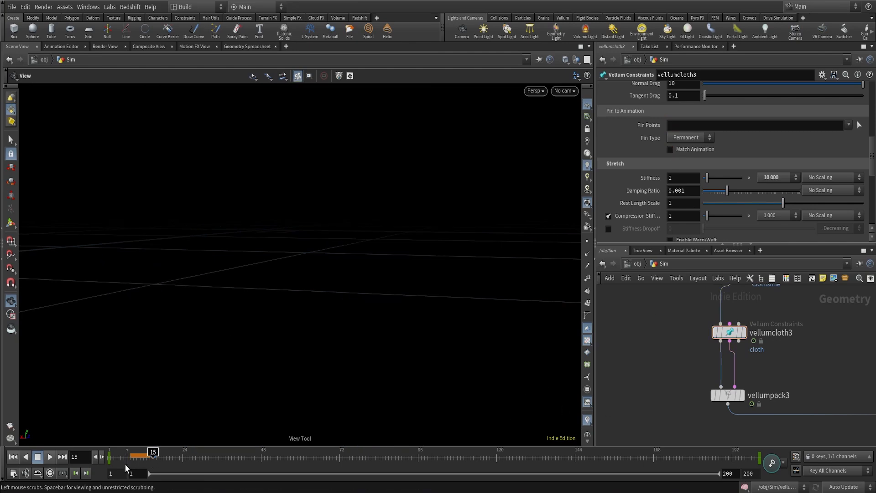
Return to frame 1, display vellumunpack1, and make room between it and vellumsolver1
click(10, 459)
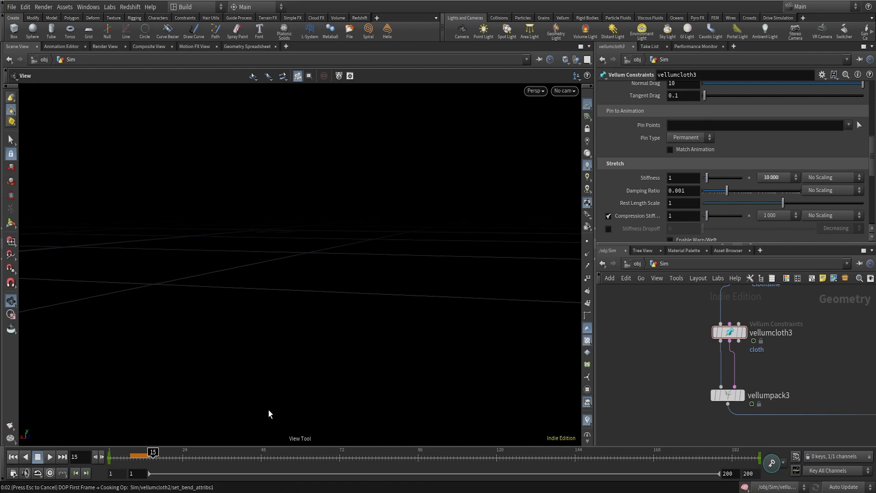
scroll(870, 373, down, 5)
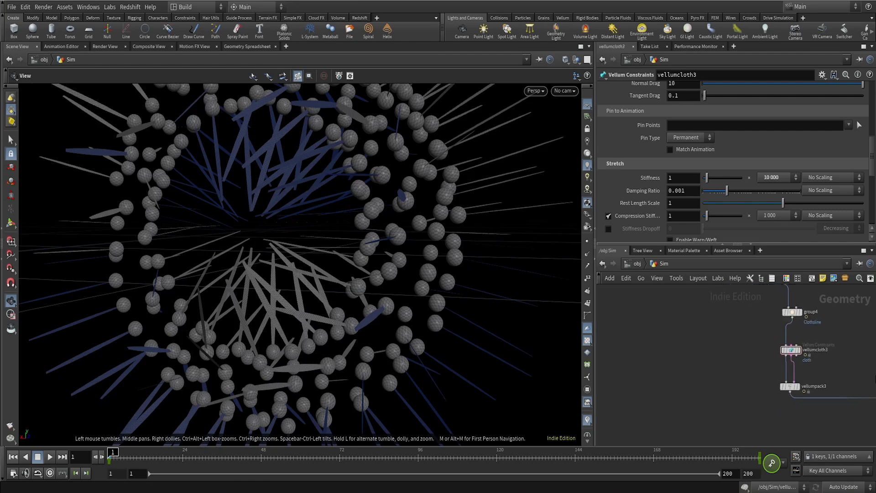
middle_drag(869, 370, 587, 319)
scroll(759, 378, up, 4)
middle_drag(782, 403, 784, 341)
drag(755, 346, 773, 326)
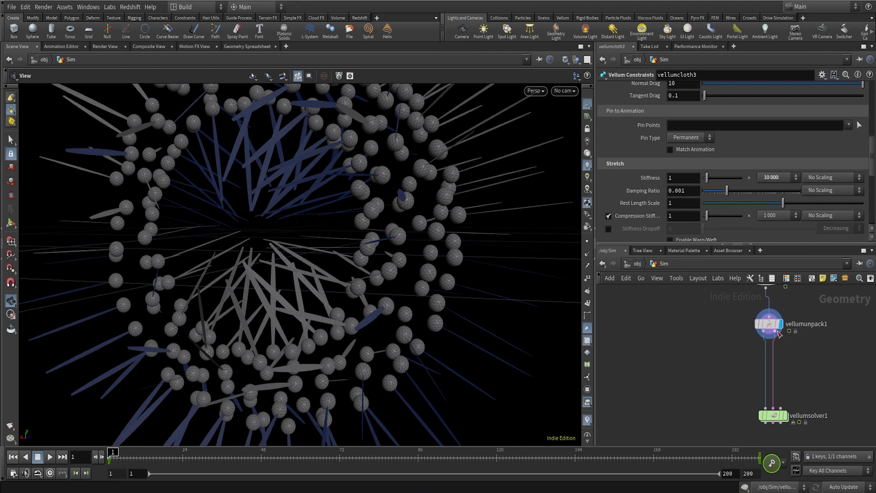
middle_drag(807, 363, 787, 366)
scroll(768, 371, up, 2)
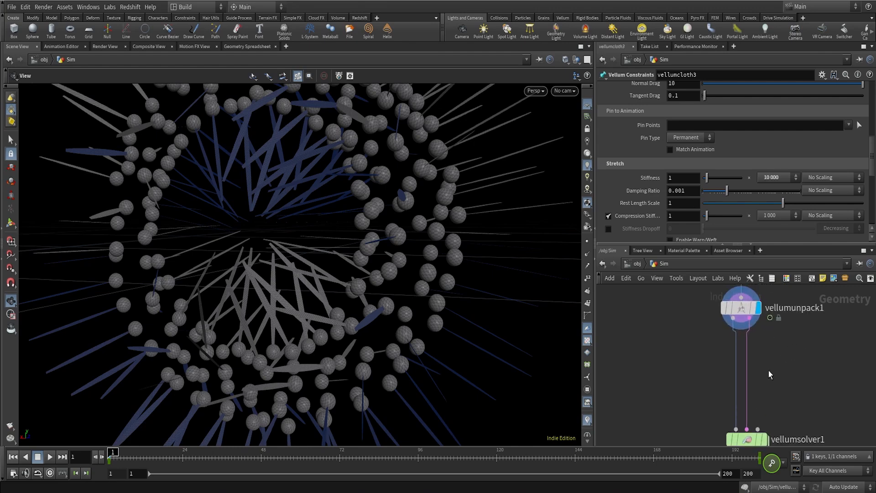
Add a Vellum Stitch Points node between vellumunpack1 and vellumsolver1 and display it
key(Tab)
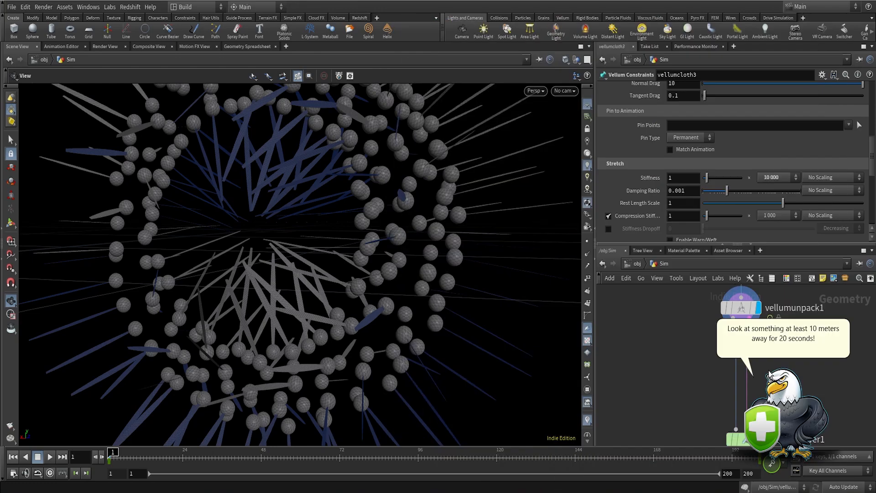
key(Tab)
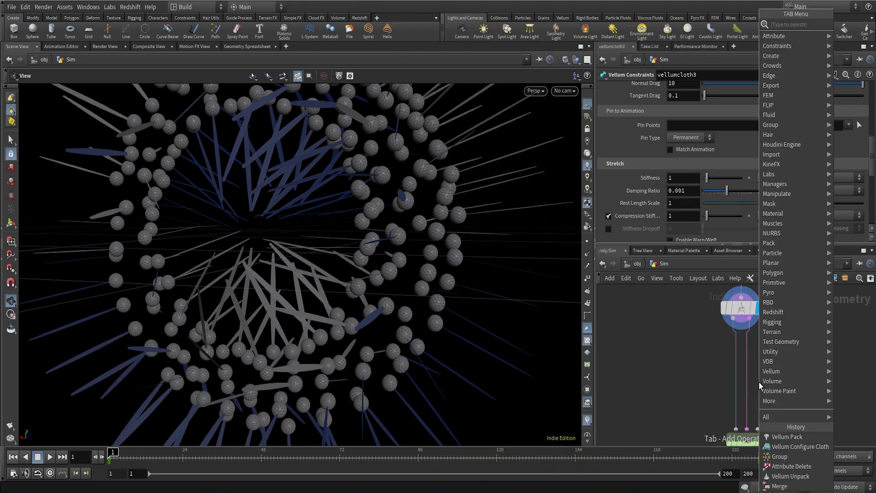
text(ves)
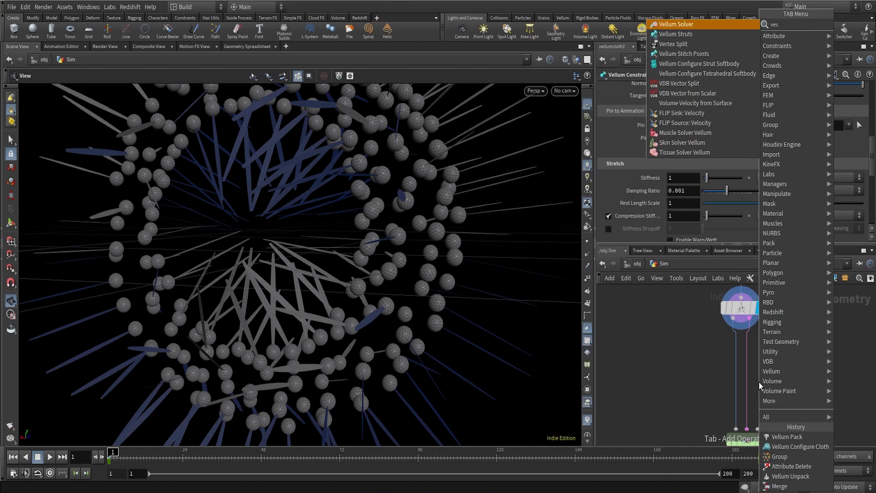
text(ti)
key(Return)
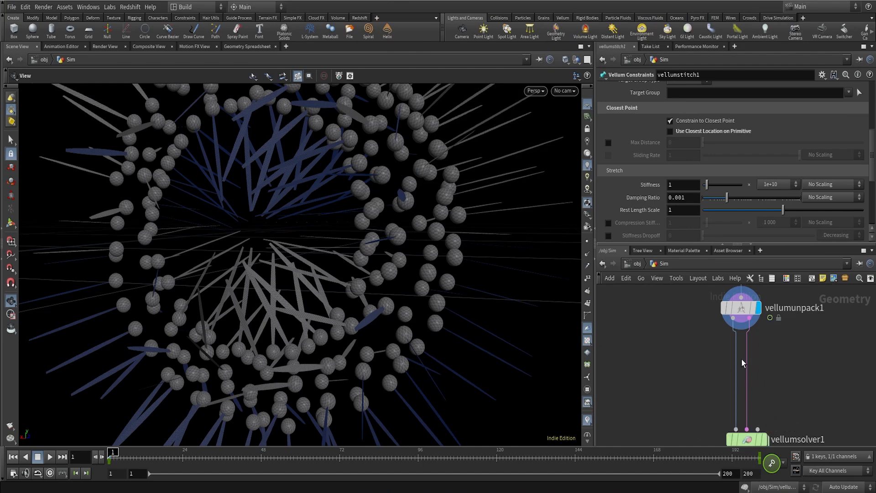
scroll(775, 379, down, 5)
scroll(747, 350, up, 4)
drag(638, 302, 812, 426)
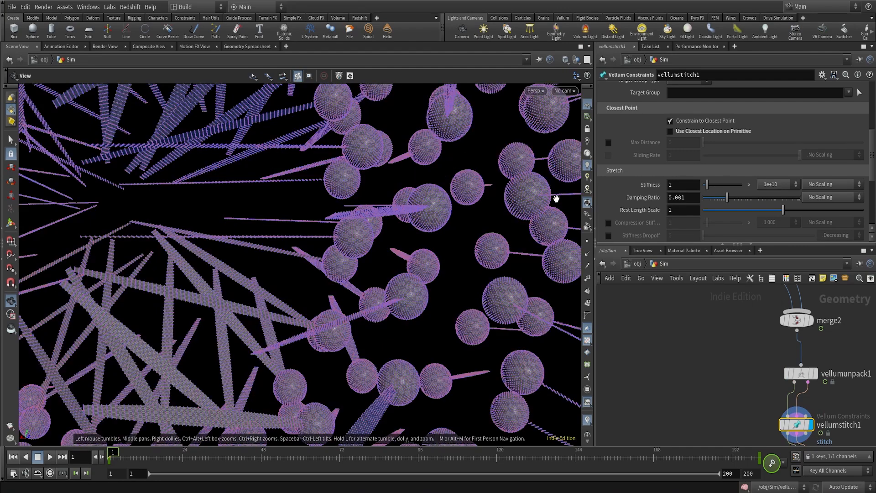
Set vellumstitch1's Group Type to Points and its source Group to Pointline
scroll(775, 159, up, 5)
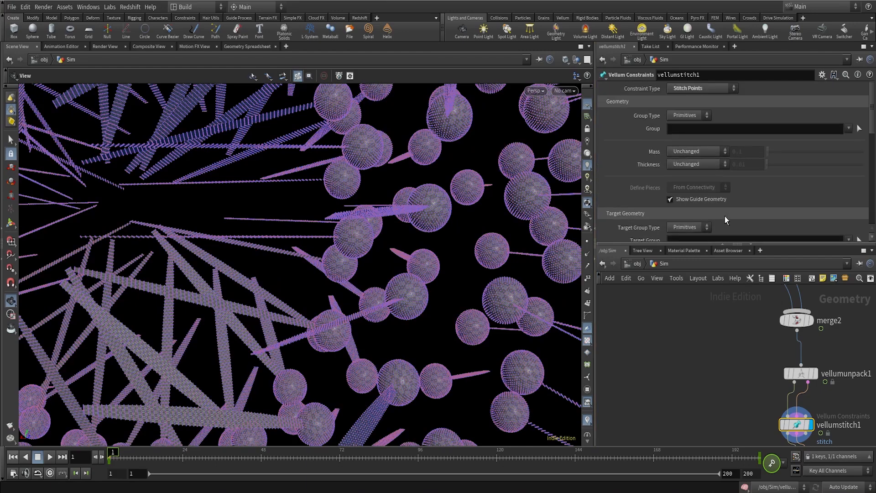
click(696, 115)
click(848, 129)
click(752, 136)
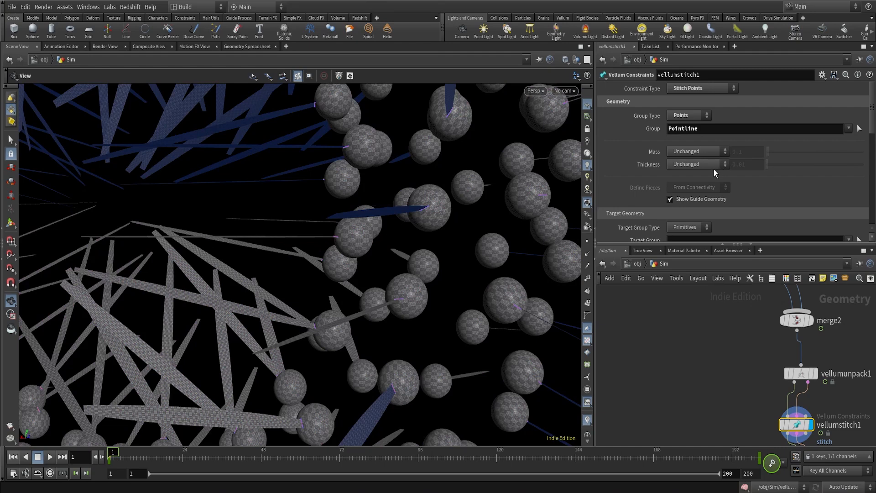
Set vellumstitch1's Target Group Type to Points and its Target Group to Balloon
scroll(713, 173, down, 3)
click(688, 139)
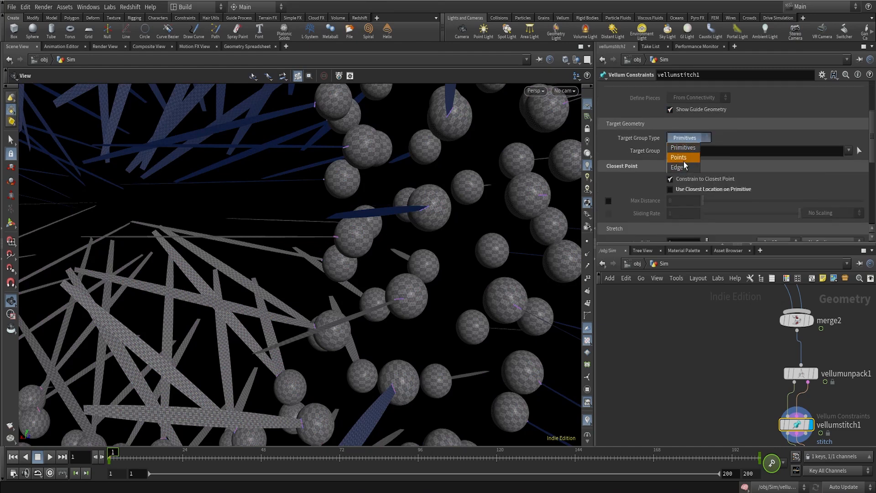
click(683, 160)
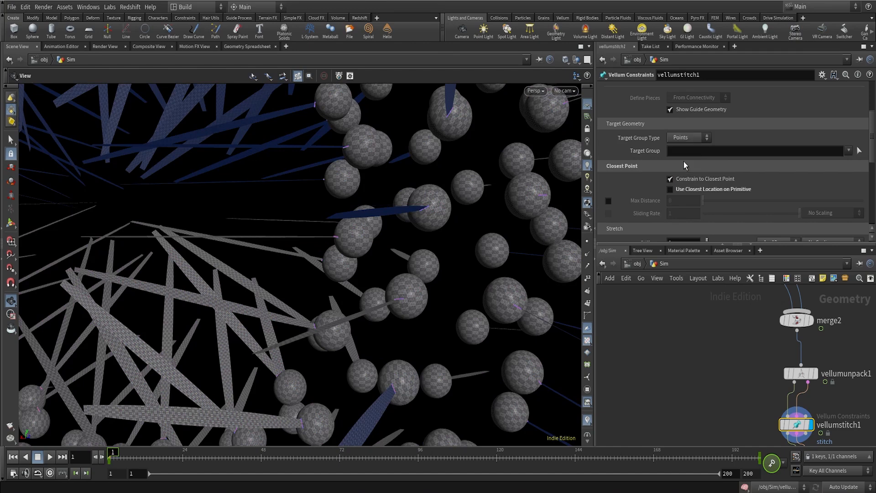
click(848, 151)
click(822, 164)
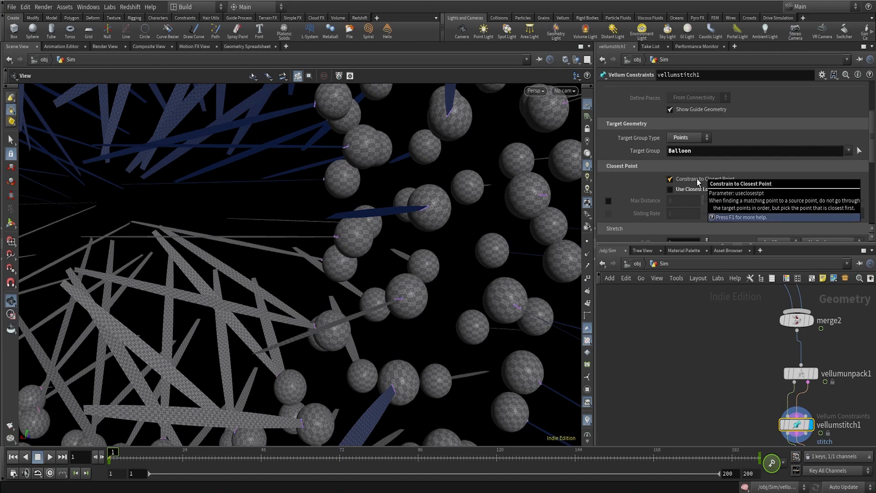
Examine up close where the stitch constraints join the strand ends to the balloons, and review the stitch settings
drag(416, 224, 438, 196)
right_drag(437, 196, 568, 115)
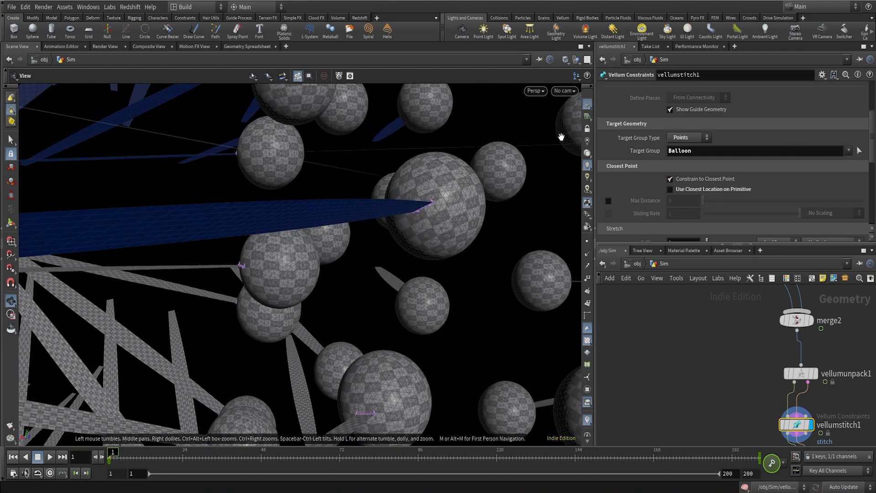
drag(444, 196, 409, 218)
right_drag(410, 218, 555, 142)
middle_drag(509, 157, 414, 277)
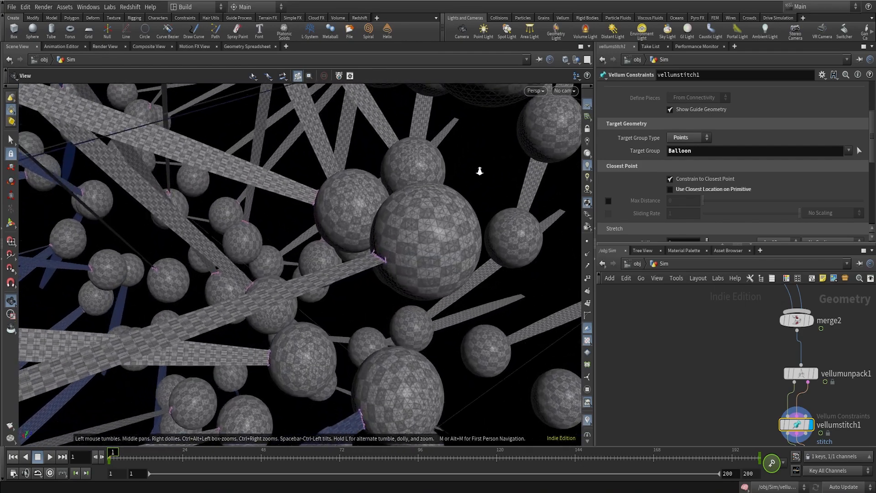
right_drag(479, 171, 659, 113)
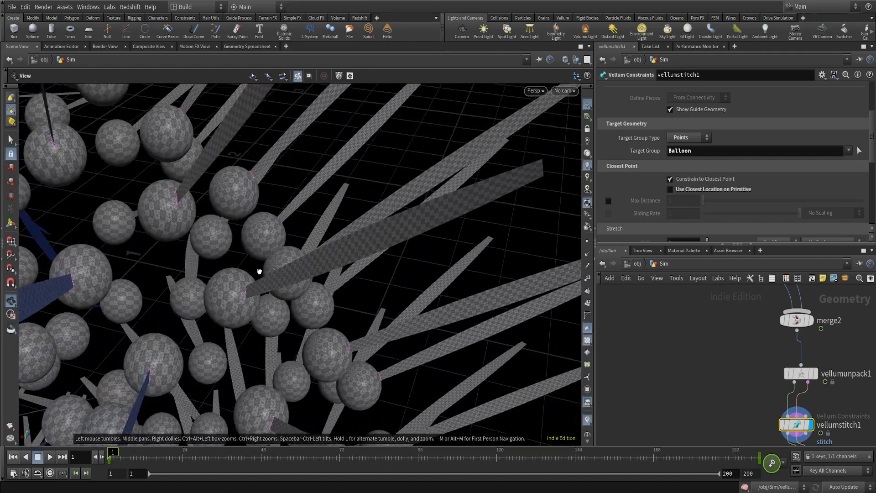
drag(259, 271, 291, 245)
right_drag(291, 245, 397, 219)
drag(241, 288, 215, 317)
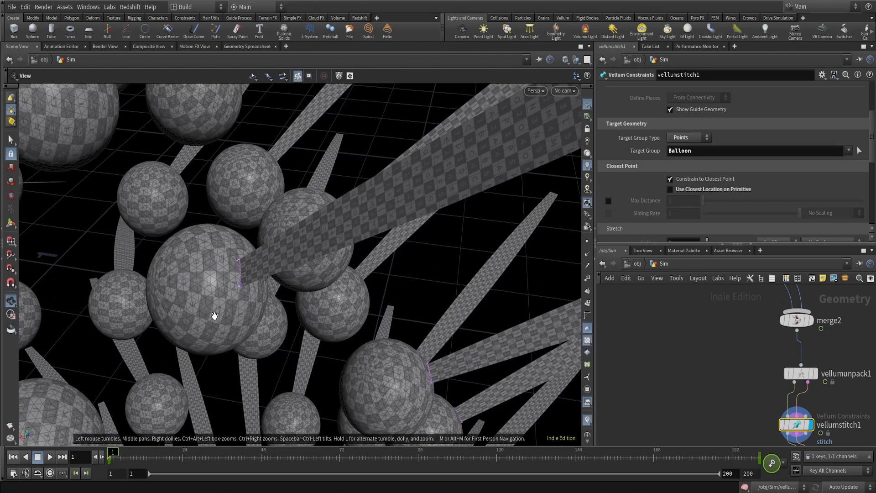
scroll(713, 167, down, 3)
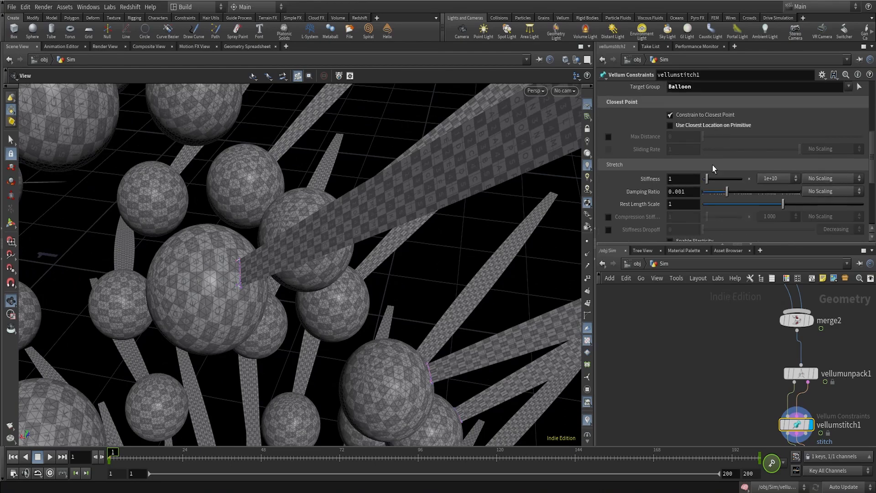
scroll(713, 165, down, 2)
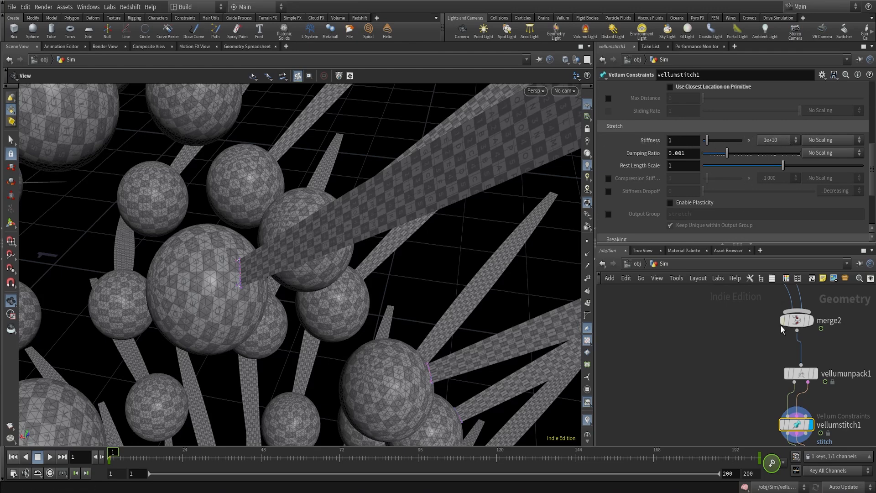
key(f)
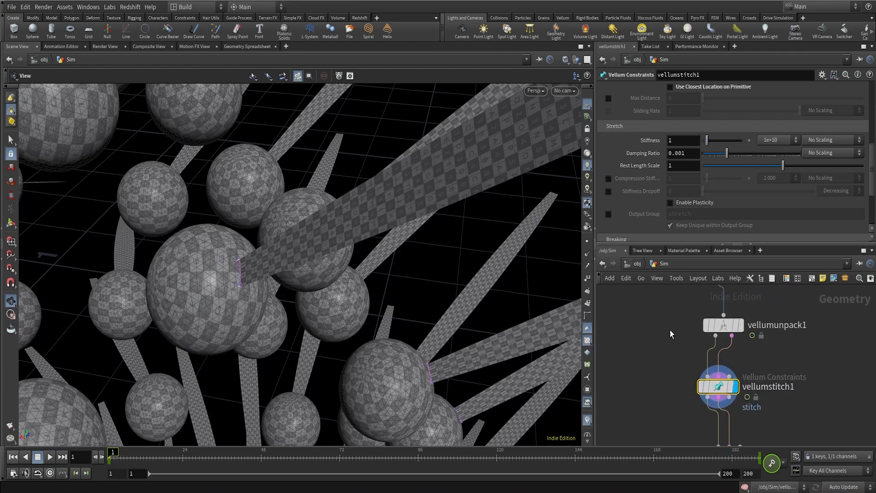
scroll(663, 185, up, 5)
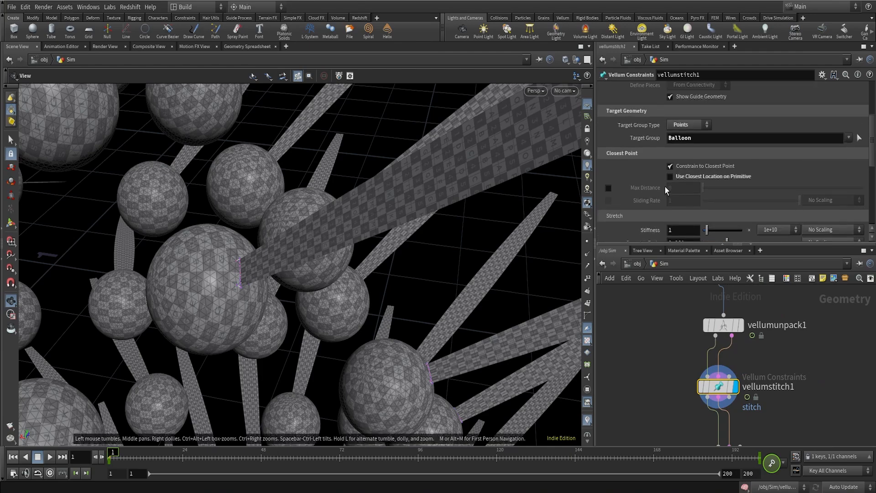
right_drag(373, 297, 182, 320)
drag(264, 260, 340, 217)
scroll(792, 373, down, 3)
scroll(791, 373, down, 2)
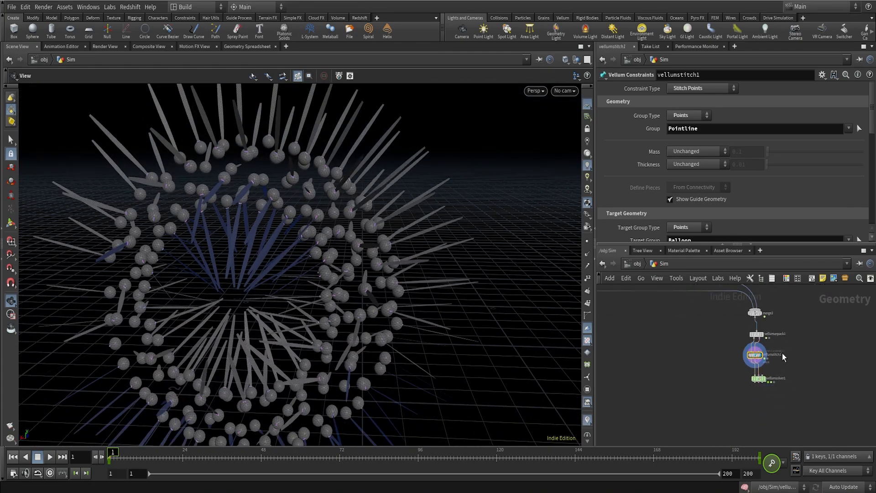
Display vellumsolver1, try to run the stitched simulation, and return to frame 1
scroll(775, 371, up, 5)
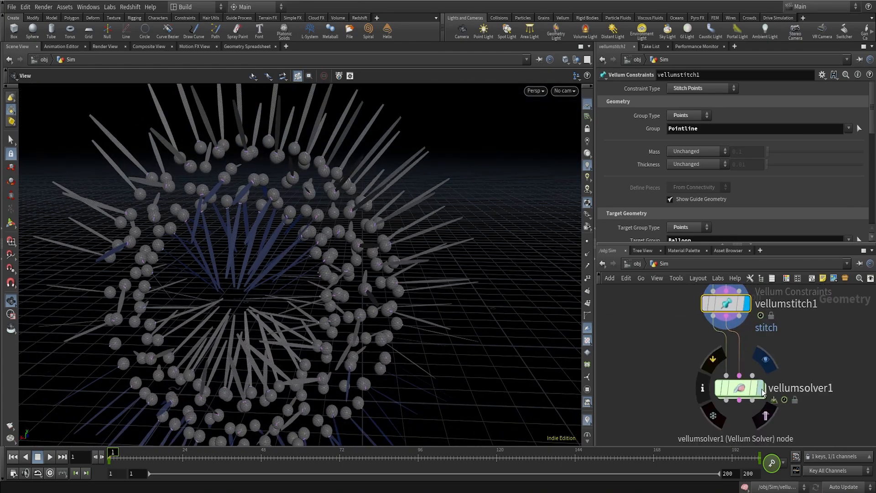
click(763, 389)
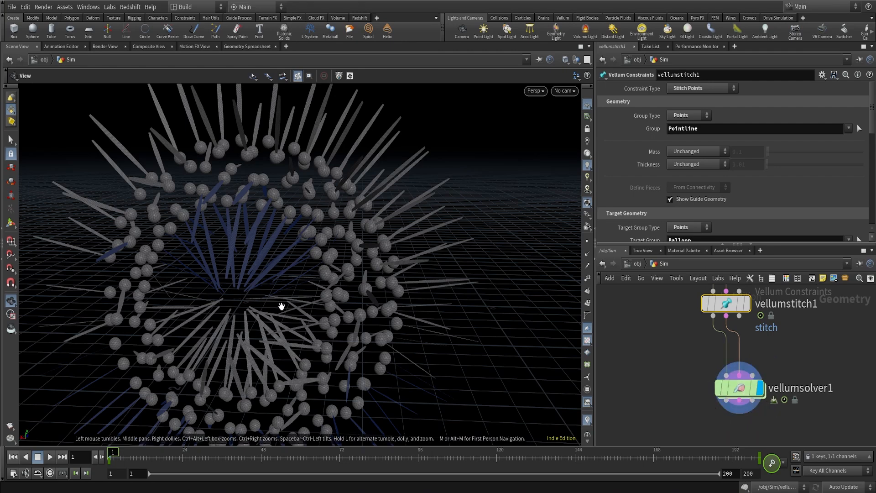
click(48, 458)
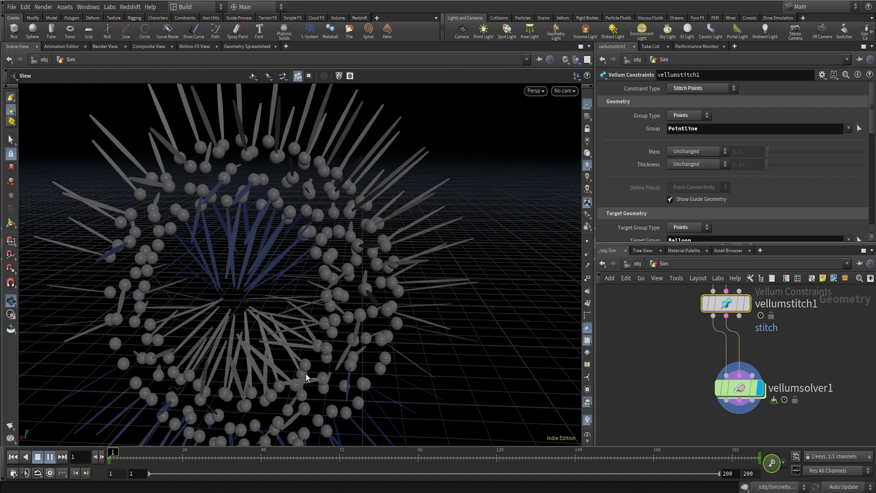
key(Escape)
click(13, 458)
Set the Force Total Count of scatter1 to 20 to reduce the number of balloons
scroll(764, 367, down, 5)
scroll(782, 359, up, 5)
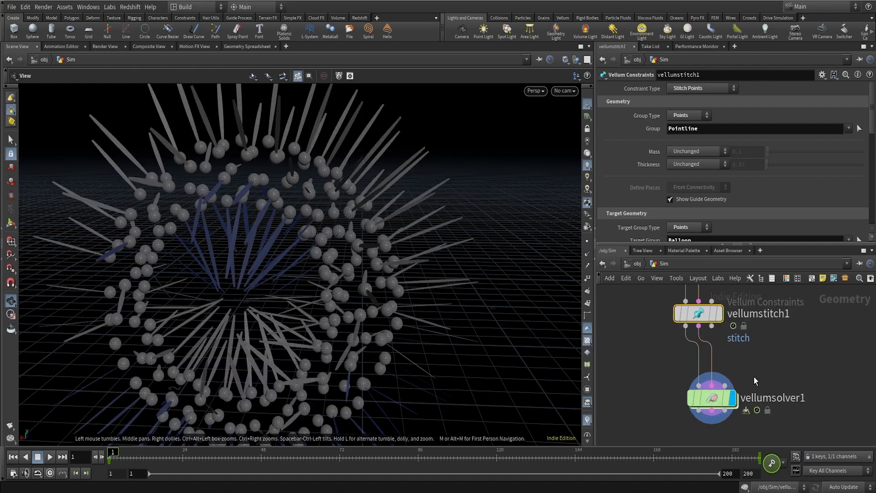
click(711, 401)
scroll(801, 355, down, 4)
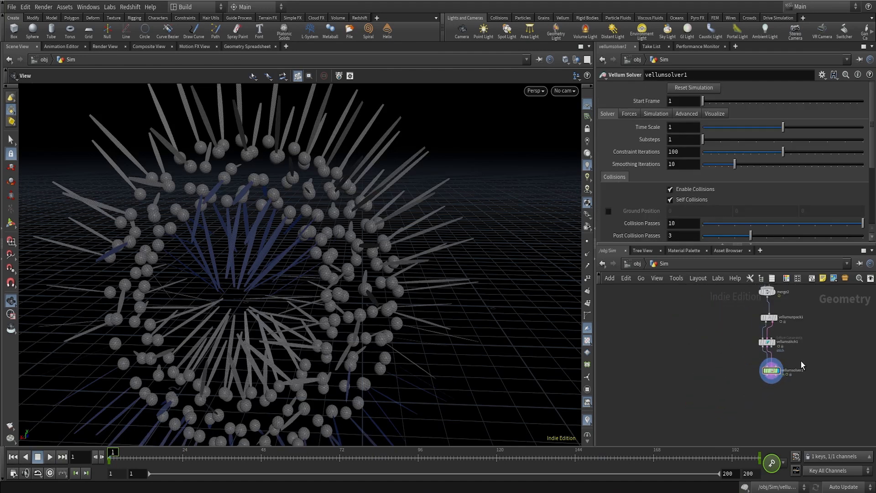
middle_drag(808, 333, 792, 439)
middle_drag(737, 344, 858, 381)
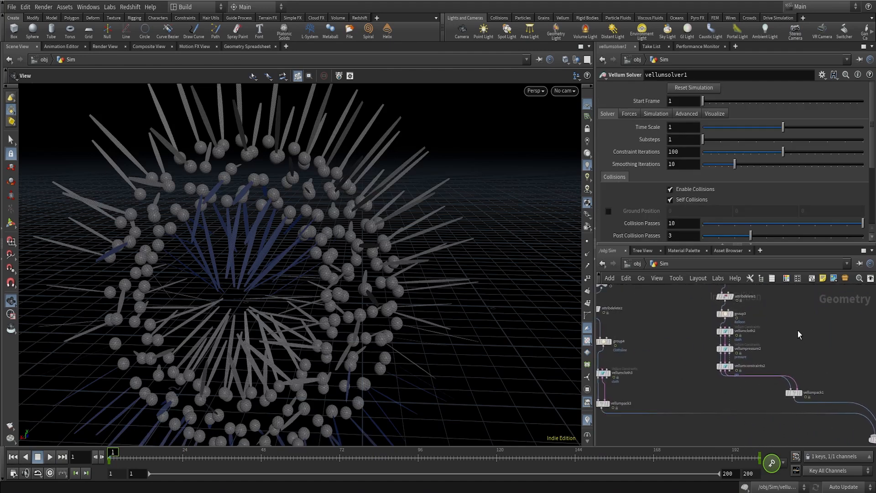
middle_drag(799, 335, 803, 419)
middle_drag(781, 351, 655, 453)
scroll(742, 365, up, 4)
middle_drag(781, 363, 804, 419)
scroll(724, 346, up, 2)
middle_drag(747, 384, 747, 320)
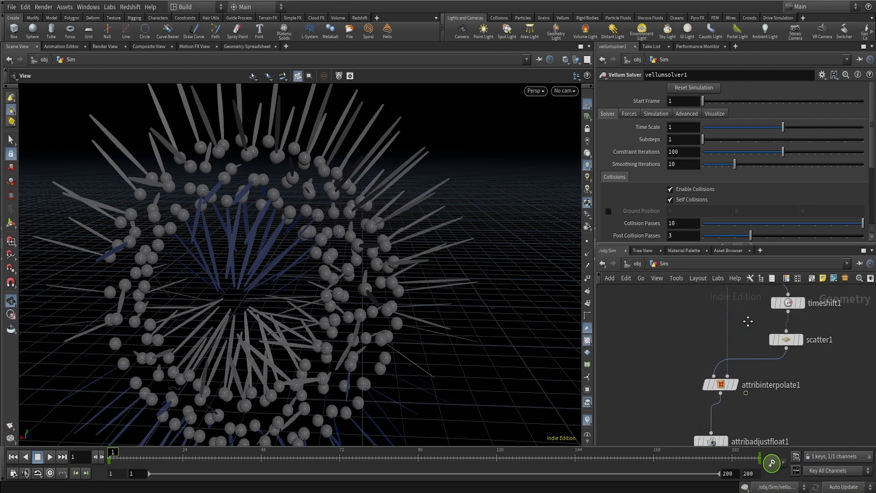
scroll(792, 345, up, 3)
click(791, 346)
double_click(675, 137)
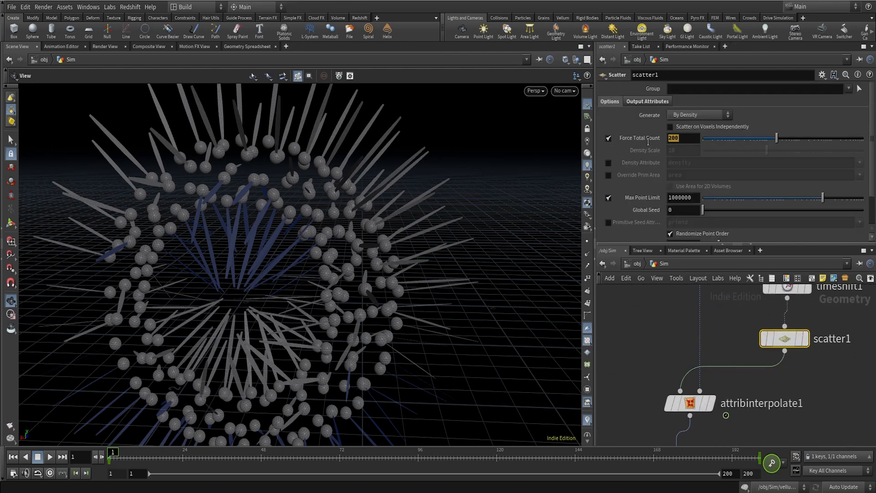
text(20)
key(Return)
Select vellumsolver1 and run the simulation for about 46 frames
drag(317, 260, 293, 244)
scroll(772, 349, down, 9)
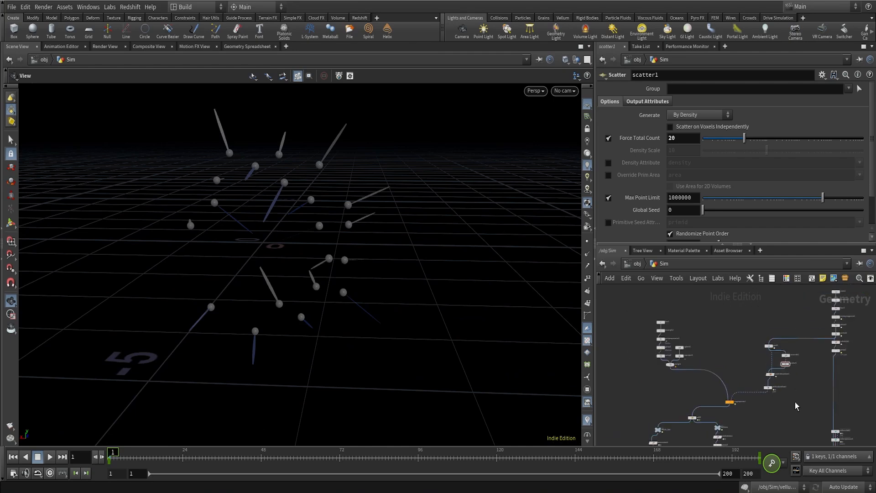
middle_drag(795, 403, 793, 279)
scroll(758, 381, up, 6)
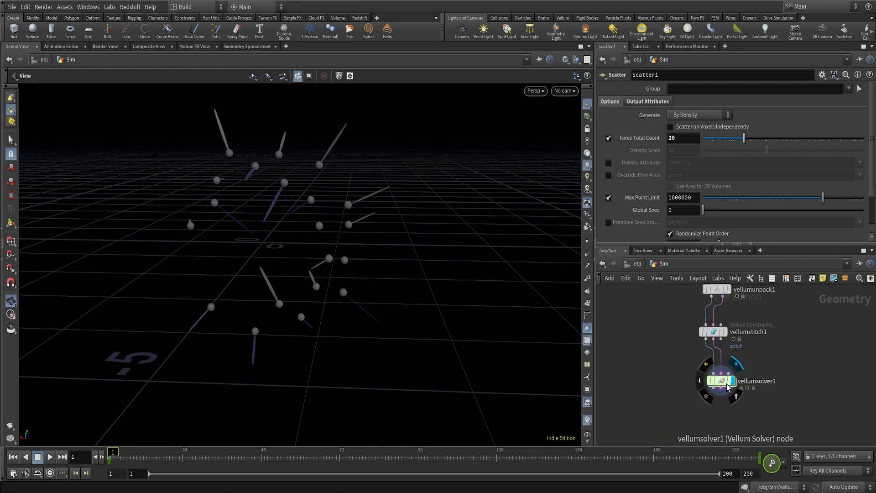
click(721, 384)
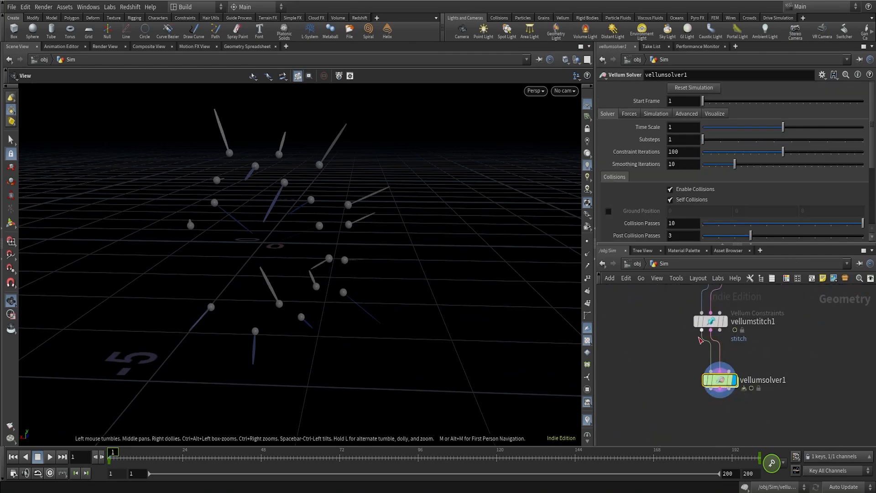
scroll(710, 361, down, 3)
scroll(754, 327, down, 2)
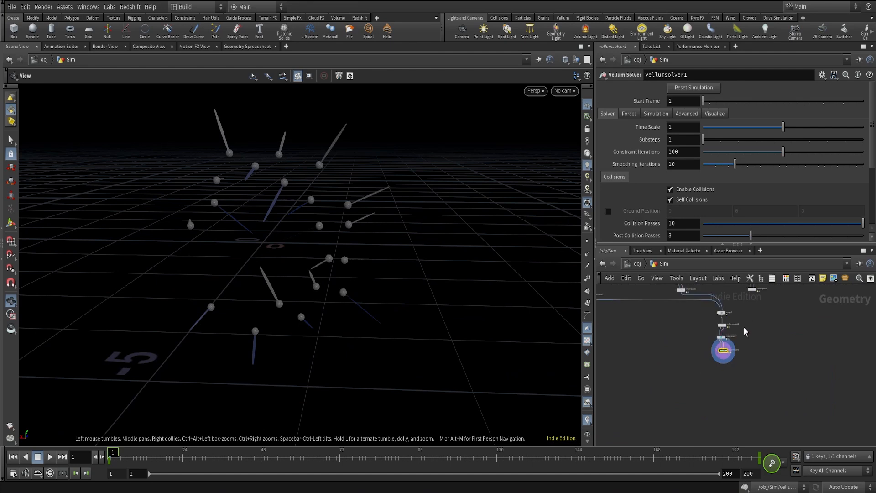
click(51, 458)
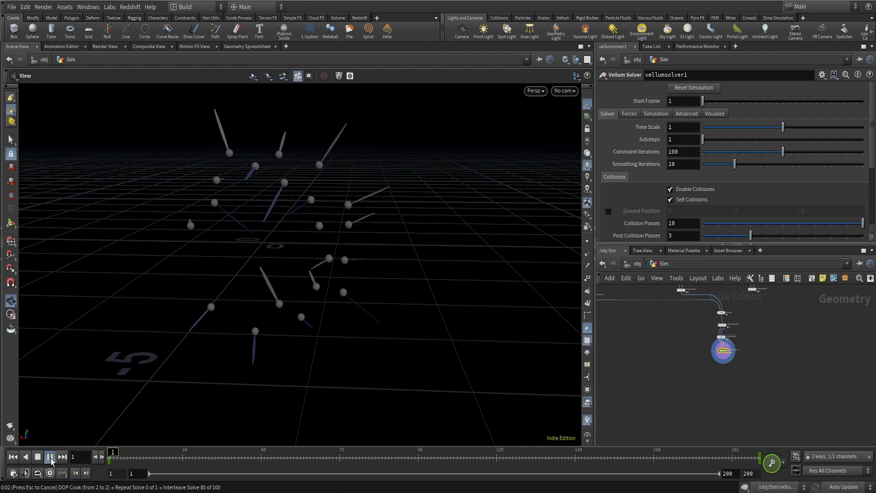
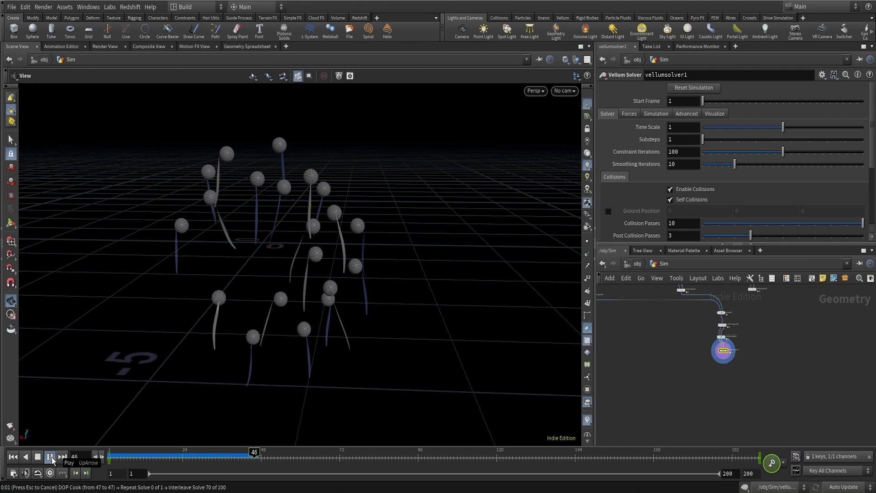
click(50, 457)
Scrub through the cached frames to frame 33 and examine how the strands stay attached to the balloons
right_drag(315, 255, 395, 221)
click(146, 460)
drag(146, 459, 127, 454)
drag(161, 452, 212, 452)
scroll(742, 352, up, 6)
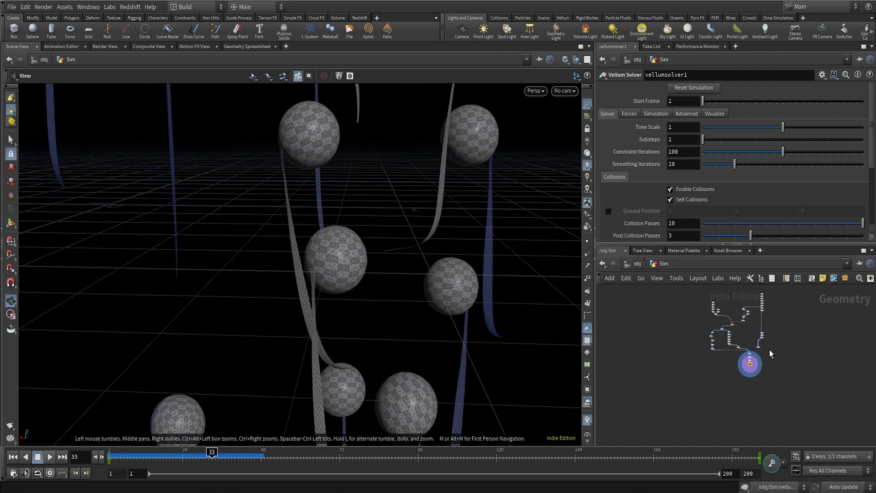
Show group1 as a template over the simulated balloons, scrub the cached frames and go back to frame 1
scroll(743, 352, down, 3)
middle_drag(752, 332, 752, 414)
scroll(747, 330, up, 3)
click(736, 330)
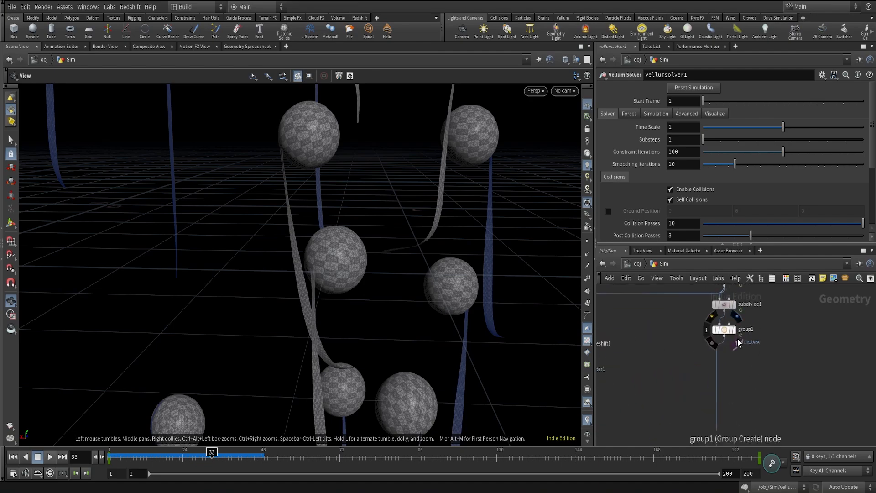
drag(382, 261, 342, 280)
drag(142, 452, 263, 452)
drag(207, 454, 110, 454)
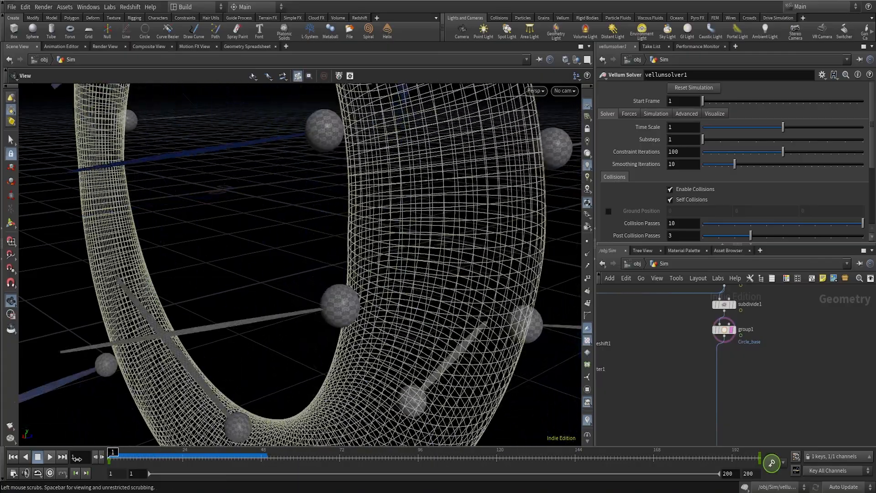
drag(337, 357, 373, 303)
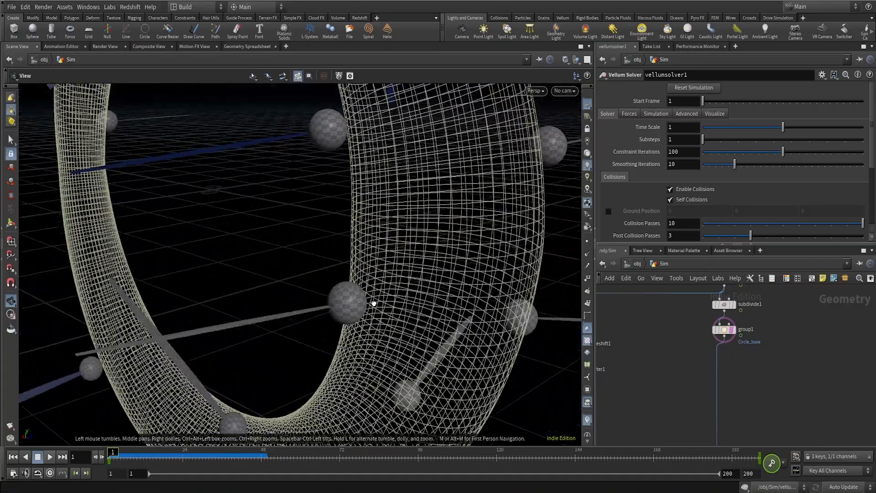
mouse_move(111, 454)
mouse_down()
mouse_move(260, 454)
mouse_move(110, 452)
mouse_up()
Examine a balloon's position relative to the ring by scrubbing from frame 1 to frame 44, and turn off group1's template display
right_drag(270, 315, 244, 369)
drag(244, 369, 381, 268)
right_drag(382, 268, 427, 52)
right_drag(406, 224, 471, 75)
middle_drag(477, 142, 382, 198)
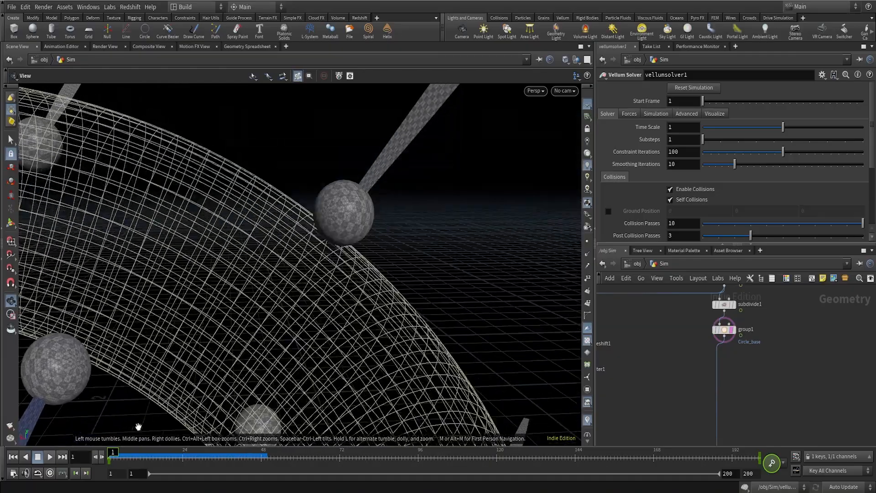
drag(113, 452, 247, 452)
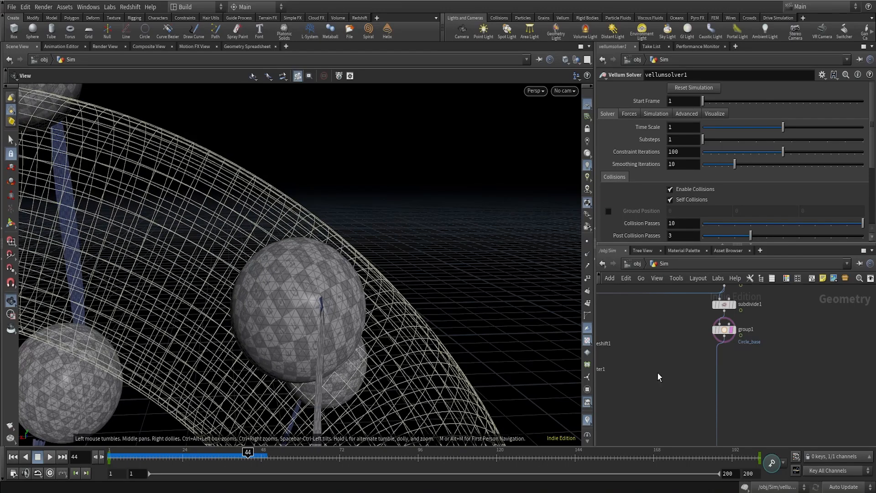
click(738, 344)
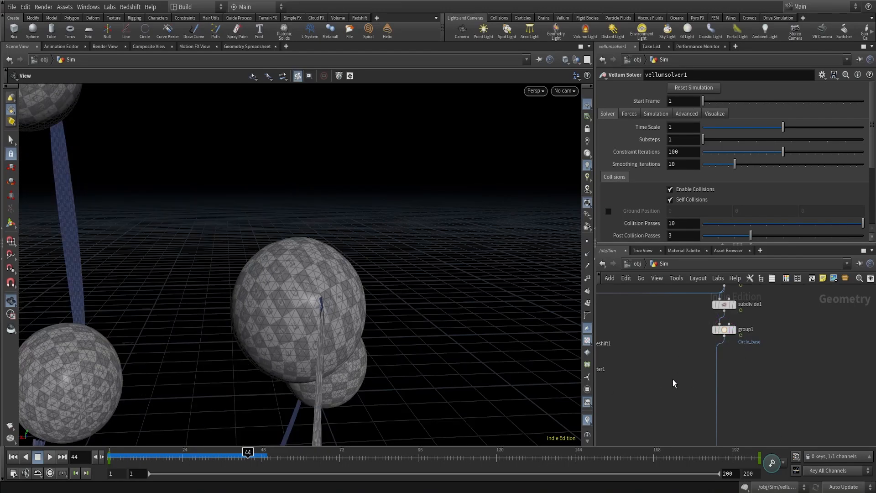
Line up merge2, the unpack, the stitch constraint and vellumsolver1 beneath the pack node of the balloon branch
scroll(672, 380, down, 5)
mouse_move(705, 372)
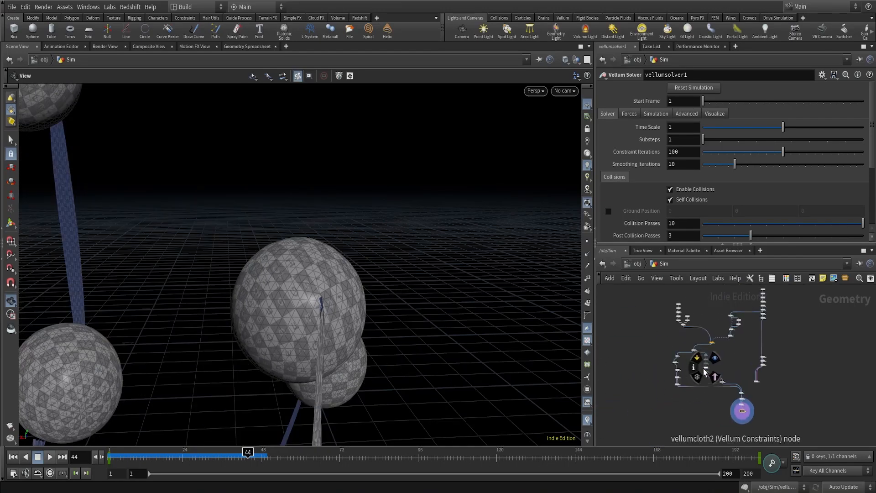
scroll(778, 413, up, 5)
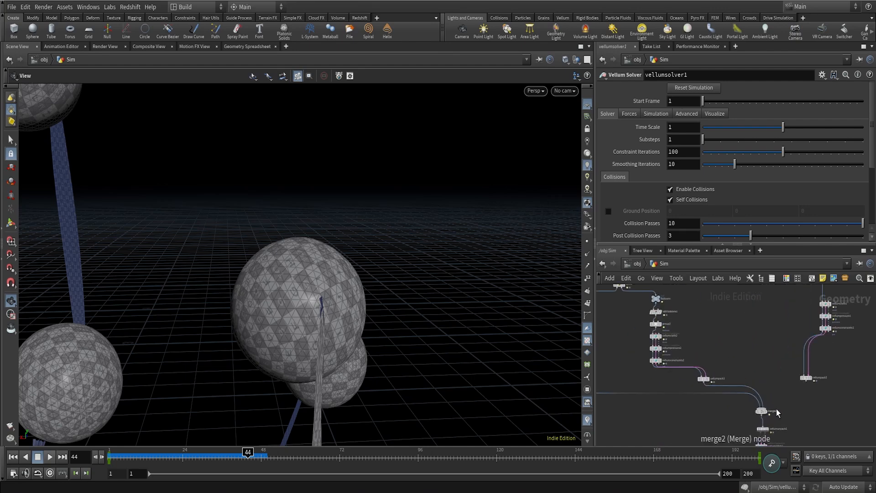
middle_drag(775, 411, 804, 356)
drag(811, 428, 722, 367)
click(741, 338)
scroll(666, 354, down, 3)
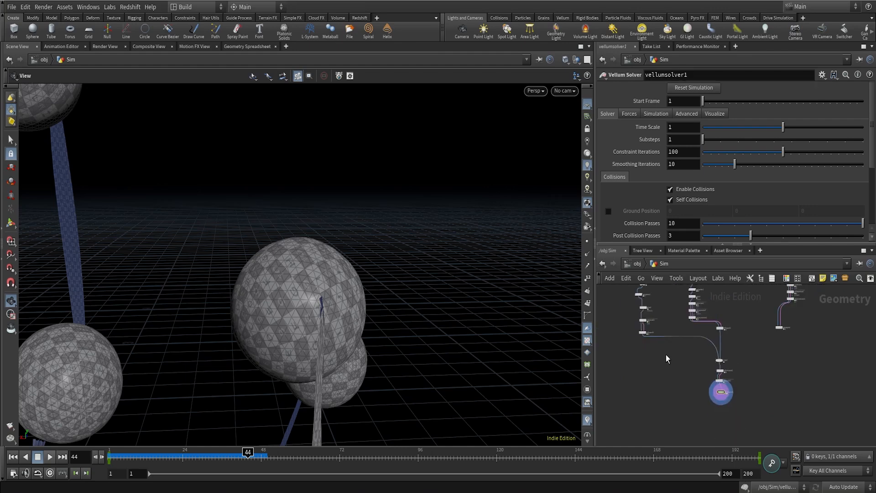
scroll(684, 377, up, 5)
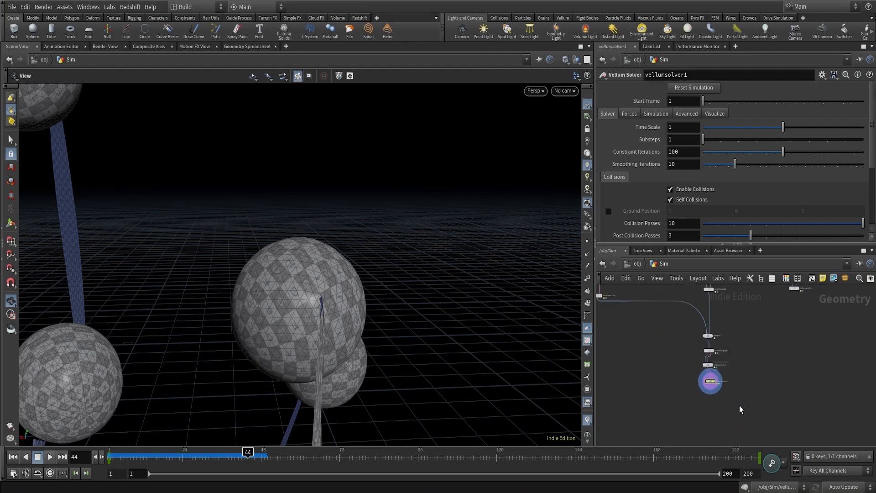
drag(735, 408, 666, 316)
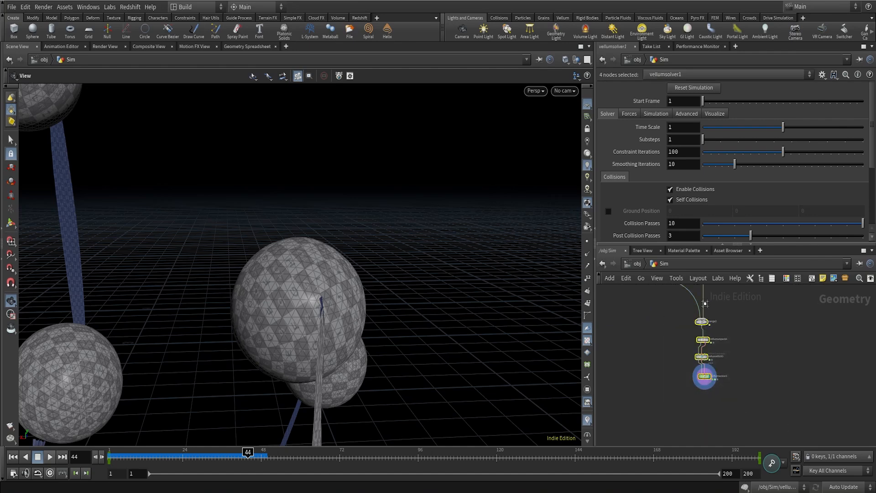
click(747, 316)
scroll(748, 317, down, 3)
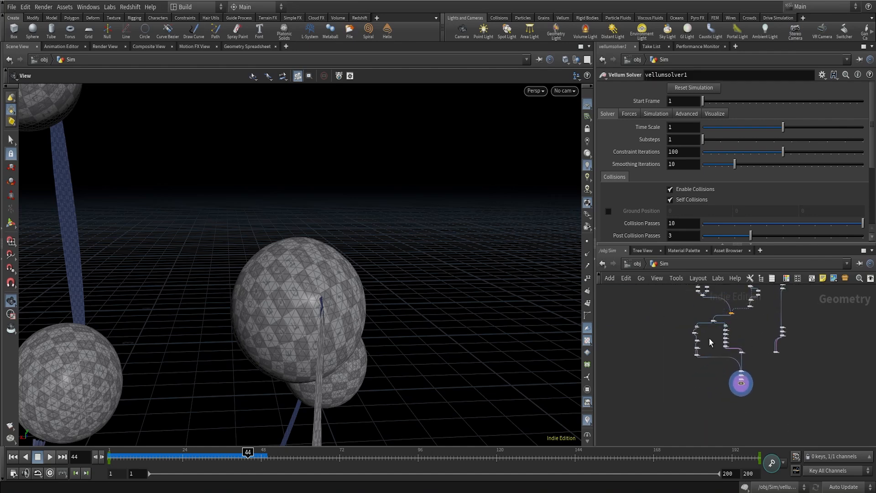
Lay out the nodes of the cloth strand branch in a straight vertical column
scroll(681, 330, up, 3)
drag(680, 330, 730, 416)
key(l)
mouse_move(726, 366)
click(753, 355)
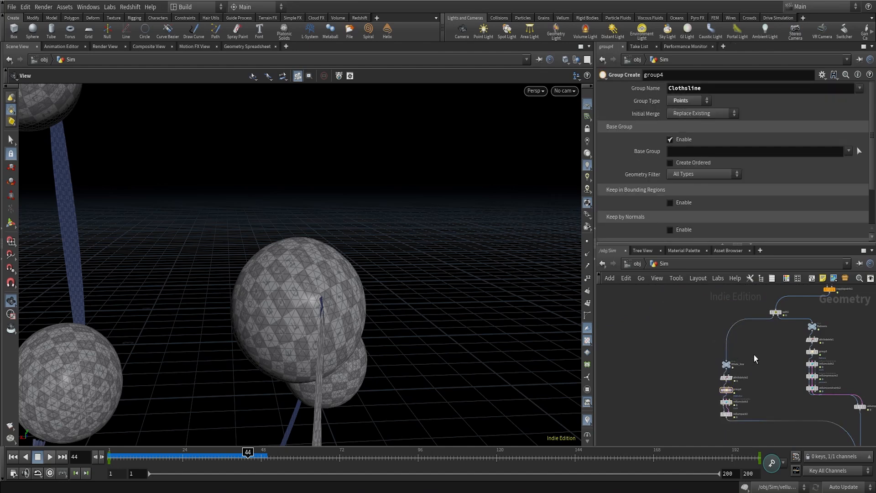
Lay out the seven nodes of the balloon branch, ending in vellumpack1, in a straight vertical column
middle_drag(796, 381, 750, 382)
mouse_move(836, 424)
mouse_down()
mouse_move(759, 329)
mouse_move(830, 359)
mouse_up()
key(l)
middle_drag(801, 359, 648, 340)
scroll(698, 319, down, 1)
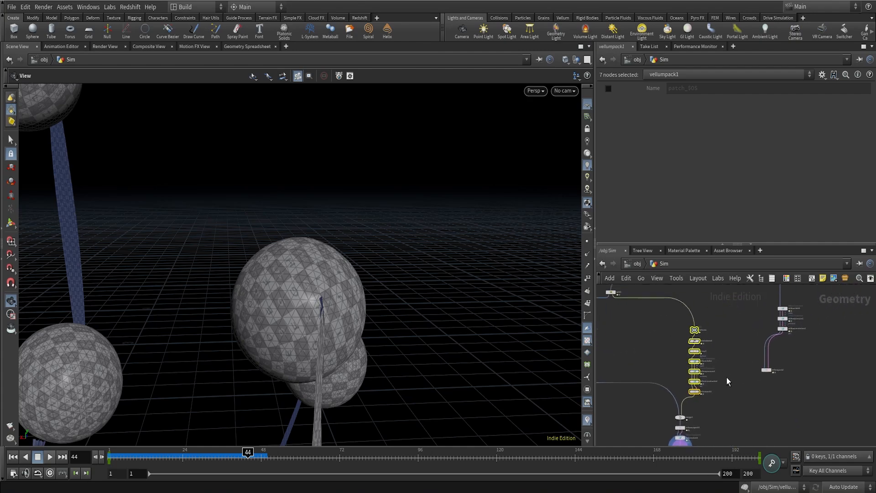
Connect the output of the ring branch's vellumpack2 to merge2 so the ring joins the Vellum simulation
right_drag(360, 276, 150, 356)
right_drag(199, 310, 270, 363)
middle_drag(269, 364, 336, 206)
right_drag(337, 207, 390, 230)
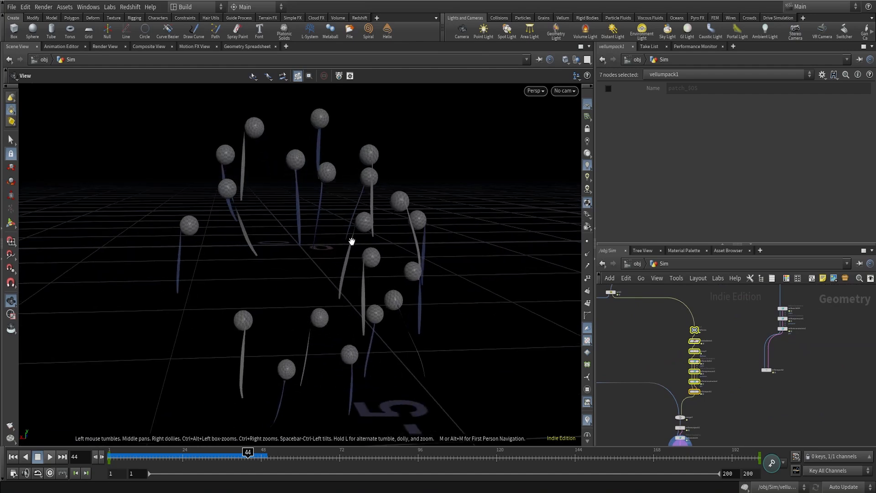
drag(351, 241, 346, 242)
scroll(784, 370, up, 2)
click(771, 396)
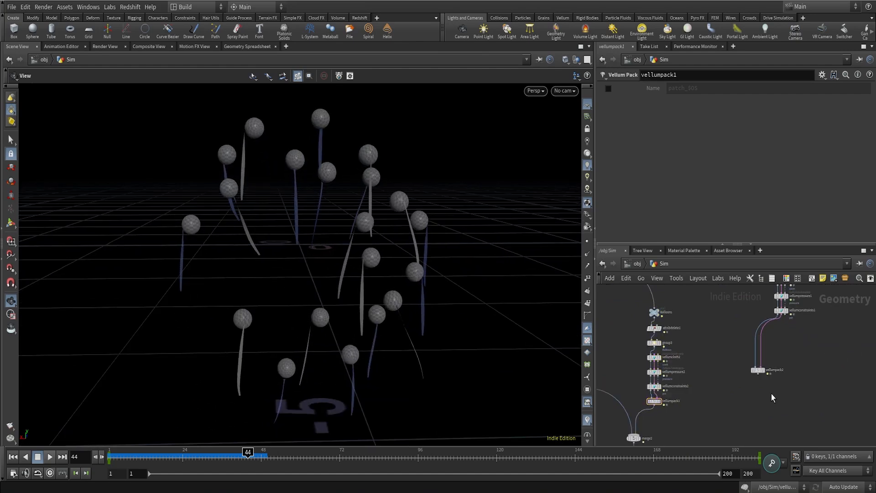
middle_drag(751, 406, 792, 350)
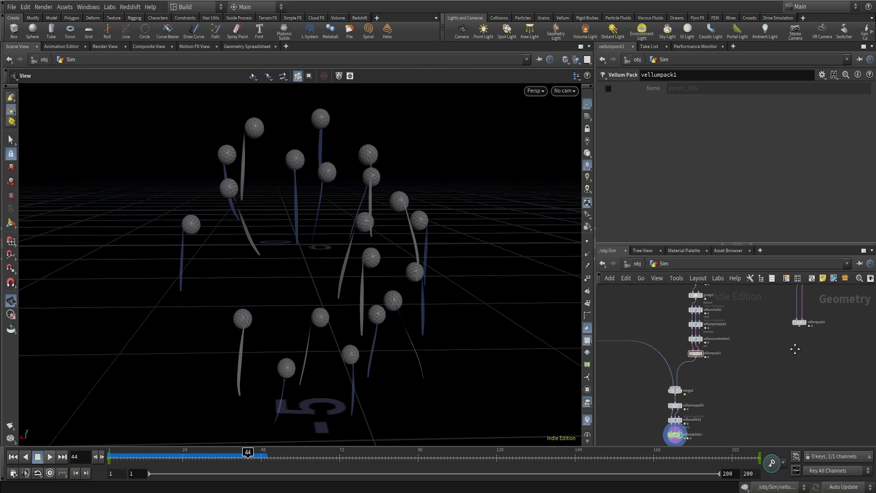
scroll(796, 347, up, 1)
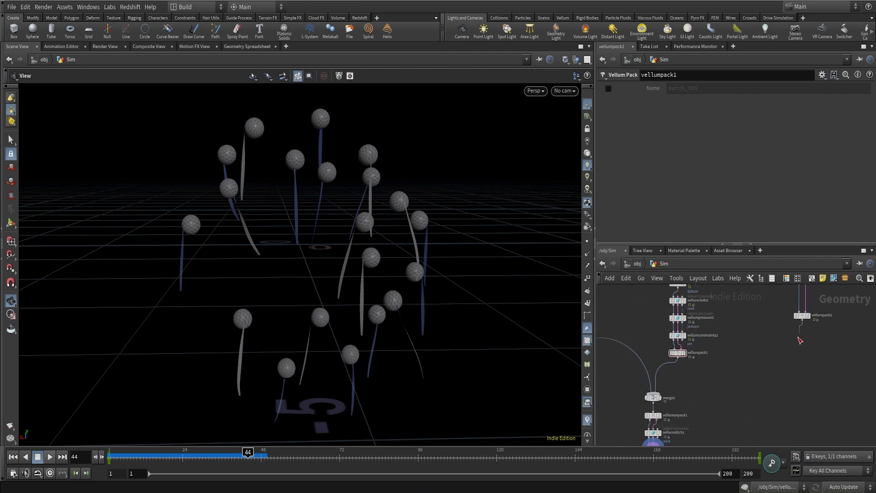
click(802, 321)
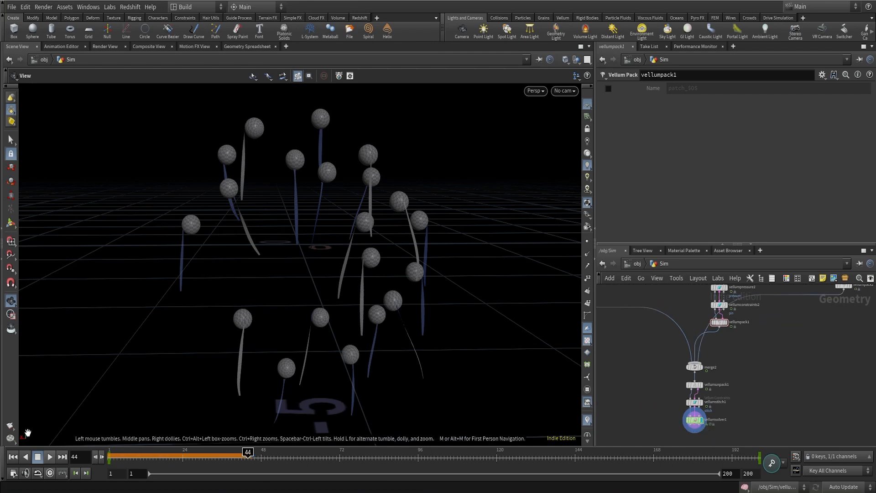
Run the combined simulation from frame 1 to about frame 48 and review its cached frames around the ring
key(ctrl+Up)
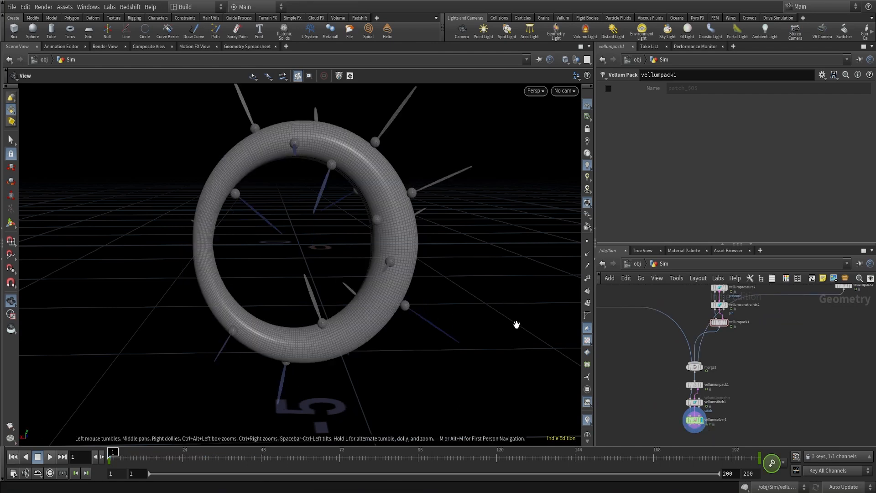
drag(367, 212, 412, 238)
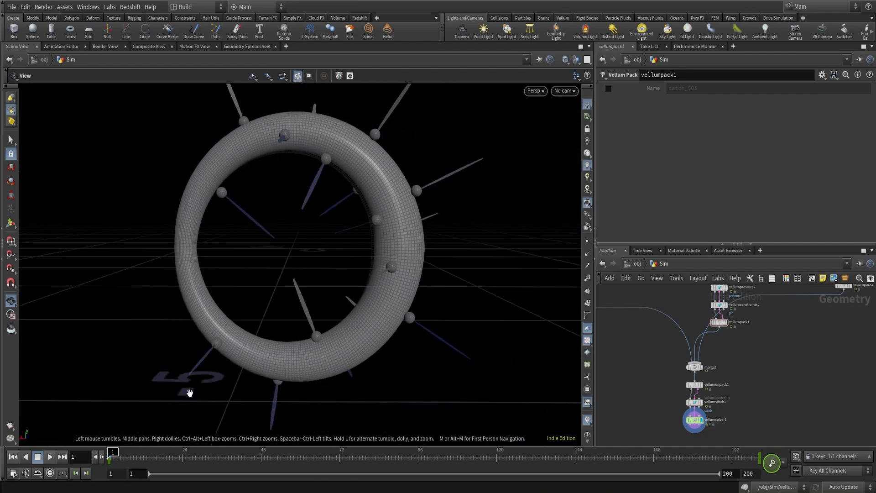
drag(250, 351, 326, 268)
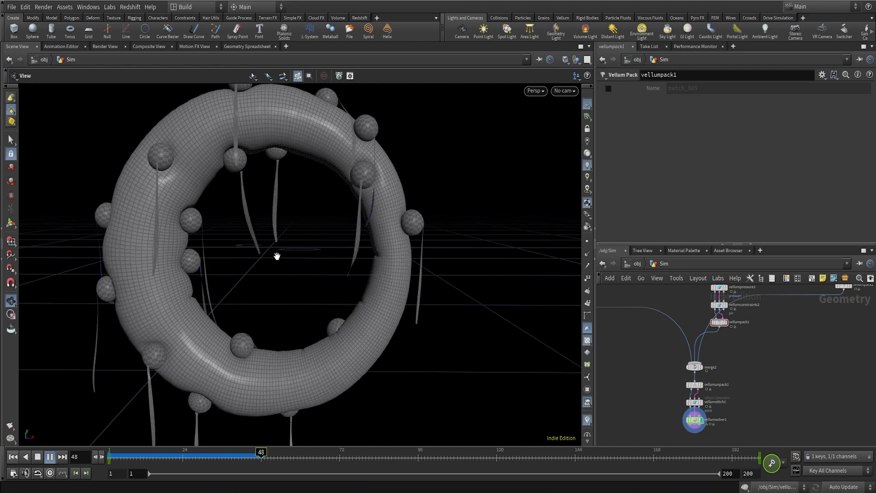
click(129, 458)
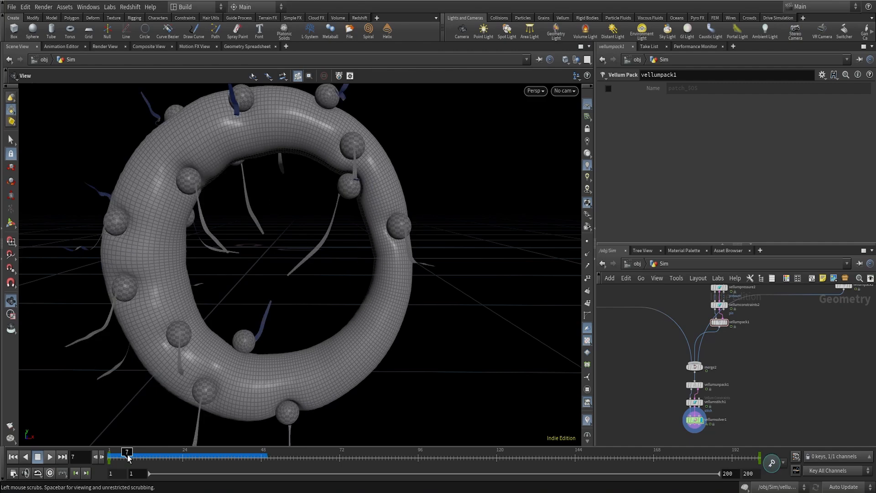
drag(132, 452, 254, 451)
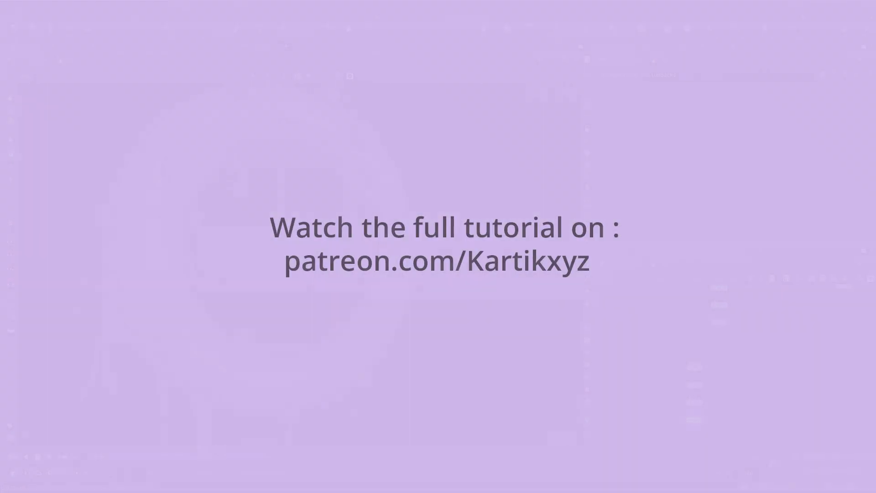